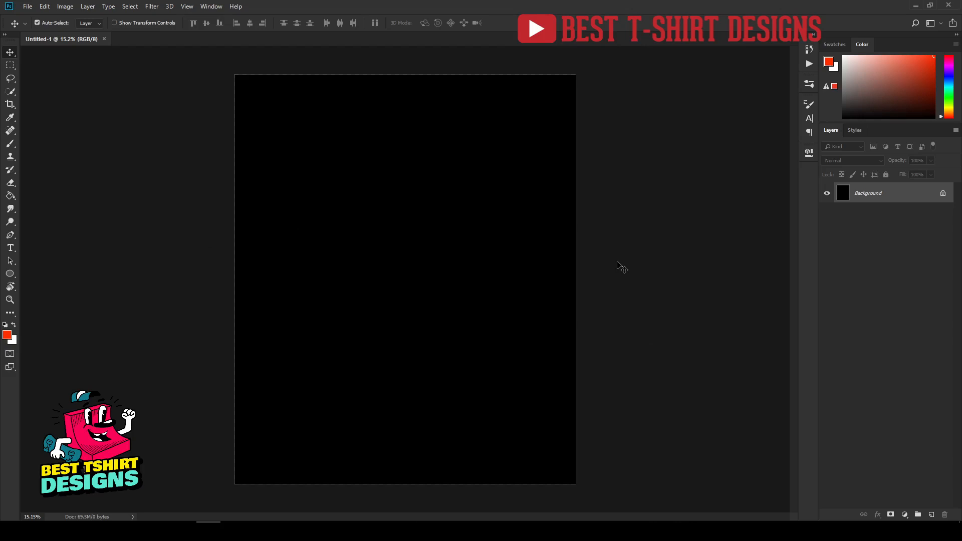
Step: Switch to the File Explorer window with the 8. German Shepherd folder and browse its images
{"action": "mouse_move", "coordinate": [85, 523]}
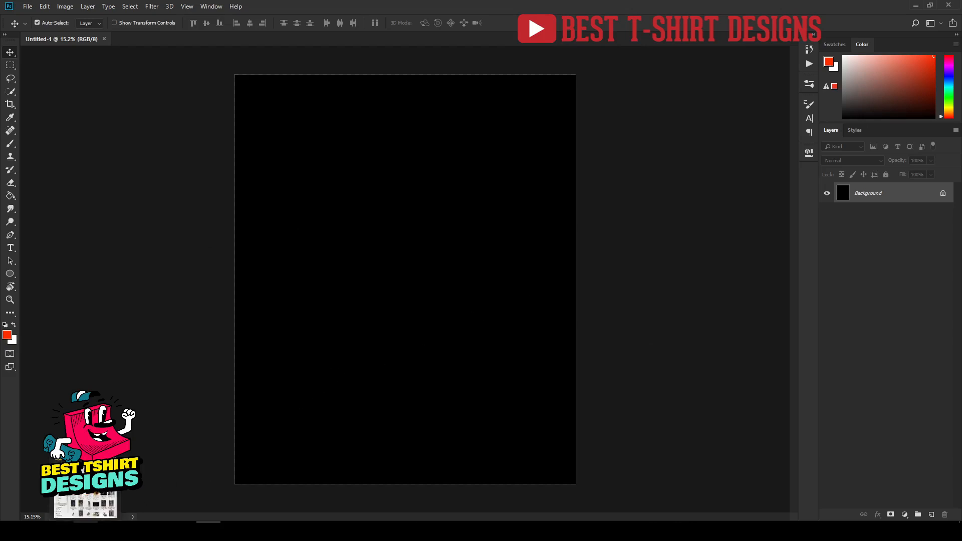
{"action": "left_click", "coordinate": [85, 505]}
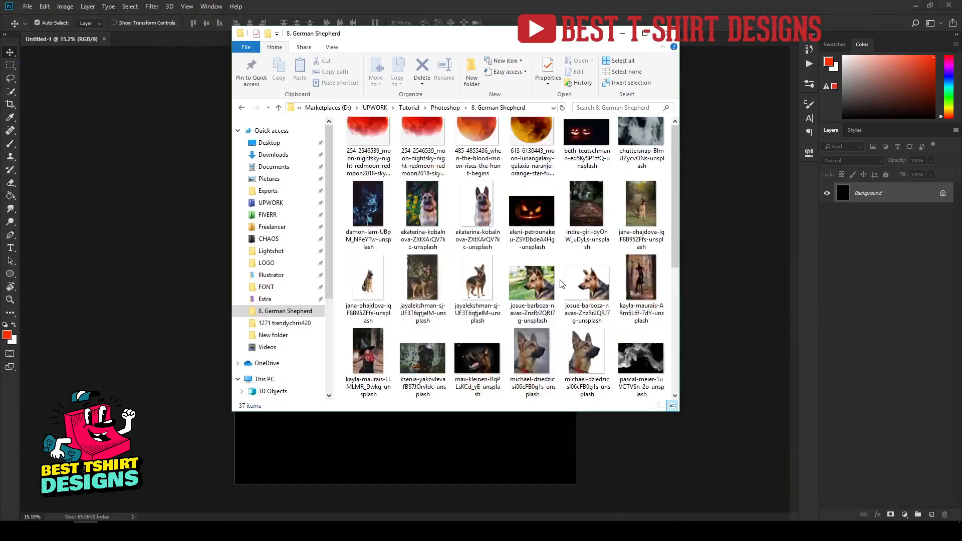
{"action": "scroll", "coordinate": [561, 284], "scroll_direction": "down", "scroll_amount": 3}
{"action": "scroll", "coordinate": [501, 251], "scroll_direction": "up", "scroll_amount": 8}
Step: Preview the original photo of the German Shepherd with the chain, and select the witch hat image named 4
{"action": "left_click", "coordinate": [371, 160]}
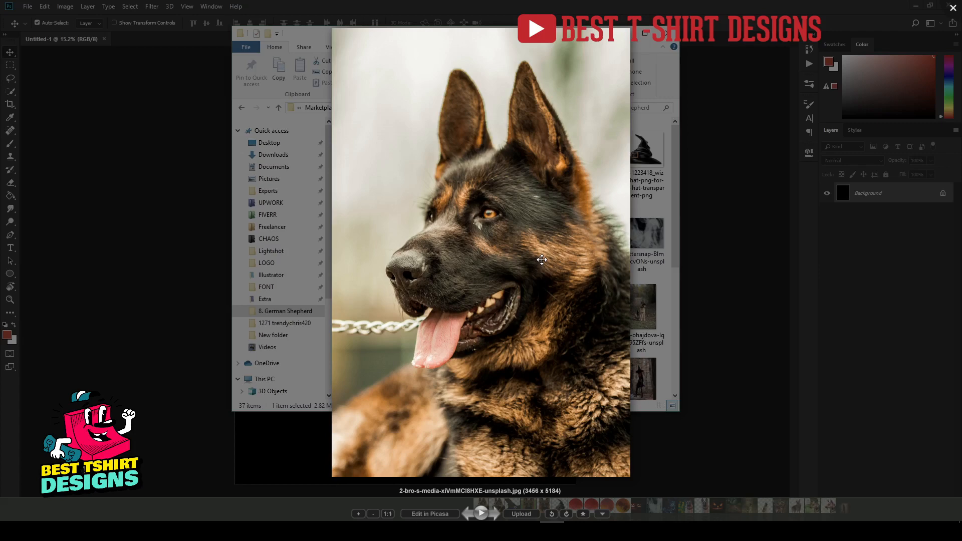
{"action": "left_click", "coordinate": [953, 8]}
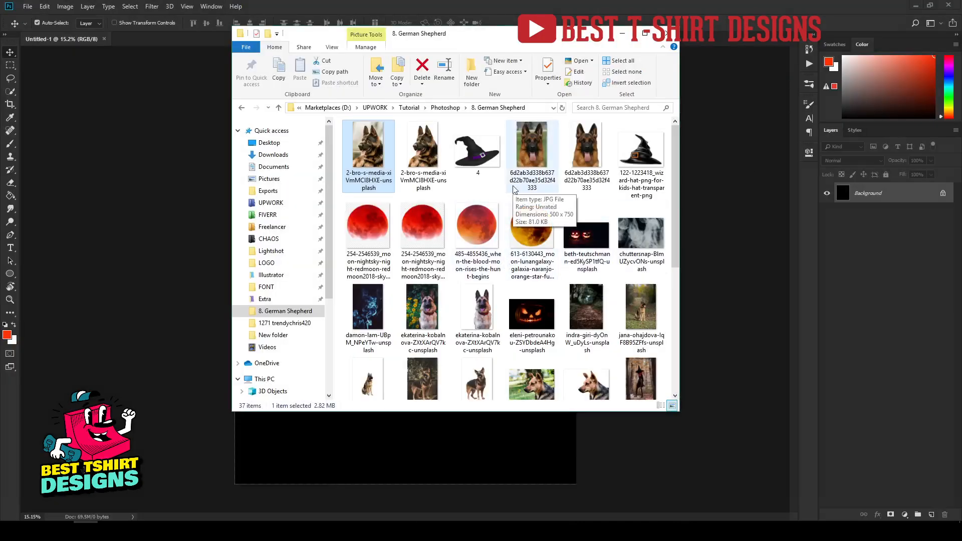
{"action": "double_click", "coordinate": [475, 150]}
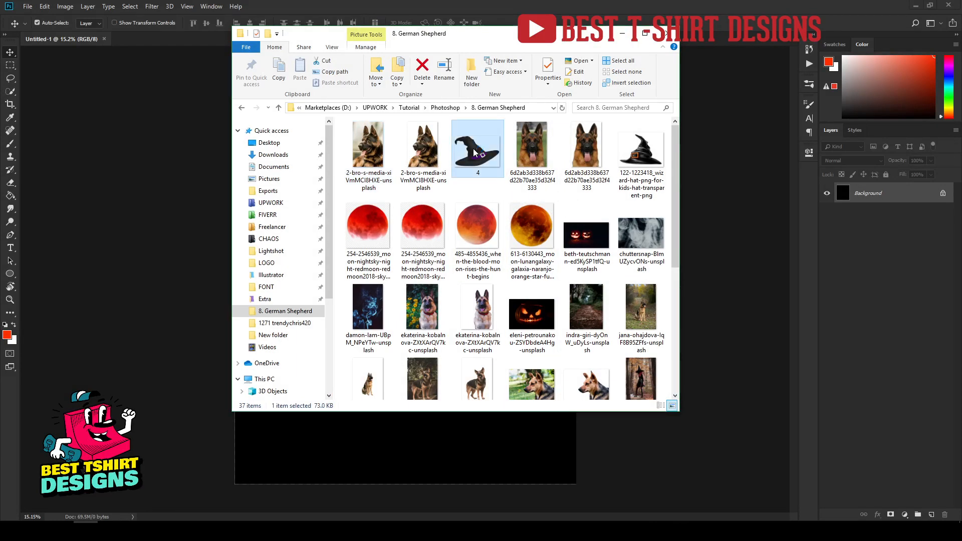
{"action": "key", "text": "Escape"}
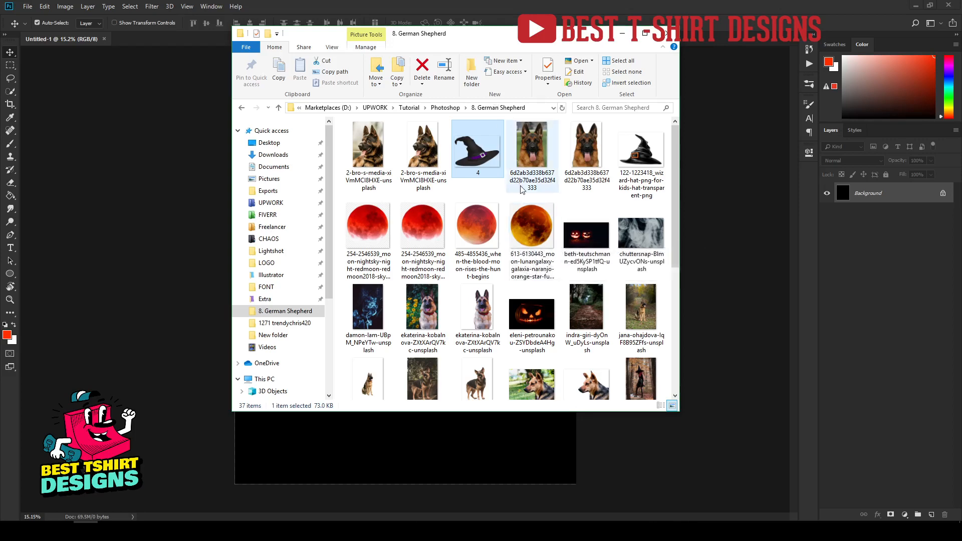
Step: Open the original photo of the German Shepherd with the chain and examine its facial detail and fur up close
{"action": "scroll", "coordinate": [524, 203], "scroll_direction": "down", "scroll_amount": 3}
{"action": "scroll", "coordinate": [524, 210], "scroll_direction": "up", "scroll_amount": 5}
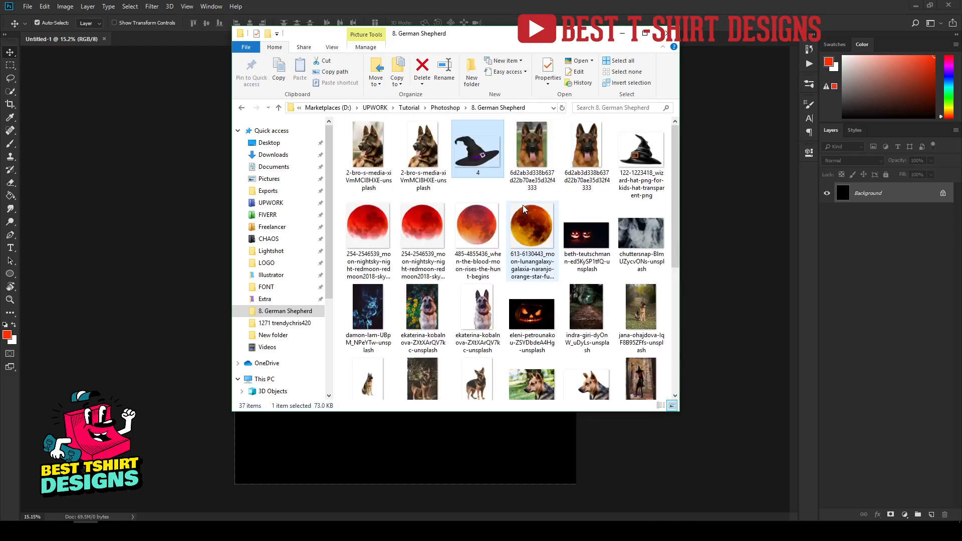
{"action": "left_click", "coordinate": [518, 203]}
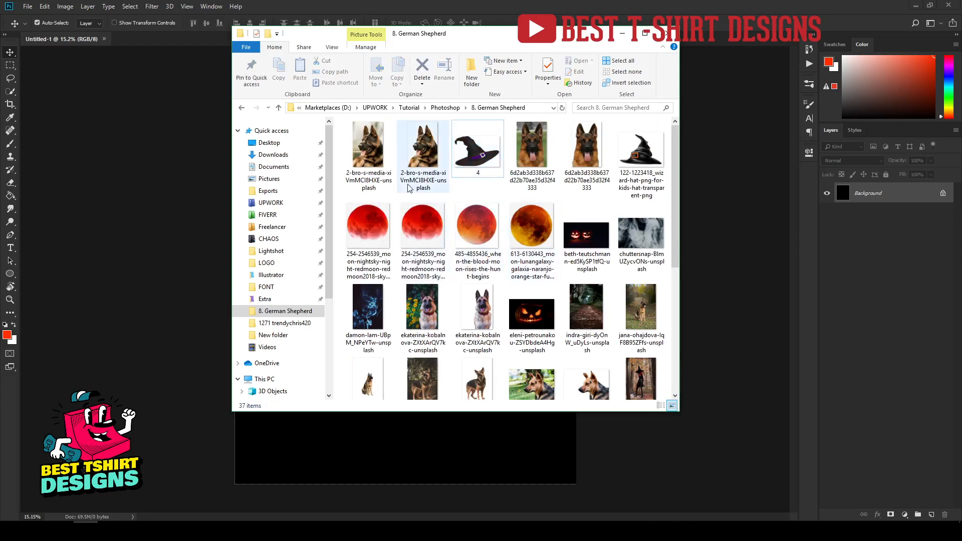
{"action": "double_click", "coordinate": [369, 152]}
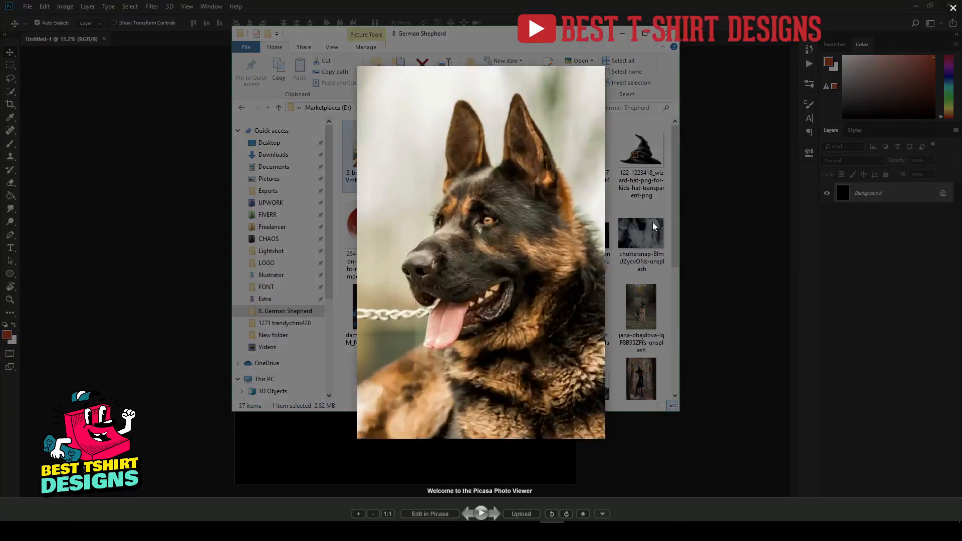
{"action": "scroll", "coordinate": [483, 266], "scroll_direction": "up", "scroll_amount": 3}
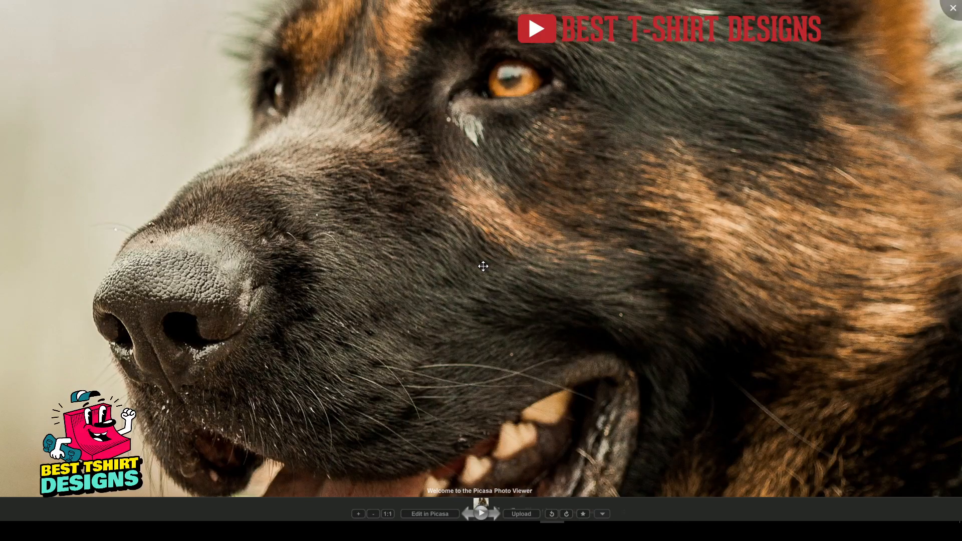
{"action": "scroll", "coordinate": [483, 267], "scroll_direction": "down", "scroll_amount": 3}
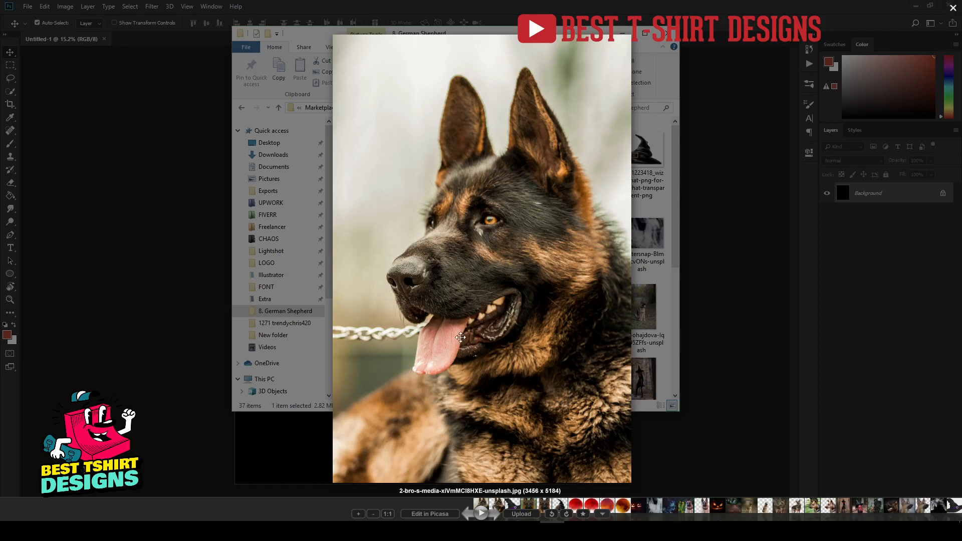
{"action": "left_click", "coordinate": [659, 149]}
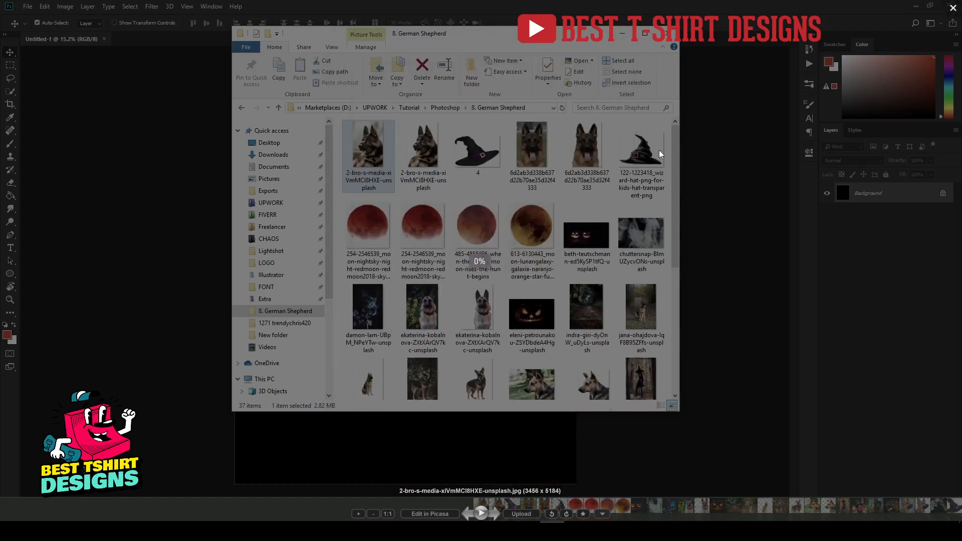
Step: Open the transparent cut-out of the same dog and examine the cut edges around its ears and neck
{"action": "left_click", "coordinate": [430, 153]}
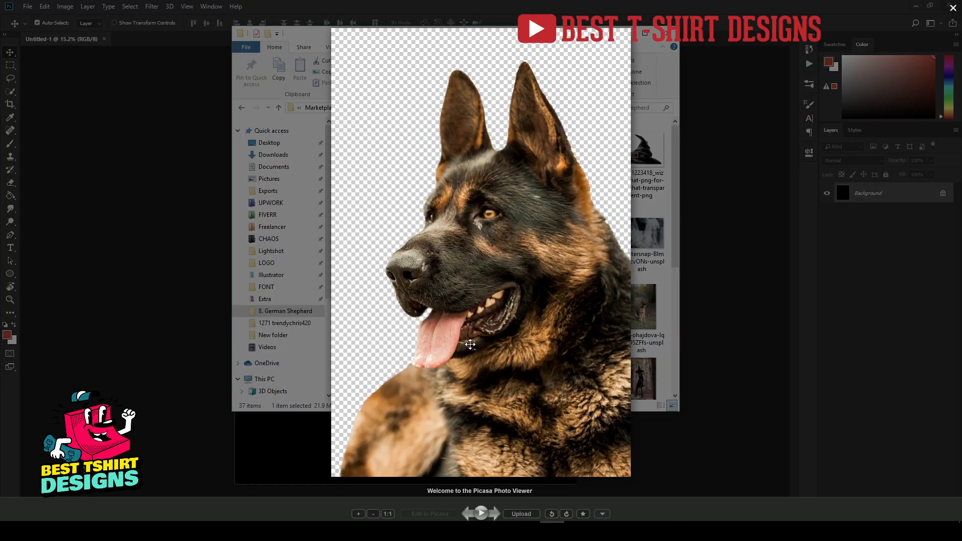
{"action": "scroll", "coordinate": [586, 133], "scroll_direction": "up", "scroll_amount": 4}
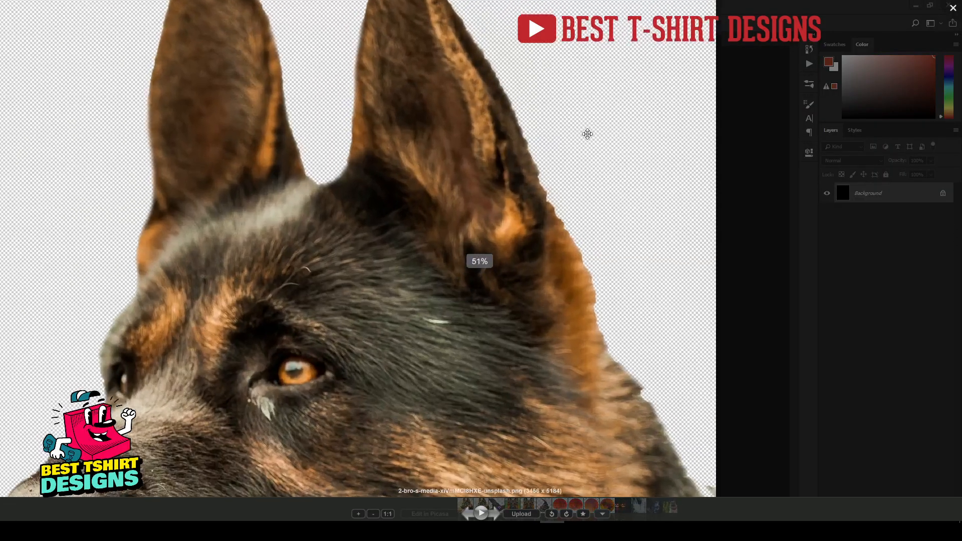
{"action": "scroll", "coordinate": [609, 336], "scroll_direction": "down", "scroll_amount": 5}
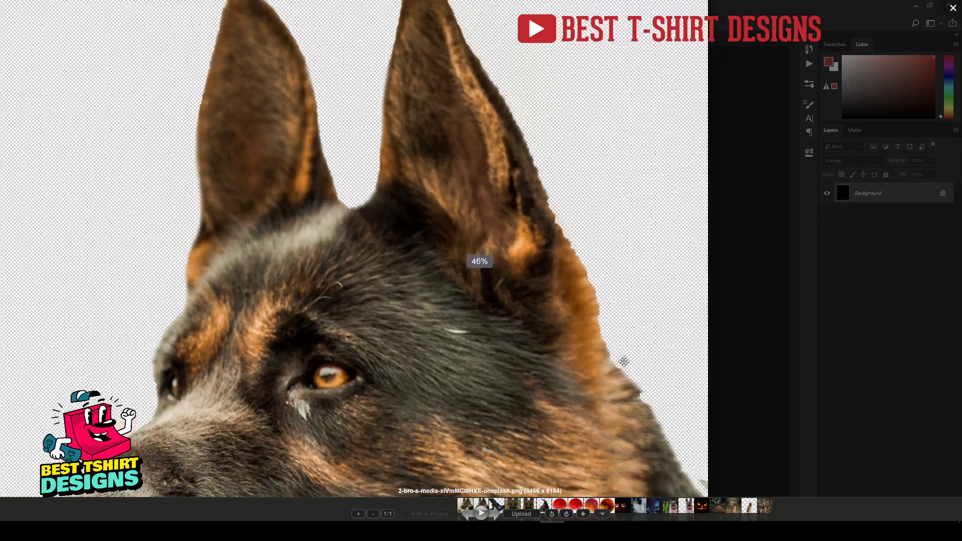
{"action": "scroll", "coordinate": [604, 301], "scroll_direction": "up", "scroll_amount": 5}
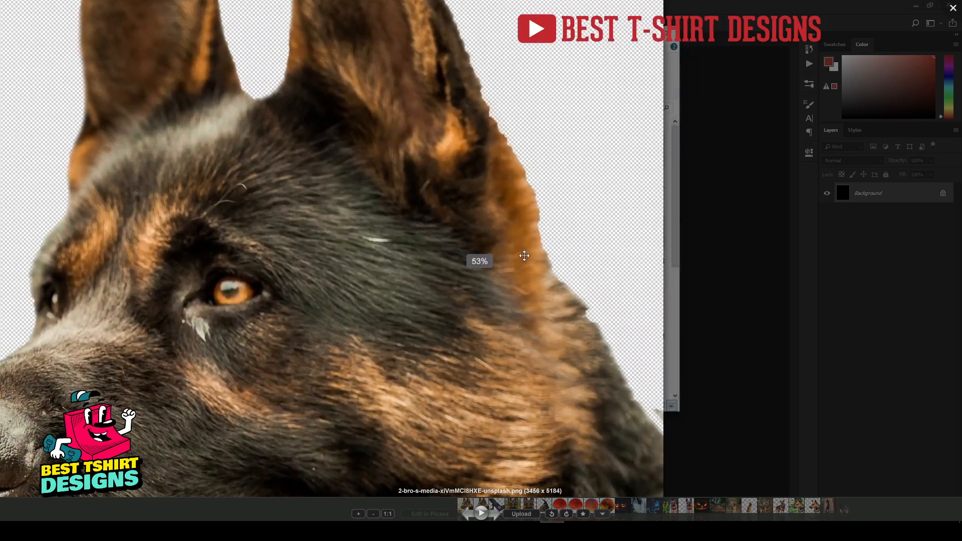
{"action": "scroll", "coordinate": [601, 326], "scroll_direction": "down", "scroll_amount": 2}
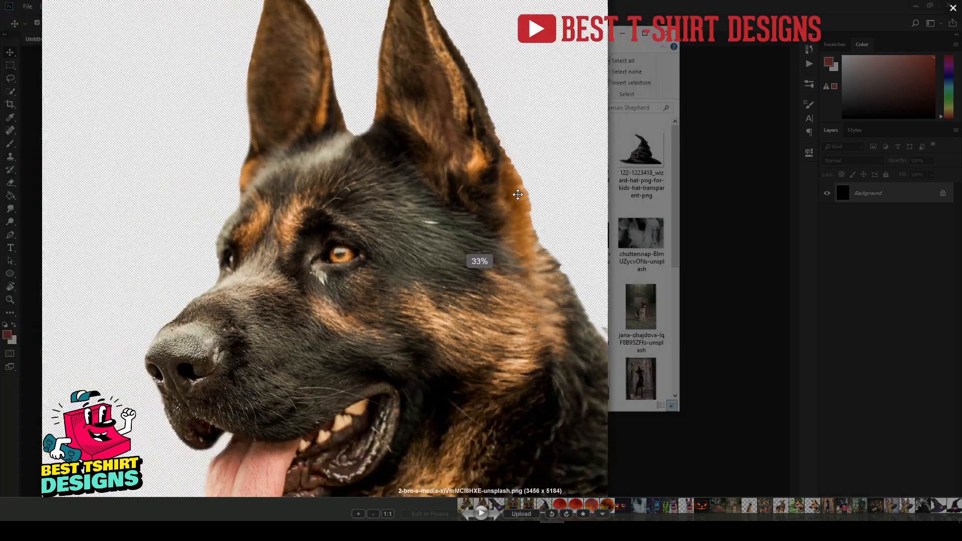
{"action": "scroll", "coordinate": [518, 195], "scroll_direction": "down", "scroll_amount": 3}
{"action": "left_click", "coordinate": [763, 187]}
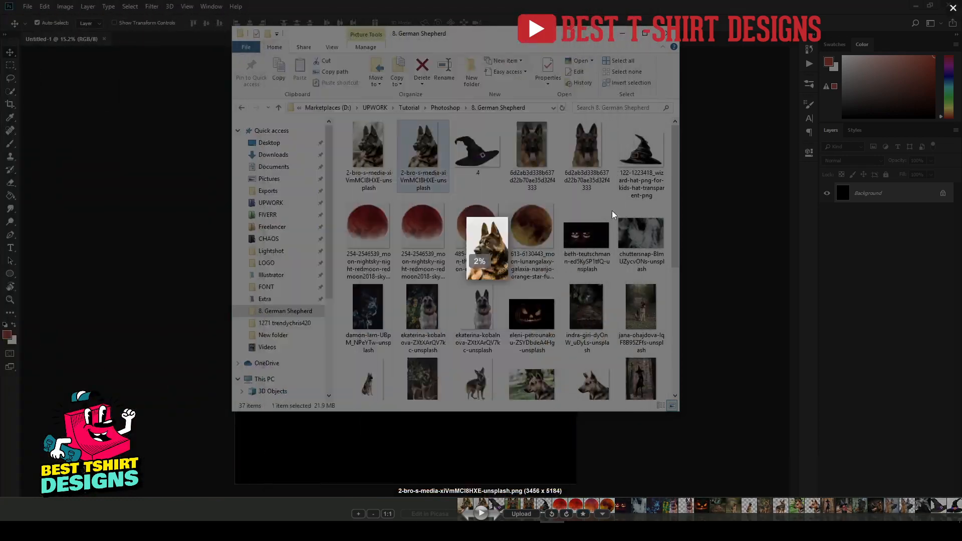
Step: Open the transparent cut-out of the front-facing German Shepherd and examine its edges up close
{"action": "double_click", "coordinate": [534, 153]}
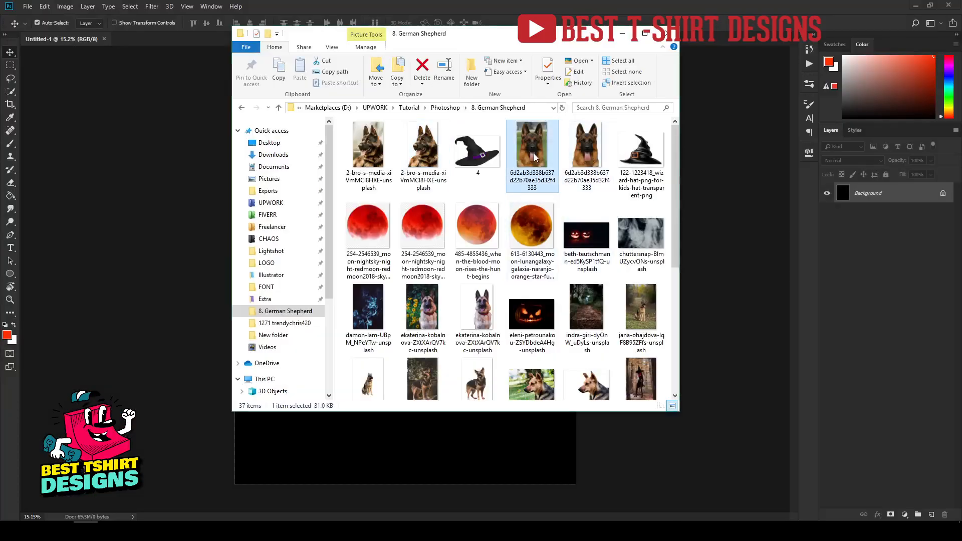
{"action": "left_click", "coordinate": [582, 152]}
{"action": "double_click", "coordinate": [582, 152]}
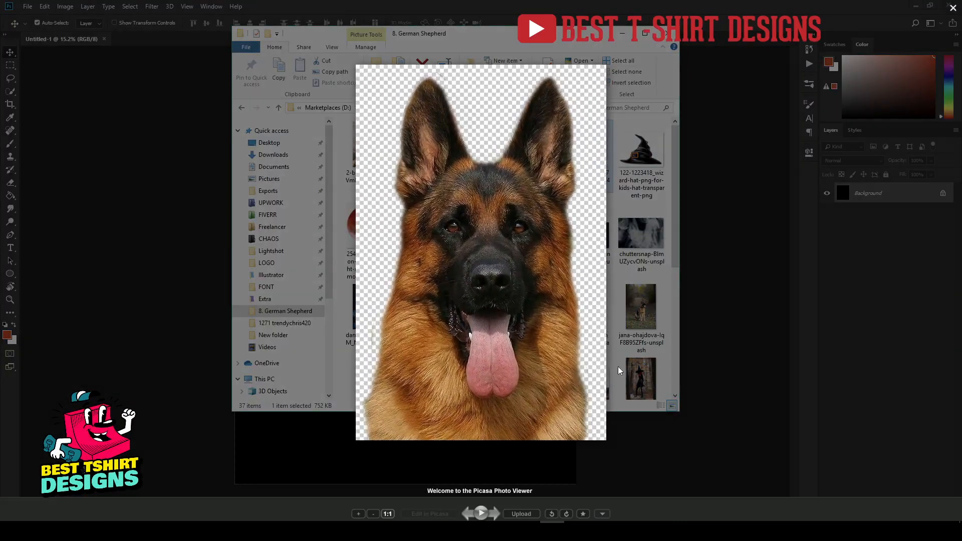
{"action": "scroll", "coordinate": [384, 347], "scroll_direction": "up", "scroll_amount": 5}
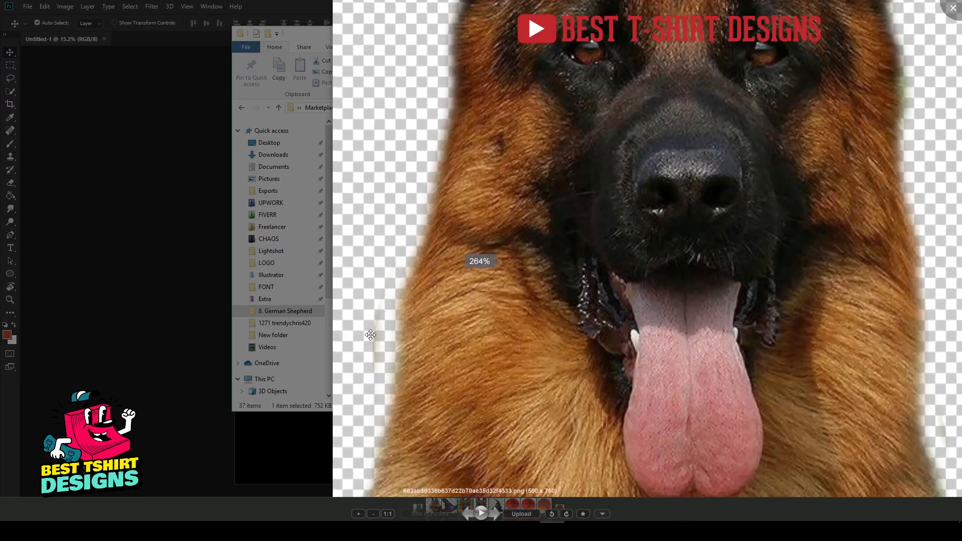
{"action": "scroll", "coordinate": [396, 331], "scroll_direction": "down", "scroll_amount": 5}
{"action": "key", "text": "Escape"}
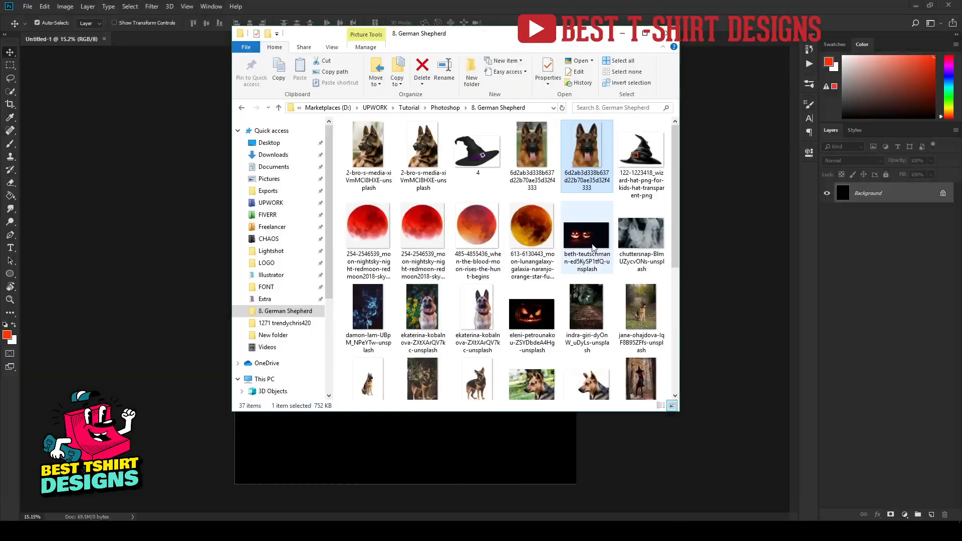
Step: Compare the side-profile dog photo taken on grass with its transparent cut-out version
{"action": "scroll", "coordinate": [583, 259], "scroll_direction": "down", "scroll_amount": 2}
{"action": "left_click", "coordinate": [535, 275]}
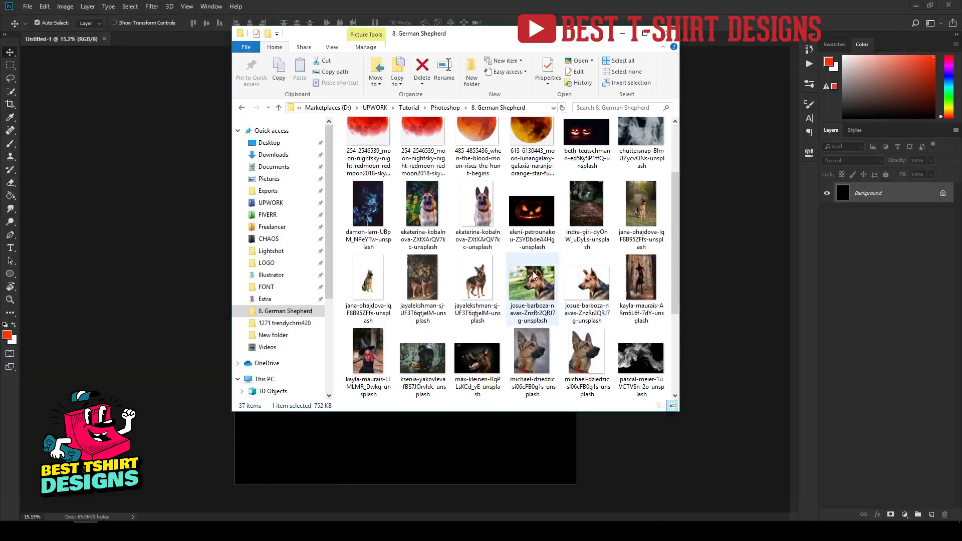
{"action": "double_click", "coordinate": [550, 290]}
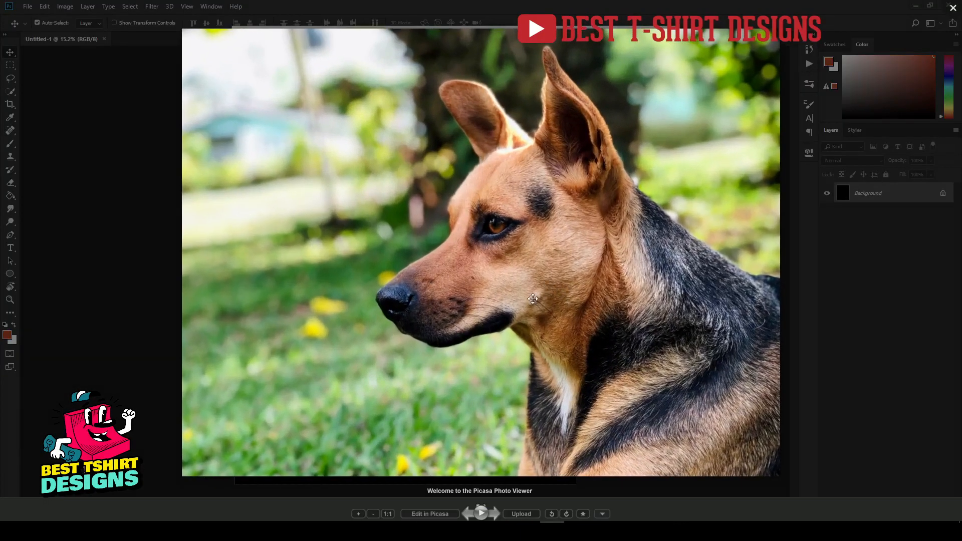
{"action": "left_click", "coordinate": [953, 8]}
{"action": "left_click", "coordinate": [589, 285]}
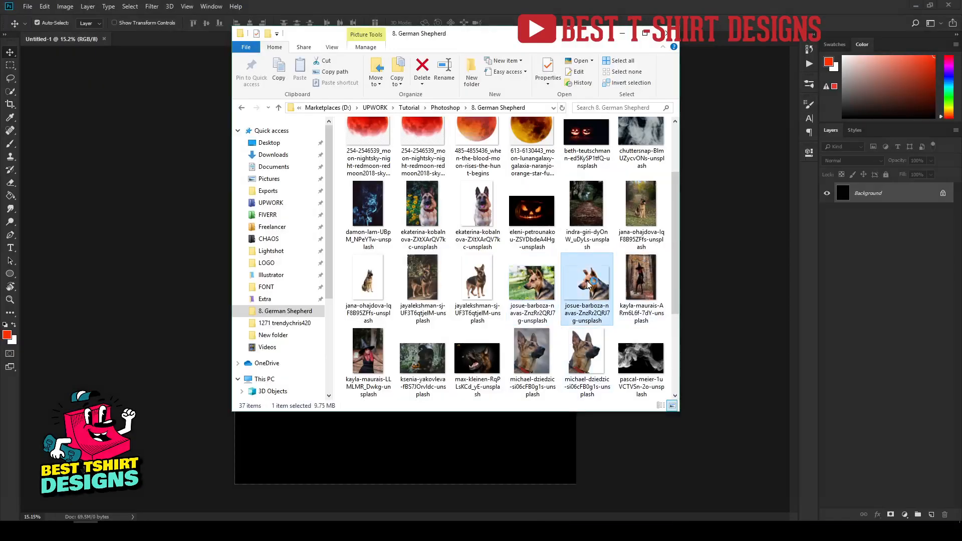
{"action": "double_click", "coordinate": [589, 285]}
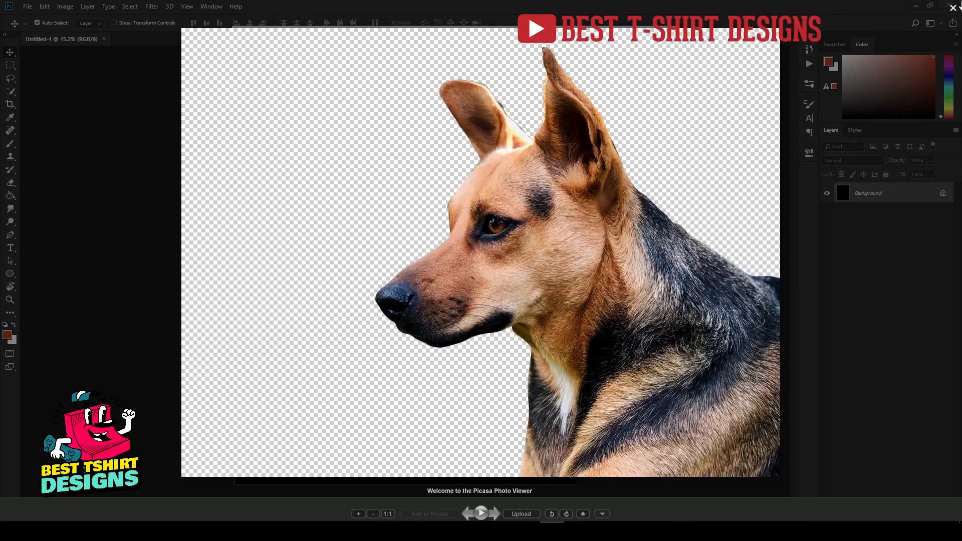
{"action": "left_click", "coordinate": [954, 7]}
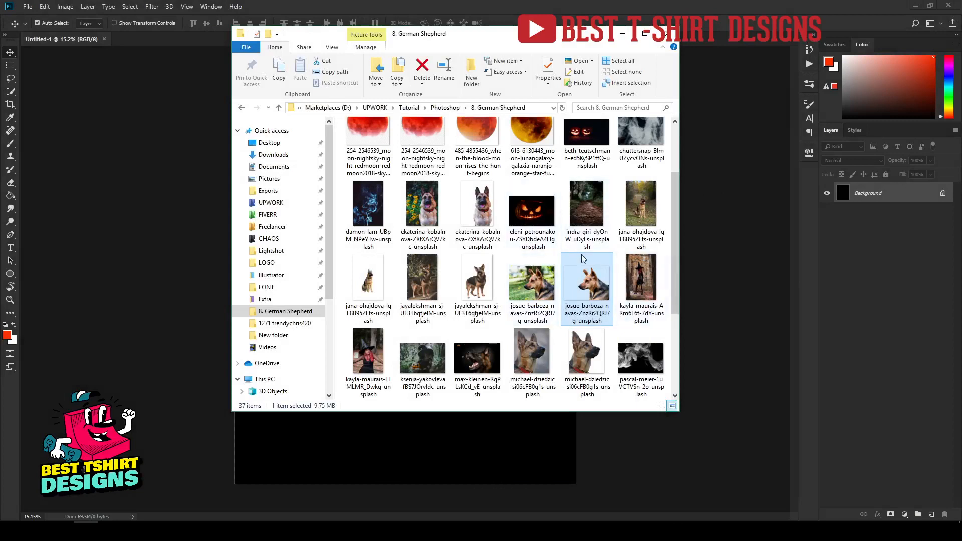
Step: Select six transparent dog cut-outs together: tongue-out portrait, front-facing portrait, sitting dog, standing dog, side profile and upward-looking head
{"action": "scroll", "coordinate": [576, 225], "scroll_direction": "up", "scroll_amount": 2}
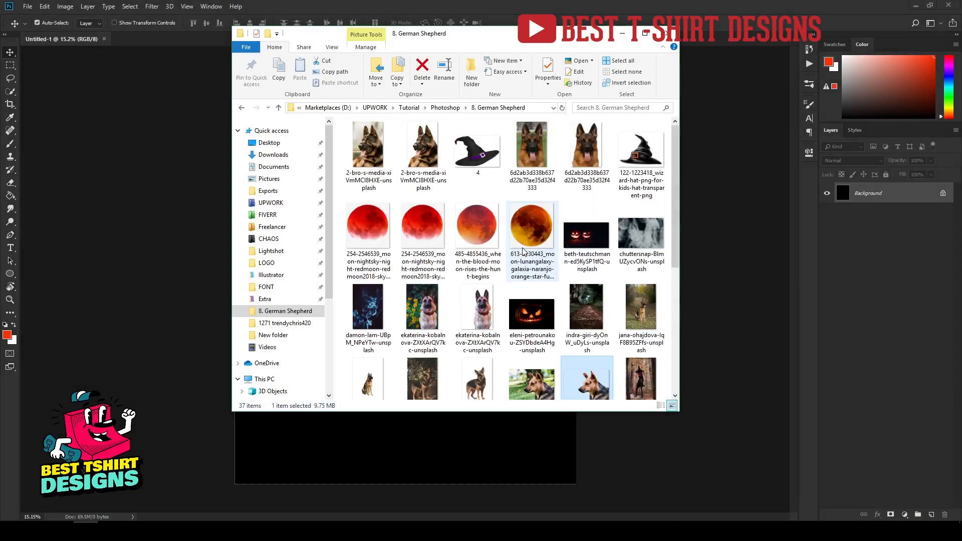
{"action": "left_click", "coordinate": [567, 137]}
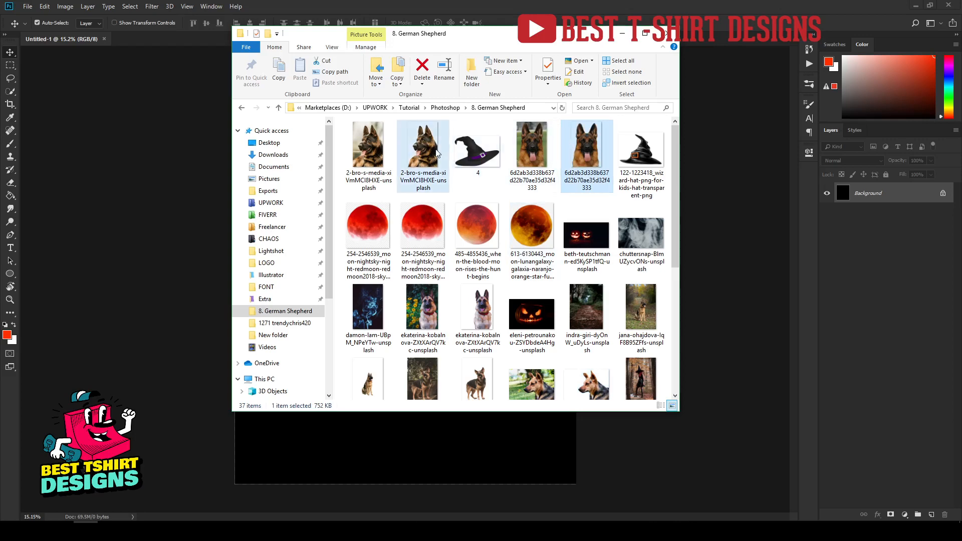
{"action": "scroll", "coordinate": [437, 154], "scroll_direction": "down", "scroll_amount": 2}
{"action": "left_click", "coordinate": [478, 283], "text": "ctrl"}
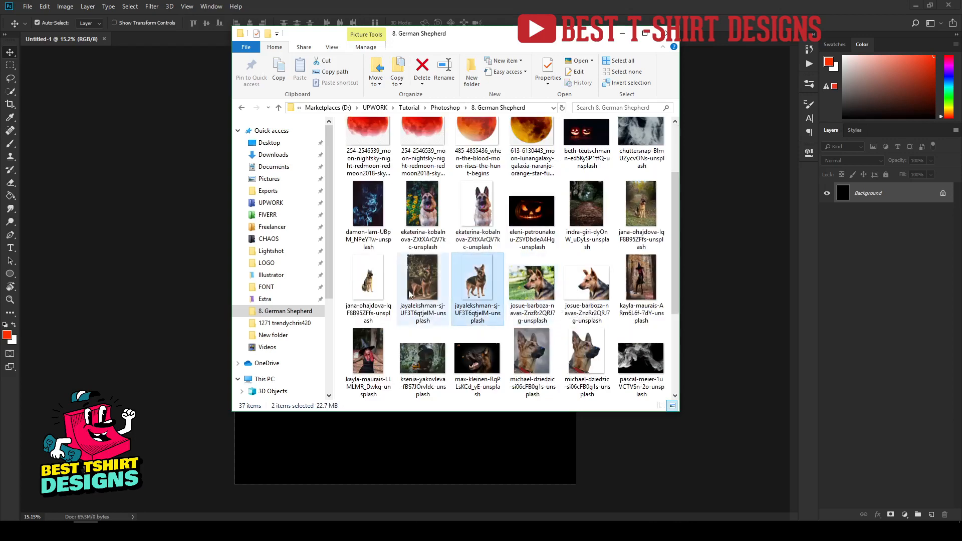
{"action": "left_click", "coordinate": [367, 290], "text": "ctrl"}
{"action": "left_click", "coordinate": [592, 285], "text": "ctrl"}
{"action": "left_click", "coordinate": [579, 357], "text": "ctrl"}
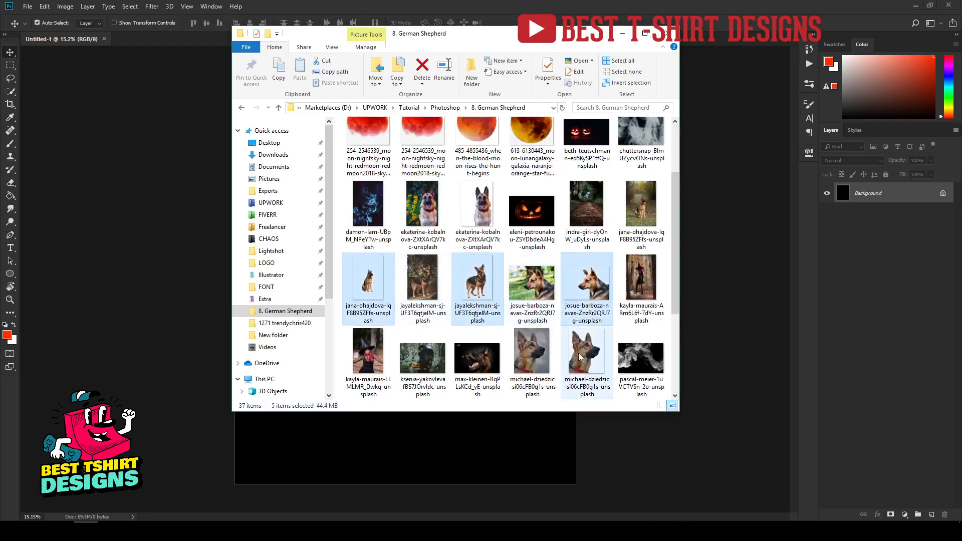
{"action": "scroll", "coordinate": [546, 214], "scroll_direction": "up", "scroll_amount": 3}
{"action": "left_click", "coordinate": [579, 161], "text": "ctrl"}
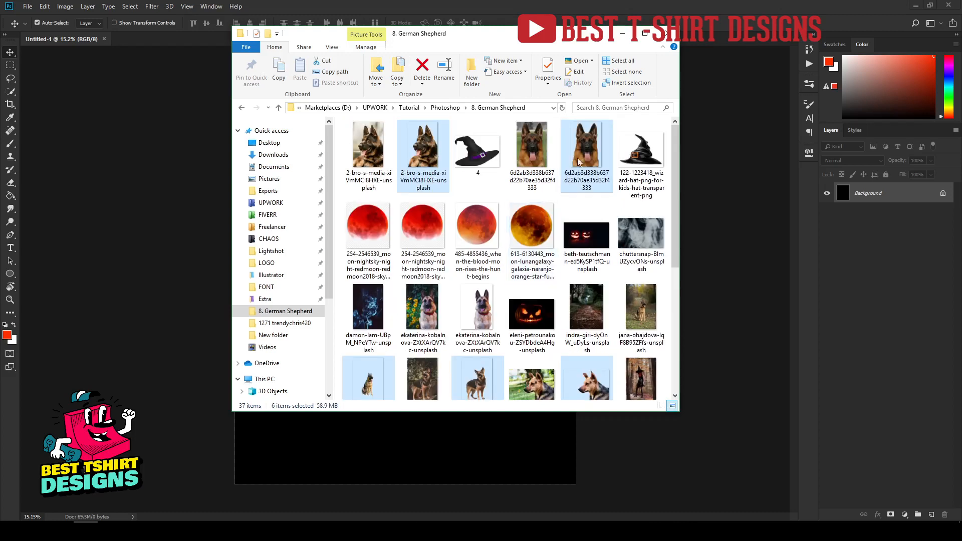
Step: Place the six selected dog cut-outs into the black canvas as separate layers at their default sizes
{"action": "left_click_drag", "start_coordinate": [579, 162], "coordinate": [733, 237]}
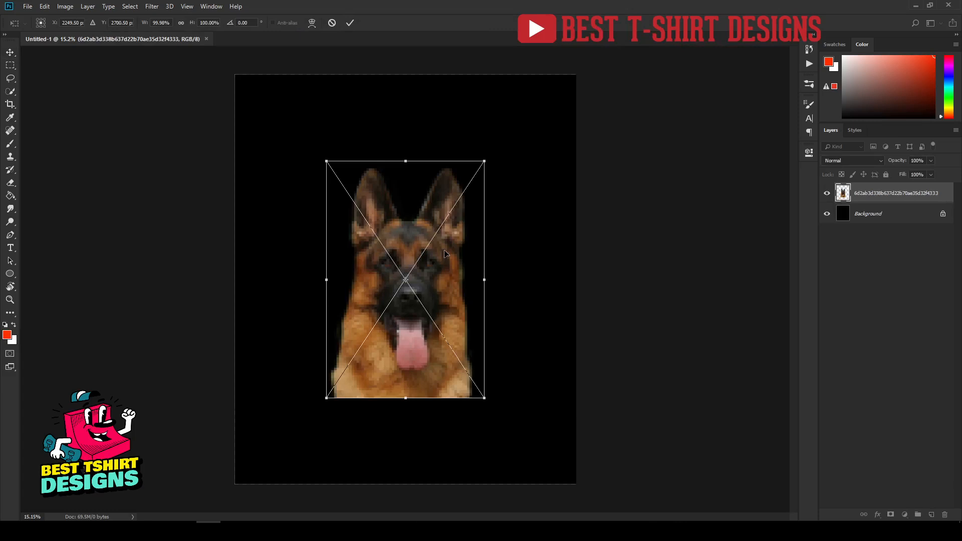
{"action": "key", "text": "Return"}
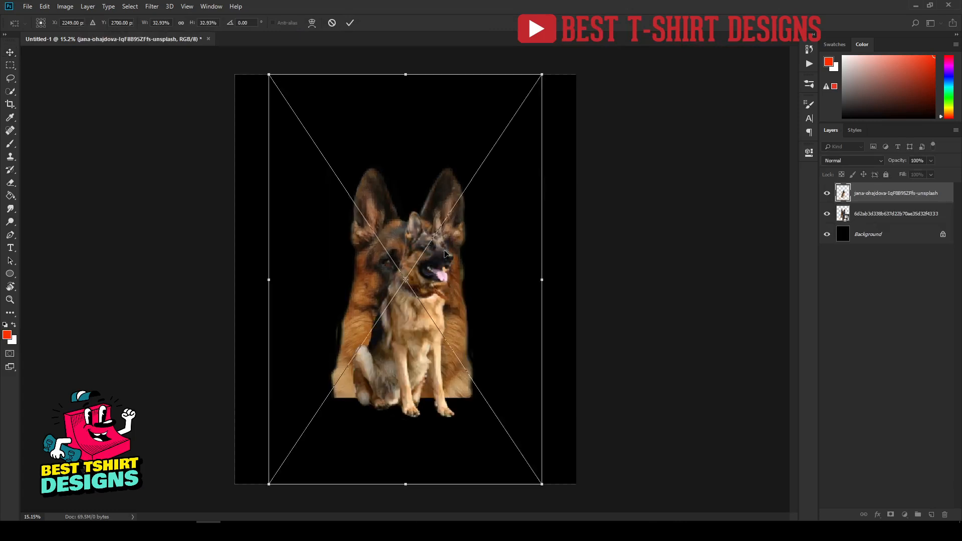
{"action": "key", "text": "Return"}
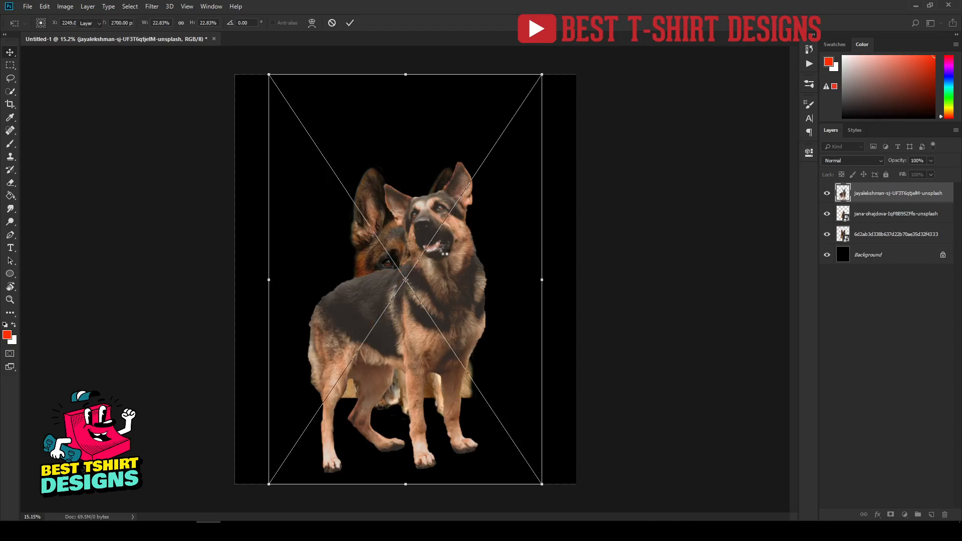
{"action": "key", "text": "Return"}
{"action": "key", "text": "Return"}
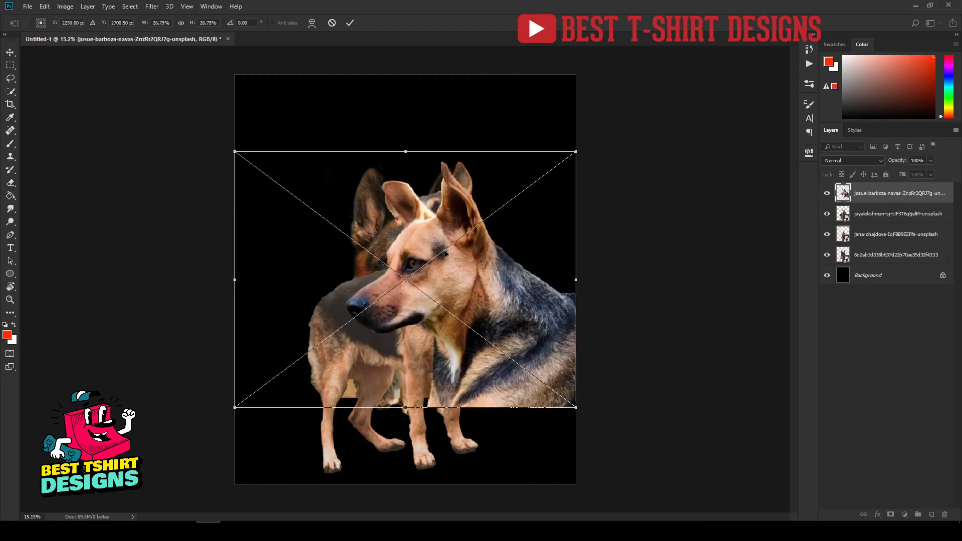
{"action": "key", "text": "Return"}
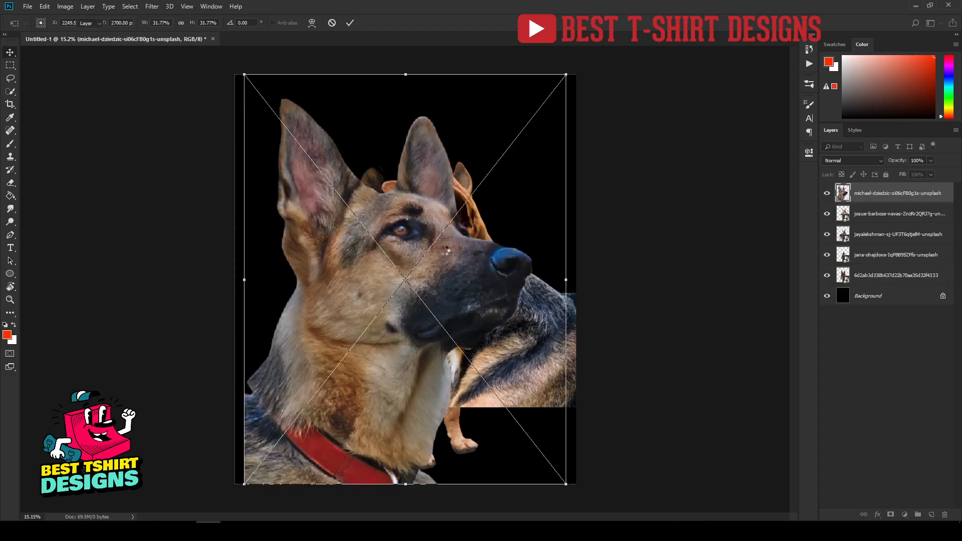
{"action": "key", "text": "Return"}
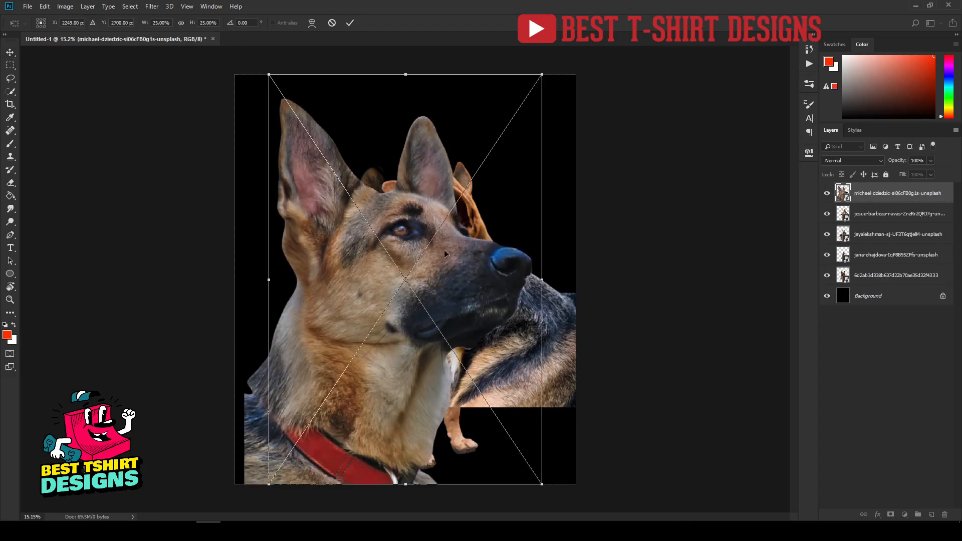
{"action": "key", "text": "Return"}
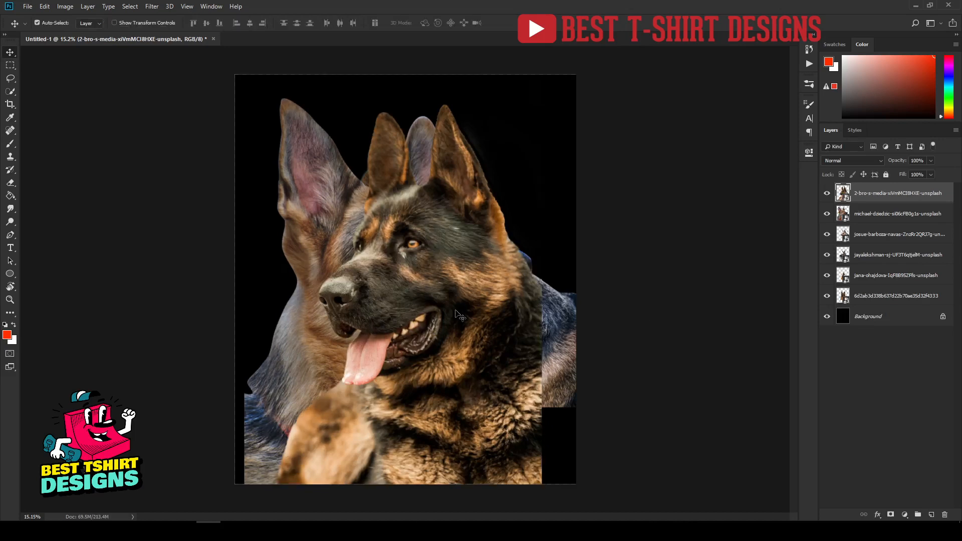
Step: Select all six dog layers and scale them down together to about 68% around their centre
{"action": "left_click", "coordinate": [867, 295], "text": "shift"}
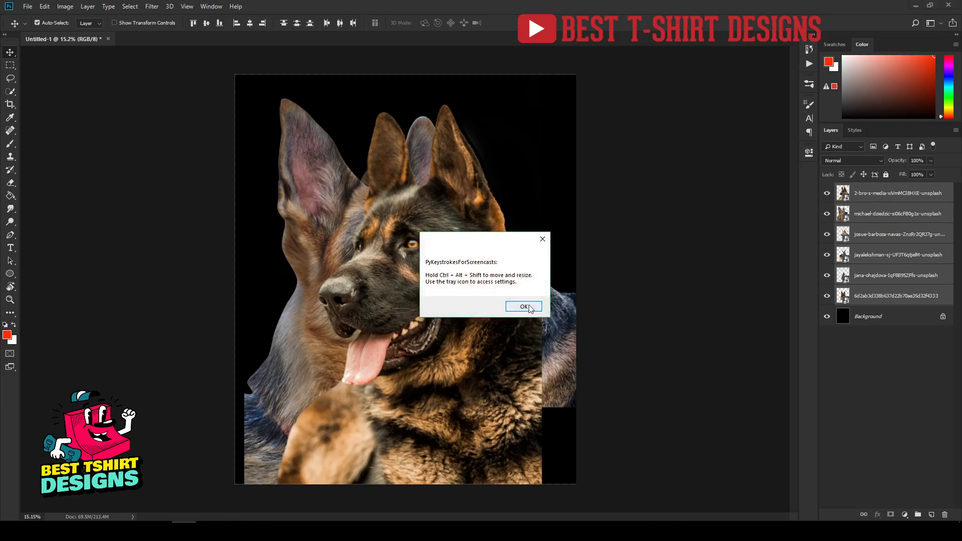
{"action": "left_click", "coordinate": [522, 306]}
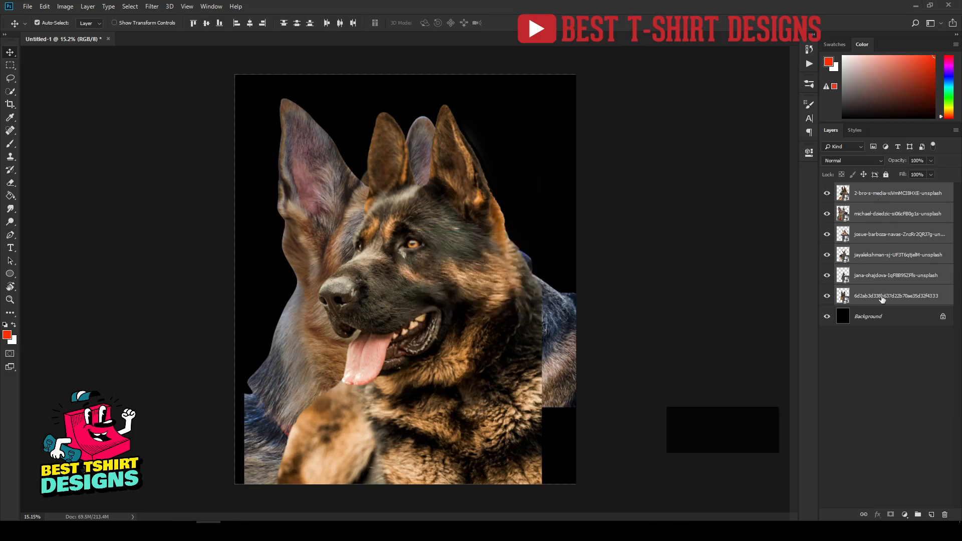
{"action": "left_click", "coordinate": [882, 300]}
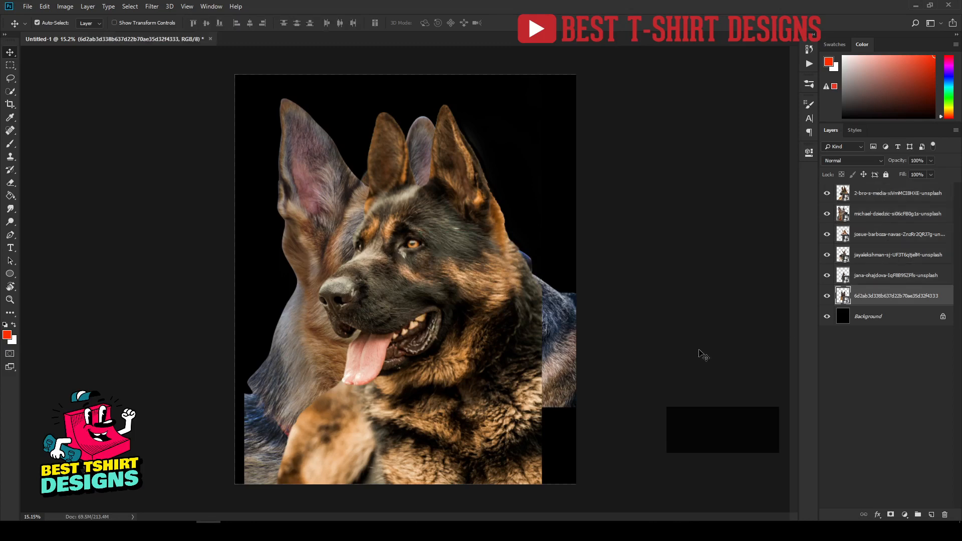
{"action": "left_click", "coordinate": [881, 197], "text": "shift"}
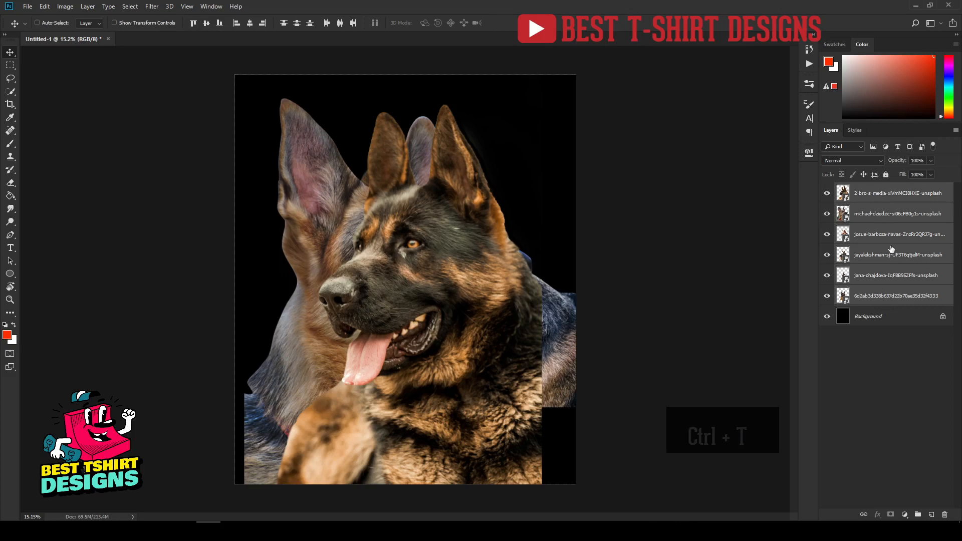
{"action": "key", "text": "ctrl+t"}
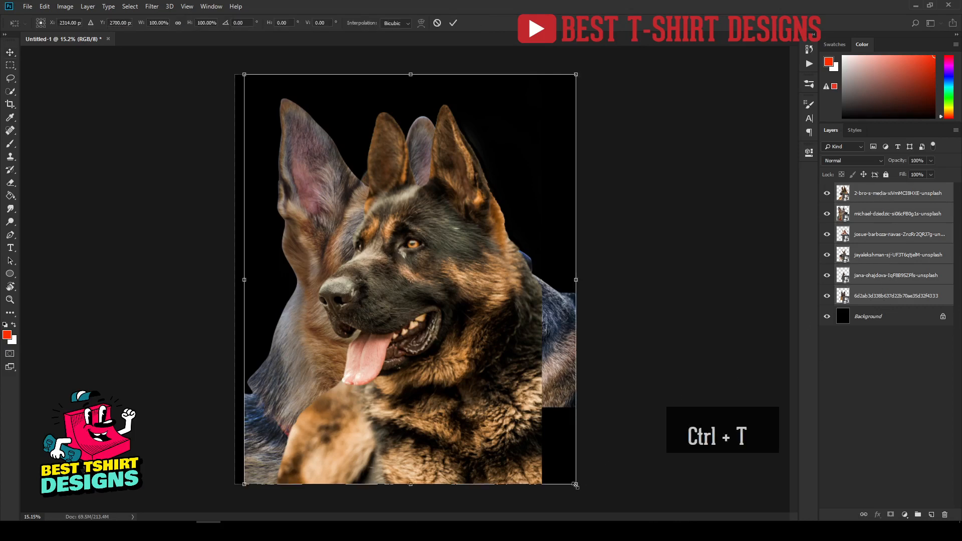
{"action": "left_click_drag", "start_coordinate": [575, 485], "coordinate": [523, 420]}
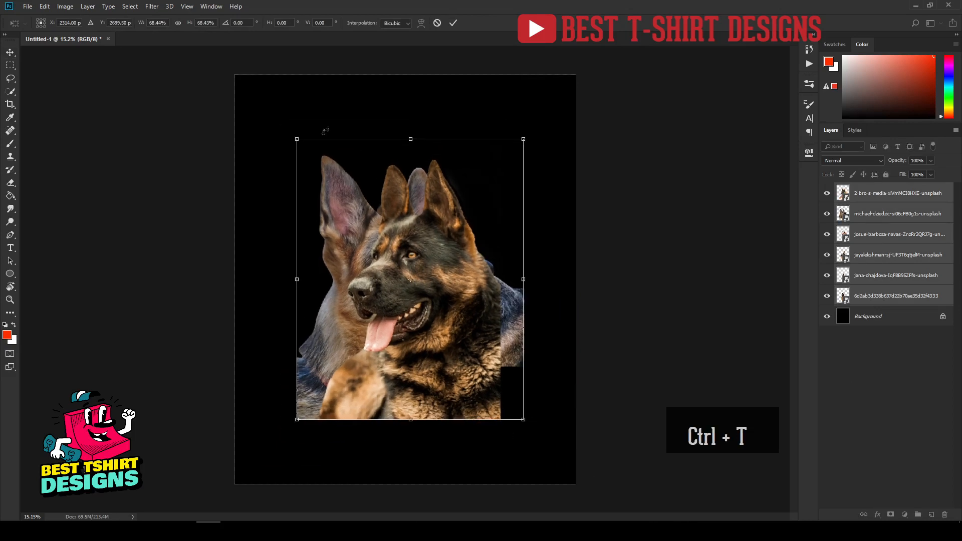
{"action": "scroll", "coordinate": [408, 277], "scroll_direction": "up", "scroll_amount": 1}
{"action": "key", "text": "Return"}
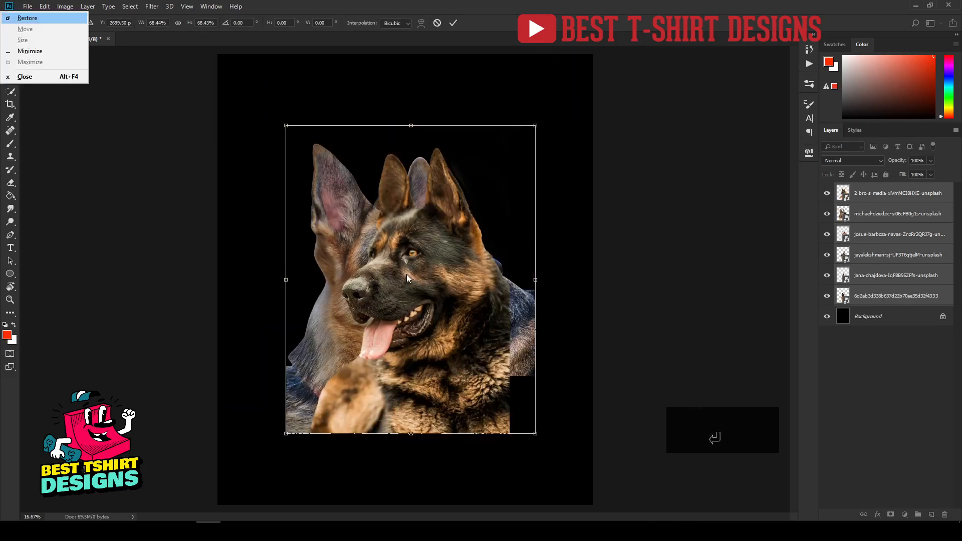
{"action": "left_click", "coordinate": [407, 278]}
{"action": "key", "text": "Return"}
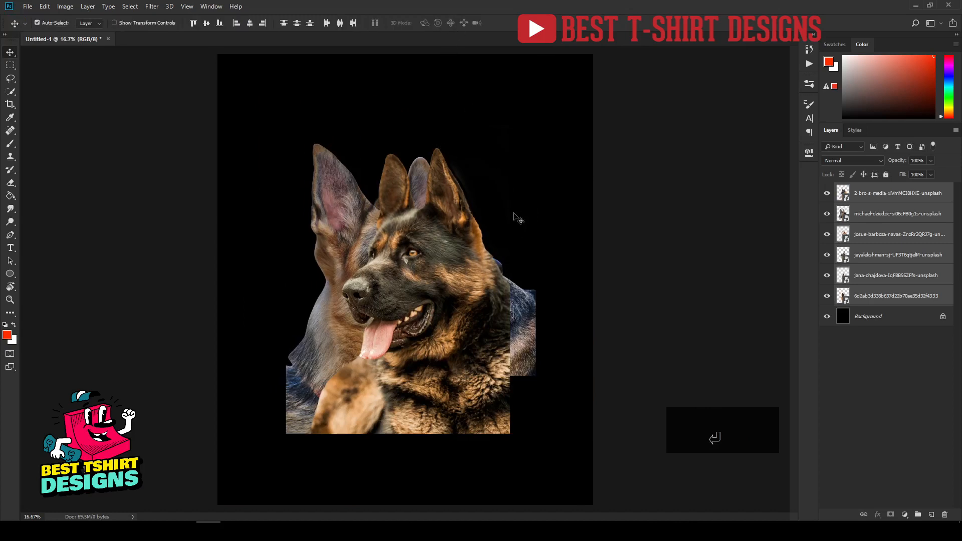
Step: Spread the overlapping dogs across the canvas, with the front-facing portrait at the top centre, so each can be seen
{"action": "left_click_drag", "start_coordinate": [443, 289], "coordinate": [540, 327]}
{"action": "left_click_drag", "start_coordinate": [367, 311], "coordinate": [272, 391]}
{"action": "left_click_drag", "start_coordinate": [437, 253], "coordinate": [308, 210]}
{"action": "left_click_drag", "start_coordinate": [429, 282], "coordinate": [426, 329]}
{"action": "left_click_drag", "start_coordinate": [428, 259], "coordinate": [427, 116]}
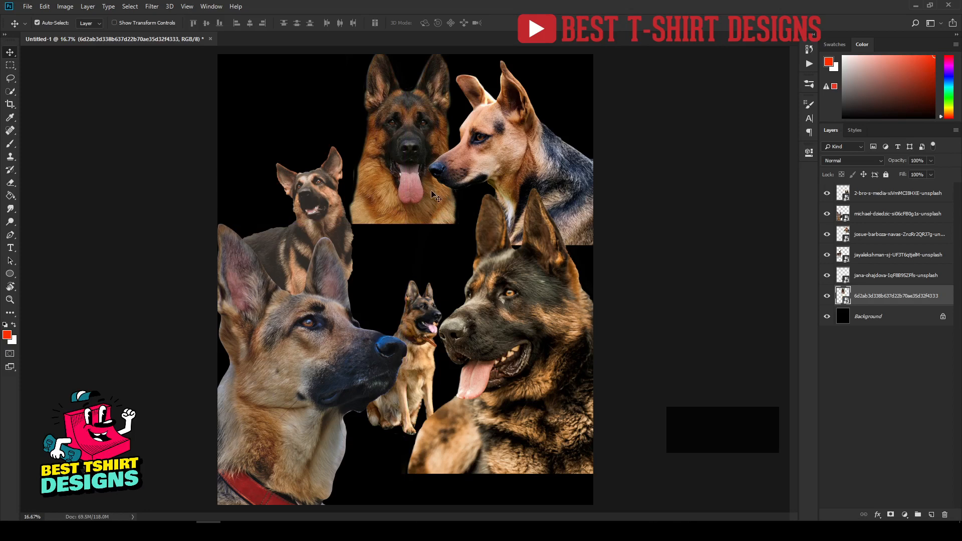
Step: Enlarge the front-facing German Shepherd and shift it slightly down within the upper middle of the canvas
{"action": "key", "text": "ctrl+t"}
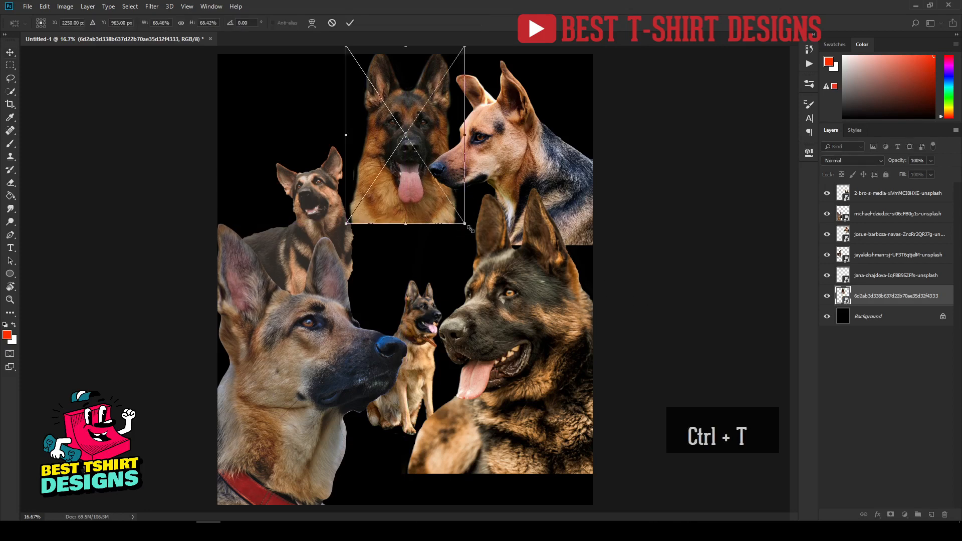
{"action": "left_click_drag", "start_coordinate": [471, 229], "coordinate": [490, 249]}
{"action": "left_click_drag", "start_coordinate": [440, 128], "coordinate": [442, 165]}
{"action": "key", "text": "Return"}
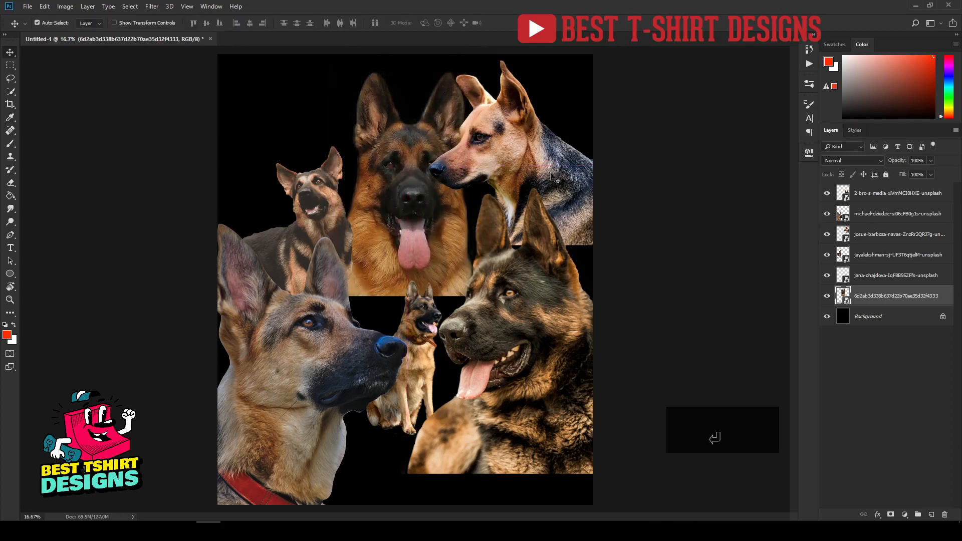
Step: Hide the other dog layers, leaving only the front-facing dog and the three-quarter tongue-out portrait visible above the background
{"action": "left_click_drag", "start_coordinate": [828, 196], "coordinate": [828, 281]}
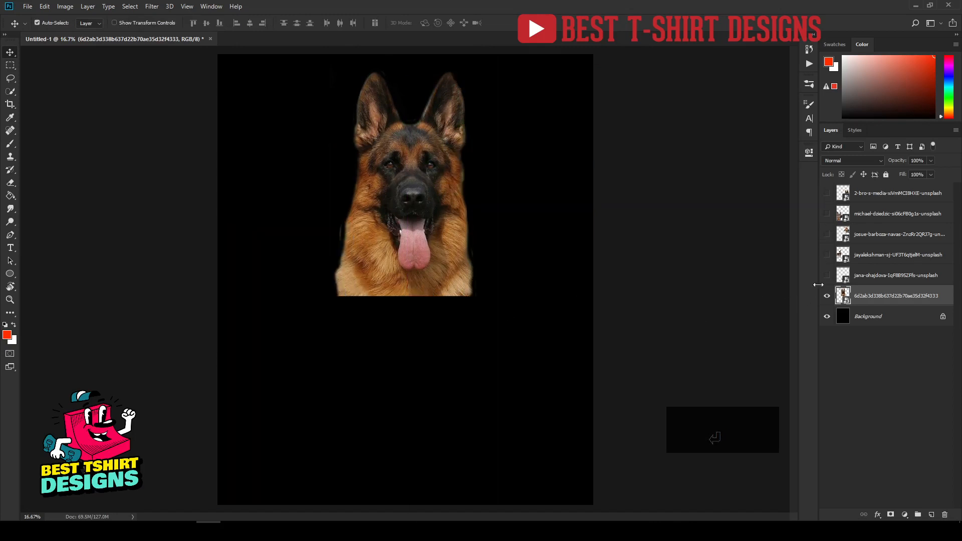
{"action": "left_click", "coordinate": [827, 275]}
{"action": "left_click", "coordinate": [827, 275]}
{"action": "left_click", "coordinate": [828, 255]}
{"action": "left_click", "coordinate": [827, 255]}
{"action": "left_click", "coordinate": [828, 194]}
Step: Scale the three-quarter tongue-out portrait down to 9.93% and place it against the left side of the front-facing dog
{"action": "left_click_drag", "start_coordinate": [547, 335], "coordinate": [529, 278]}
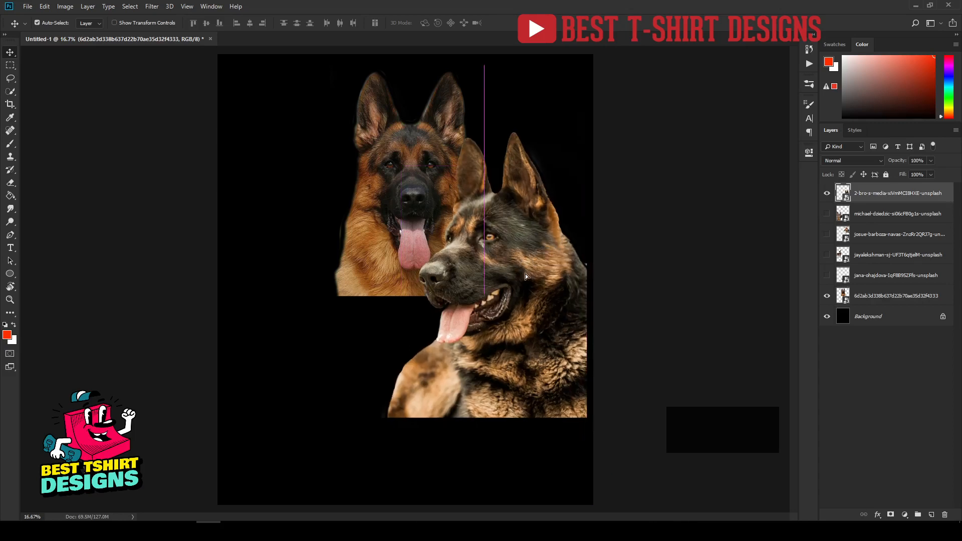
{"action": "key", "text": "ctrl+t"}
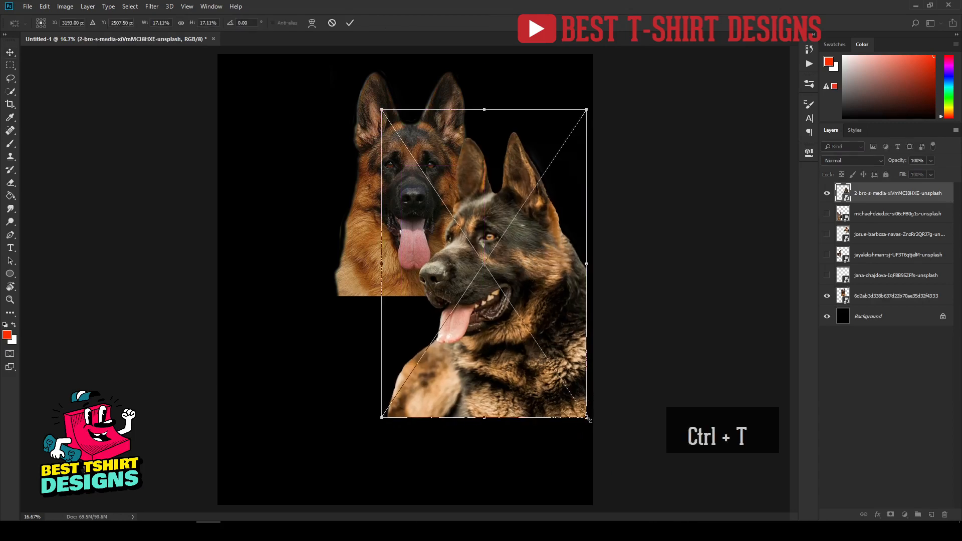
{"action": "left_click_drag", "start_coordinate": [587, 417], "coordinate": [552, 364]}
{"action": "left_click_drag", "start_coordinate": [515, 266], "coordinate": [341, 216]}
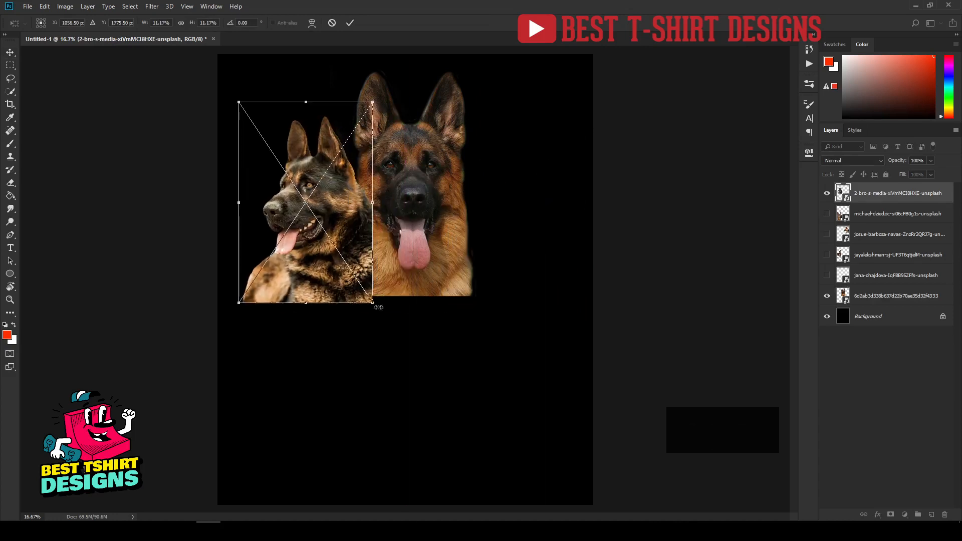
{"action": "left_click_drag", "start_coordinate": [370, 298], "coordinate": [364, 290]}
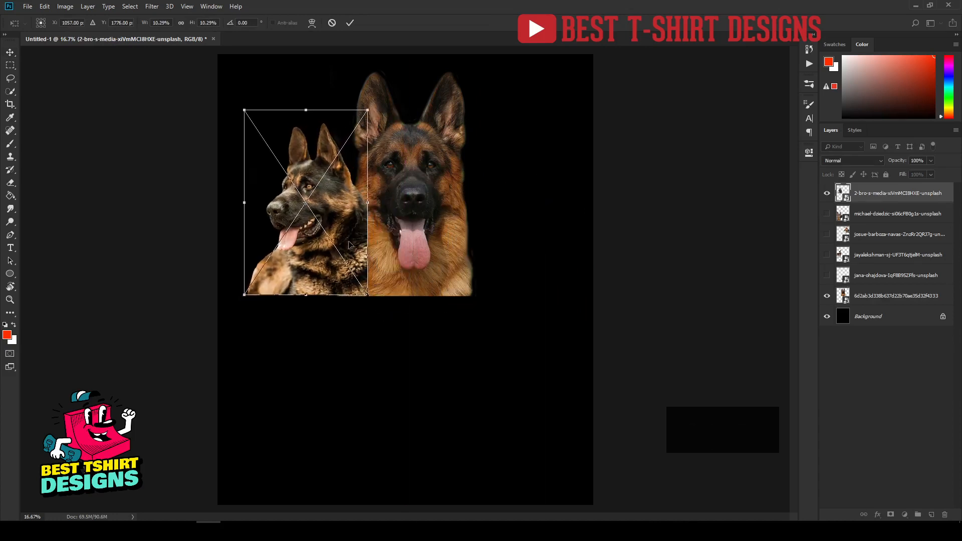
{"action": "left_click_drag", "start_coordinate": [350, 243], "coordinate": [356, 244]}
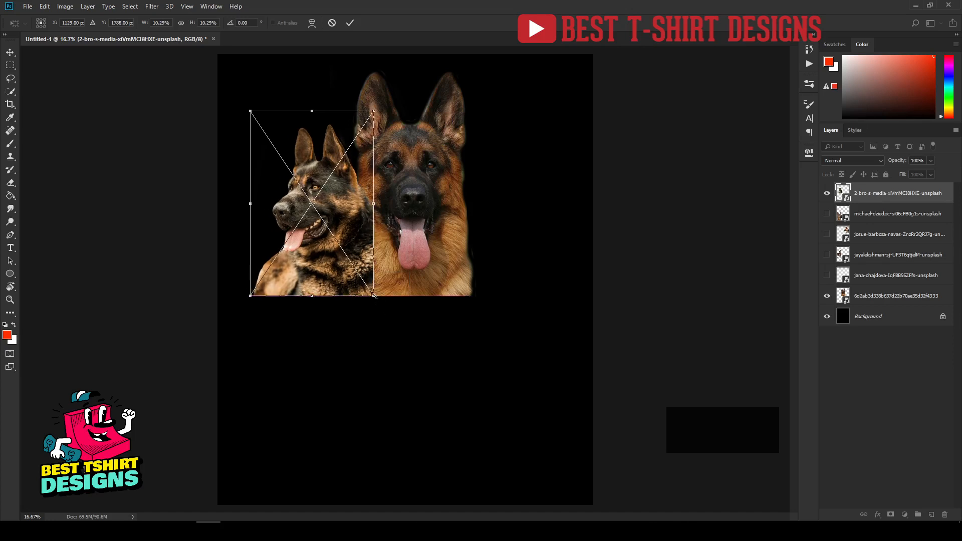
{"action": "left_click_drag", "start_coordinate": [374, 296], "coordinate": [371, 294]}
{"action": "key", "text": "Return"}
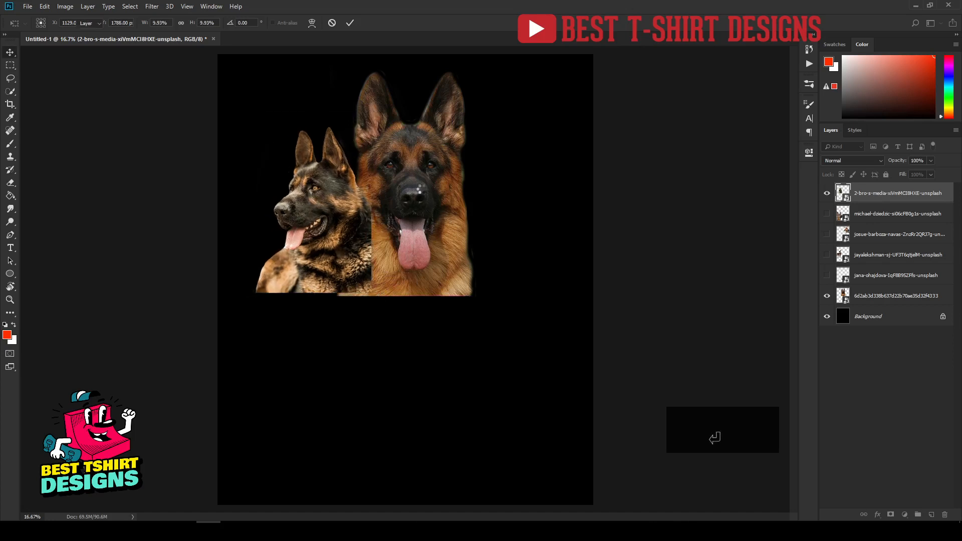
Step: Duplicate the smaller side portrait to the right of the front-facing dog and flip the copy horizontally
{"action": "scroll", "coordinate": [413, 191], "scroll_direction": "up", "scroll_amount": 2}
{"action": "scroll", "coordinate": [419, 262], "scroll_direction": "up", "scroll_amount": 4}
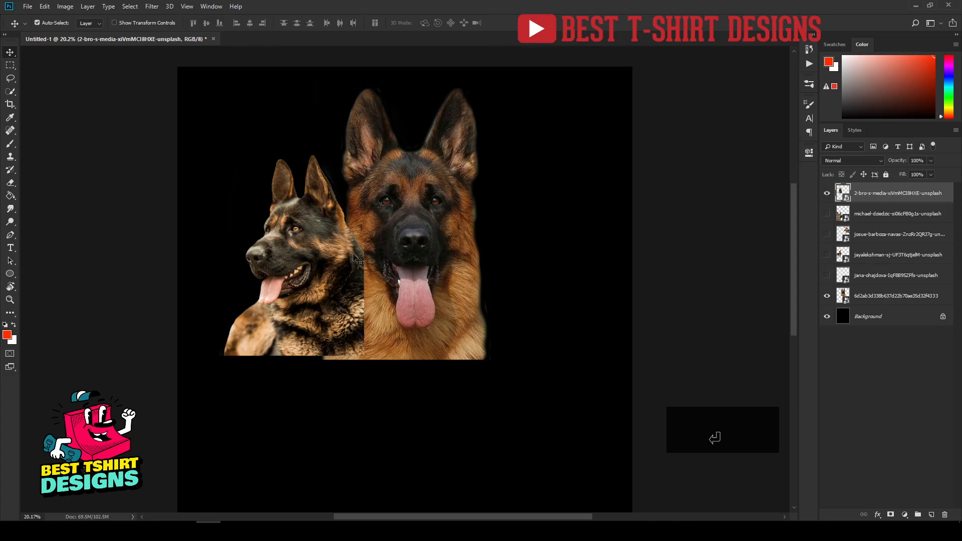
{"action": "left_click_drag", "start_coordinate": [314, 260], "coordinate": [545, 260]}
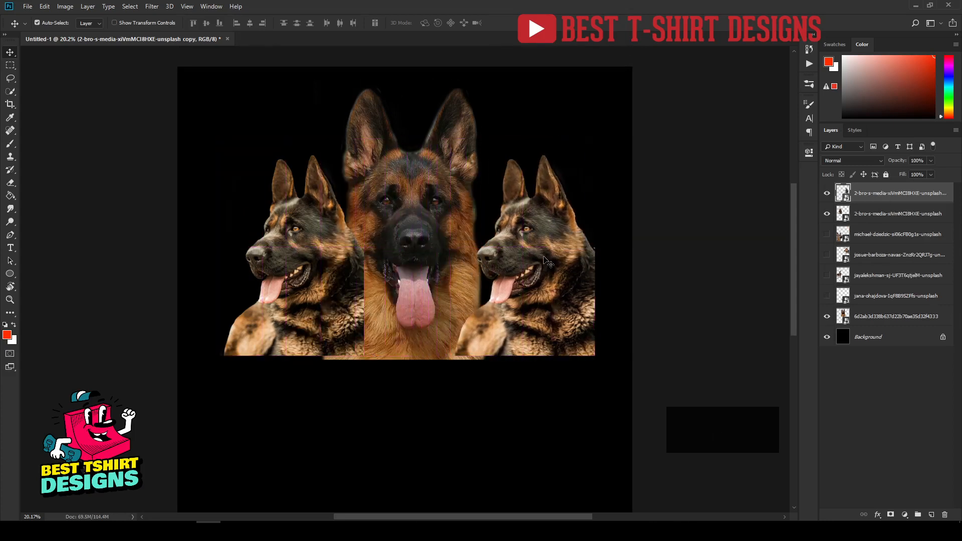
{"action": "key", "text": "ctrl+t"}
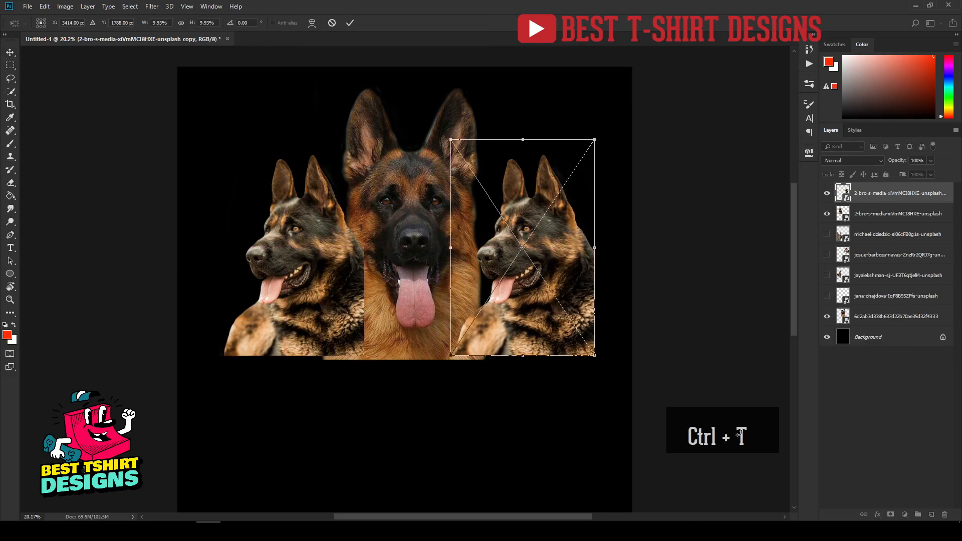
{"action": "right_click", "coordinate": [561, 237]}
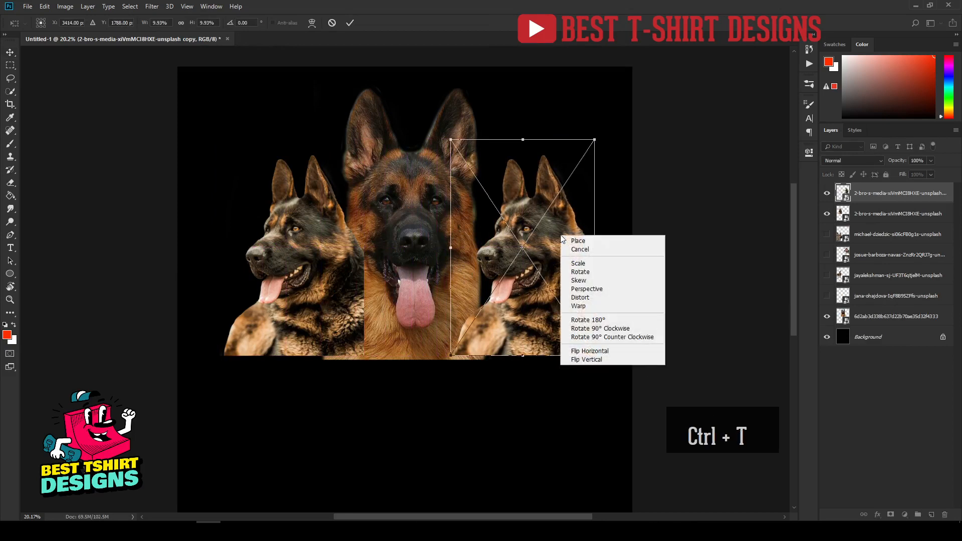
{"action": "left_click", "coordinate": [592, 352]}
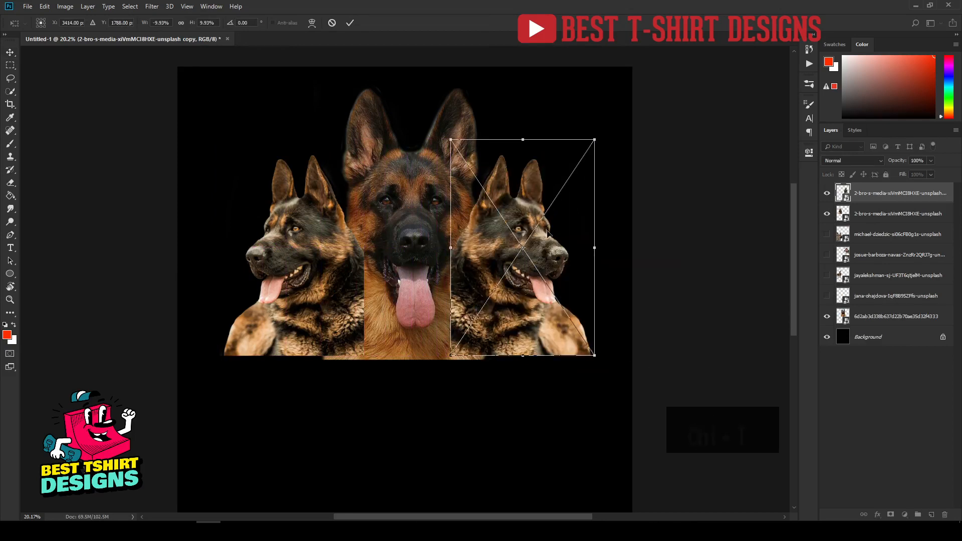
{"action": "key", "text": "Return"}
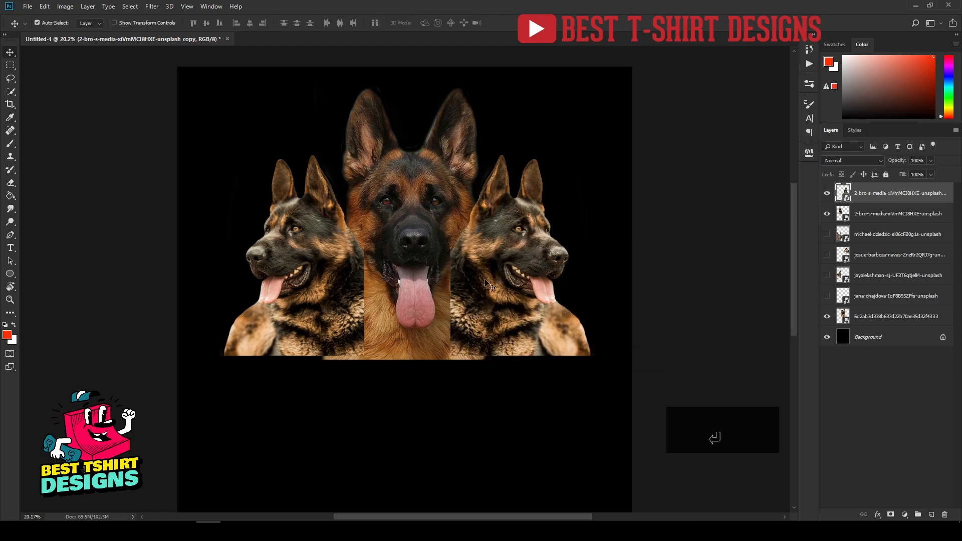
Step: Lower both side portraits together by about 0.13 in, and raise the front-facing dog between them to the canvas's top edge
{"action": "left_click", "coordinate": [321, 247], "text": "shift"}
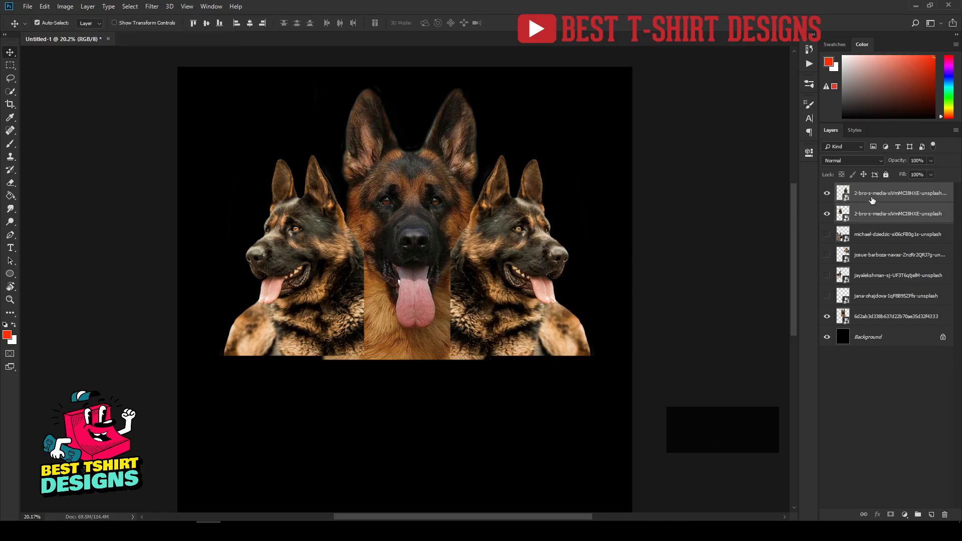
{"action": "key", "text": "ctrl+t"}
{"action": "mouse_move", "coordinate": [545, 271]}
{"action": "left_mouse_down"}
{"action": "mouse_move", "coordinate": [534, 270]}
{"action": "mouse_move", "coordinate": [545, 275]}
{"action": "left_mouse_up"}
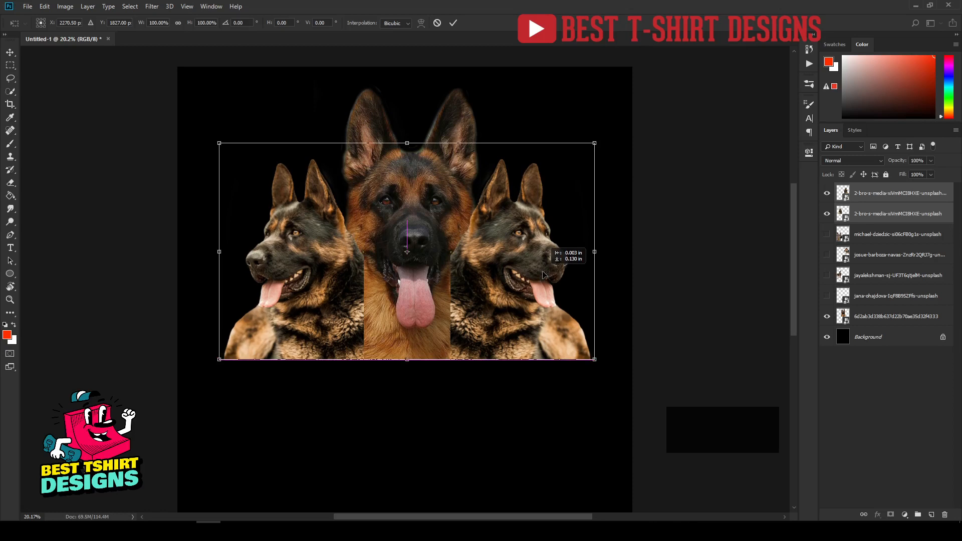
{"action": "key", "text": "Return"}
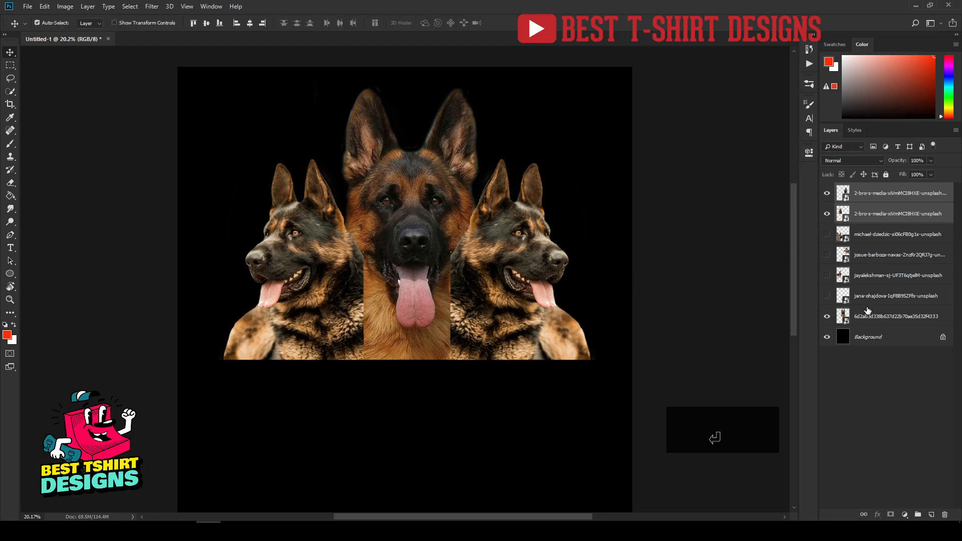
{"action": "left_click", "coordinate": [868, 313]}
{"action": "left_click_drag", "start_coordinate": [422, 189], "coordinate": [418, 160]}
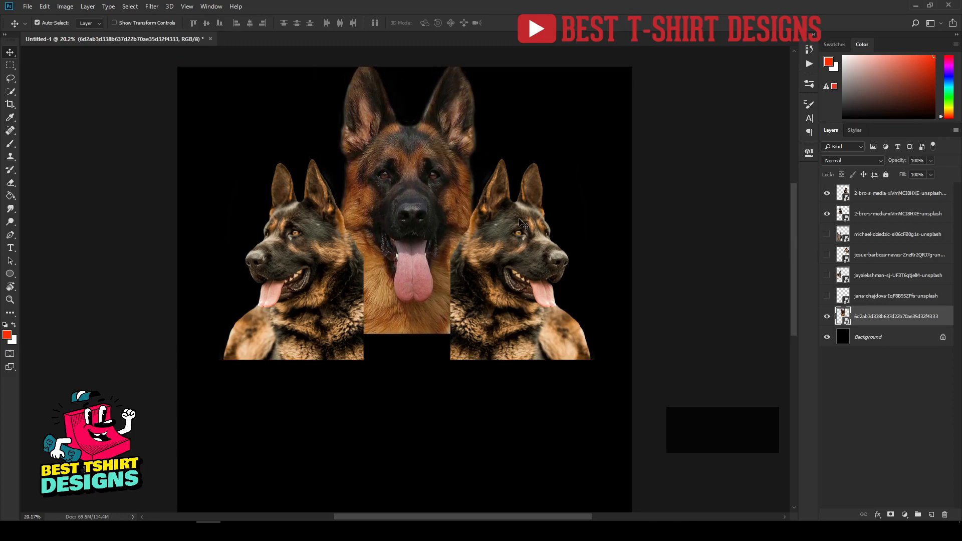
Step: Show the small sitting dog, bring its layer to the top of the stack, and place it over the right portrait's inner edge
{"action": "left_click", "coordinate": [522, 224]}
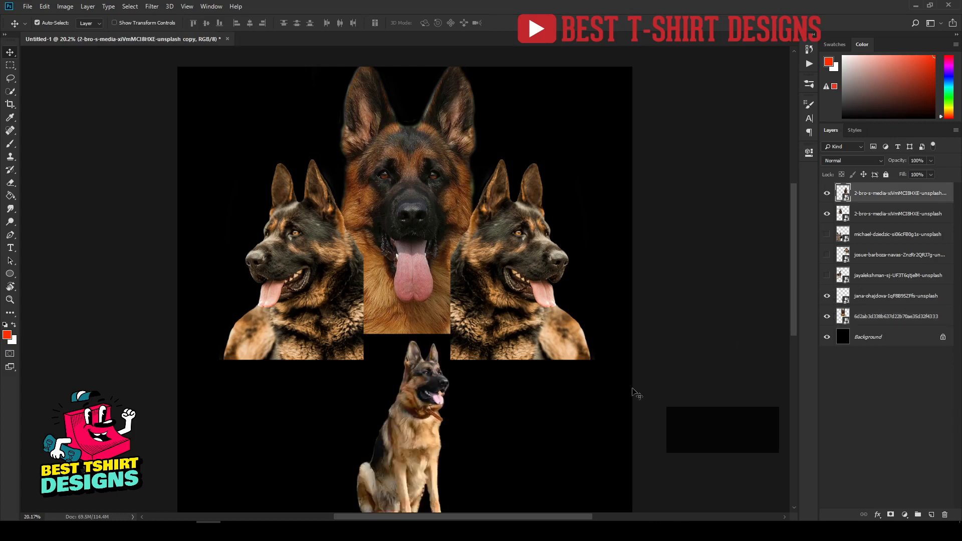
{"action": "left_click_drag", "start_coordinate": [423, 399], "coordinate": [471, 322]}
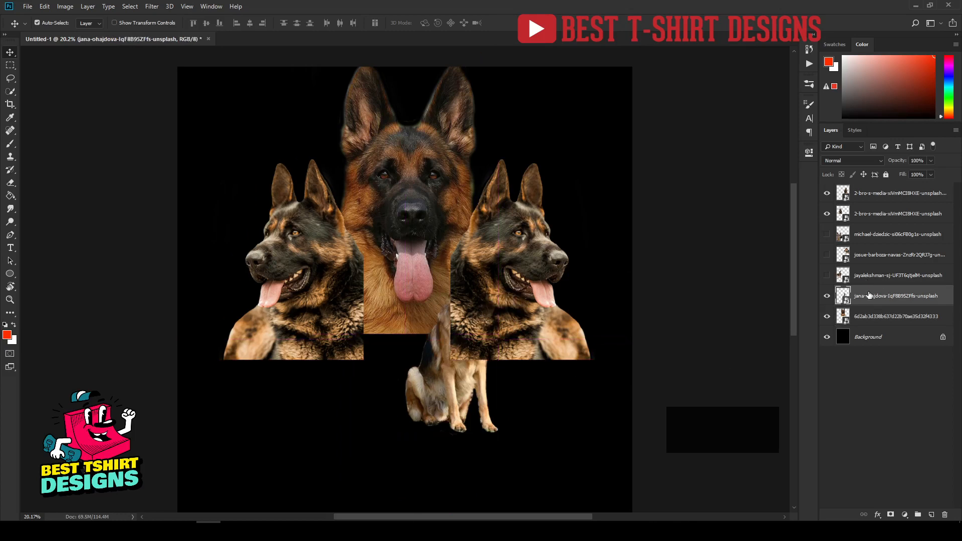
{"action": "left_click_drag", "start_coordinate": [870, 296], "coordinate": [875, 193]}
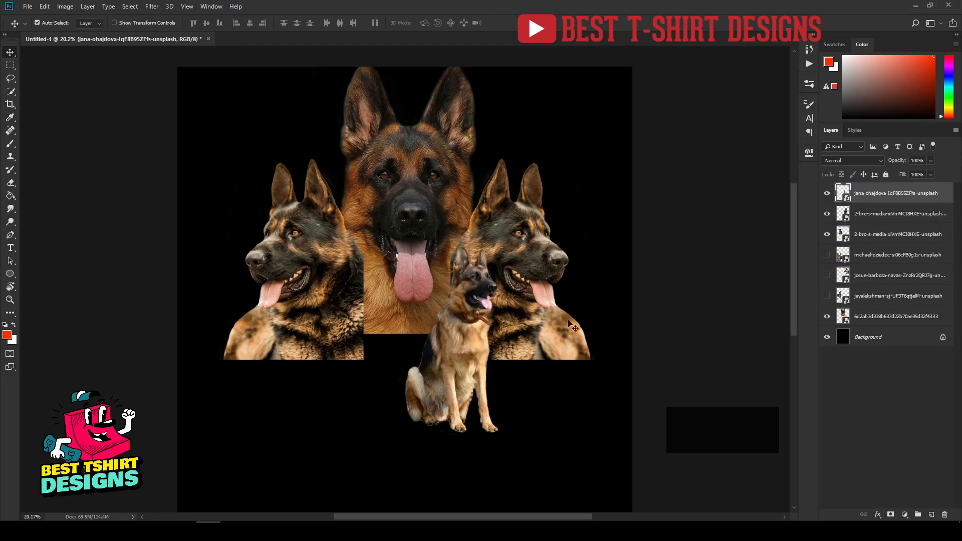
{"action": "left_click_drag", "start_coordinate": [472, 355], "coordinate": [484, 316]}
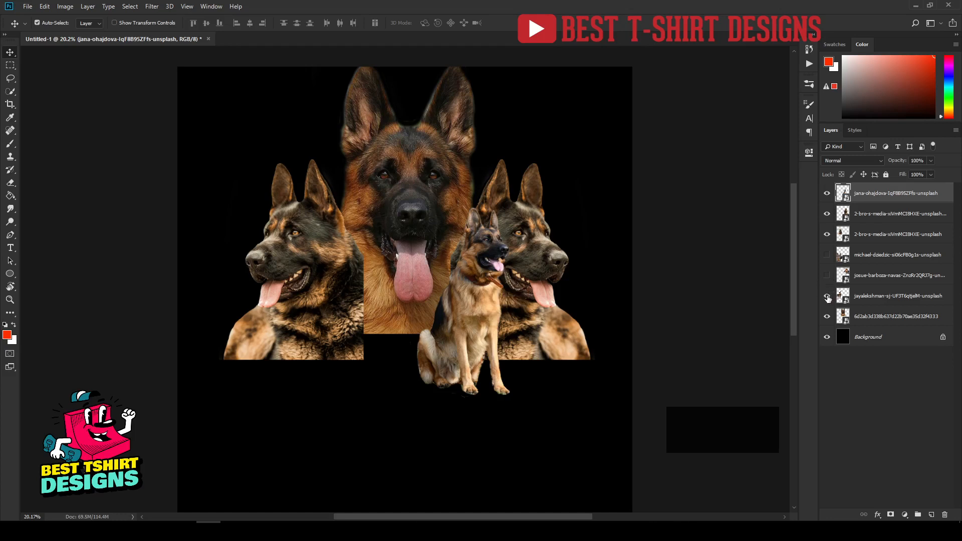
Step: Show the standing dog, order its layer directly below the sitting dog's, scale it to about 10.8%, and place it over the front-facing dog's chest
{"action": "left_click", "coordinate": [827, 296]}
{"action": "left_click_drag", "start_coordinate": [867, 300], "coordinate": [867, 205]}
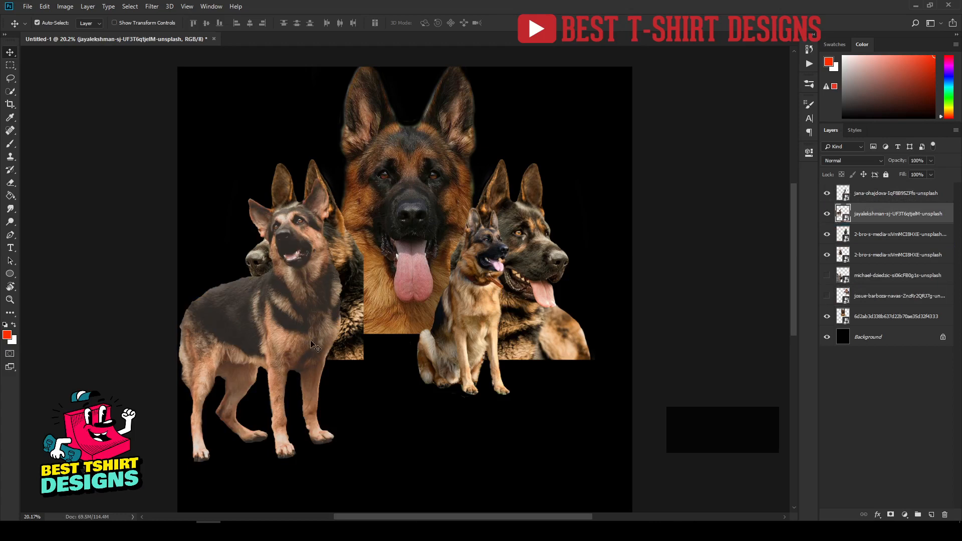
{"action": "key", "text": "ctrl+t"}
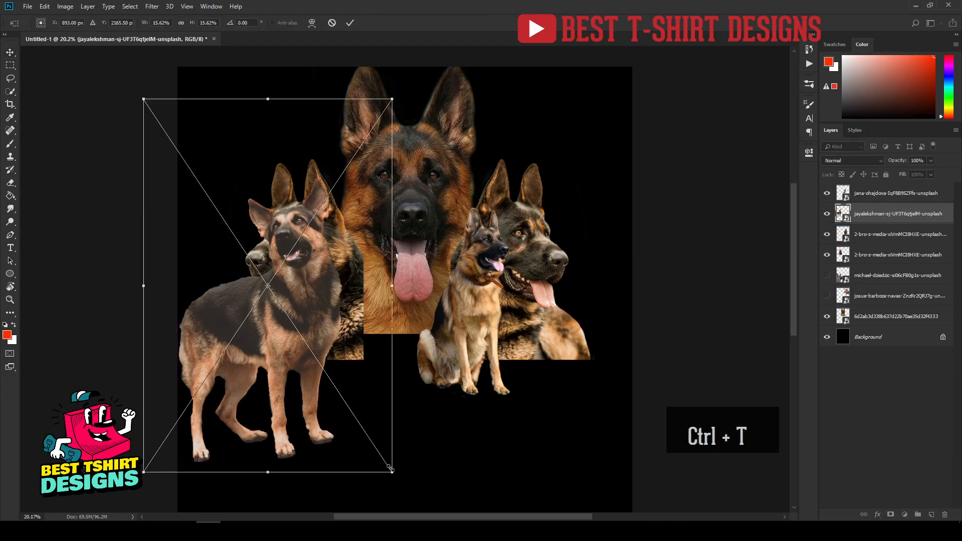
{"action": "left_click_drag", "start_coordinate": [384, 462], "coordinate": [345, 417]}
{"action": "left_click_drag", "start_coordinate": [298, 299], "coordinate": [404, 296]}
{"action": "right_click", "coordinate": [404, 297]}
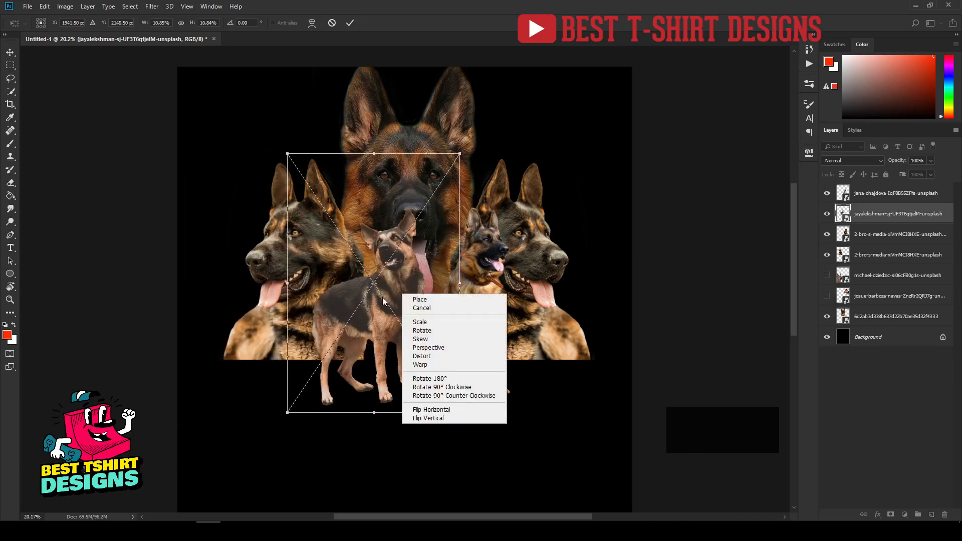
{"action": "left_click", "coordinate": [366, 324]}
{"action": "key", "text": "Return"}
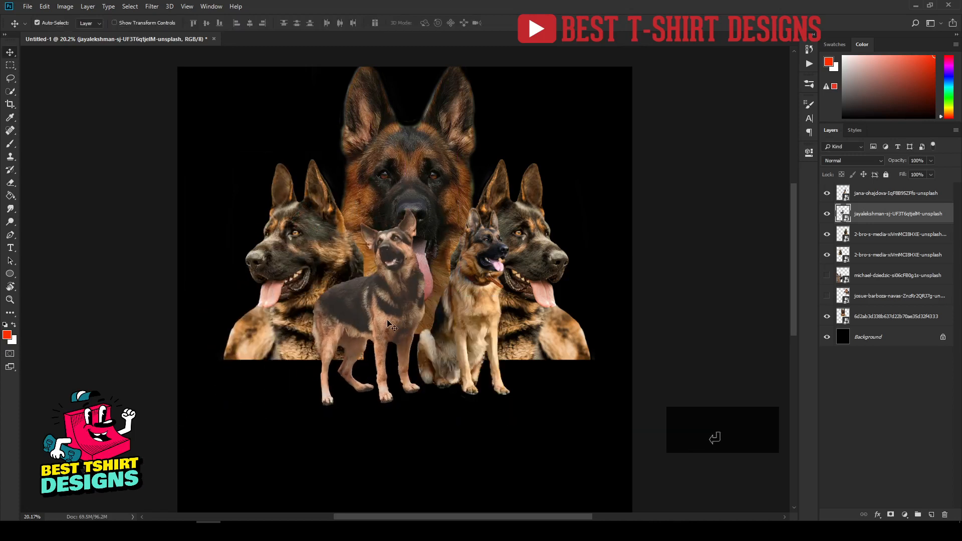
Step: Place the standing dog on the right and the sitting dog on the left of the composition, flipping the sitting dog horizontally
{"action": "left_click_drag", "start_coordinate": [390, 325], "coordinate": [413, 313]}
{"action": "left_click", "coordinate": [875, 196]}
{"action": "key", "text": "ctrl+t"}
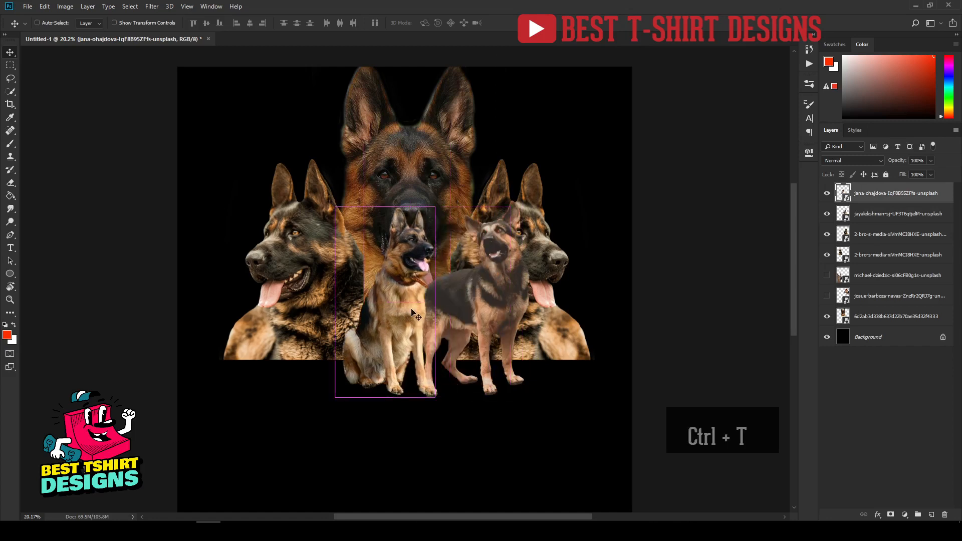
{"action": "right_click", "coordinate": [412, 311]}
{"action": "left_click", "coordinate": [441, 426]}
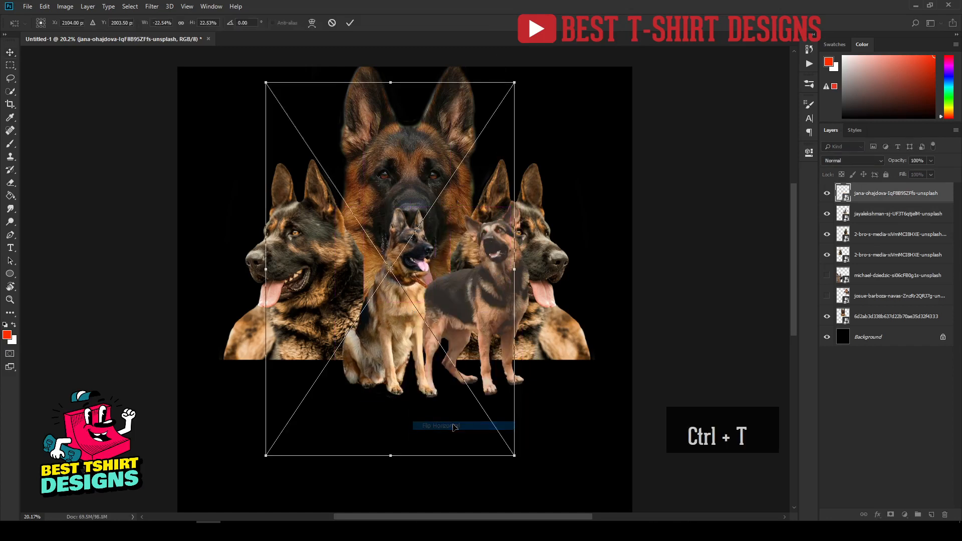
{"action": "key", "text": "Return"}
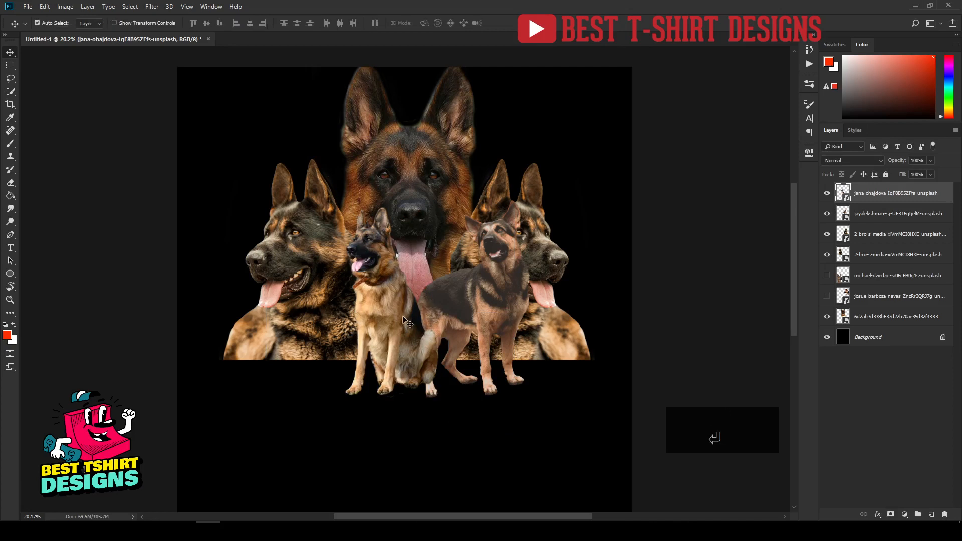
{"action": "left_click_drag", "start_coordinate": [404, 320], "coordinate": [382, 319]}
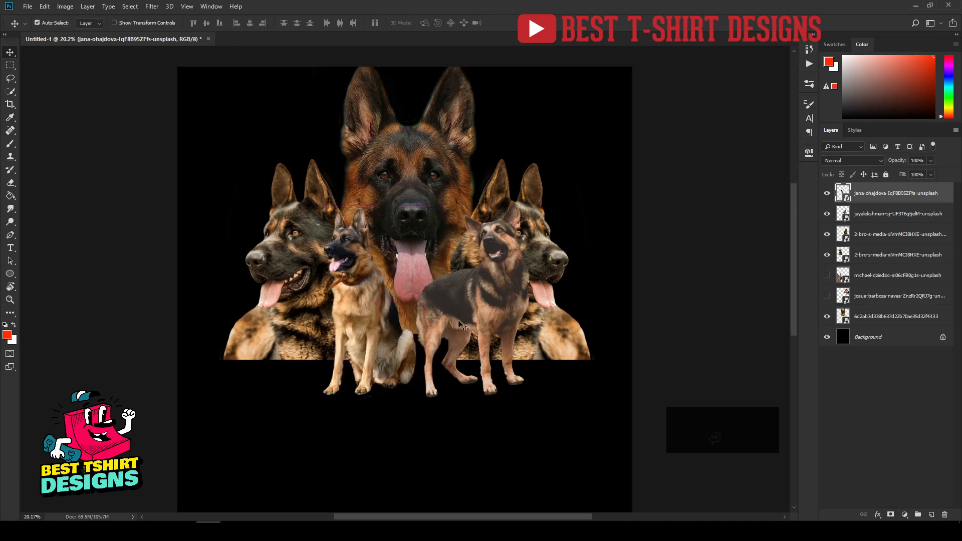
Step: Shift the standing dog slightly closer to the sitting dog and bring its layer to the top of the stack
{"action": "left_click_drag", "start_coordinate": [459, 326], "coordinate": [460, 323]}
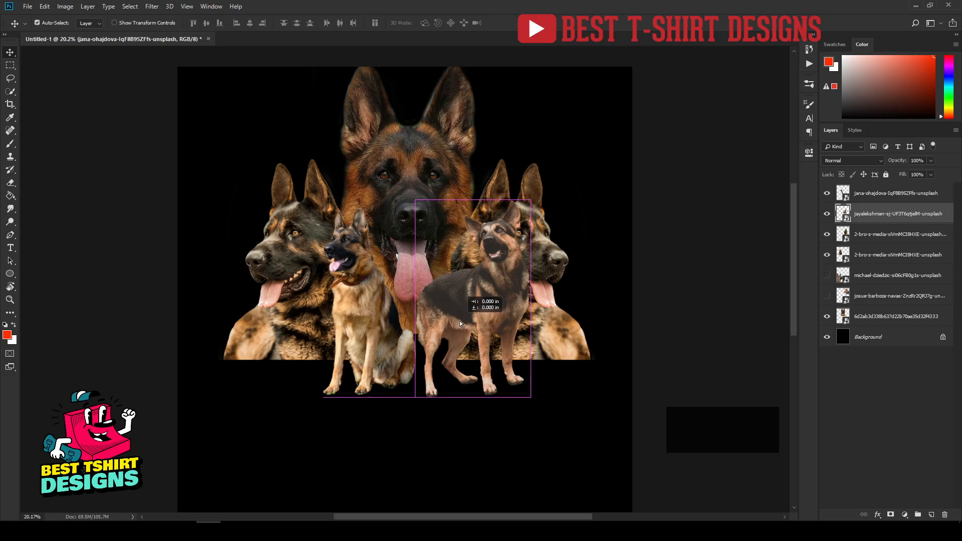
{"action": "left_click_drag", "start_coordinate": [460, 323], "coordinate": [460, 324]}
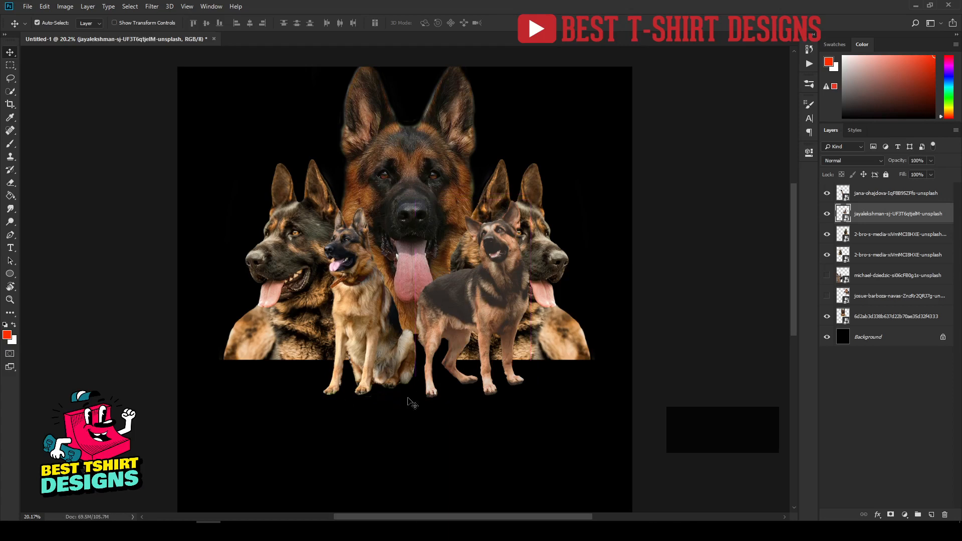
{"action": "scroll", "coordinate": [432, 354], "scroll_direction": "up", "scroll_amount": 2}
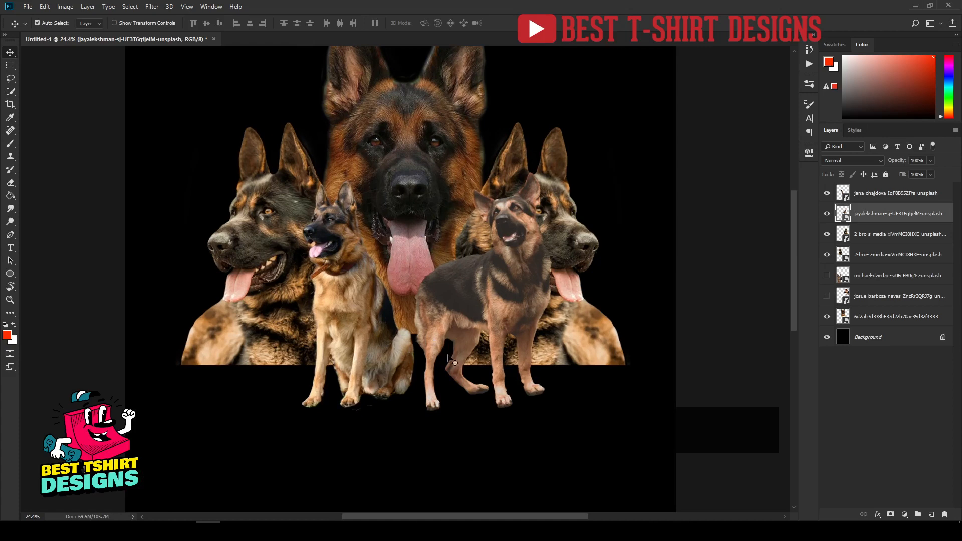
{"action": "left_click_drag", "start_coordinate": [512, 328], "coordinate": [487, 327]}
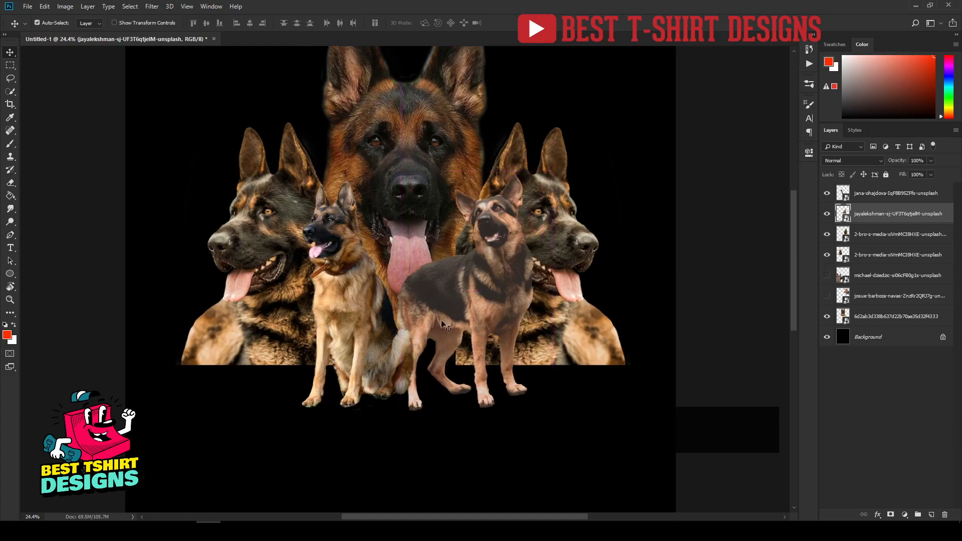
{"action": "left_click_drag", "start_coordinate": [872, 214], "coordinate": [872, 190]}
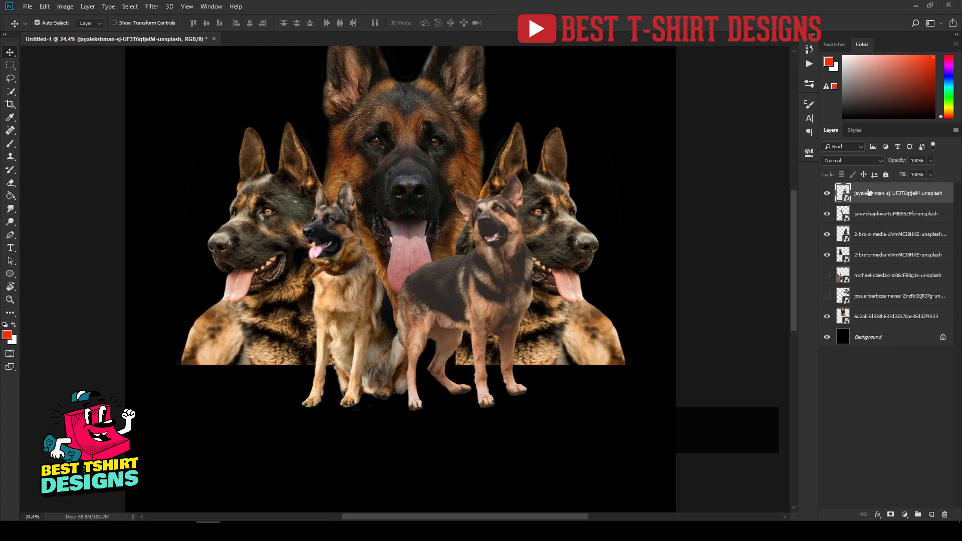
{"action": "left_click_drag", "start_coordinate": [466, 305], "coordinate": [485, 307]}
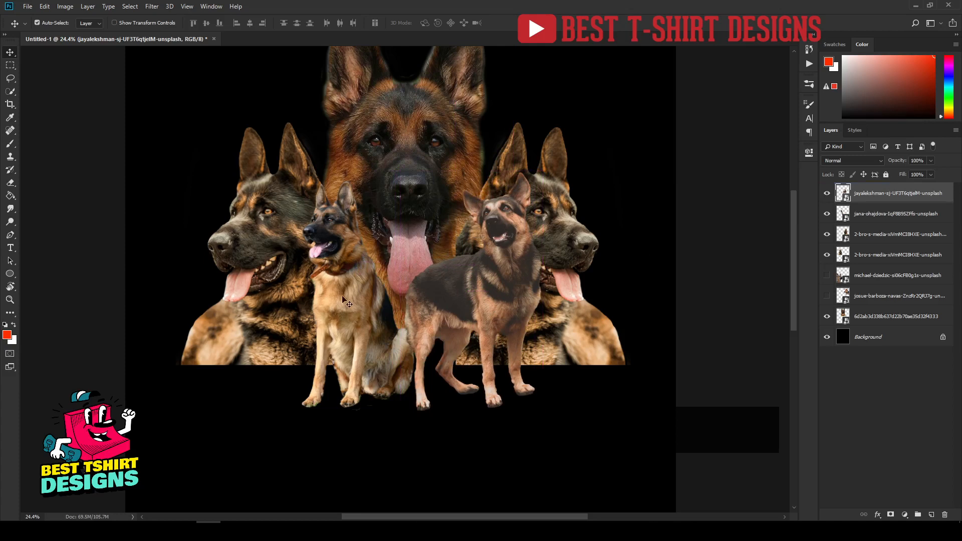
Step: Raise the large front-facing dog slightly and shift it a little left behind the two full-body dogs
{"action": "scroll", "coordinate": [444, 298], "scroll_direction": "up", "scroll_amount": 3}
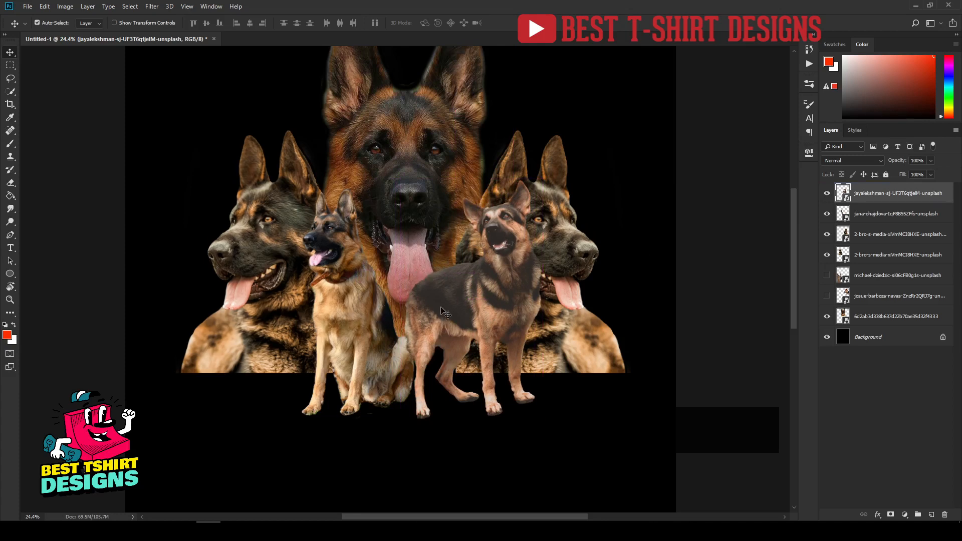
{"action": "left_click_drag", "start_coordinate": [420, 250], "coordinate": [414, 227]}
{"action": "scroll", "coordinate": [422, 308], "scroll_direction": "up", "scroll_amount": 4}
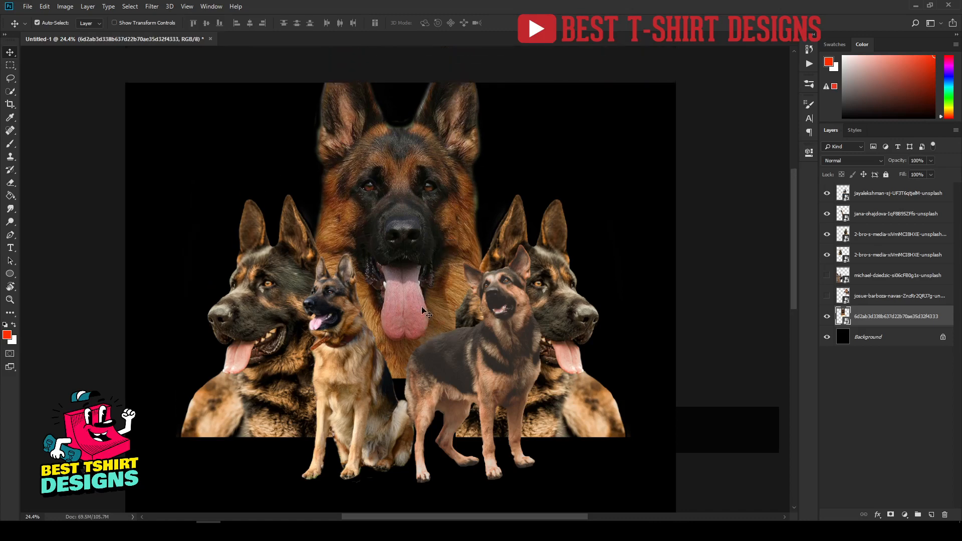
{"action": "left_click", "coordinate": [564, 173]}
{"action": "scroll", "coordinate": [565, 173], "scroll_direction": "down", "scroll_amount": 3}
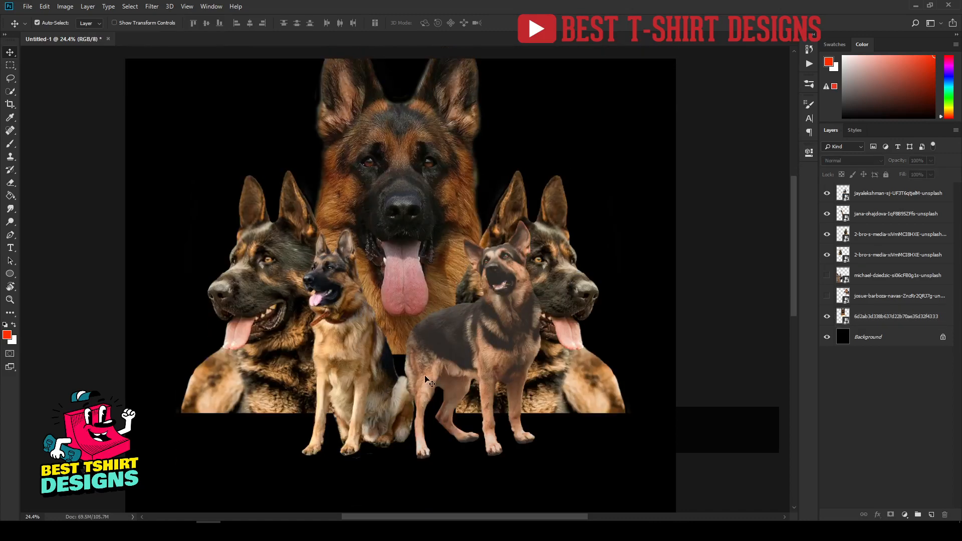
Step: Hide all other dog layers and rasterize the front-facing dog's layer for retouching with the Clone Stamp tool
{"action": "scroll", "coordinate": [430, 382], "scroll_direction": "up", "scroll_amount": 3}
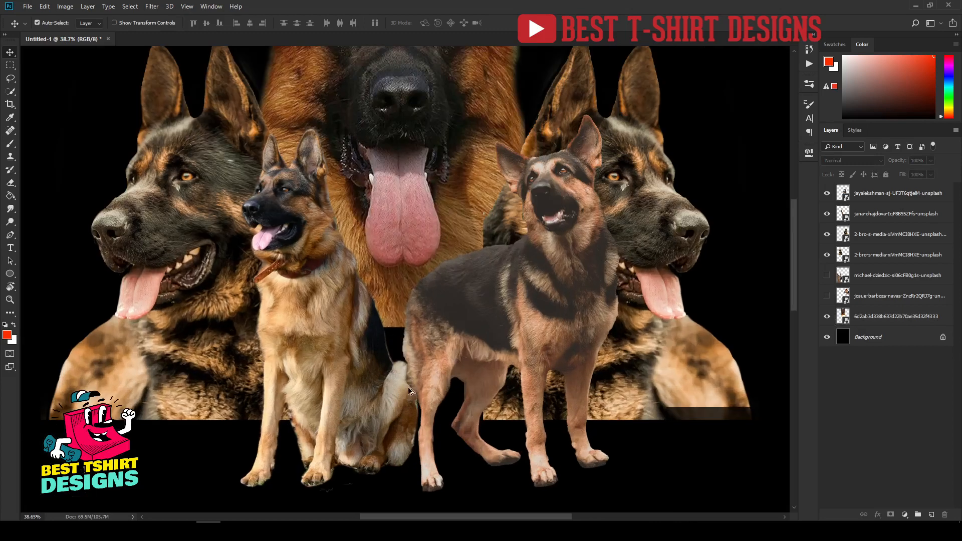
{"action": "scroll", "coordinate": [408, 387], "scroll_direction": "up", "scroll_amount": 1}
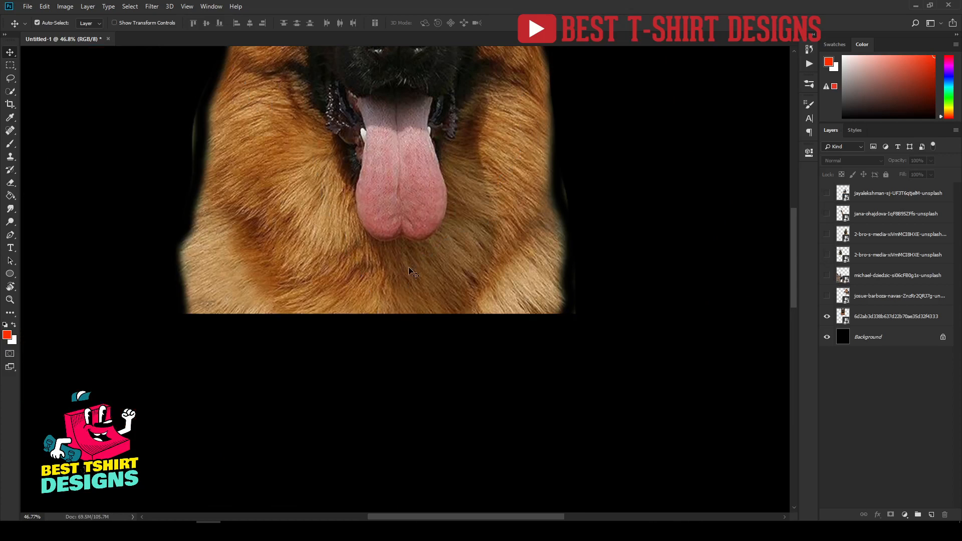
{"action": "scroll", "coordinate": [501, 381], "scroll_direction": "down", "scroll_amount": 2}
{"action": "scroll", "coordinate": [441, 337], "scroll_direction": "up", "scroll_amount": 2}
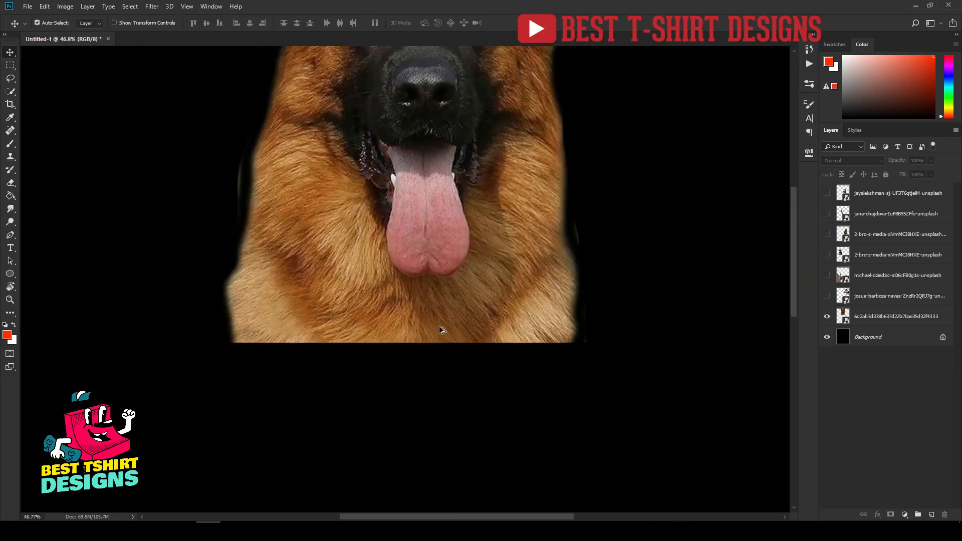
{"action": "left_click", "coordinate": [420, 325]}
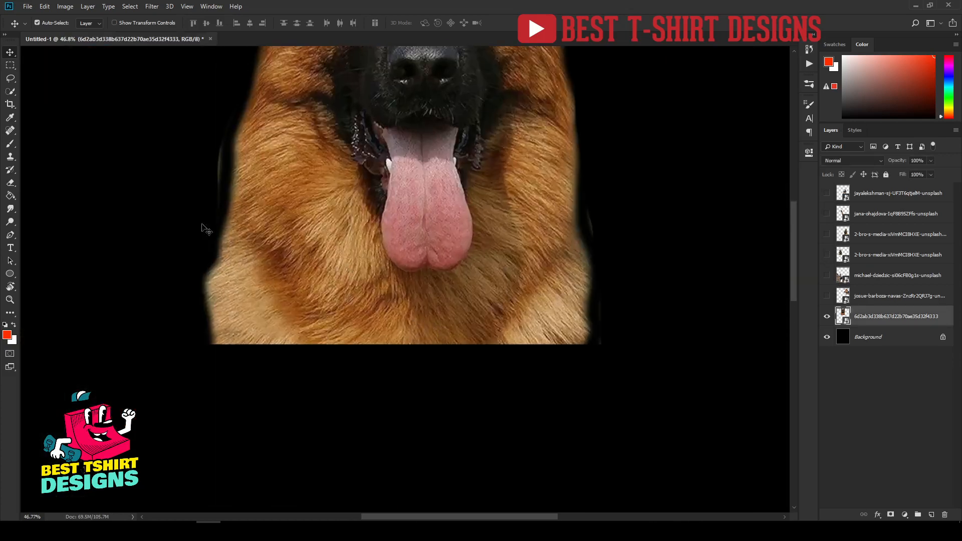
{"action": "left_click", "coordinate": [11, 159]}
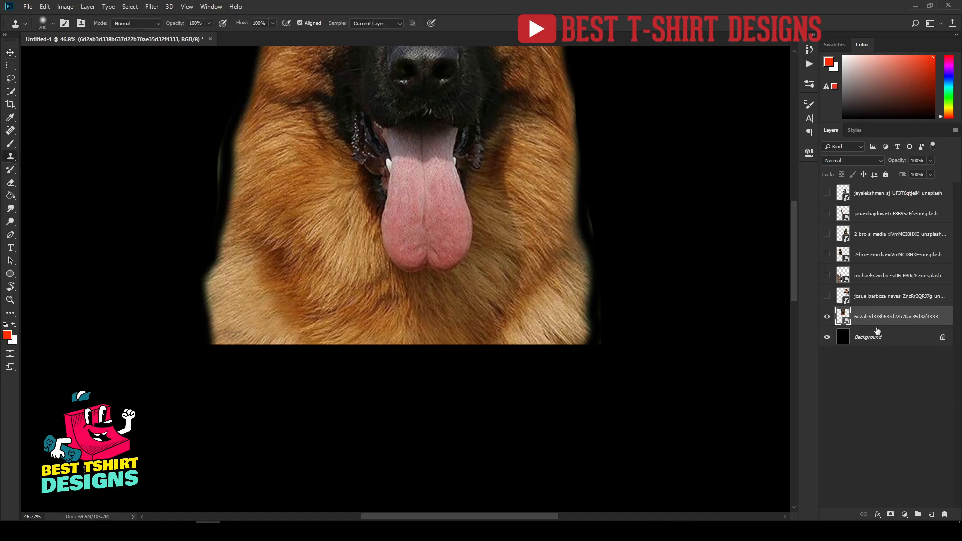
{"action": "right_click", "coordinate": [883, 317]}
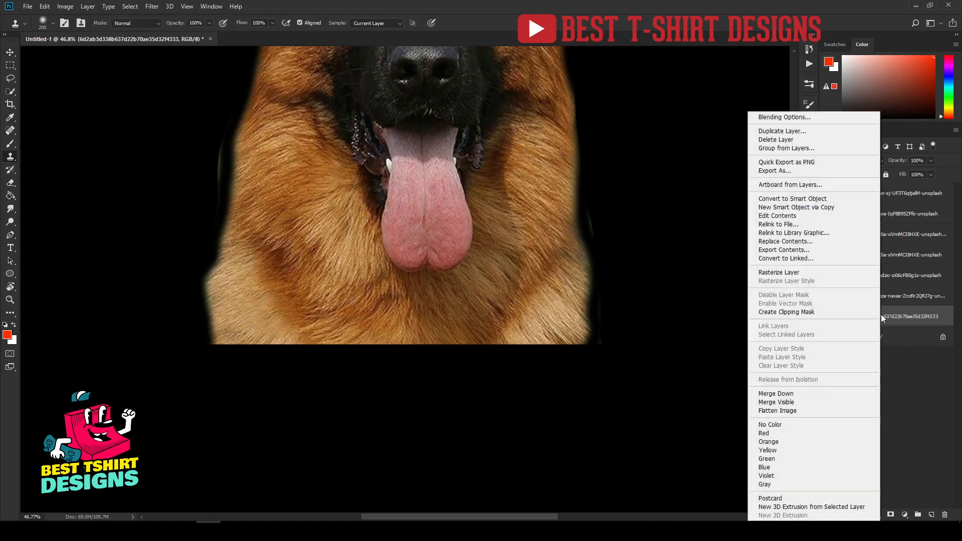
{"action": "left_click", "coordinate": [793, 273]}
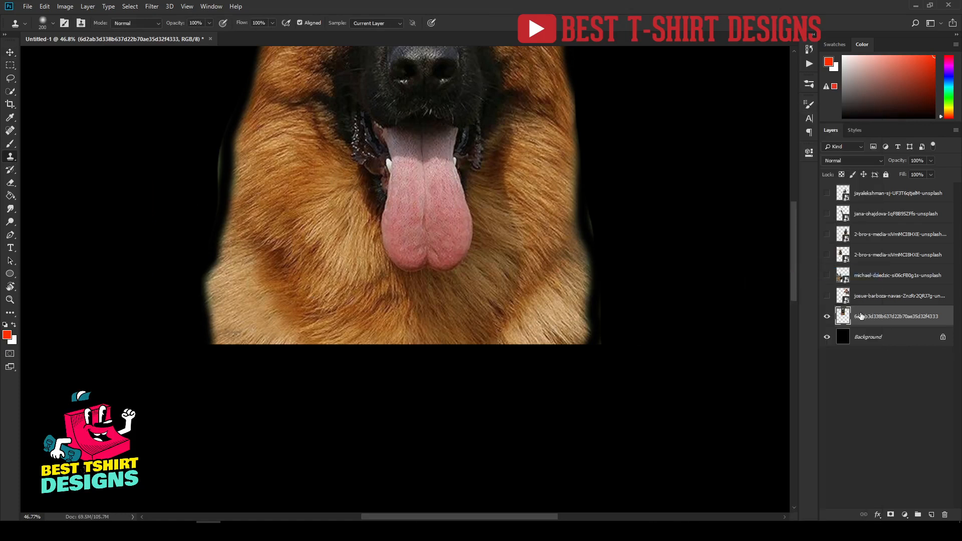
Step: Rasterize the six hidden dog layers together and reselect the front-facing dog's layer
{"action": "left_click", "coordinate": [872, 296]}
{"action": "left_click", "coordinate": [870, 193], "text": "shift"}
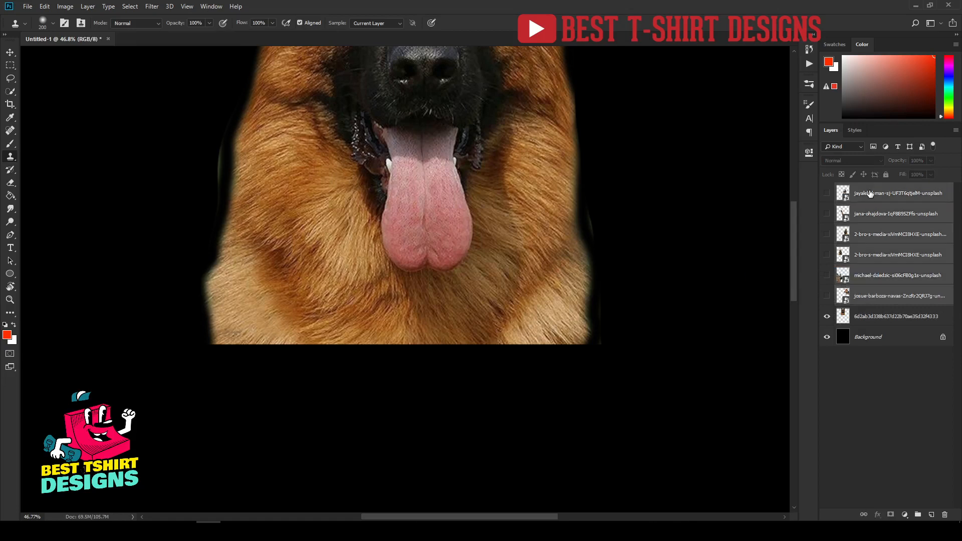
{"action": "right_click", "coordinate": [871, 193]}
{"action": "left_click", "coordinate": [785, 272]}
{"action": "left_click", "coordinate": [865, 321]}
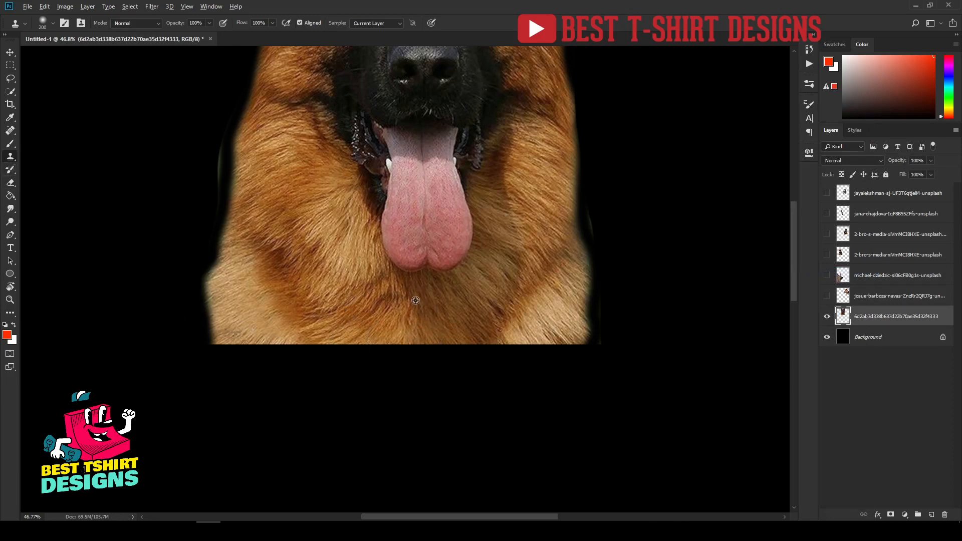
{"action": "left_click", "coordinate": [415, 300], "text": "alt"}
{"action": "left_click_drag", "start_coordinate": [616, 231], "coordinate": [642, 212]}
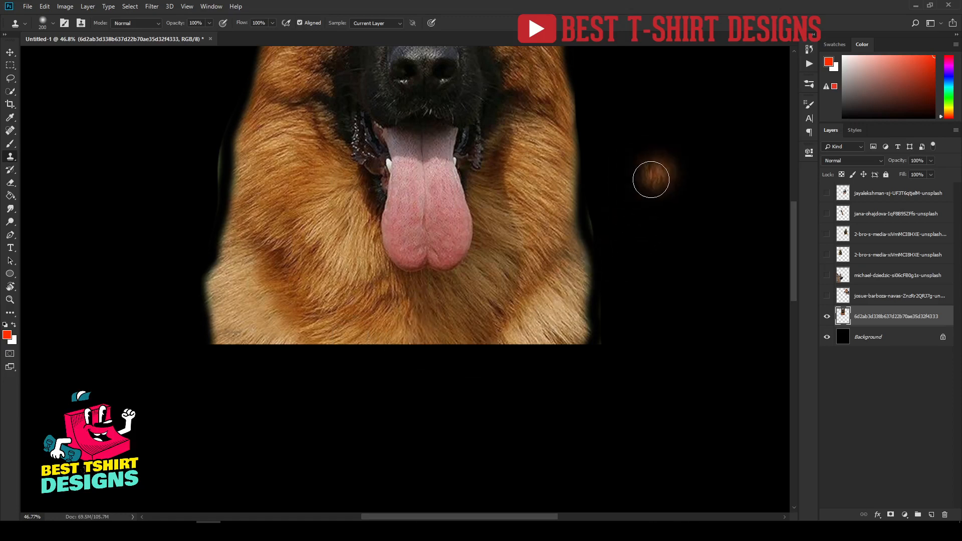
{"action": "left_click_drag", "start_coordinate": [649, 172], "coordinate": [668, 240]}
{"action": "key", "text": "ctrl+z"}
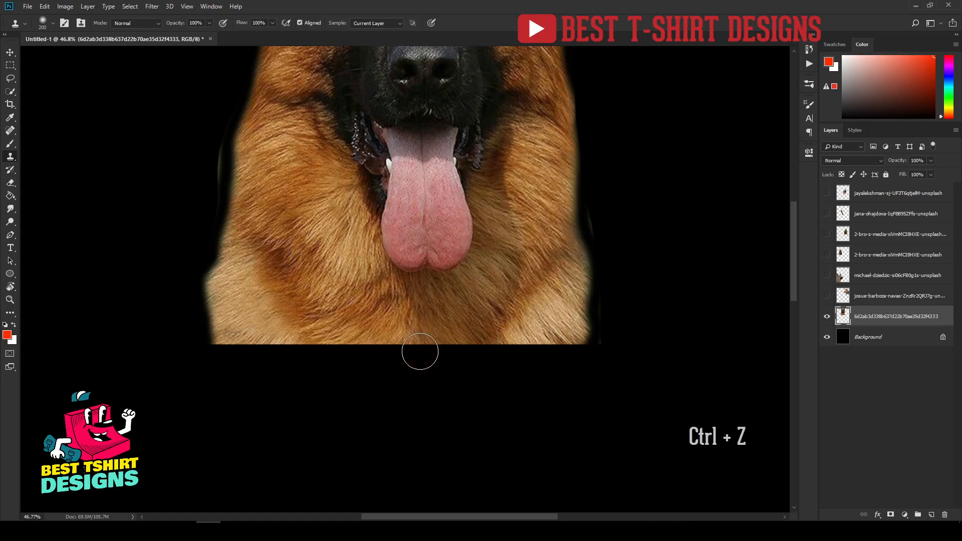
Step: Clone chest fur below the front-facing dog's straight-cut bottom edge with the Clone Stamp, extending the middle of the chest downward
{"action": "mouse_move", "coordinate": [420, 351]}
{"action": "left_mouse_down"}
{"action": "mouse_move", "coordinate": [419, 378]}
{"action": "mouse_move", "coordinate": [411, 364]}
{"action": "mouse_move", "coordinate": [354, 350]}
{"action": "mouse_move", "coordinate": [490, 350]}
{"action": "mouse_move", "coordinate": [353, 361]}
{"action": "mouse_move", "coordinate": [436, 334]}
{"action": "mouse_move", "coordinate": [411, 346]}
{"action": "mouse_move", "coordinate": [429, 389]}
{"action": "mouse_move", "coordinate": [425, 380]}
{"action": "mouse_move", "coordinate": [425, 415]}
{"action": "mouse_move", "coordinate": [356, 386]}
{"action": "mouse_move", "coordinate": [477, 387]}
{"action": "mouse_move", "coordinate": [482, 369]}
{"action": "mouse_move", "coordinate": [441, 339]}
{"action": "mouse_move", "coordinate": [477, 348]}
{"action": "mouse_move", "coordinate": [509, 341]}
{"action": "left_mouse_up"}
{"action": "left_click", "coordinate": [424, 345], "text": "alt"}
{"action": "left_click", "coordinate": [375, 331], "text": "alt"}
{"action": "mouse_move", "coordinate": [385, 344]}
{"action": "left_mouse_down"}
{"action": "mouse_move", "coordinate": [355, 328]}
{"action": "mouse_move", "coordinate": [362, 335]}
{"action": "left_mouse_up"}
{"action": "left_click_drag", "start_coordinate": [381, 373], "coordinate": [394, 383]}
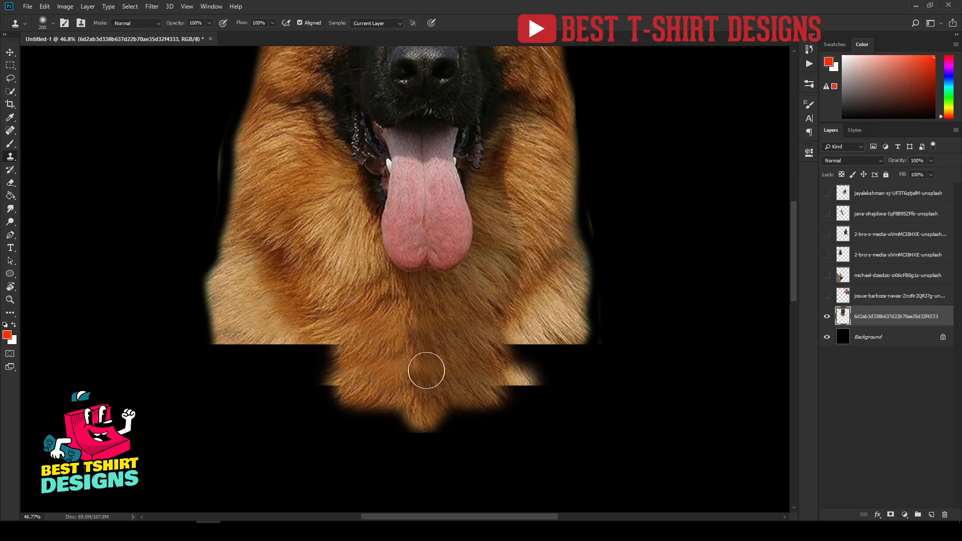
{"action": "scroll", "coordinate": [433, 342], "scroll_direction": "down", "scroll_amount": 7}
{"action": "scroll", "coordinate": [414, 341], "scroll_direction": "down", "scroll_amount": 2}
{"action": "key", "text": "v"}
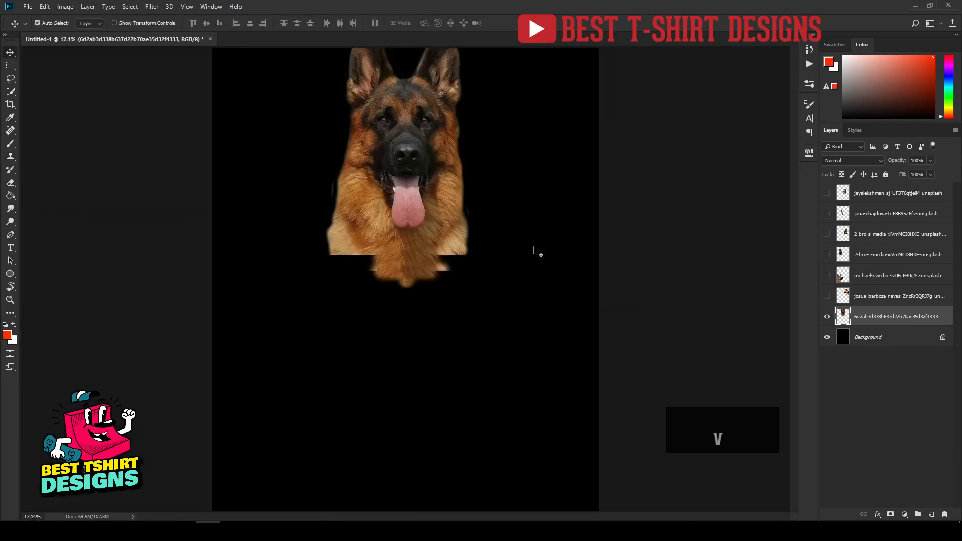
{"action": "left_click", "coordinate": [536, 252]}
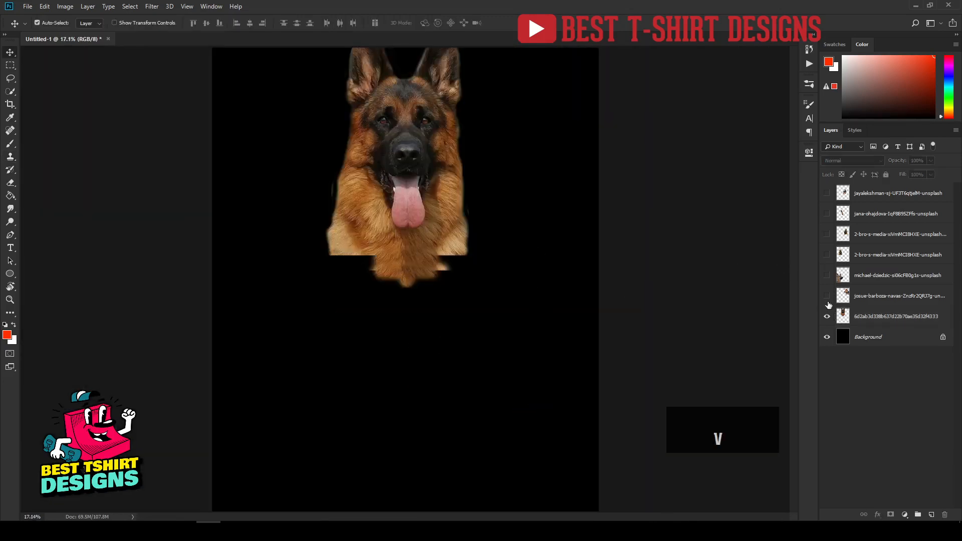
Step: Show all hidden dog layers, scale the red-collared dog to 57.51%, and place it beside the front-facing dog's head on the right
{"action": "left_click", "coordinate": [827, 193]}
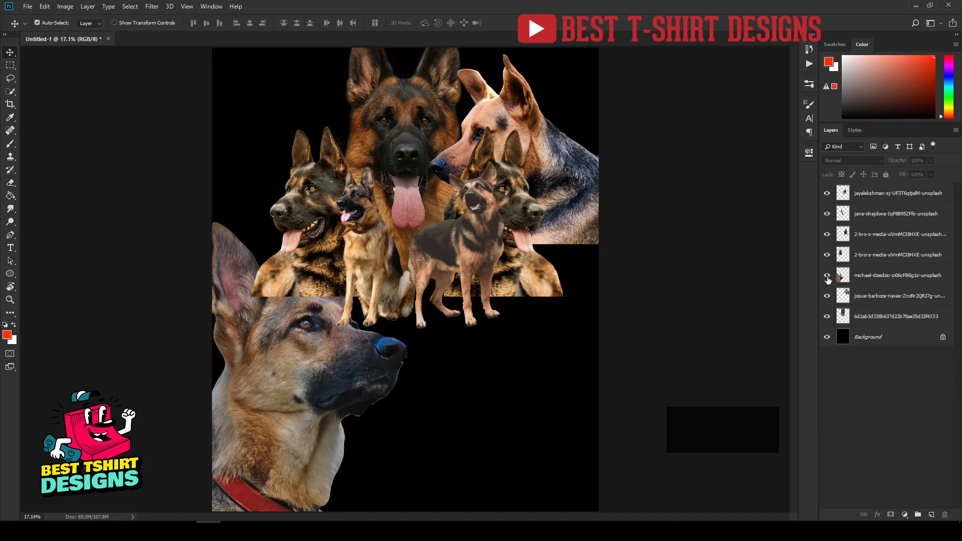
{"action": "left_click", "coordinate": [864, 279]}
{"action": "key", "text": "ctrl+t"}
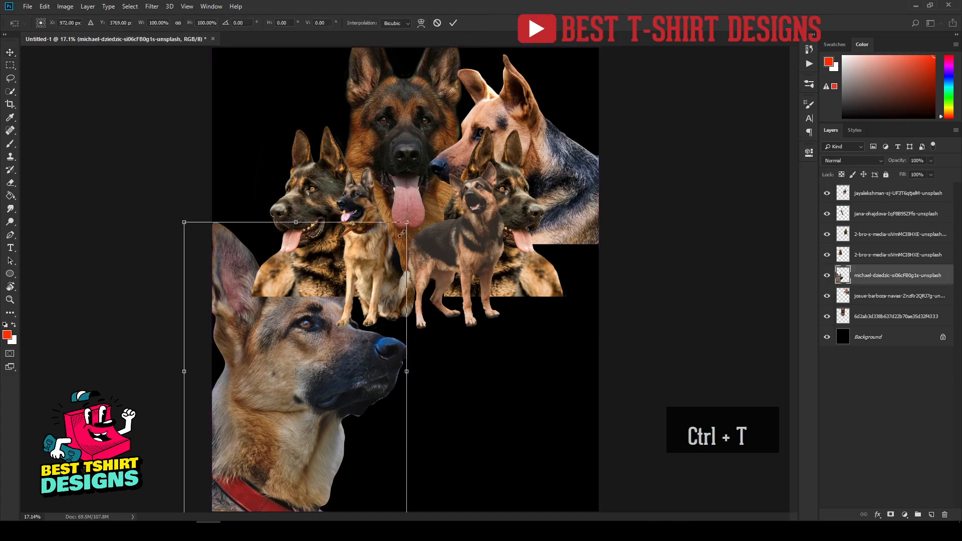
{"action": "left_click_drag", "start_coordinate": [402, 234], "coordinate": [391, 281]}
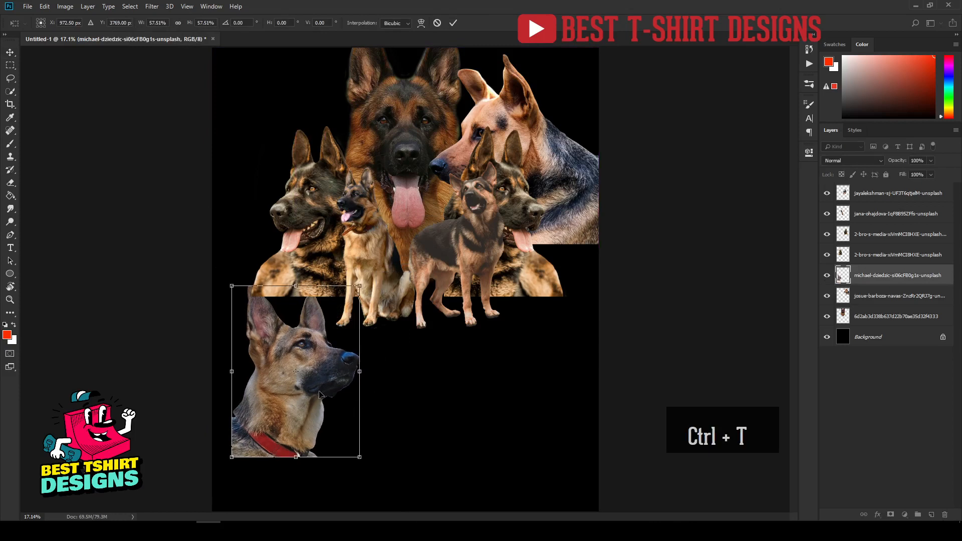
{"action": "left_click_drag", "start_coordinate": [320, 395], "coordinate": [513, 134]}
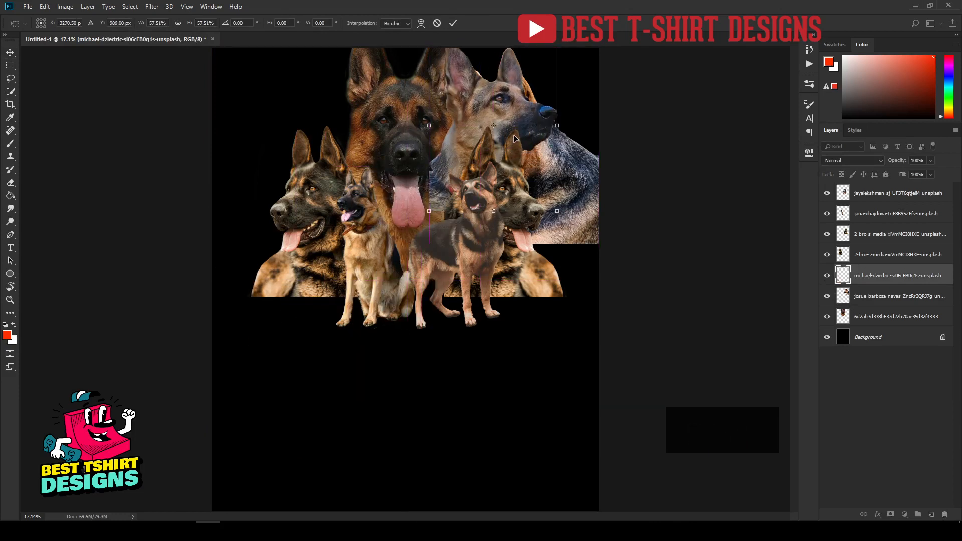
{"action": "key", "text": "Return"}
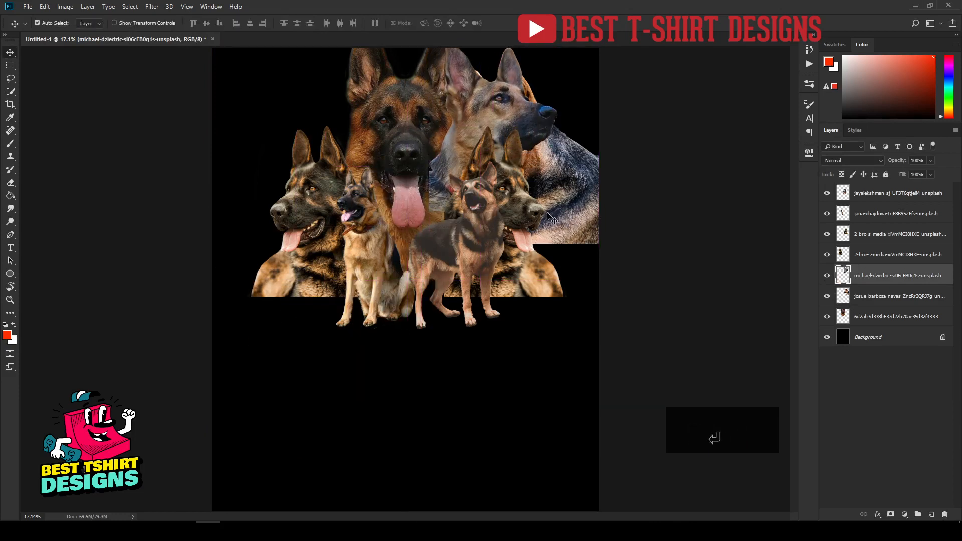
Step: Move all seven dog layers together downward and slightly left so the front-facing dog's ears lie fully inside the canvas
{"action": "left_click", "coordinate": [895, 310]}
{"action": "left_click", "coordinate": [881, 193], "text": "shift"}
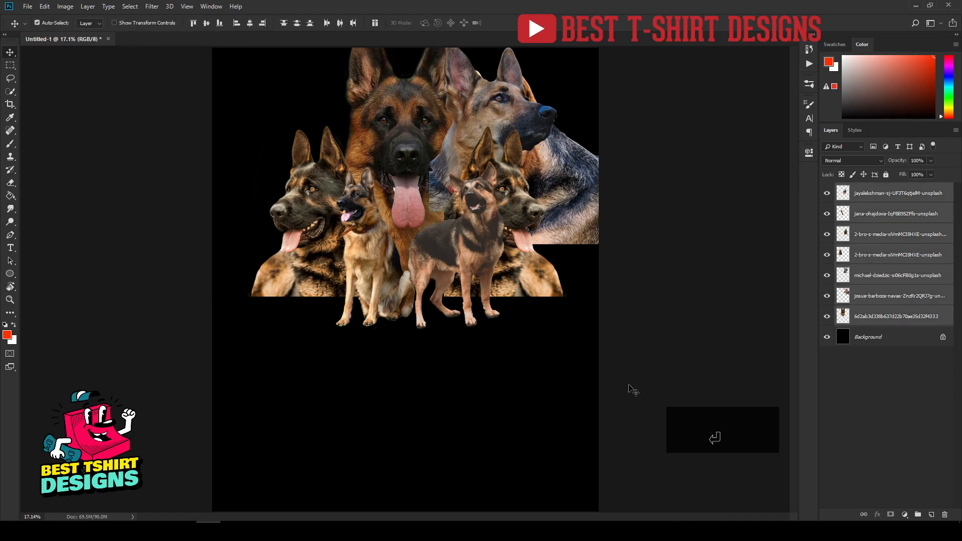
{"action": "key", "text": "ctrl+t"}
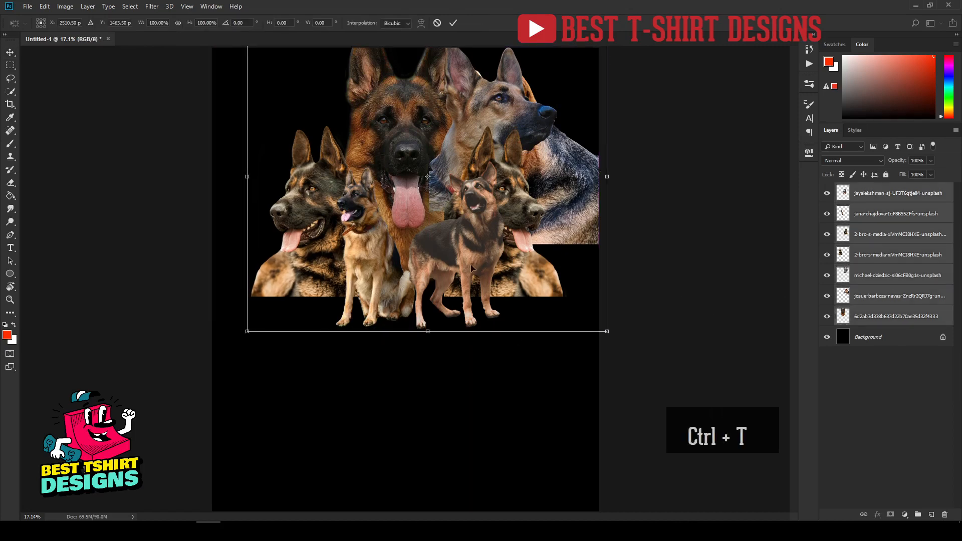
{"action": "left_click_drag", "start_coordinate": [475, 238], "coordinate": [463, 315]}
{"action": "key", "text": "Return"}
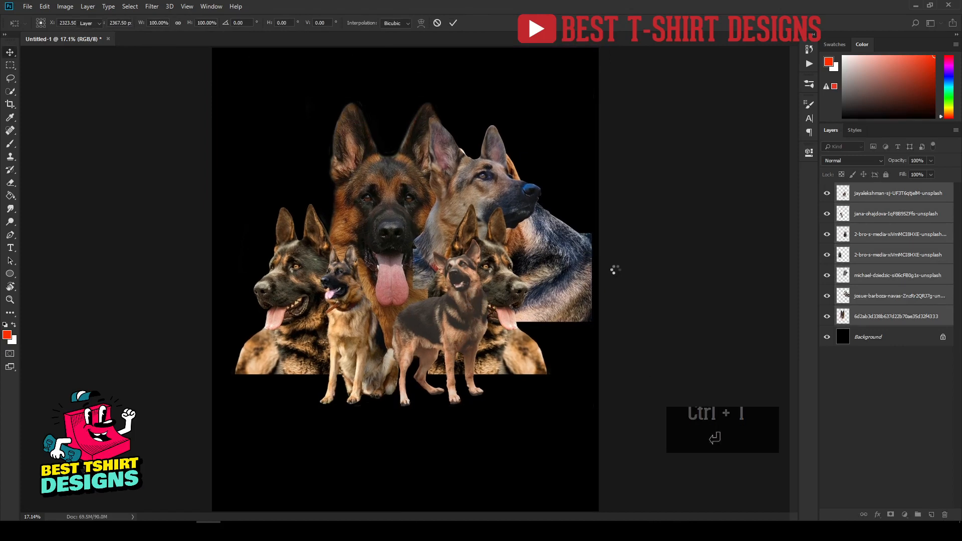
{"action": "left_click", "coordinate": [634, 269]}
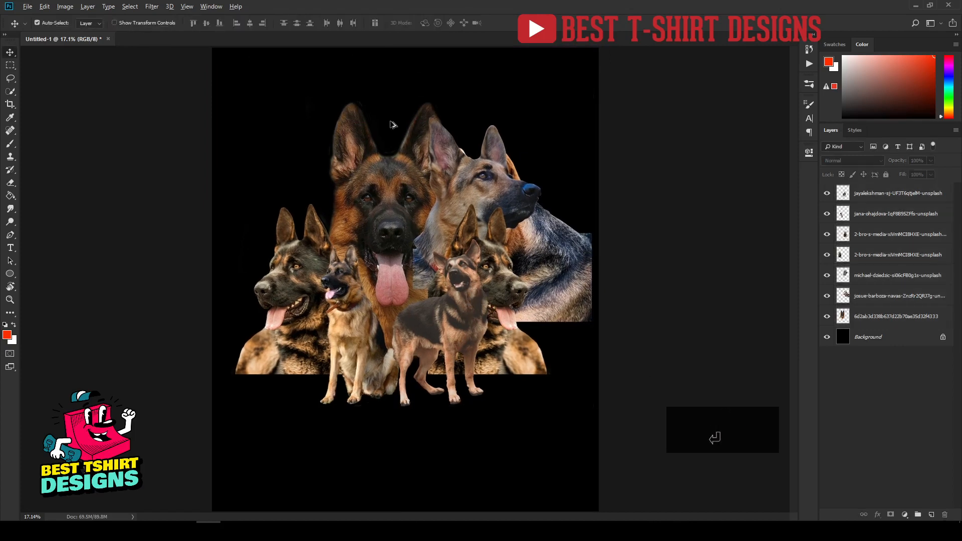
Step: Try raising the red-collared dog so its ears stand above the front-facing dog's ears
{"action": "scroll", "coordinate": [392, 125], "scroll_direction": "up", "scroll_amount": 1}
{"action": "left_click_drag", "start_coordinate": [525, 207], "coordinate": [526, 165]}
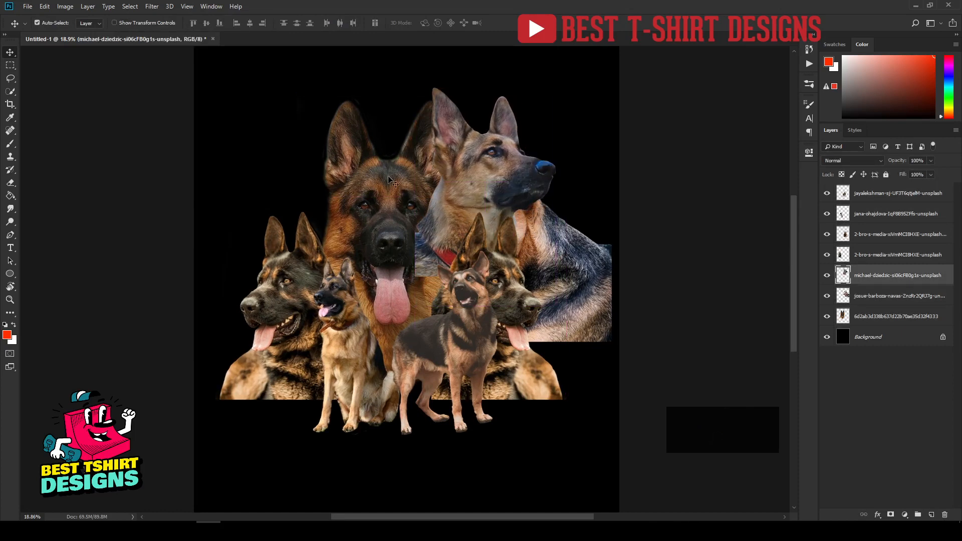
{"action": "left_click_drag", "start_coordinate": [878, 279], "coordinate": [877, 328]}
{"action": "key", "text": "ctrl+z"}
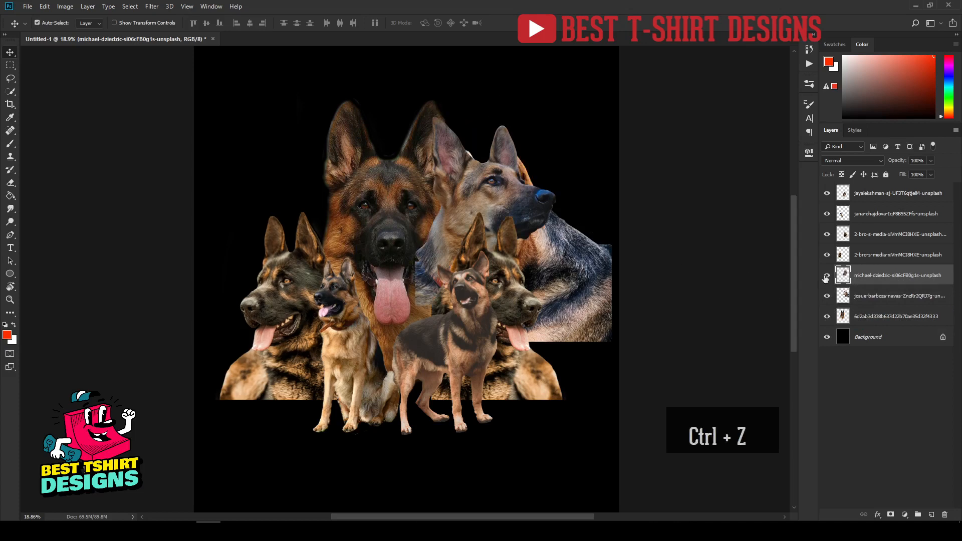
Step: Move the red-collared dog's layer to just above the Background, behind the front-facing dog
{"action": "left_click", "coordinate": [827, 278]}
{"action": "left_click", "coordinate": [827, 278]}
{"action": "left_click_drag", "start_coordinate": [886, 280], "coordinate": [885, 323]}
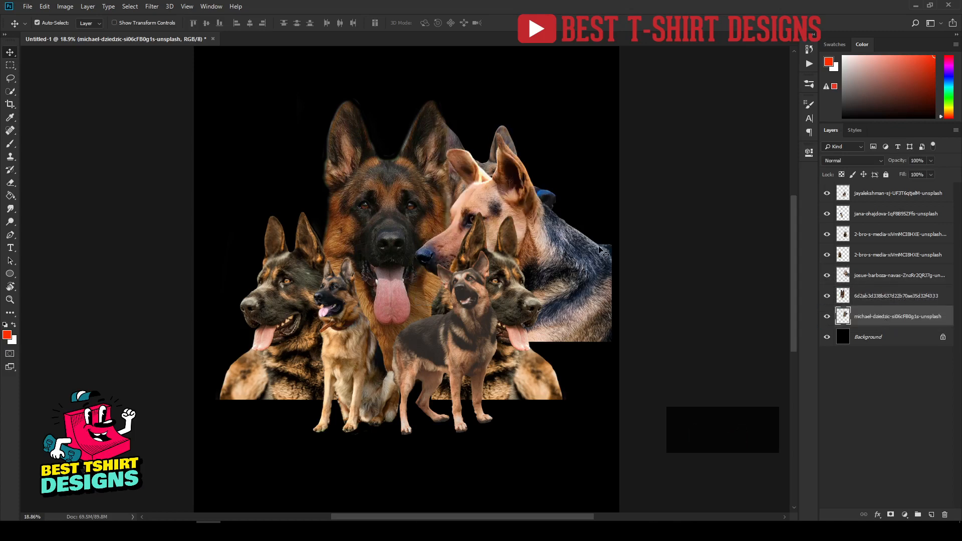
Step: Move the pale-faced, black-backed profile dog to the left of the front-facing dog and scale it to about 87.4%
{"action": "left_click_drag", "start_coordinate": [584, 269], "coordinate": [369, 248]}
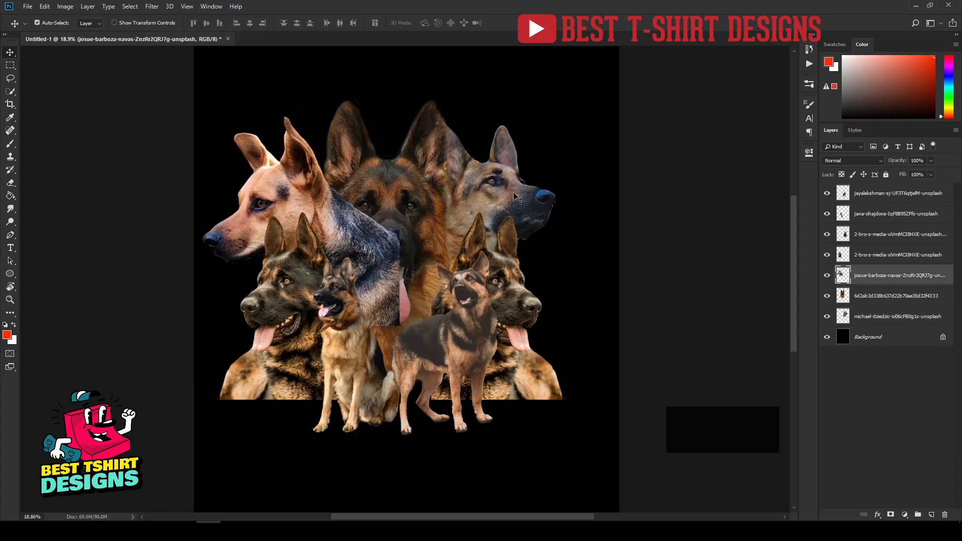
{"action": "key", "text": "ctrl+t"}
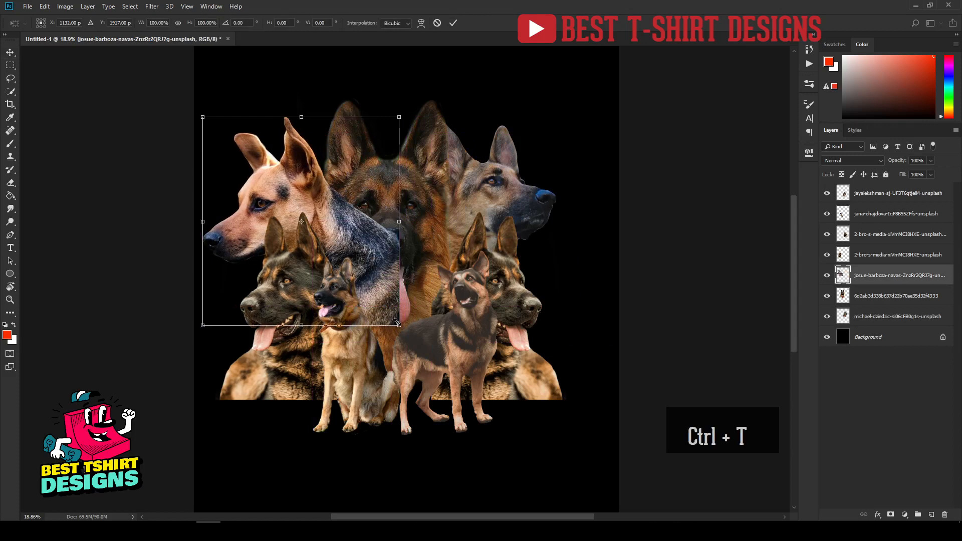
{"action": "left_click_drag", "start_coordinate": [399, 324], "coordinate": [387, 311]}
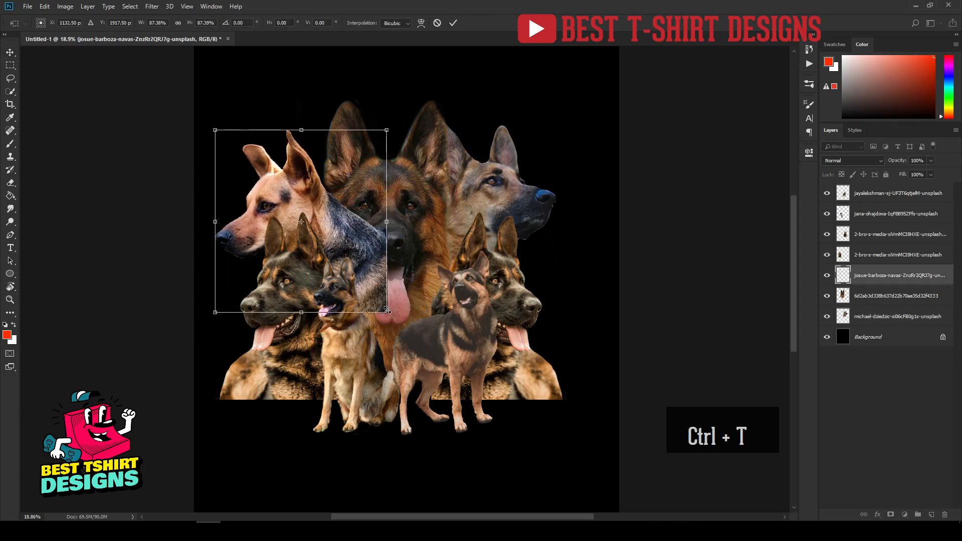
{"action": "key", "text": "Return"}
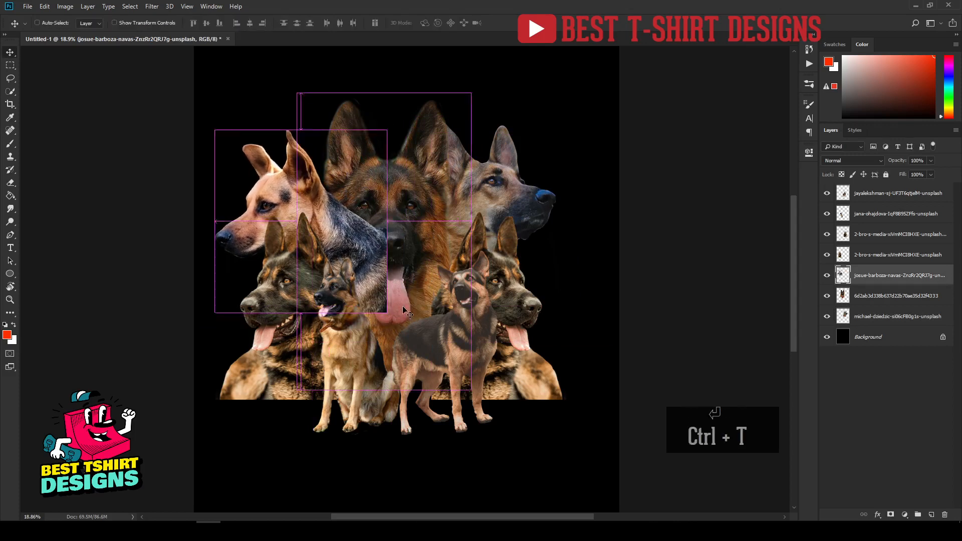
Step: Try narrowing the black-backed profile dog's width to 91.54% while keeping its full height
{"action": "key", "text": "ctrl+t"}
{"action": "left_click_drag", "start_coordinate": [388, 307], "coordinate": [373, 315]}
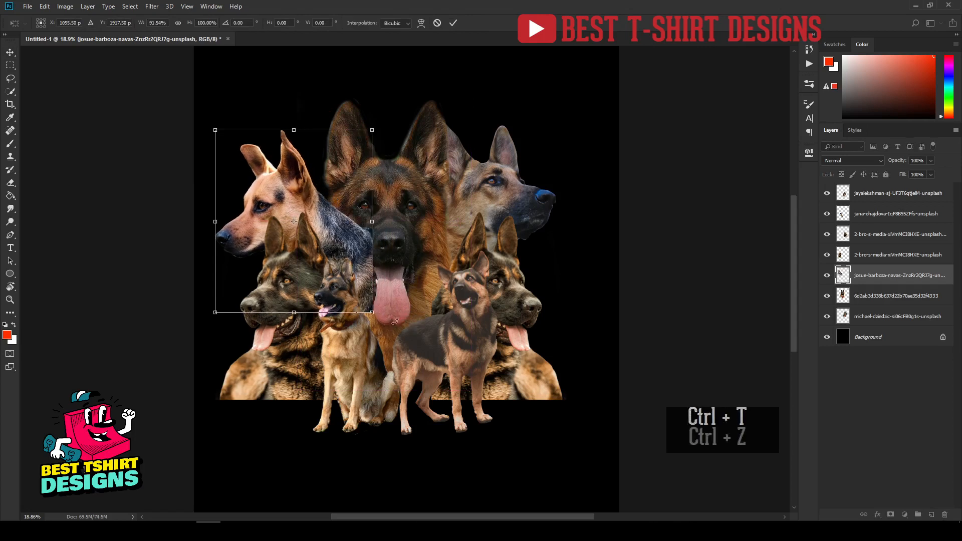
{"action": "key", "text": "Return"}
{"action": "key", "text": "ctrl+z"}
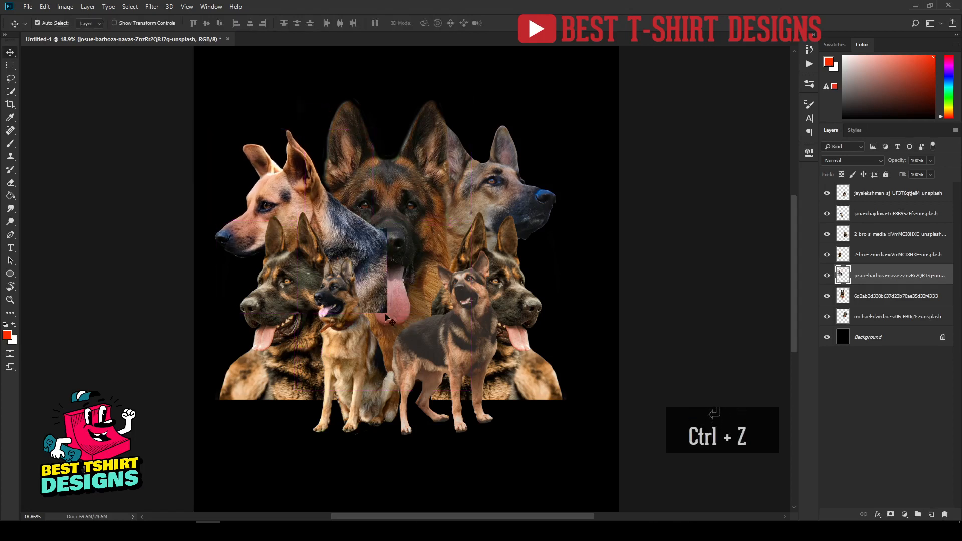
Step: Rotate the black-backed profile dog clockwise by 25.36° and raise it above the left tongue-out dog
{"action": "key", "text": "ctrl+t"}
{"action": "left_click_drag", "start_coordinate": [391, 323], "coordinate": [348, 358]}
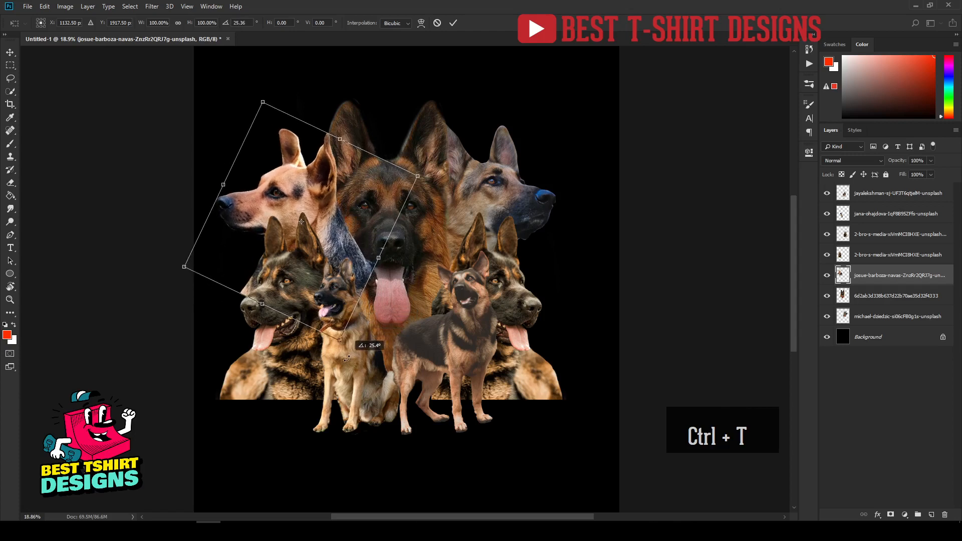
{"action": "left_click_drag", "start_coordinate": [326, 188], "coordinate": [321, 149]}
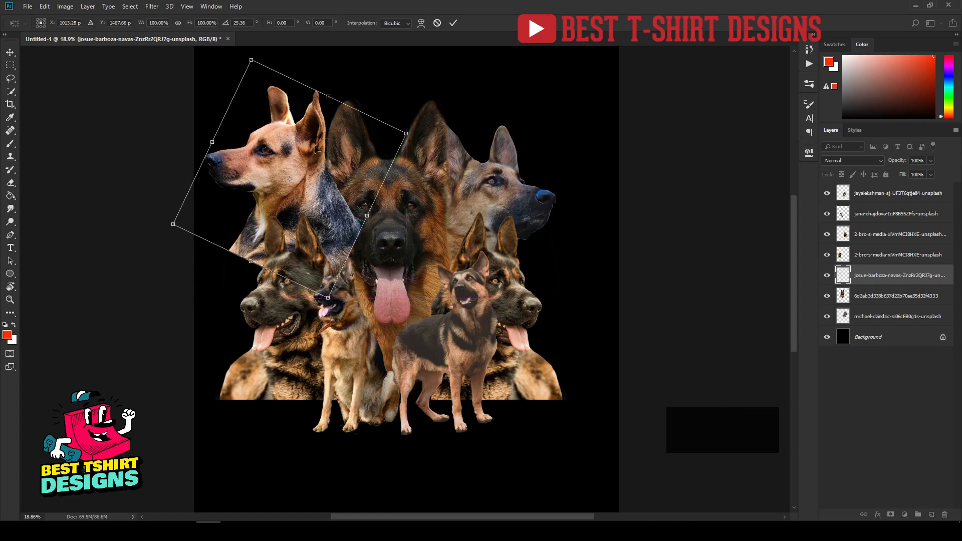
{"action": "key", "text": "Return"}
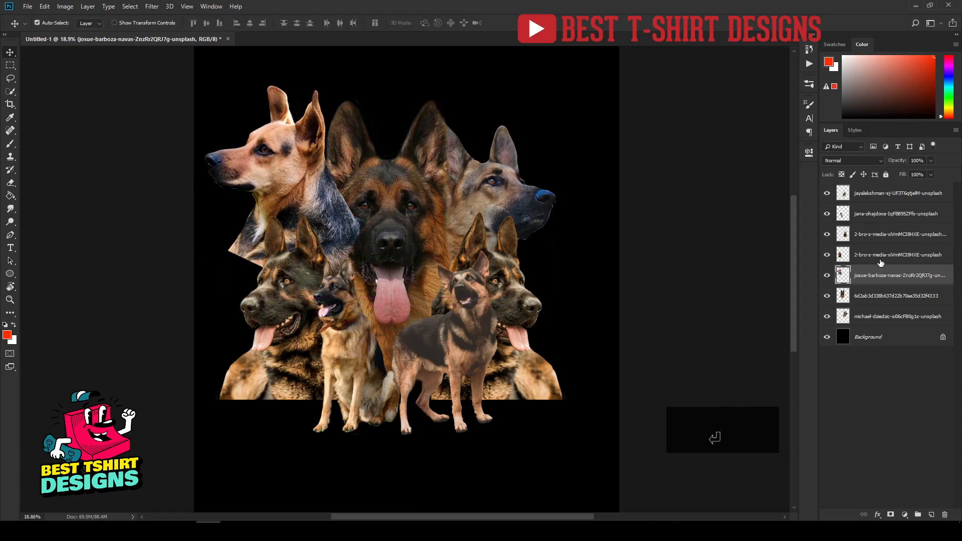
{"action": "left_click", "coordinate": [881, 261]}
{"action": "key", "text": "ctrl+t"}
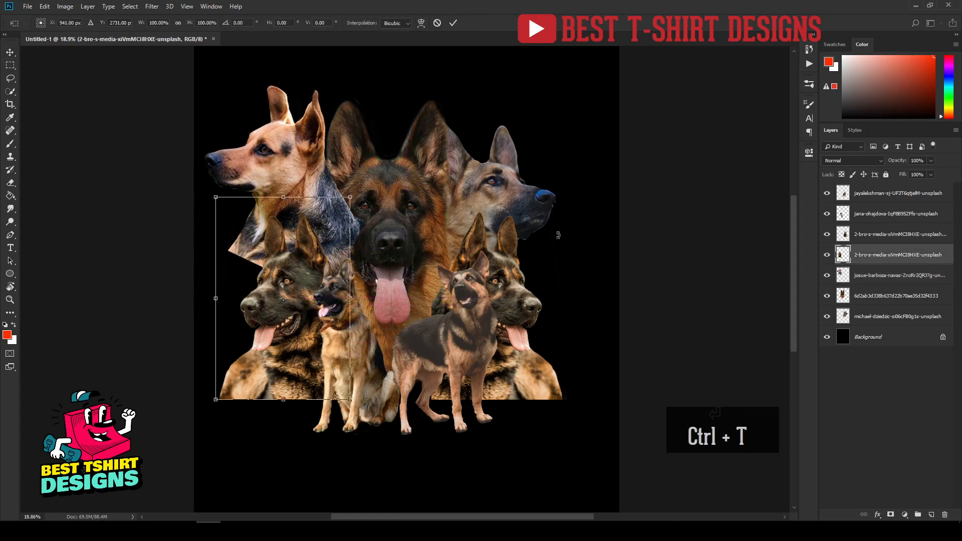
{"action": "key", "text": "Return"}
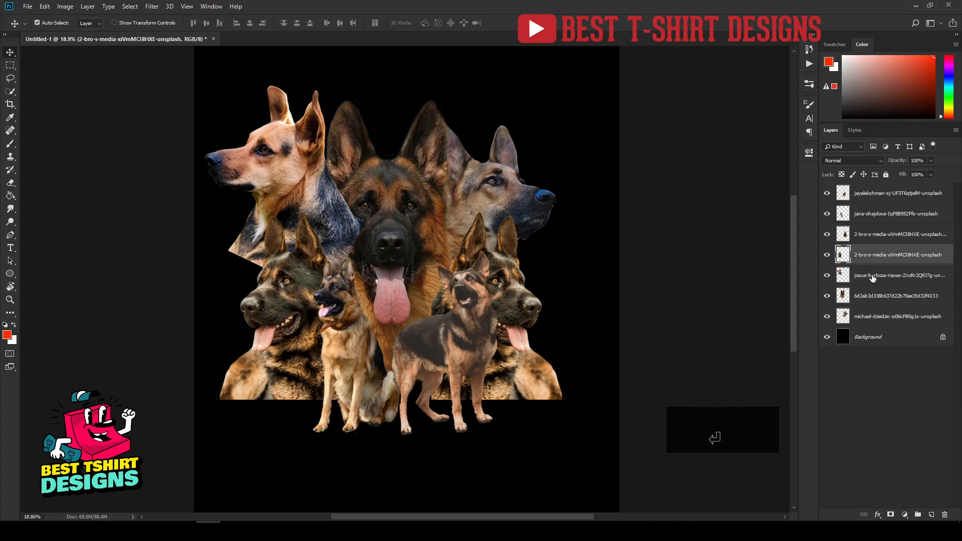
Step: Rotate the red-collared dog by -10.18°, scale it to 90.37%, and raise it behind the front-facing dog's right ear
{"action": "left_click", "coordinate": [873, 316]}
{"action": "key", "text": "ctrl+t"}
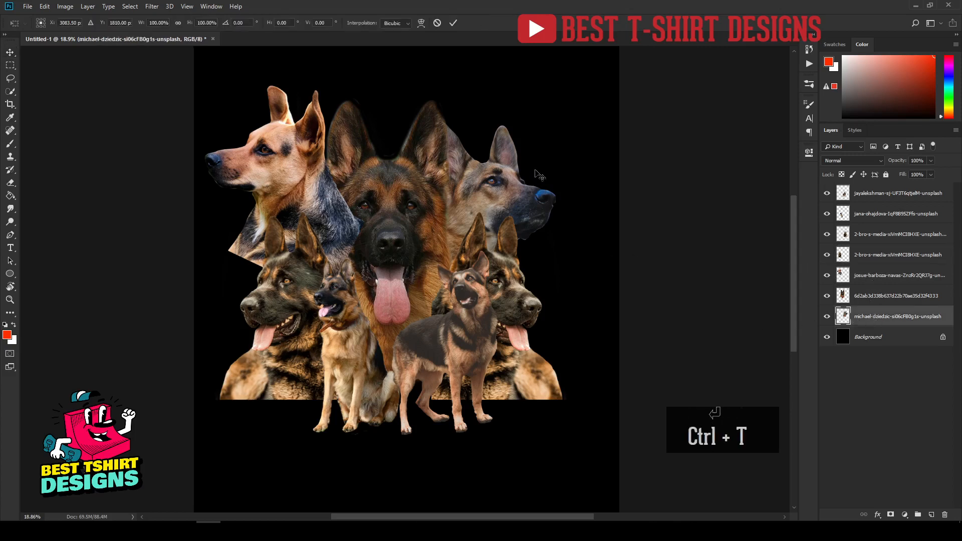
{"action": "left_click_drag", "start_coordinate": [568, 213], "coordinate": [581, 190]}
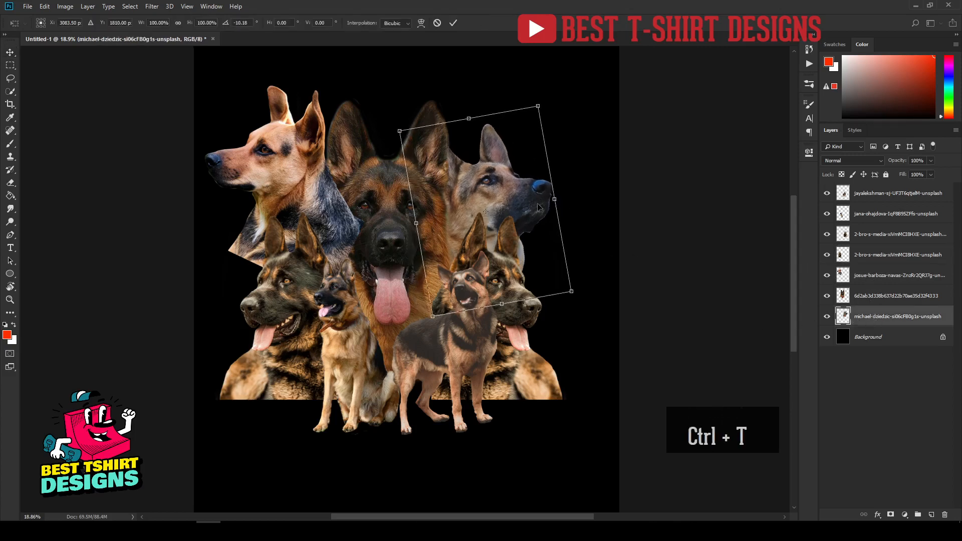
{"action": "left_click_drag", "start_coordinate": [509, 197], "coordinate": [506, 154]}
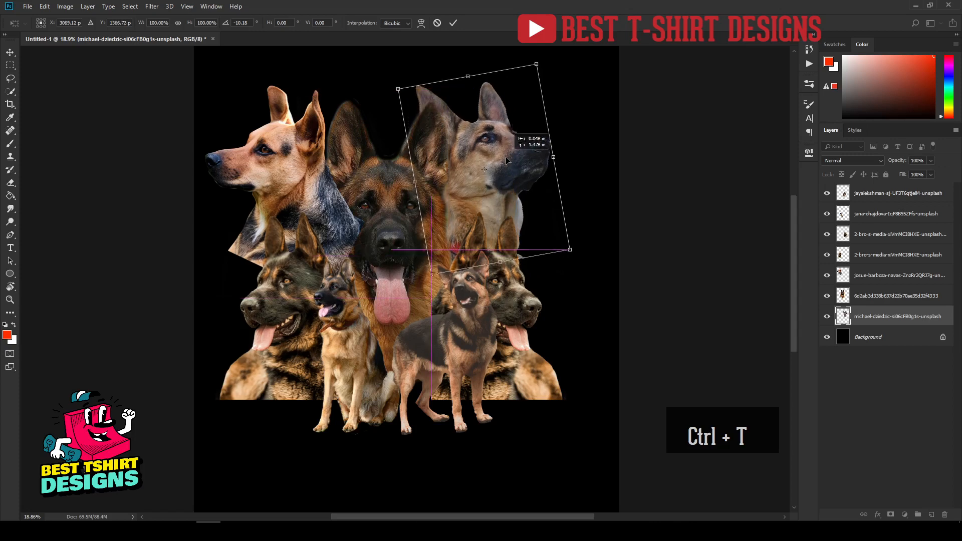
{"action": "left_click_drag", "start_coordinate": [569, 249], "coordinate": [553, 234]}
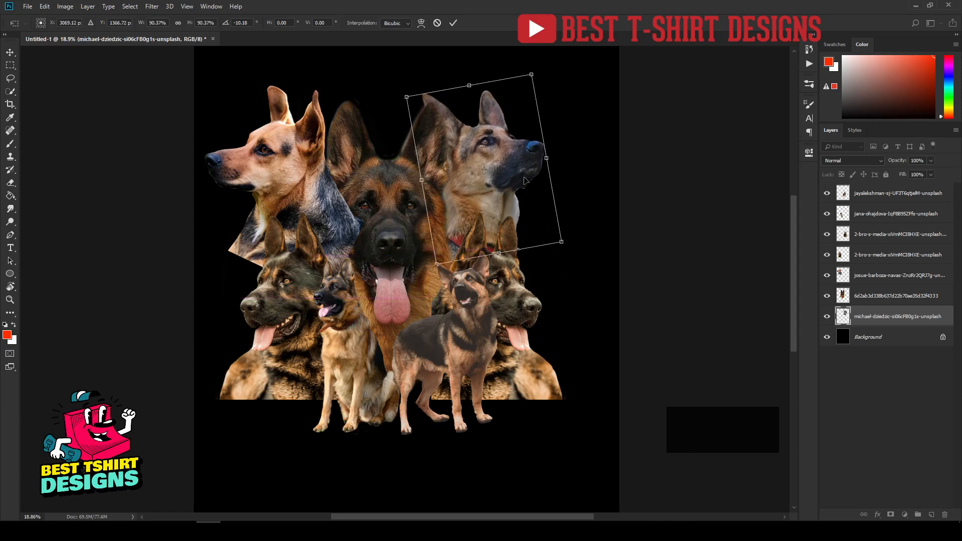
{"action": "left_click_drag", "start_coordinate": [514, 170], "coordinate": [518, 178]}
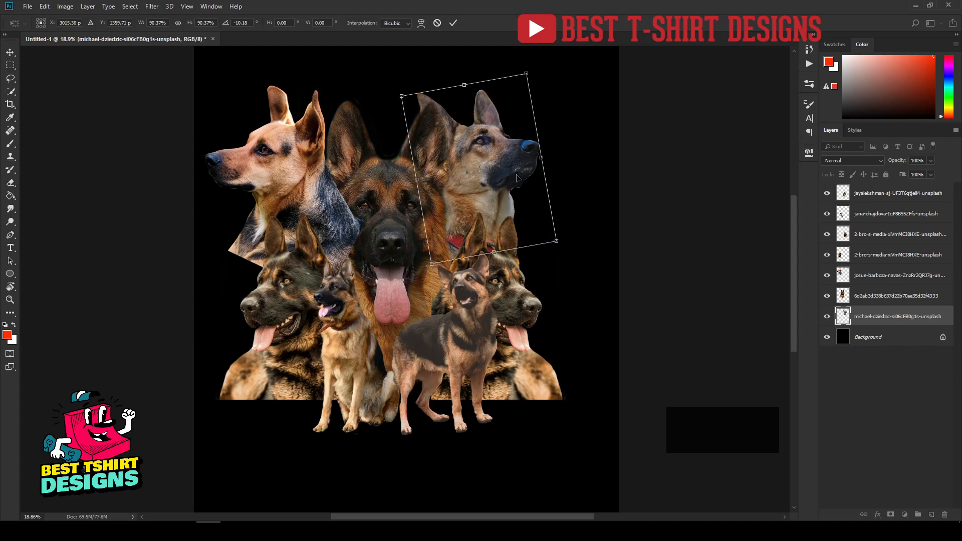
{"action": "key", "text": "Return"}
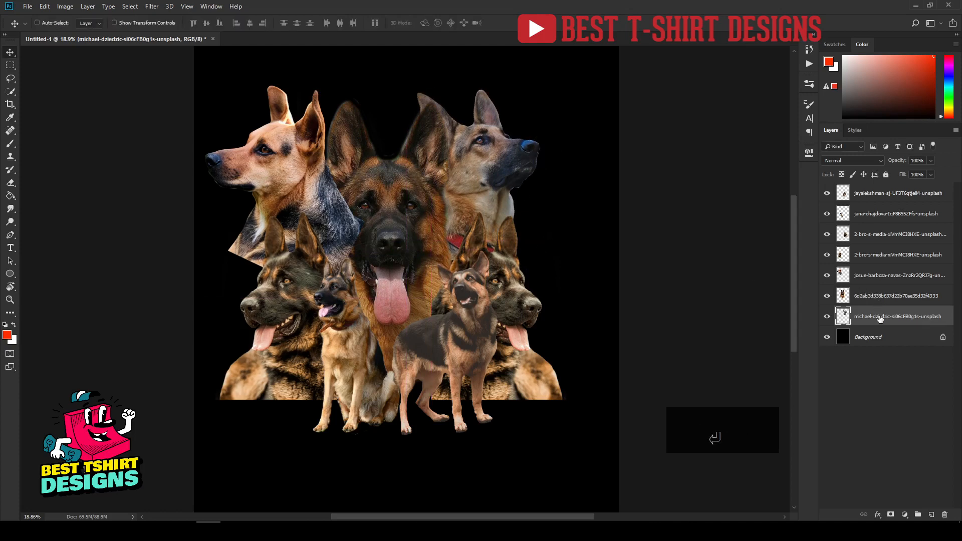
Step: Move the black-backed profile dog to the canvas's lower-right corner and put a horizontally flipped copy of the red-collared dog in its place
{"action": "left_click_drag", "start_coordinate": [282, 169], "coordinate": [574, 410]}
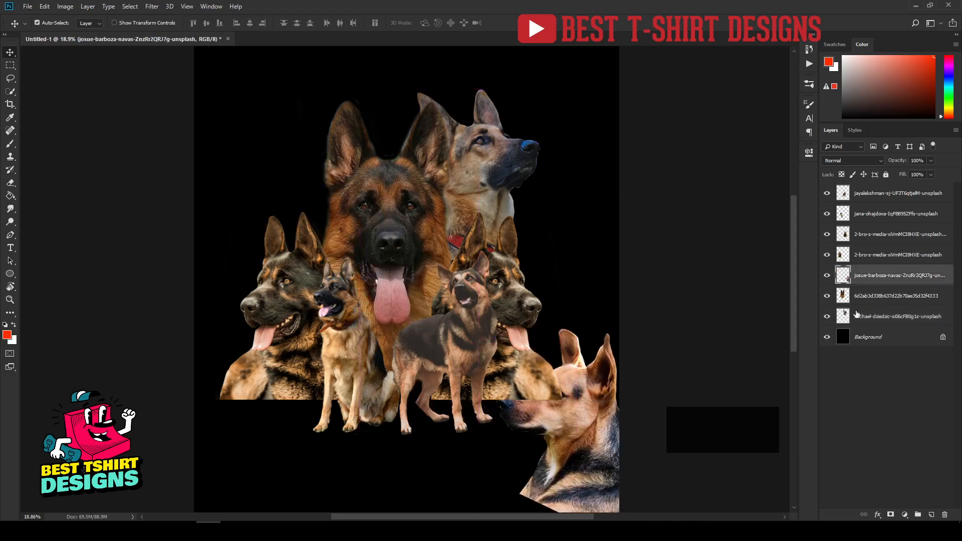
{"action": "left_click", "coordinate": [857, 316]}
{"action": "left_click_drag", "start_coordinate": [504, 168], "coordinate": [321, 161]}
{"action": "key", "text": "ctrl+t"}
{"action": "right_click", "coordinate": [322, 160]}
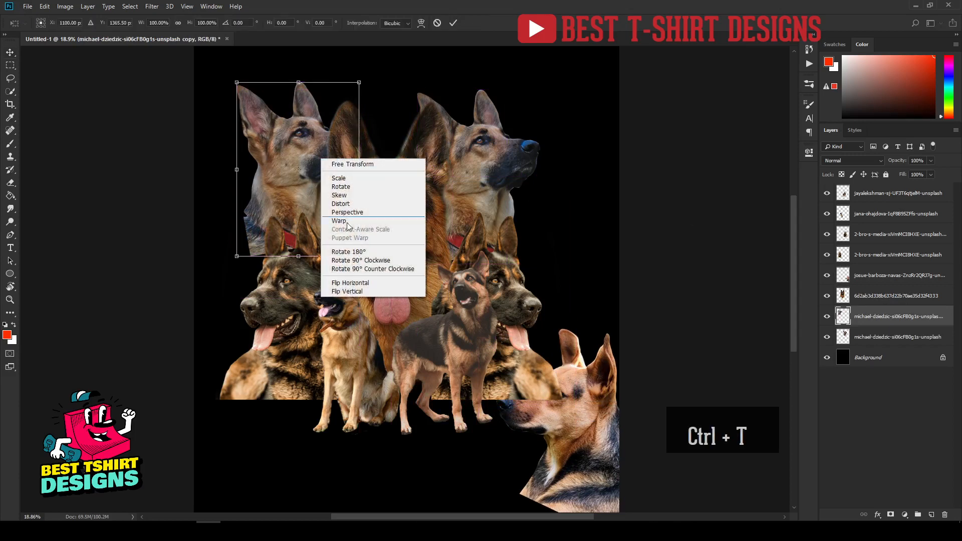
{"action": "left_click", "coordinate": [335, 284]}
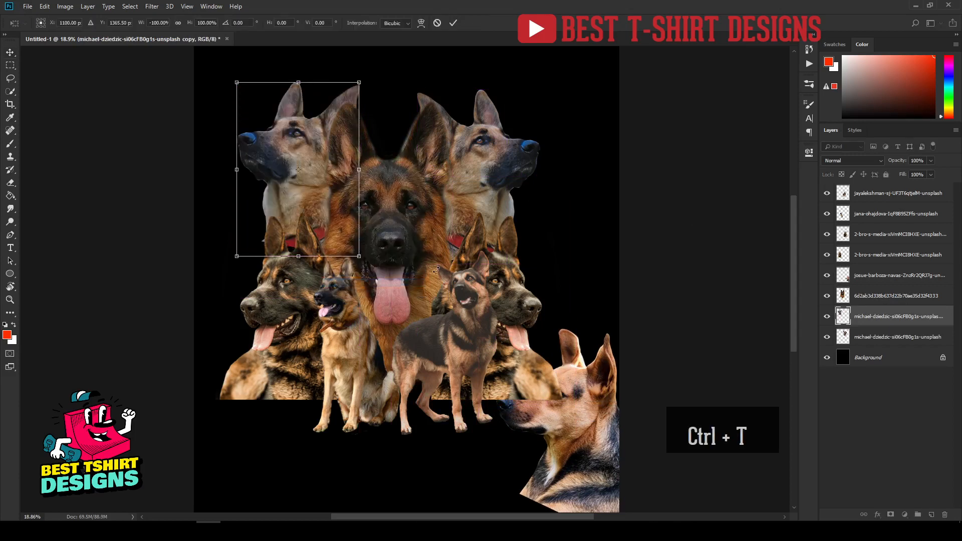
{"action": "key", "text": "Return"}
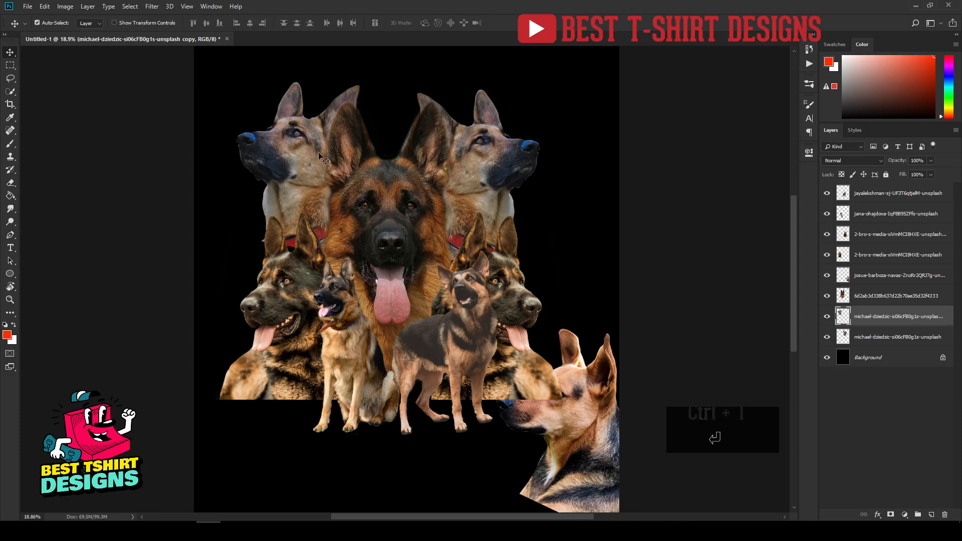
Step: Level the flipped copy with the original red-collared dog and shift the pair slightly down and right
{"action": "left_click_drag", "start_coordinate": [309, 155], "coordinate": [309, 161]}
{"action": "left_click", "coordinate": [496, 163], "text": "shift"}
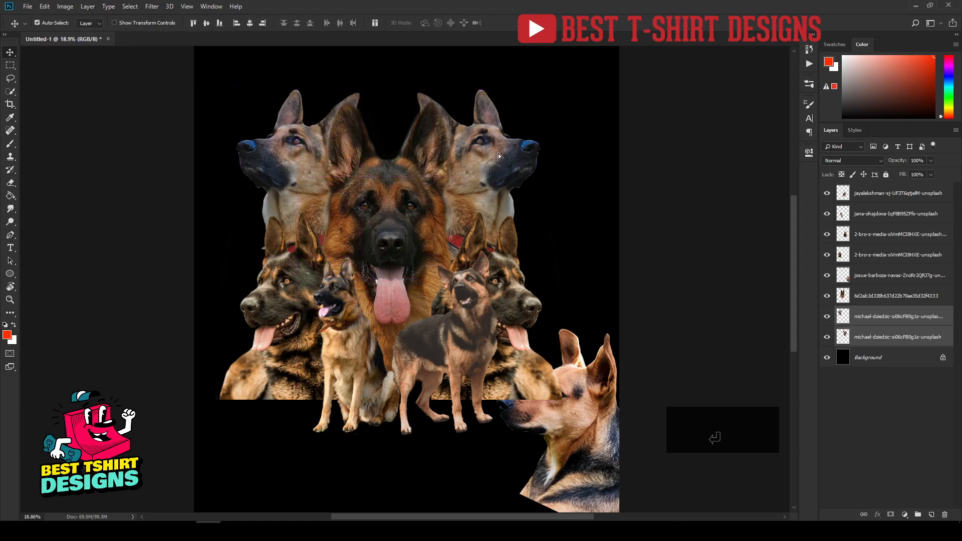
{"action": "left_click_drag", "start_coordinate": [499, 154], "coordinate": [503, 169]}
Step: Shift the front-facing dog slightly right and up to center it between the two mirrored profile dogs
{"action": "mouse_move", "coordinate": [417, 187]}
{"action": "left_mouse_down"}
{"action": "mouse_move", "coordinate": [405, 176]}
{"action": "mouse_move", "coordinate": [425, 184]}
{"action": "left_mouse_up"}
{"action": "left_click", "coordinate": [581, 208]}
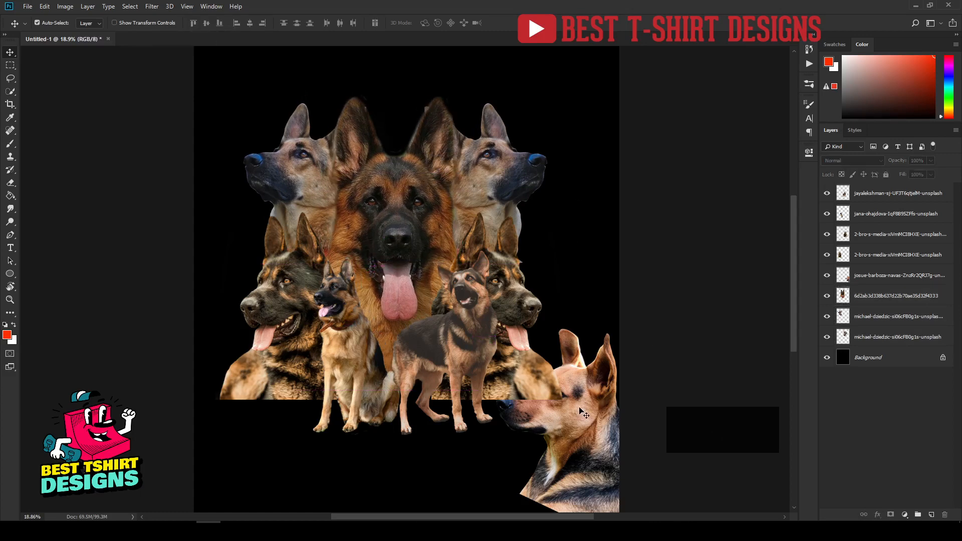
Step: Move the black-backed profile dog up beside the right-hand mirrored dogs and hide its layer
{"action": "left_click_drag", "start_coordinate": [594, 411], "coordinate": [575, 270]}
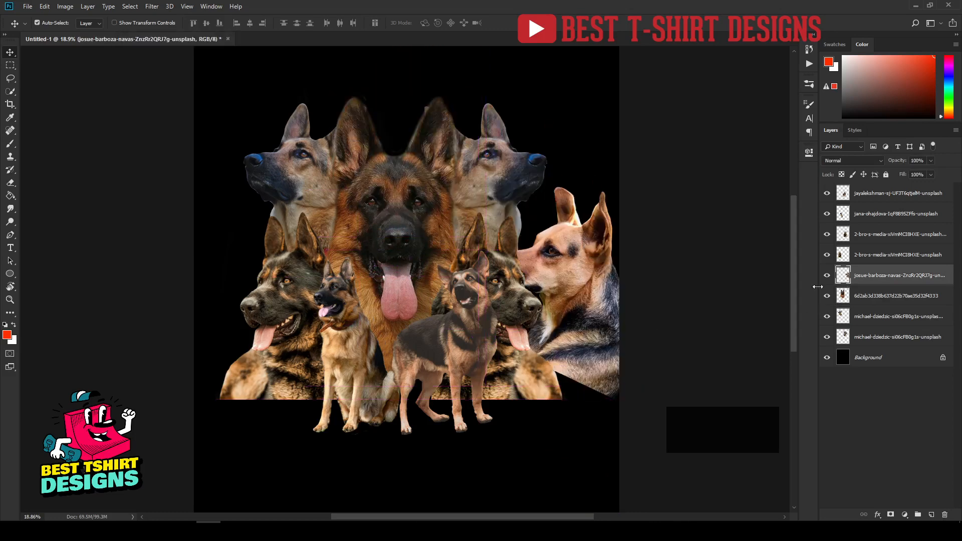
{"action": "left_click", "coordinate": [827, 275]}
{"action": "left_click", "coordinate": [660, 312]}
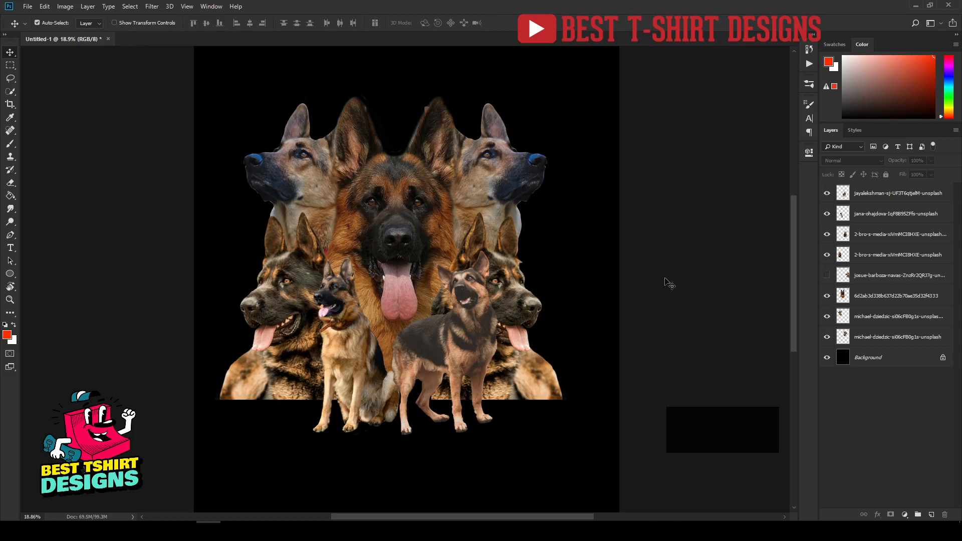
Step: Place the indra-giri forest photo directly above the Background layer, scale it to 26.79%, and shift it up behind the dogs
{"action": "scroll", "coordinate": [664, 291], "scroll_direction": "down", "scroll_amount": 1}
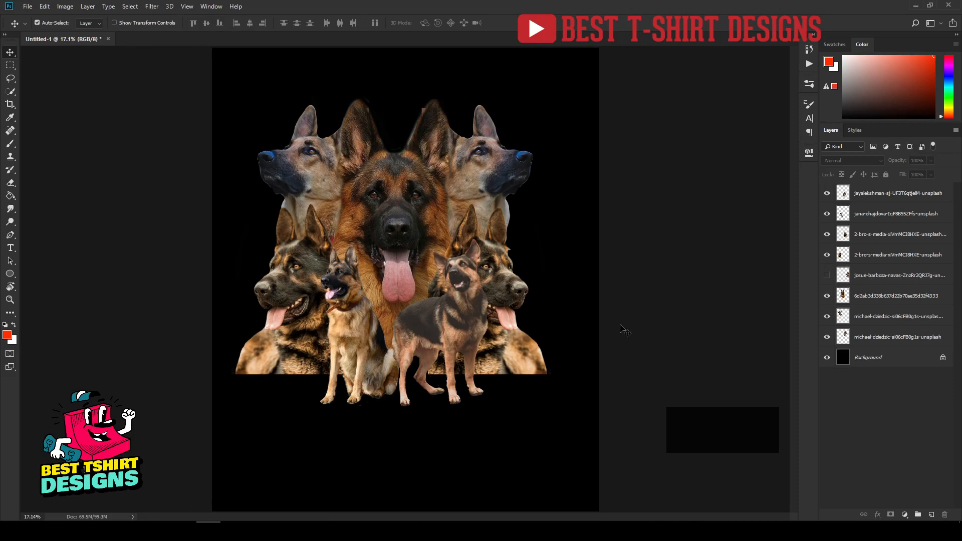
{"action": "left_click", "coordinate": [870, 361]}
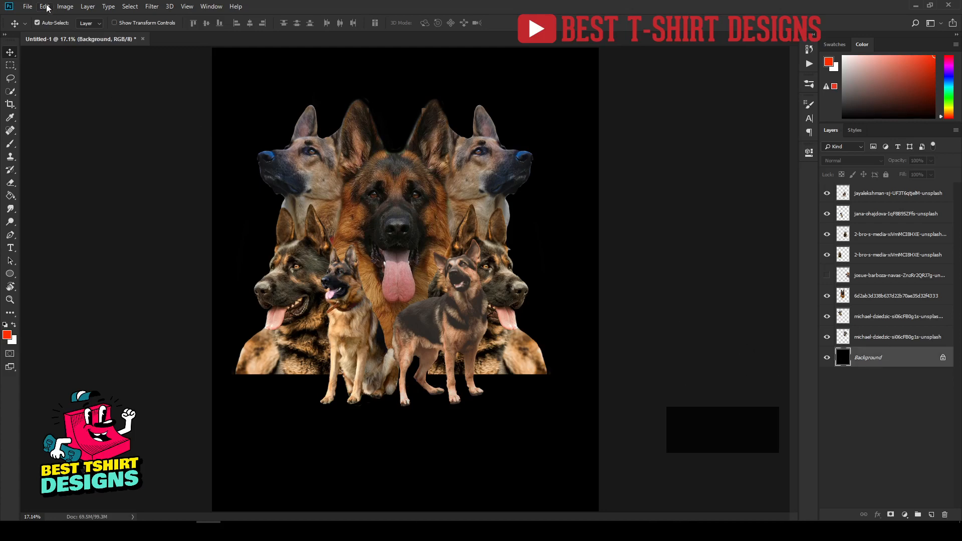
{"action": "left_click", "coordinate": [28, 6]}
{"action": "left_click", "coordinate": [59, 195]}
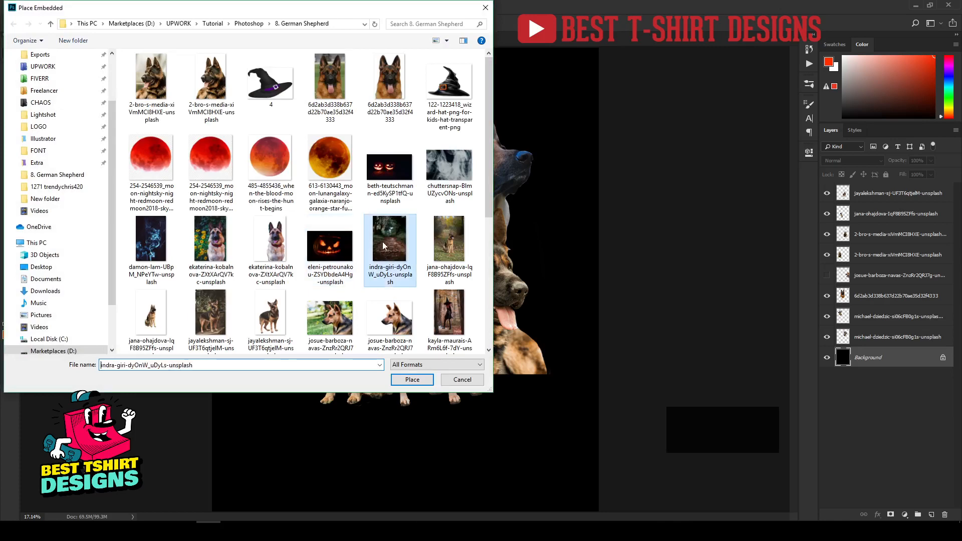
{"action": "double_click", "coordinate": [383, 242]}
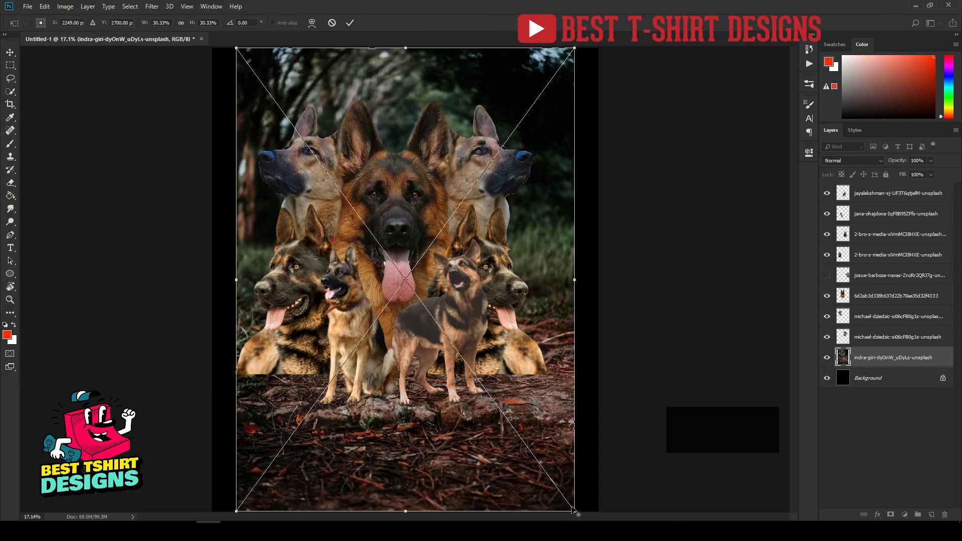
{"action": "left_click_drag", "start_coordinate": [575, 510], "coordinate": [554, 484]}
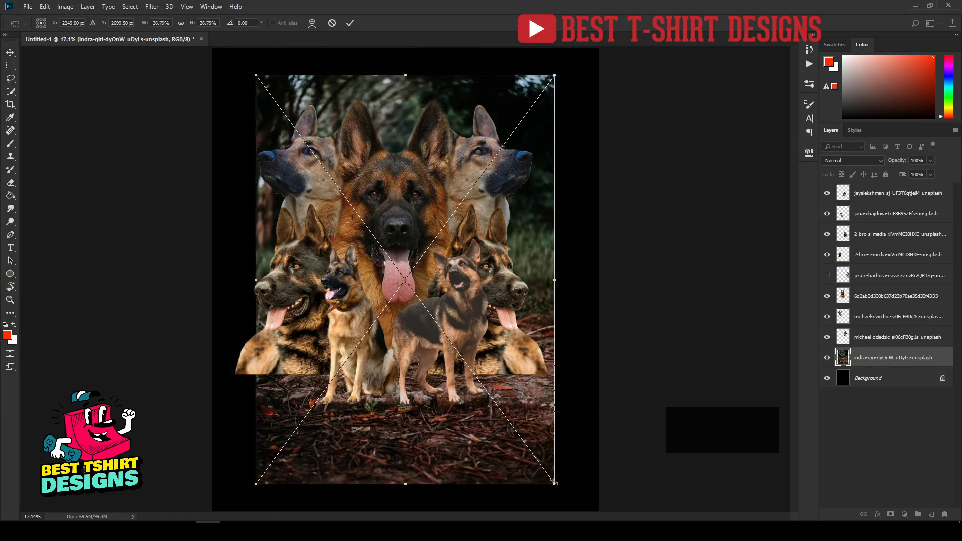
{"action": "left_click_drag", "start_coordinate": [512, 385], "coordinate": [506, 353]}
{"action": "key", "text": "Return"}
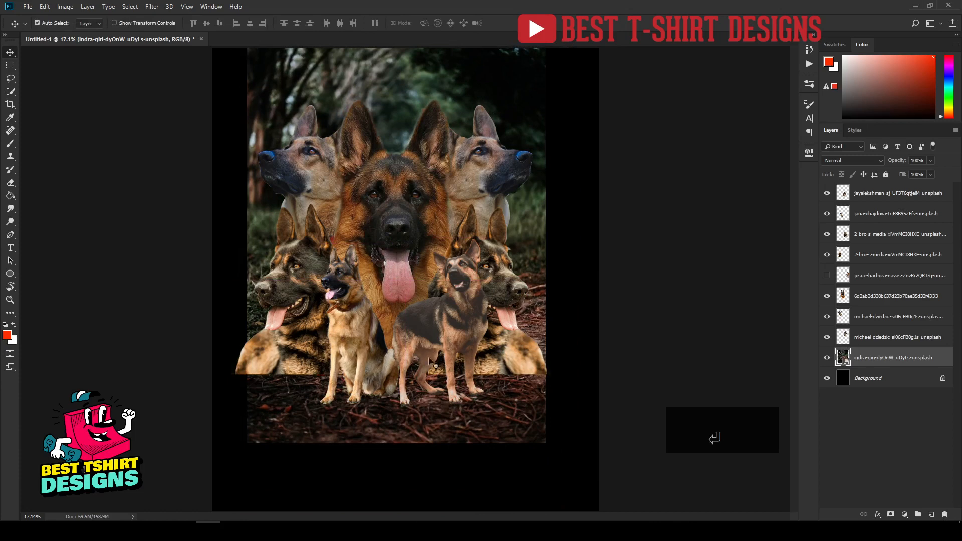
Step: Add a layer mask to the forest photo and brush black over the forest around the lower dogs
{"action": "left_click", "coordinate": [891, 515]}
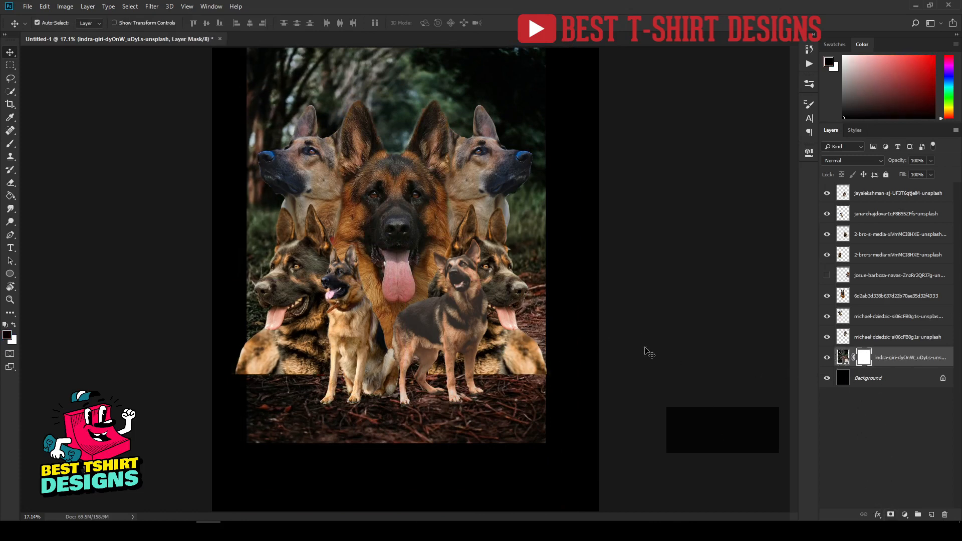
{"action": "key", "text": "b"}
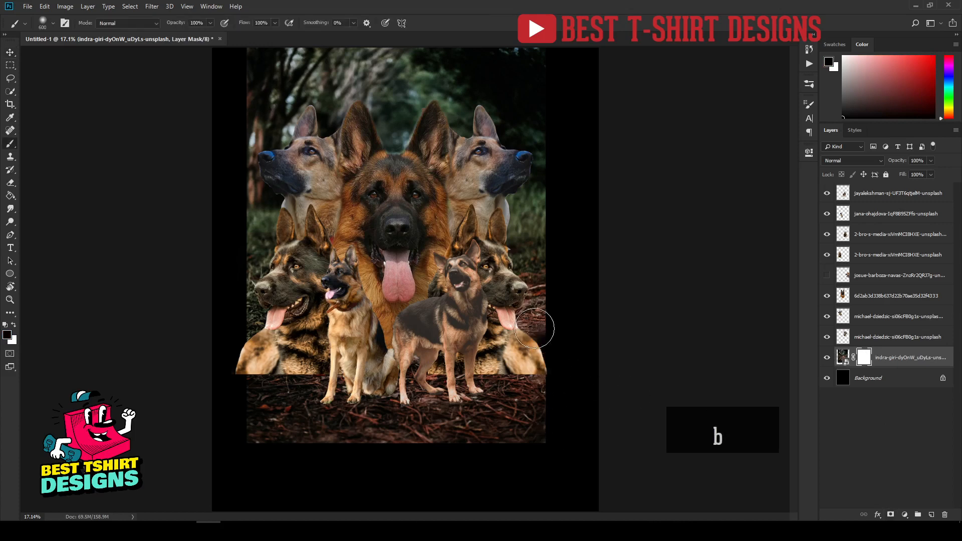
{"action": "left_click_drag", "start_coordinate": [534, 329], "coordinate": [521, 319]}
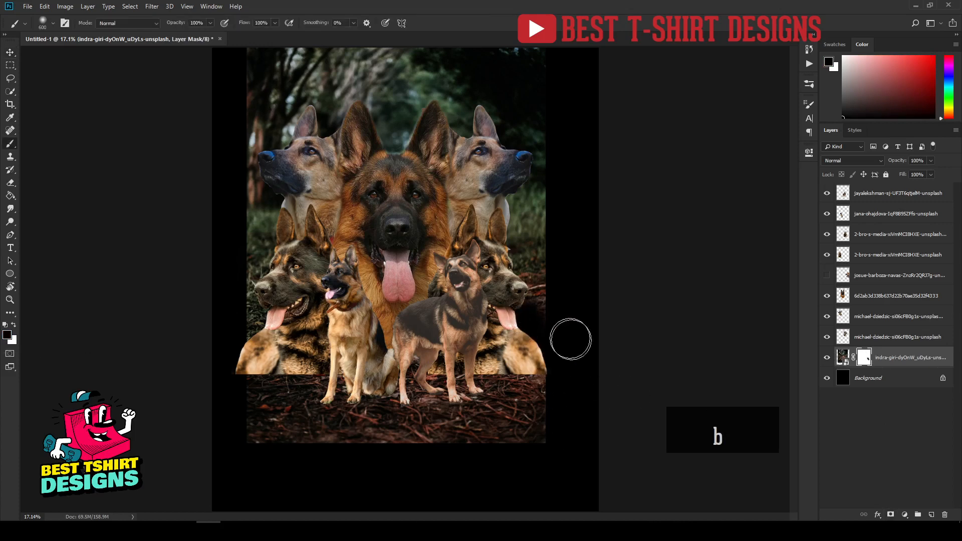
{"action": "mouse_move", "coordinate": [243, 334]}
{"action": "left_mouse_down"}
{"action": "mouse_move", "coordinate": [289, 317]}
{"action": "mouse_move", "coordinate": [221, 286]}
{"action": "left_mouse_up"}
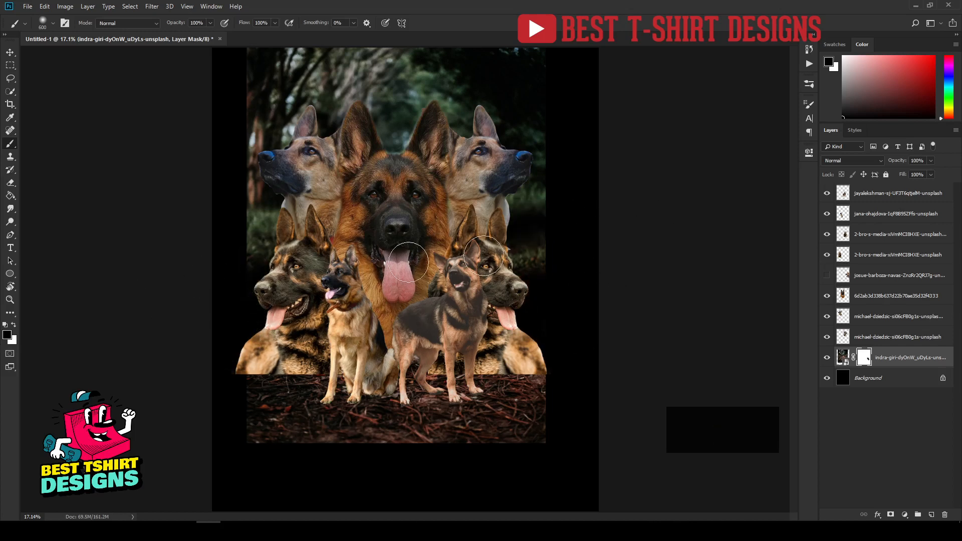
{"action": "left_click_drag", "start_coordinate": [484, 255], "coordinate": [627, 253]}
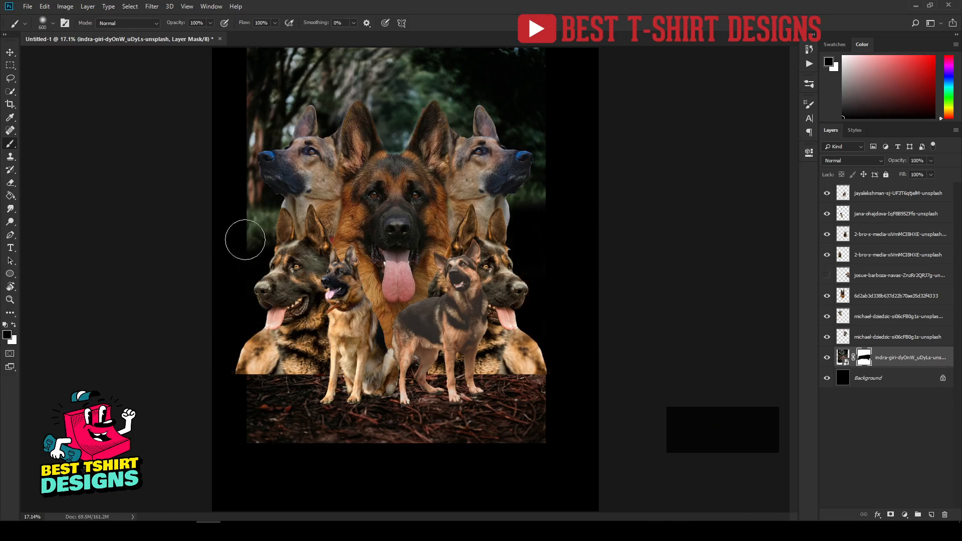
{"action": "mouse_move", "coordinate": [245, 240]}
{"action": "left_mouse_down"}
{"action": "mouse_move", "coordinate": [245, 135]}
{"action": "mouse_move", "coordinate": [296, 106]}
{"action": "mouse_move", "coordinate": [327, 177]}
{"action": "mouse_move", "coordinate": [441, 212]}
{"action": "mouse_move", "coordinate": [582, 221]}
{"action": "mouse_move", "coordinate": [527, 153]}
{"action": "left_mouse_up"}
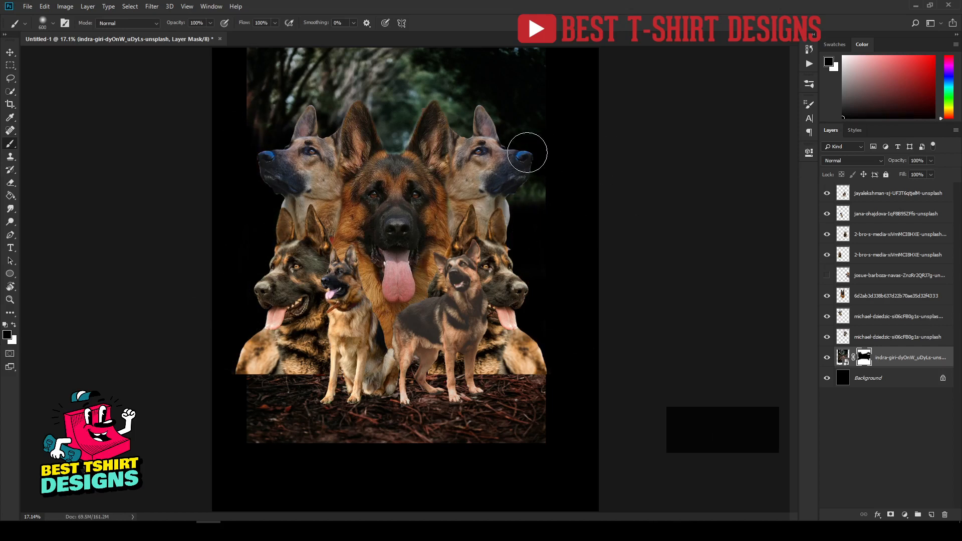
Step: Enlarge the brush to 1500 and mask out the remaining trees around and above the upper dogs
{"action": "key", "text": "bracketright"}
{"action": "key", "text": "bracketright"}
{"action": "key", "text": "bracketright"}
{"action": "key", "text": "bracketright"}
{"action": "key", "text": "bracketright"}
{"action": "key", "text": "bracketright"}
{"action": "key", "text": "bracketright"}
{"action": "key", "text": "bracketright"}
{"action": "key", "text": "bracketright"}
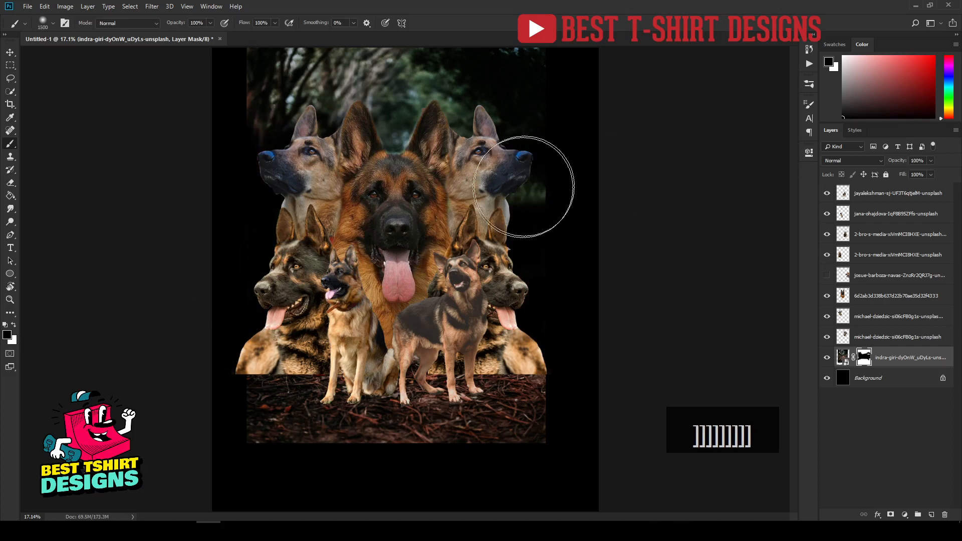
{"action": "scroll", "coordinate": [526, 200], "scroll_direction": "down", "scroll_amount": 1}
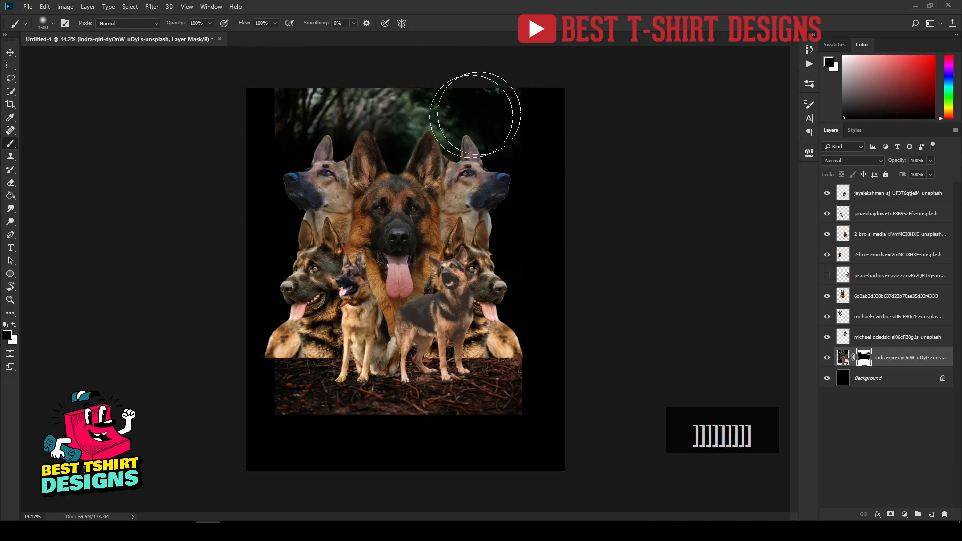
{"action": "mouse_move", "coordinate": [210, 75]}
{"action": "left_mouse_down"}
{"action": "mouse_move", "coordinate": [473, 101]}
{"action": "mouse_move", "coordinate": [284, 123]}
{"action": "mouse_move", "coordinate": [283, 196]}
{"action": "left_mouse_up"}
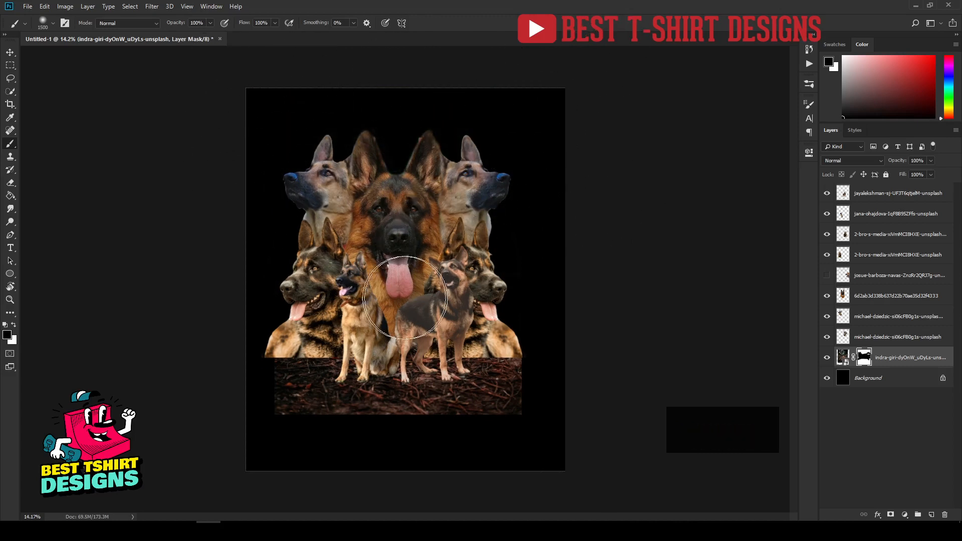
Step: Reduce the brush to 500 and mask the forest floor's sides and lower edge into a soft oval
{"action": "scroll", "coordinate": [405, 298], "scroll_direction": "up", "scroll_amount": 2}
{"action": "key", "text": "bracketleft"}
{"action": "key", "text": "bracketleft"}
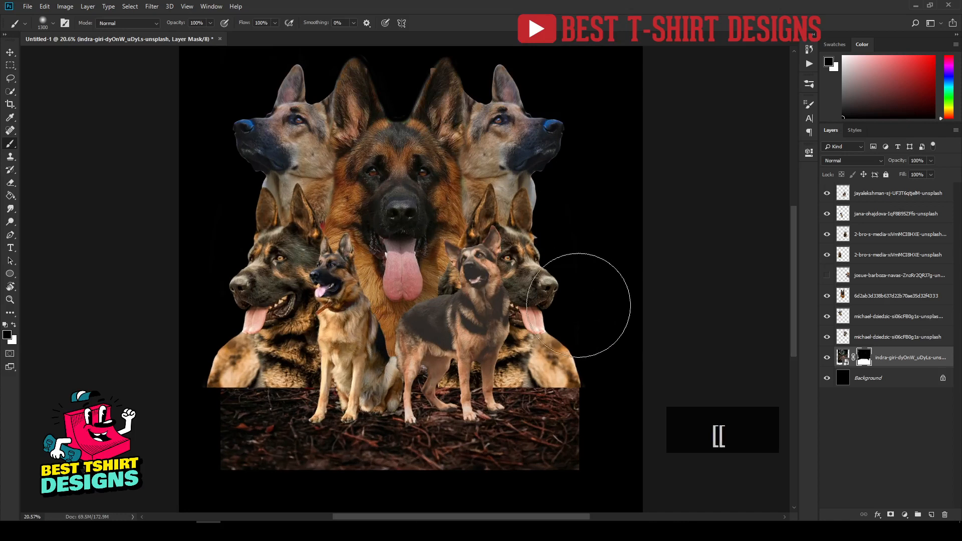
{"action": "key", "text": "bracketleft"}
{"action": "key", "text": "bracketleft"}
{"action": "key", "text": "bracketleft"}
{"action": "key", "text": "bracketleft"}
{"action": "key", "text": "bracketleft"}
{"action": "key", "text": "bracketleft"}
{"action": "key", "text": "bracketleft"}
{"action": "key", "text": "bracketleft"}
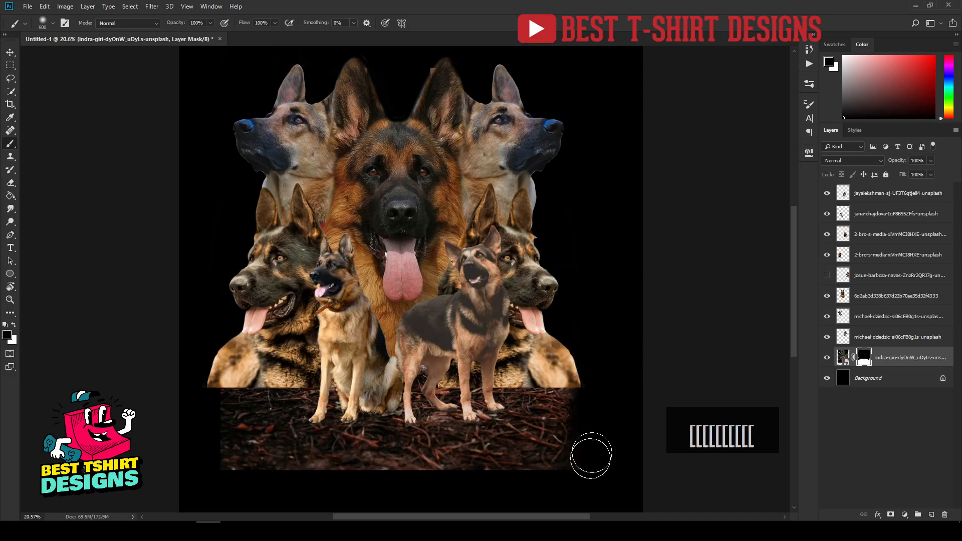
{"action": "mouse_move", "coordinate": [592, 456]}
{"action": "left_mouse_down"}
{"action": "mouse_move", "coordinate": [522, 483]}
{"action": "mouse_move", "coordinate": [502, 472]}
{"action": "mouse_move", "coordinate": [246, 478]}
{"action": "mouse_move", "coordinate": [296, 475]}
{"action": "mouse_move", "coordinate": [236, 457]}
{"action": "mouse_move", "coordinate": [231, 431]}
{"action": "mouse_move", "coordinate": [200, 399]}
{"action": "mouse_move", "coordinate": [216, 401]}
{"action": "mouse_move", "coordinate": [214, 390]}
{"action": "mouse_move", "coordinate": [269, 443]}
{"action": "mouse_move", "coordinate": [359, 475]}
{"action": "mouse_move", "coordinate": [260, 449]}
{"action": "left_mouse_up"}
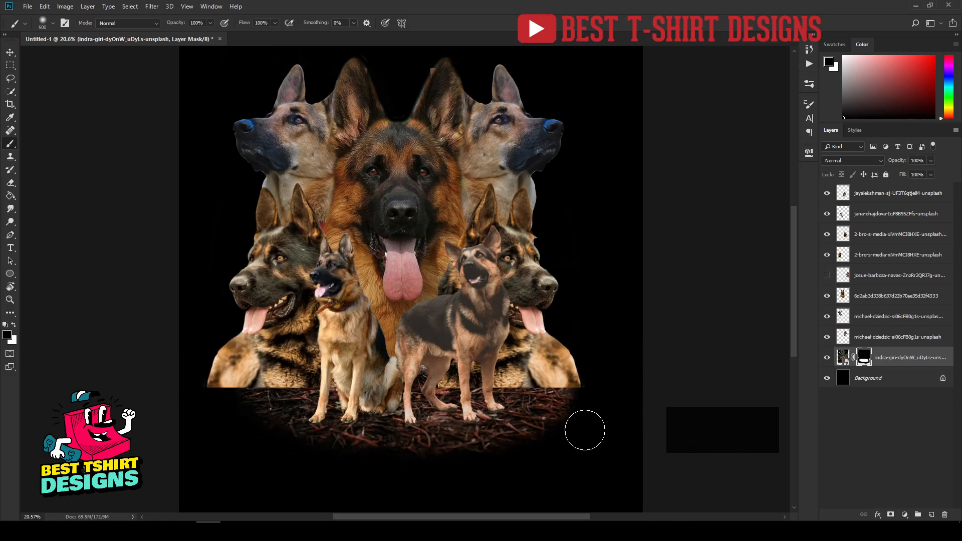
{"action": "mouse_move", "coordinate": [585, 430]}
{"action": "left_mouse_down"}
{"action": "mouse_move", "coordinate": [449, 494]}
{"action": "mouse_move", "coordinate": [248, 478]}
{"action": "mouse_move", "coordinate": [416, 479]}
{"action": "mouse_move", "coordinate": [466, 451]}
{"action": "mouse_move", "coordinate": [550, 453]}
{"action": "mouse_move", "coordinate": [592, 469]}
{"action": "left_mouse_up"}
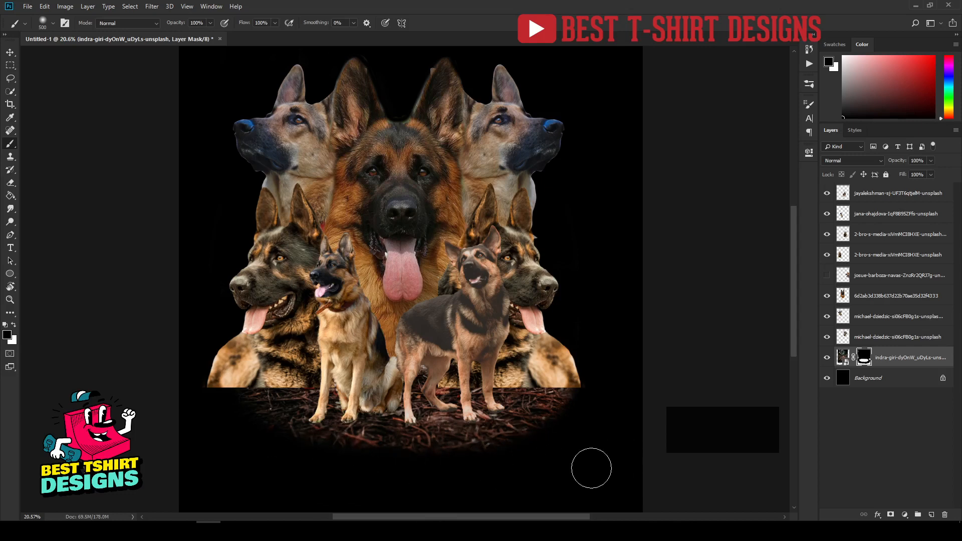
Step: Merge the two mirrored 2-bro-s-media dog layers into one layer
{"action": "key", "text": "v"}
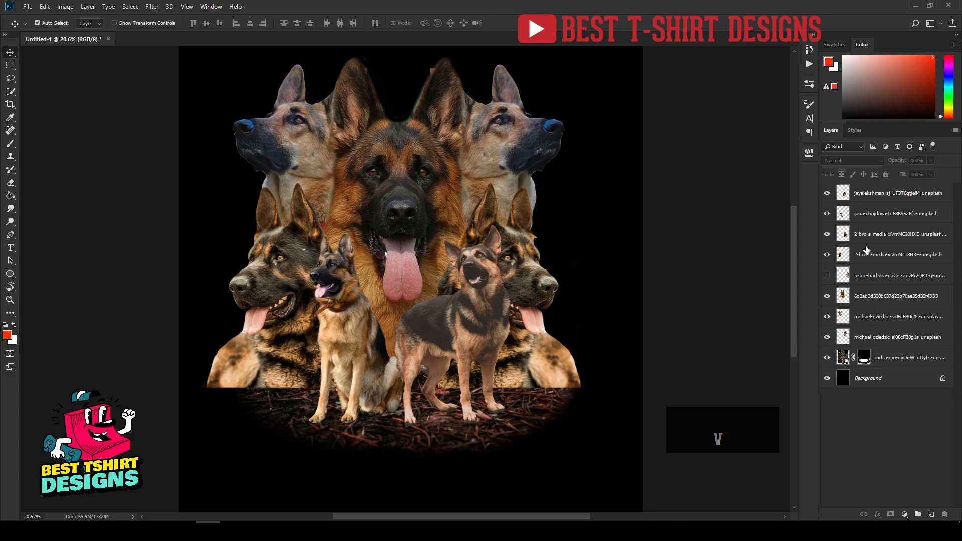
{"action": "left_click", "coordinate": [827, 234]}
{"action": "left_click", "coordinate": [827, 234]}
{"action": "left_click", "coordinate": [827, 255]}
{"action": "left_click", "coordinate": [828, 255]}
{"action": "left_click", "coordinate": [879, 234]}
{"action": "left_click", "coordinate": [880, 254], "text": "shift"}
{"action": "right_click", "coordinate": [880, 255]}
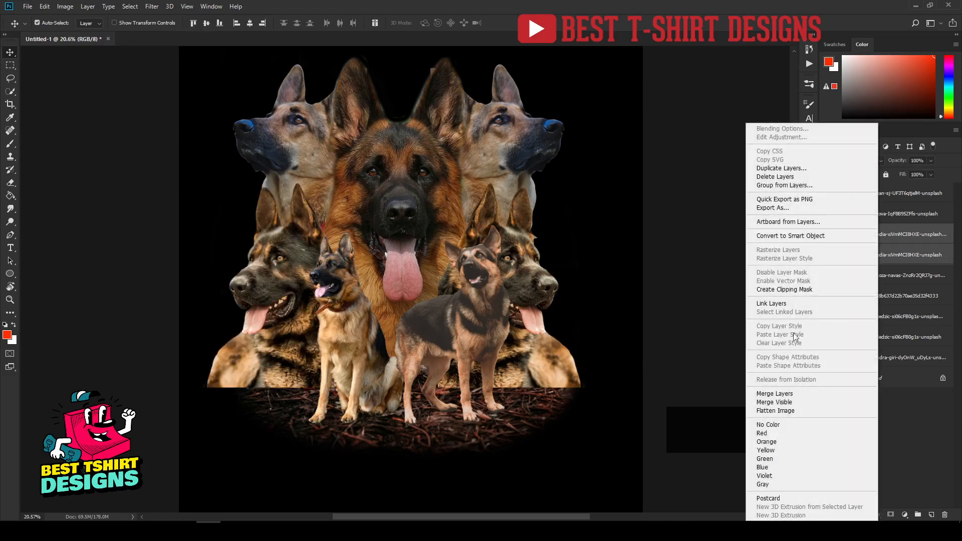
{"action": "left_click", "coordinate": [784, 395]}
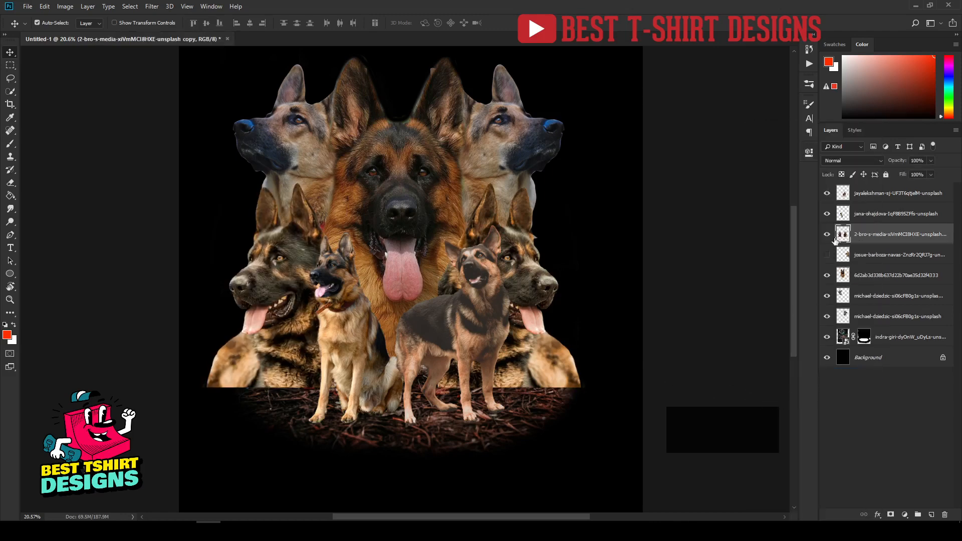
Step: Add a layer mask to the merged dog pair and brush their hard lower edges softly into the ground
{"action": "left_click", "coordinate": [828, 235]}
{"action": "left_click", "coordinate": [828, 235]}
{"action": "left_click", "coordinate": [891, 515]}
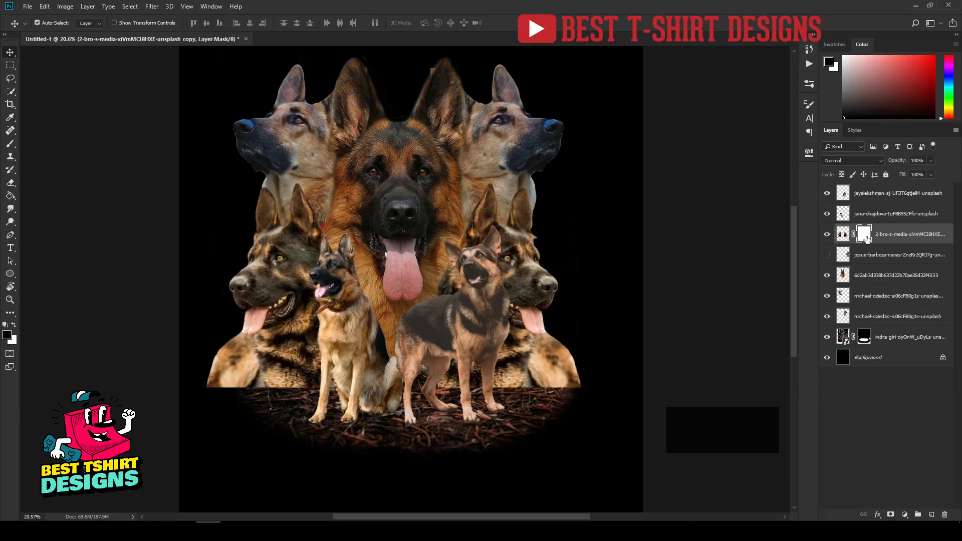
{"action": "key", "text": "b"}
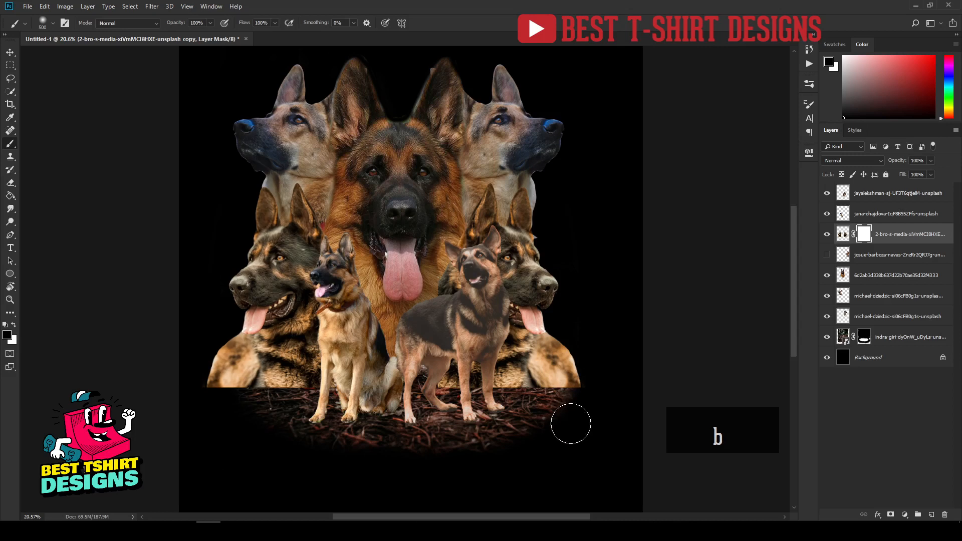
{"action": "mouse_move", "coordinate": [587, 389]}
{"action": "left_mouse_down"}
{"action": "mouse_move", "coordinate": [576, 351]}
{"action": "mouse_move", "coordinate": [580, 361]}
{"action": "left_mouse_up"}
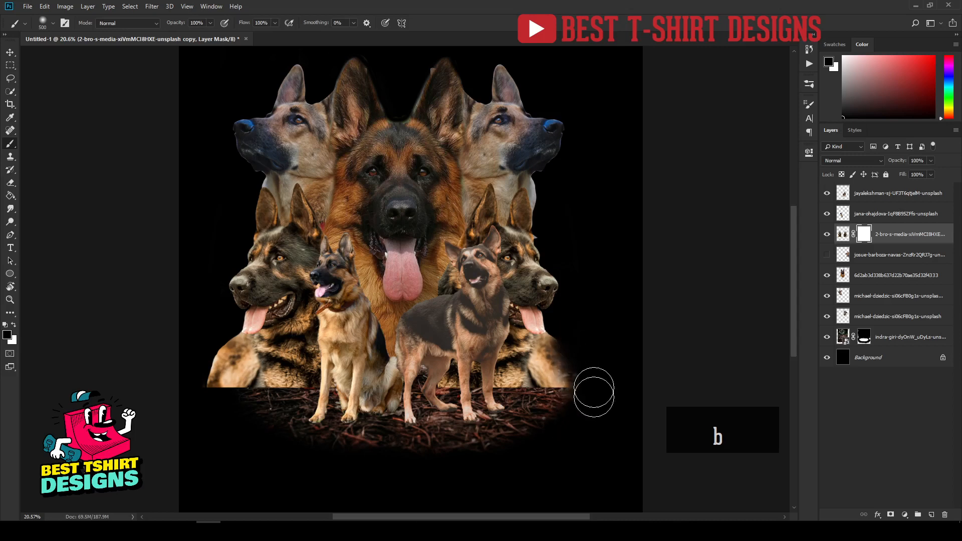
{"action": "mouse_move", "coordinate": [542, 402]}
{"action": "left_mouse_down"}
{"action": "mouse_move", "coordinate": [438, 403]}
{"action": "mouse_move", "coordinate": [497, 413]}
{"action": "mouse_move", "coordinate": [525, 402]}
{"action": "mouse_move", "coordinate": [295, 415]}
{"action": "mouse_move", "coordinate": [307, 403]}
{"action": "mouse_move", "coordinate": [223, 406]}
{"action": "mouse_move", "coordinate": [198, 391]}
{"action": "mouse_move", "coordinate": [200, 337]}
{"action": "mouse_move", "coordinate": [210, 329]}
{"action": "mouse_move", "coordinate": [202, 392]}
{"action": "mouse_move", "coordinate": [199, 328]}
{"action": "mouse_move", "coordinate": [215, 426]}
{"action": "mouse_move", "coordinate": [202, 387]}
{"action": "mouse_move", "coordinate": [253, 410]}
{"action": "mouse_move", "coordinate": [211, 402]}
{"action": "mouse_move", "coordinate": [305, 420]}
{"action": "mouse_move", "coordinate": [291, 403]}
{"action": "left_mouse_up"}
{"action": "key", "text": "v"}
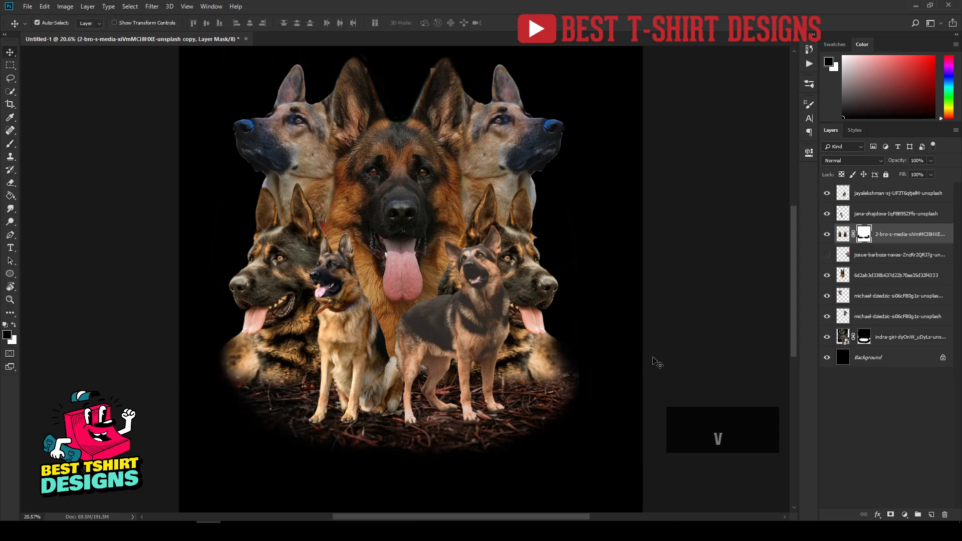
{"action": "left_click", "coordinate": [657, 362]}
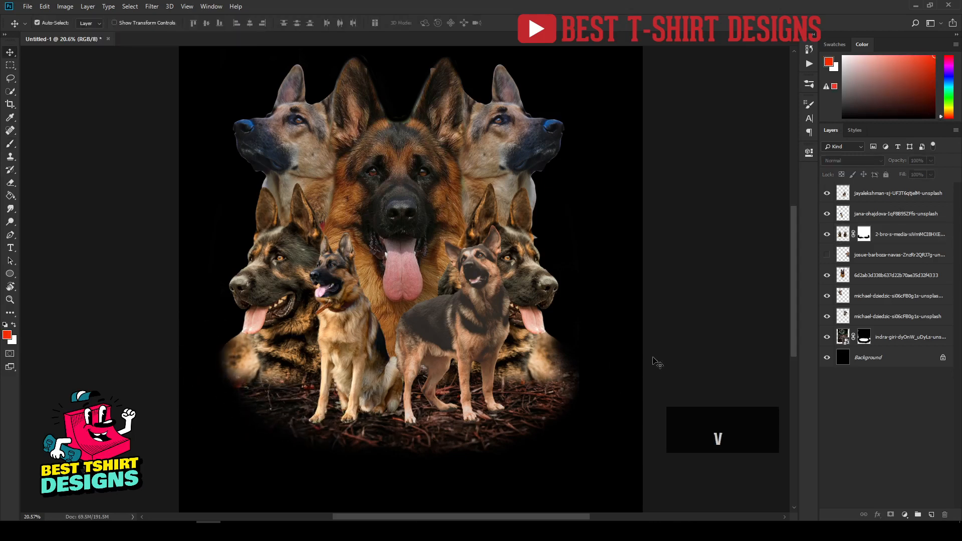
Step: Select all the dog layers and shift them together slightly to the right
{"action": "left_click", "coordinate": [891, 317]}
{"action": "left_click", "coordinate": [887, 200], "text": "shift"}
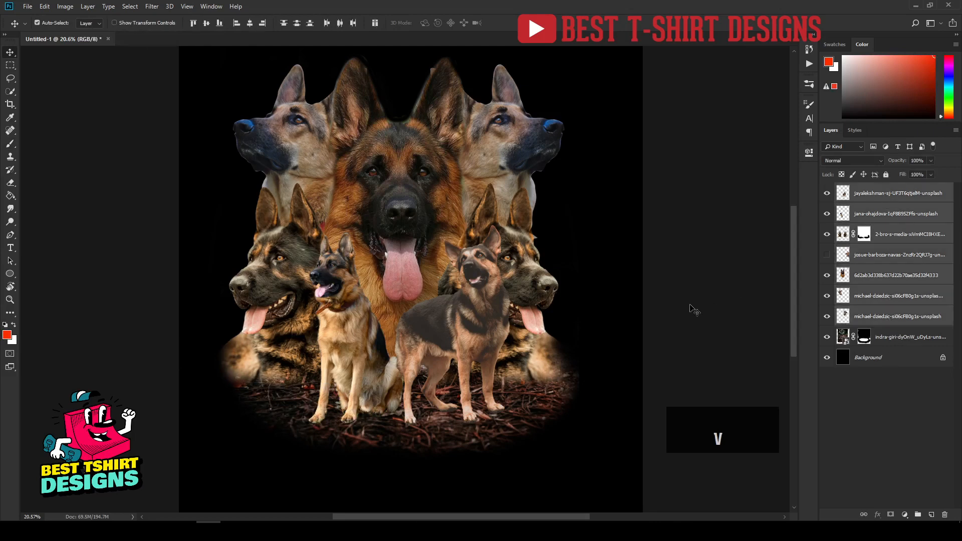
{"action": "key", "text": "ctrl+t"}
{"action": "left_click_drag", "start_coordinate": [429, 321], "coordinate": [436, 322]}
{"action": "key", "text": "Return"}
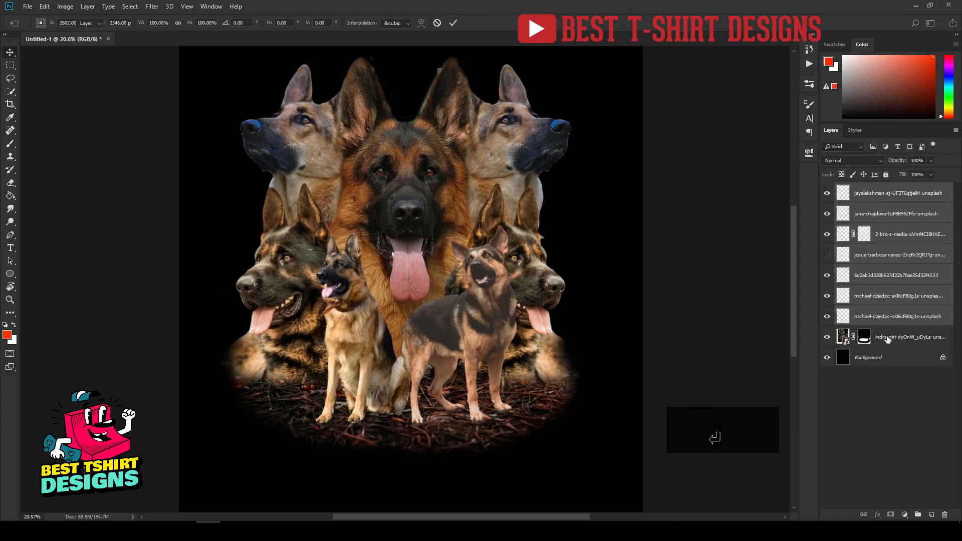
Step: Shift the masked forest ground slightly left and nudge it down and right to center it beneath the dogs
{"action": "left_click", "coordinate": [888, 340]}
{"action": "left_click_drag", "start_coordinate": [450, 429], "coordinate": [442, 430]}
{"action": "key", "text": "shift+Down"}
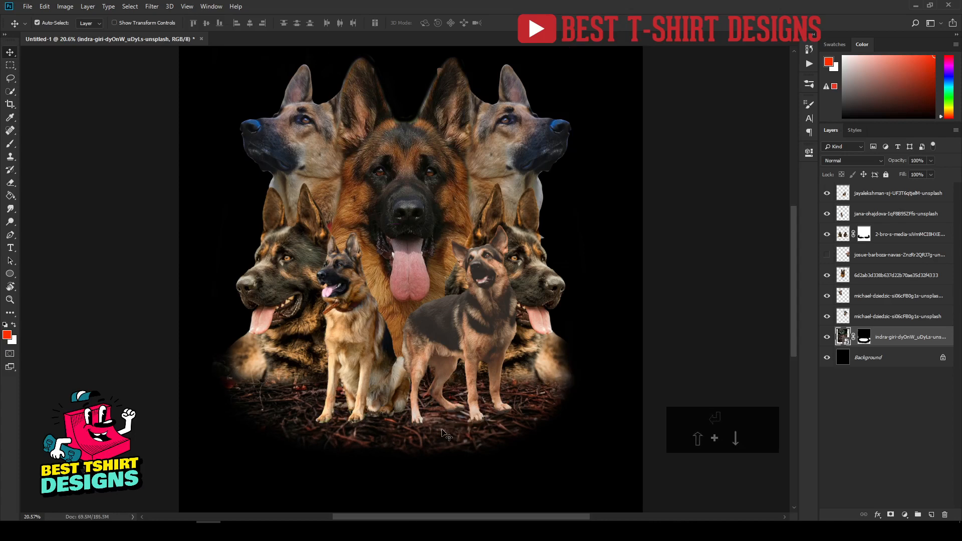
{"action": "key", "text": "shift+Right"}
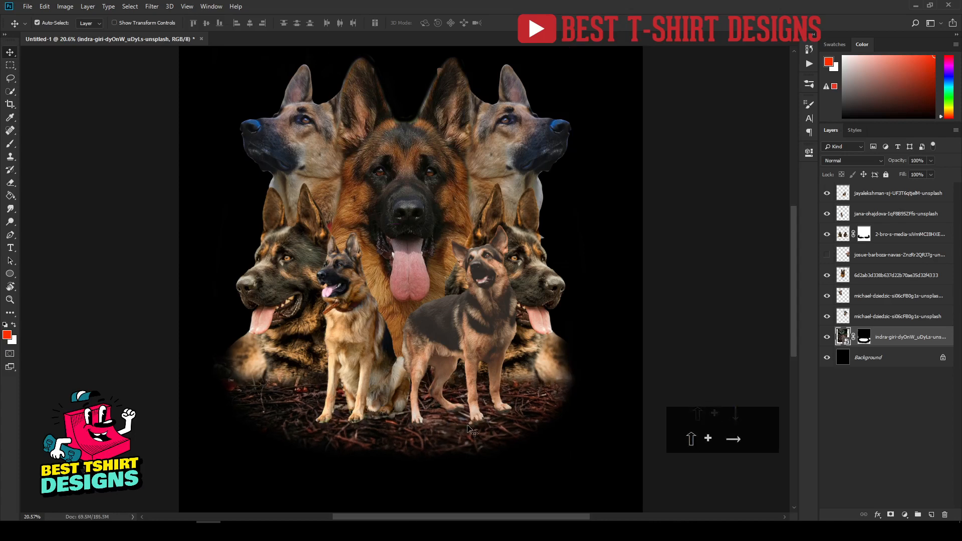
{"action": "left_click", "coordinate": [700, 366]}
Step: Show the hidden layer of the black-backed profile dog again
{"action": "scroll", "coordinate": [424, 354], "scroll_direction": "down", "scroll_amount": 1}
{"action": "scroll", "coordinate": [425, 352], "scroll_direction": "down", "scroll_amount": 1}
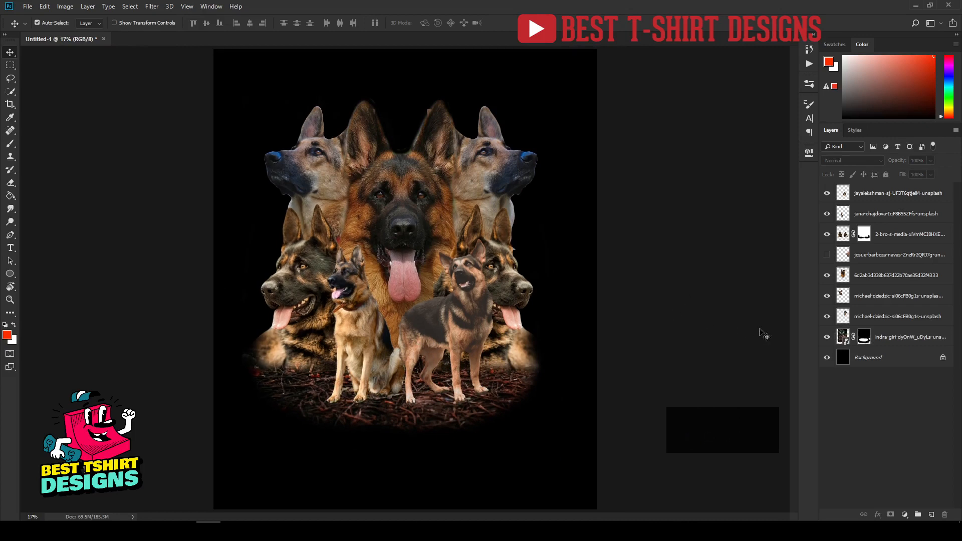
{"action": "left_click", "coordinate": [827, 255]}
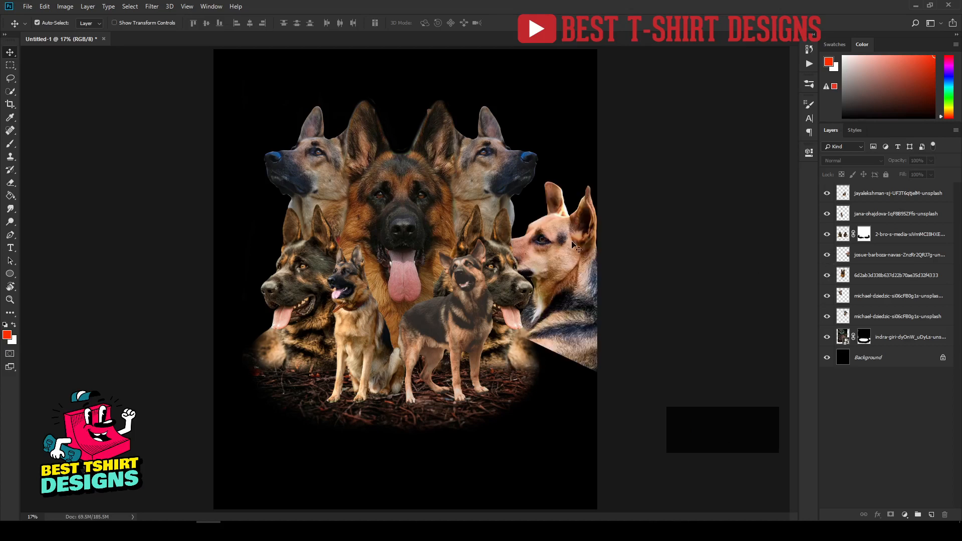
Step: Move the black-backed profile dog to the top centre of the canvas and place its layer behind the large central dog
{"action": "left_click_drag", "start_coordinate": [573, 244], "coordinate": [410, 105]}
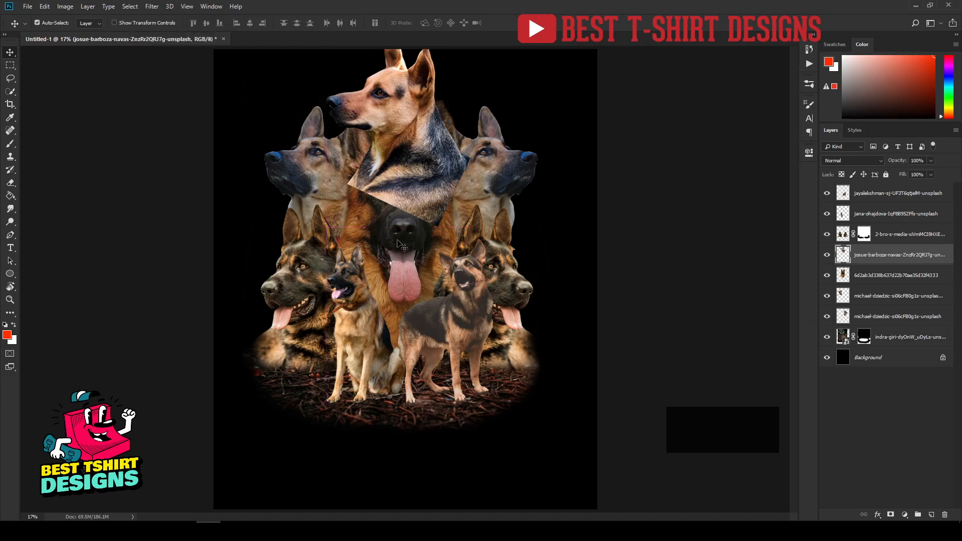
{"action": "key", "text": "F10"}
{"action": "left_click_drag", "start_coordinate": [876, 257], "coordinate": [872, 287]}
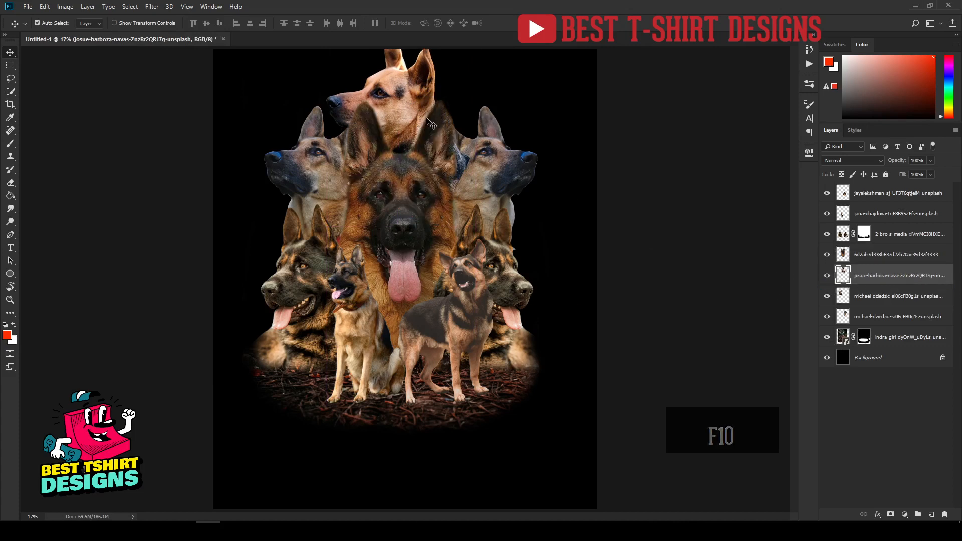
{"action": "mouse_move", "coordinate": [401, 95]}
{"action": "left_mouse_down"}
{"action": "mouse_move", "coordinate": [434, 95]}
{"action": "mouse_move", "coordinate": [387, 95]}
{"action": "mouse_move", "coordinate": [398, 105]}
{"action": "left_mouse_up"}
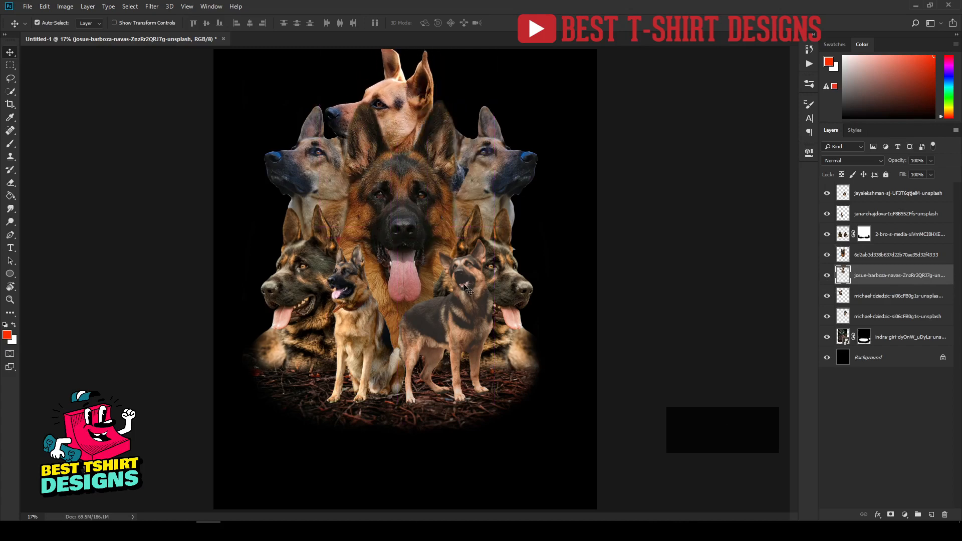
{"action": "scroll", "coordinate": [464, 285], "scroll_direction": "down", "scroll_amount": 2}
{"action": "left_click_drag", "start_coordinate": [406, 155], "coordinate": [400, 126]}
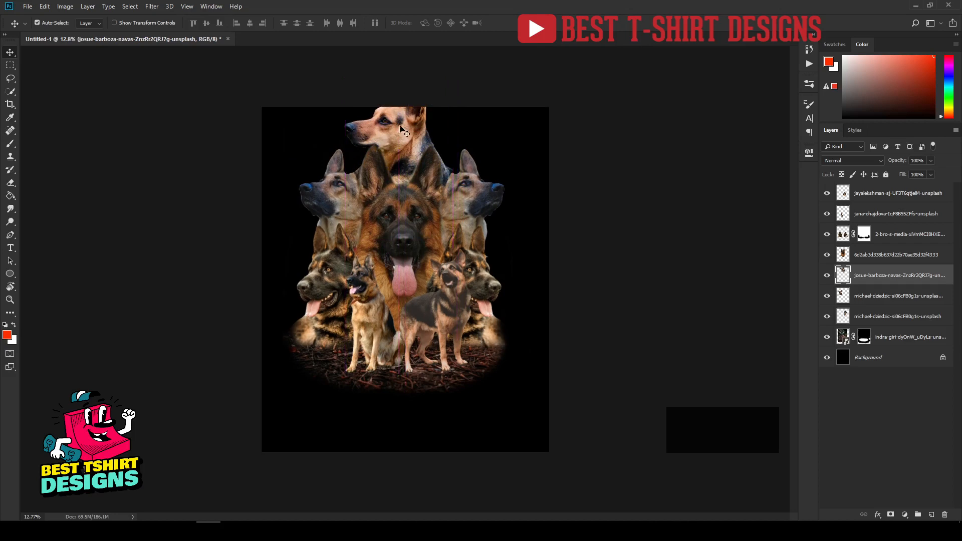
Step: Nudge the profile dog slightly left, and nudge it back right by the same amount
{"action": "key", "text": "Left"}
{"action": "key", "text": "Left"}
{"action": "key", "text": "Left"}
{"action": "key", "text": "Left"}
{"action": "key", "text": "Left"}
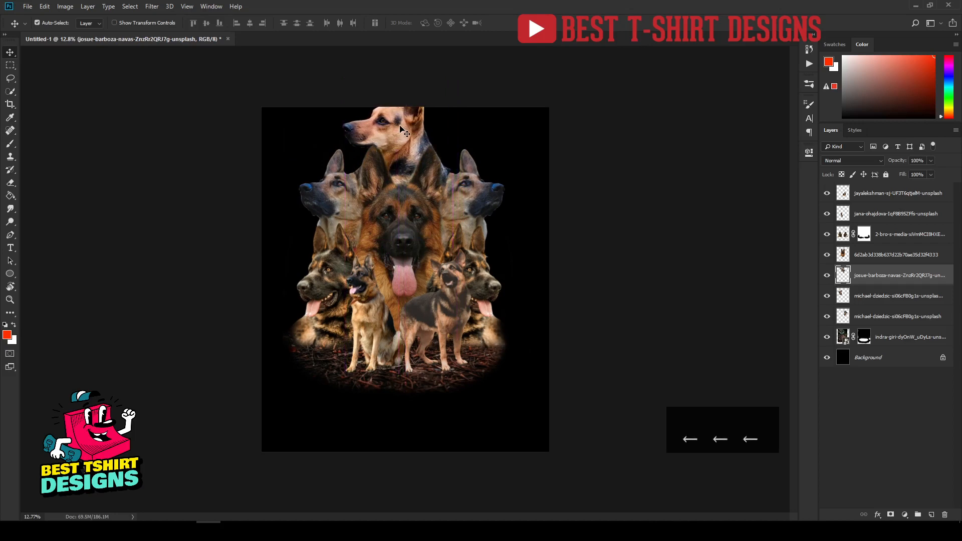
{"action": "key", "text": "Right"}
{"action": "key", "text": "Right"}
{"action": "key", "text": "Right"}
{"action": "key", "text": "Right"}
{"action": "key", "text": "Right"}
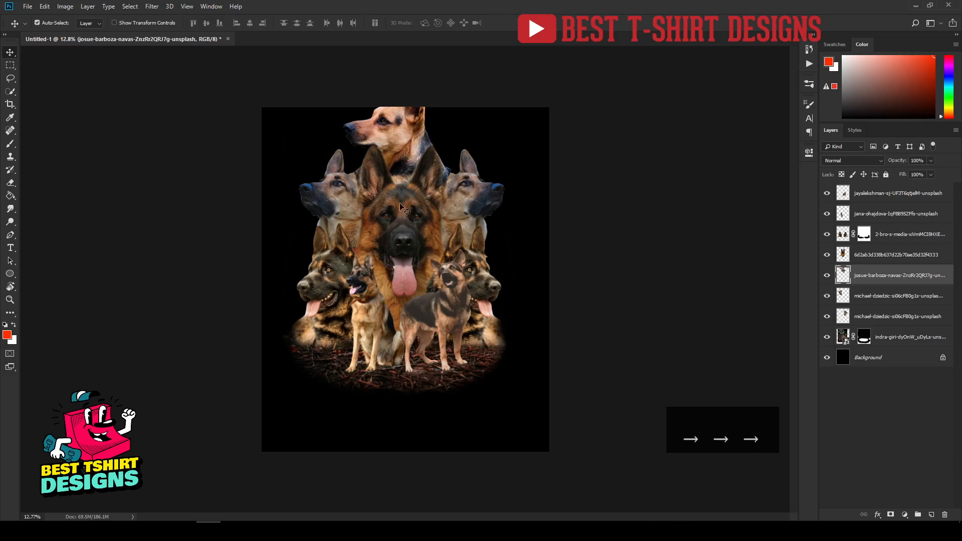
Step: Rotate the profile dog about 36 degrees clockwise and position its head just above the central dog's ears
{"action": "key", "text": "ctrl+t"}
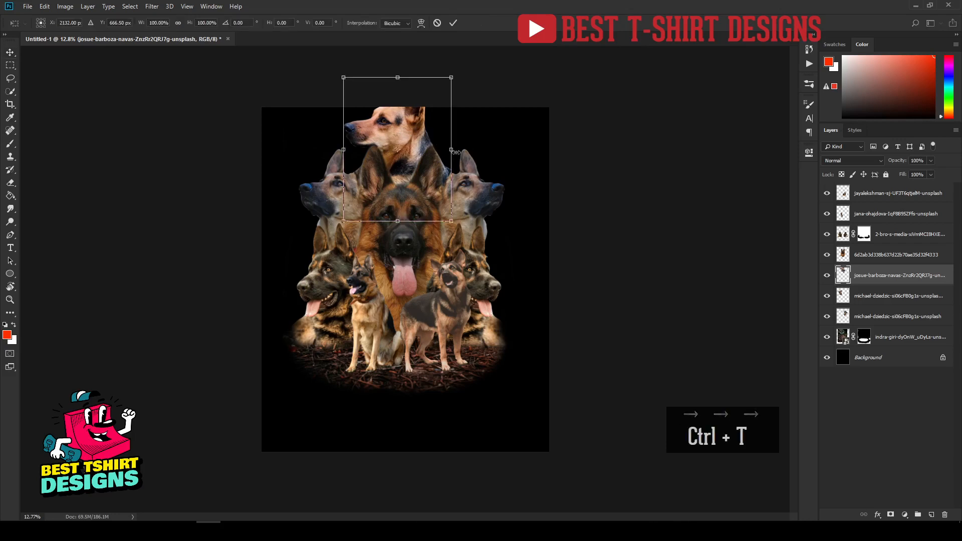
{"action": "left_click_drag", "start_coordinate": [460, 150], "coordinate": [426, 191]}
{"action": "left_click_drag", "start_coordinate": [421, 135], "coordinate": [416, 146]}
{"action": "left_click_drag", "start_coordinate": [492, 161], "coordinate": [437, 148]}
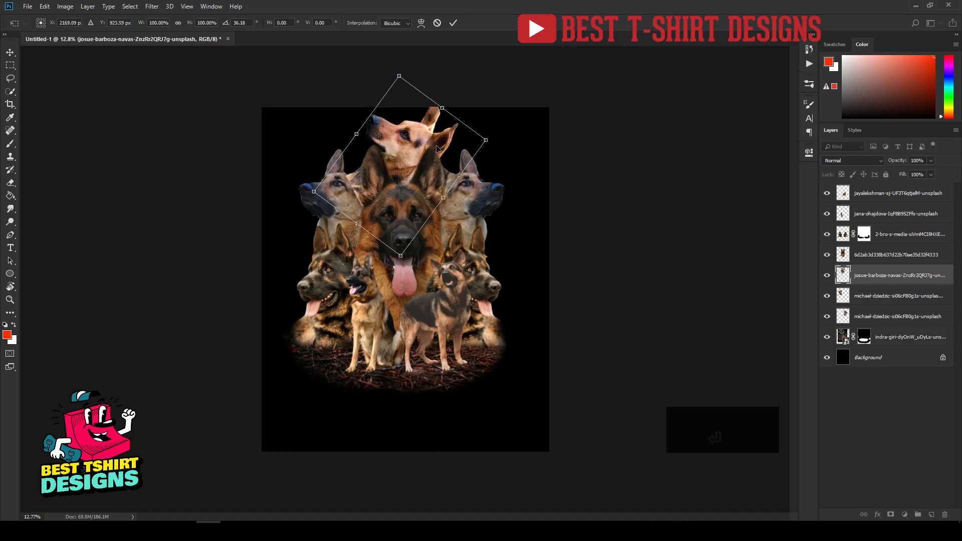
{"action": "key", "text": "Return"}
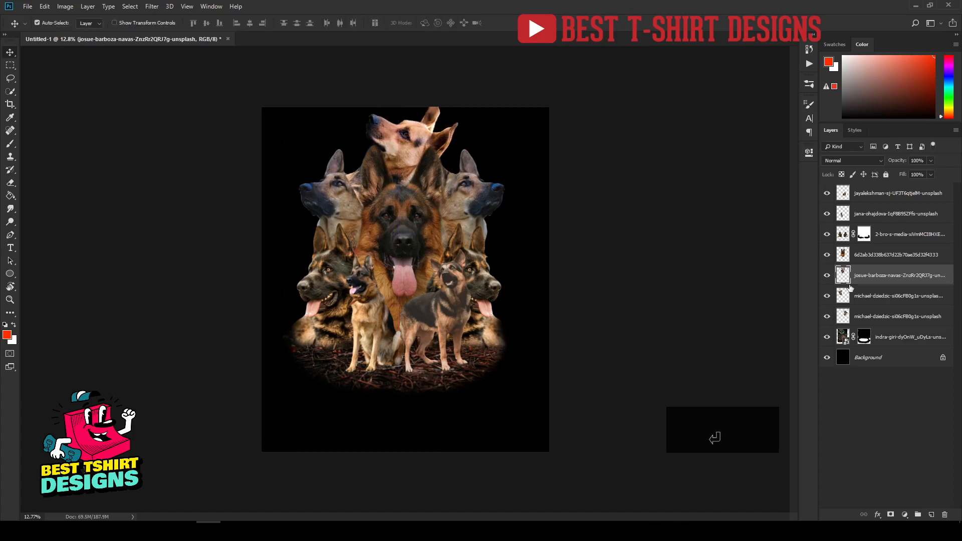
Step: Hide the rotated profile dog's layer and group every layer above the black background
{"action": "left_click", "coordinate": [827, 275]}
{"action": "left_click", "coordinate": [634, 278]}
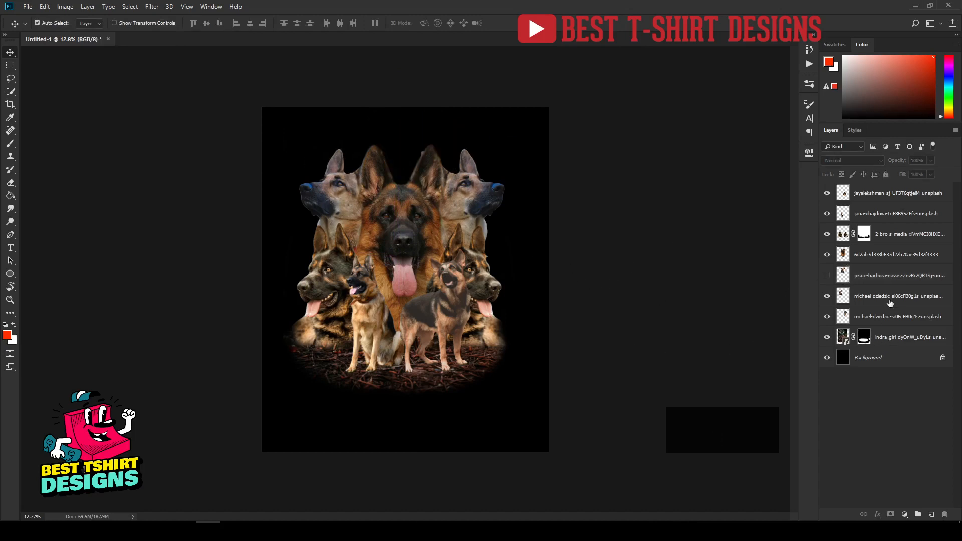
{"action": "left_click", "coordinate": [895, 338]}
{"action": "left_click", "coordinate": [877, 197], "text": "shift"}
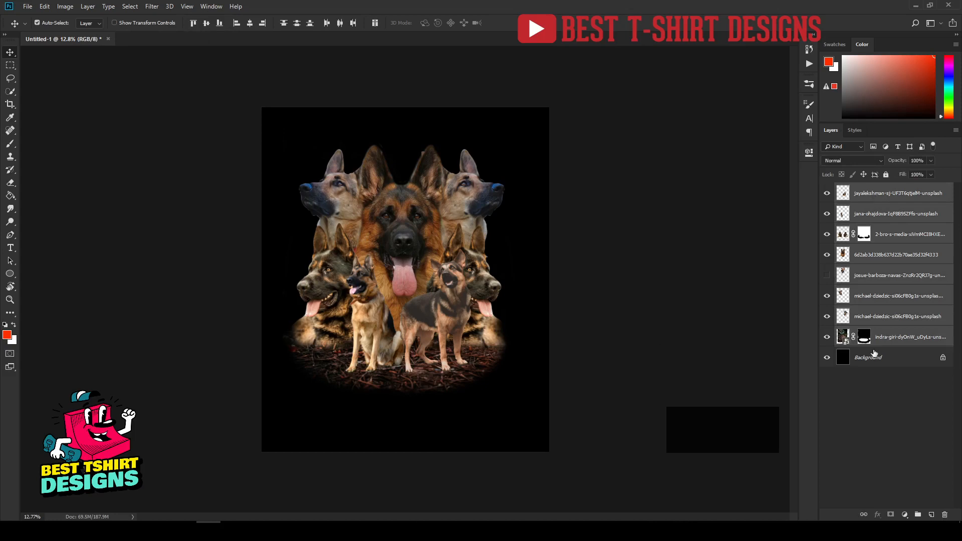
{"action": "key", "text": "ctrl+g"}
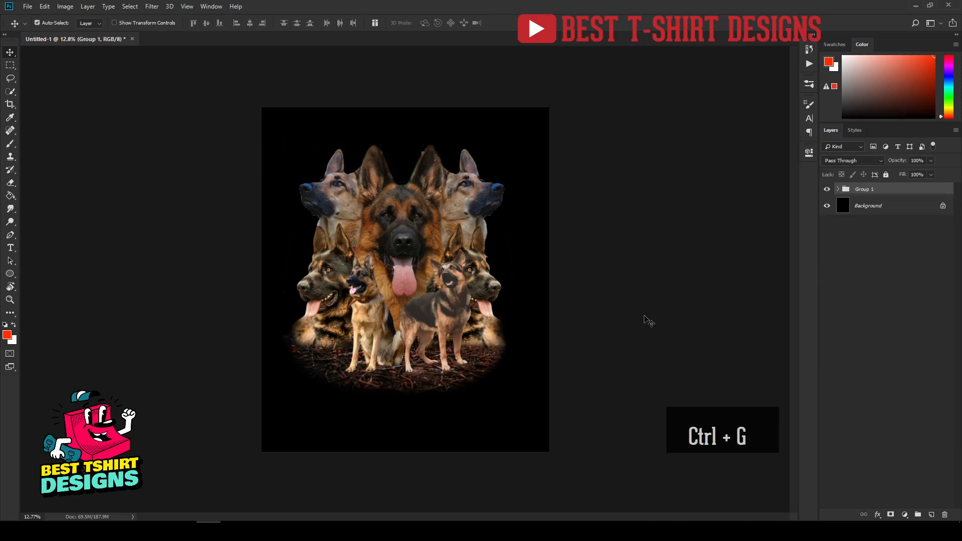
Step: Set the Move tool's auto-select to Group, shift the whole grouped artwork slightly right, and collapse the group
{"action": "left_click_drag", "start_coordinate": [402, 270], "coordinate": [403, 303]}
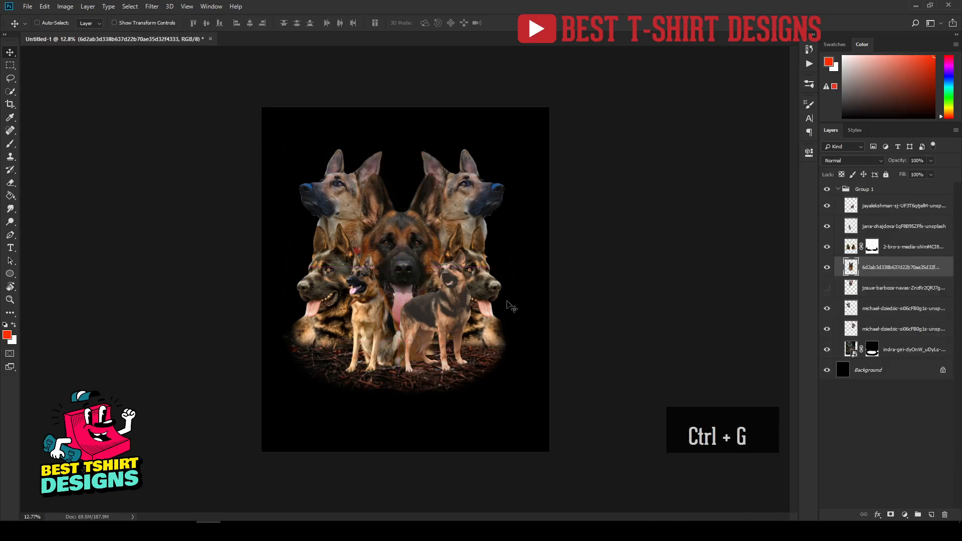
{"action": "key", "text": "ctrl+z"}
{"action": "left_click", "coordinate": [95, 23]}
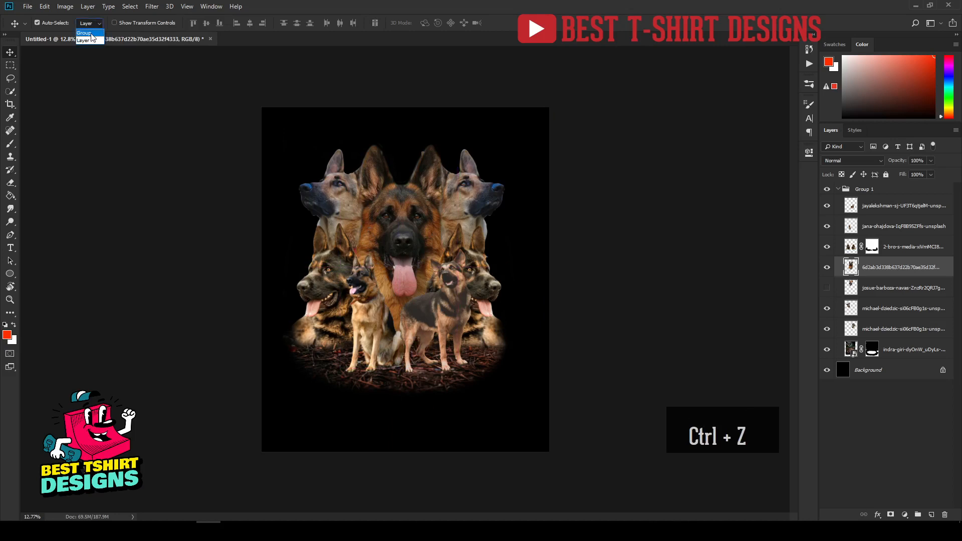
{"action": "left_click", "coordinate": [75, 31]}
{"action": "mouse_move", "coordinate": [399, 259]}
{"action": "left_mouse_down"}
{"action": "mouse_move", "coordinate": [388, 239]}
{"action": "mouse_move", "coordinate": [411, 238]}
{"action": "mouse_move", "coordinate": [401, 253]}
{"action": "left_mouse_up"}
{"action": "left_click", "coordinate": [648, 281]}
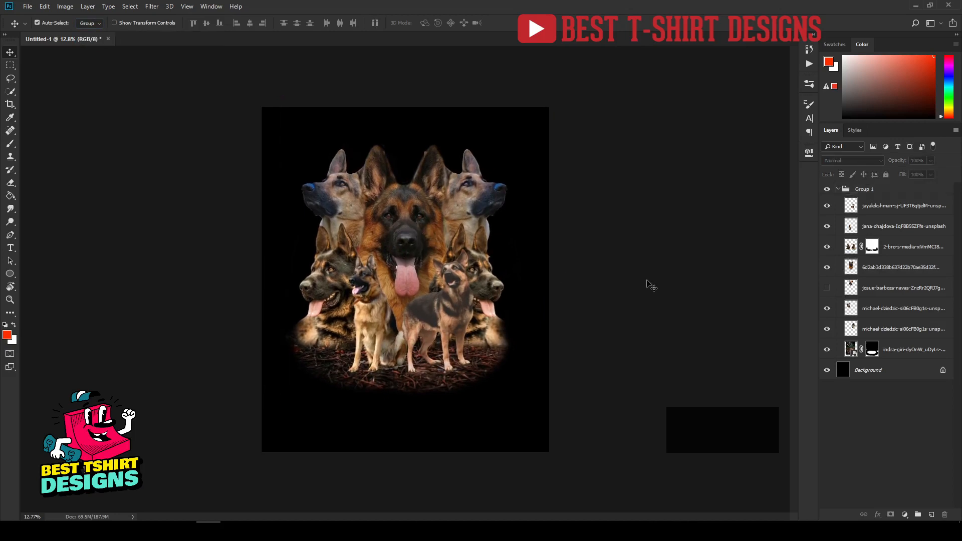
{"action": "left_click", "coordinate": [879, 191]}
{"action": "left_click", "coordinate": [839, 189]}
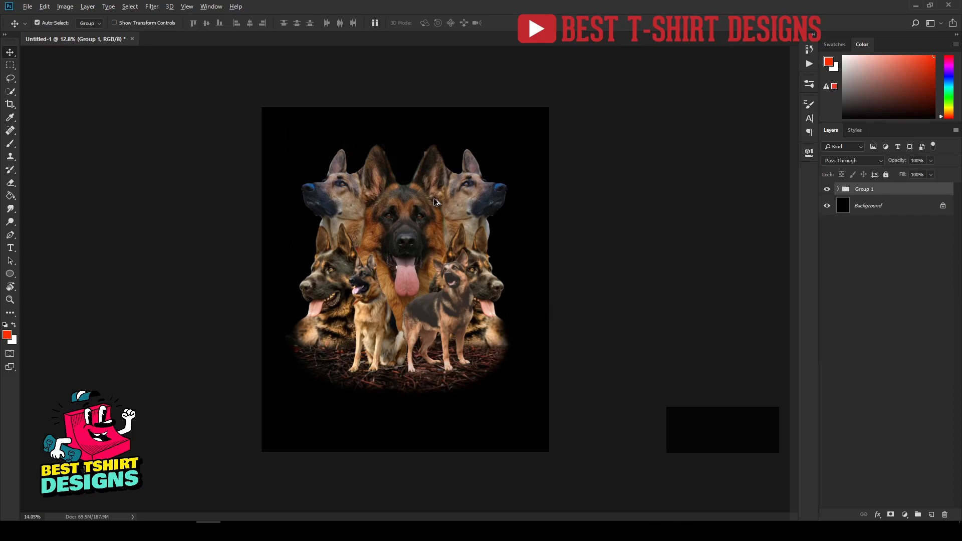
Step: Add a Hue/Saturation adjustment layer above the group and raise the Yellows saturation to +65 by sampling the central dog's fur
{"action": "key", "text": "ctrl+0"}
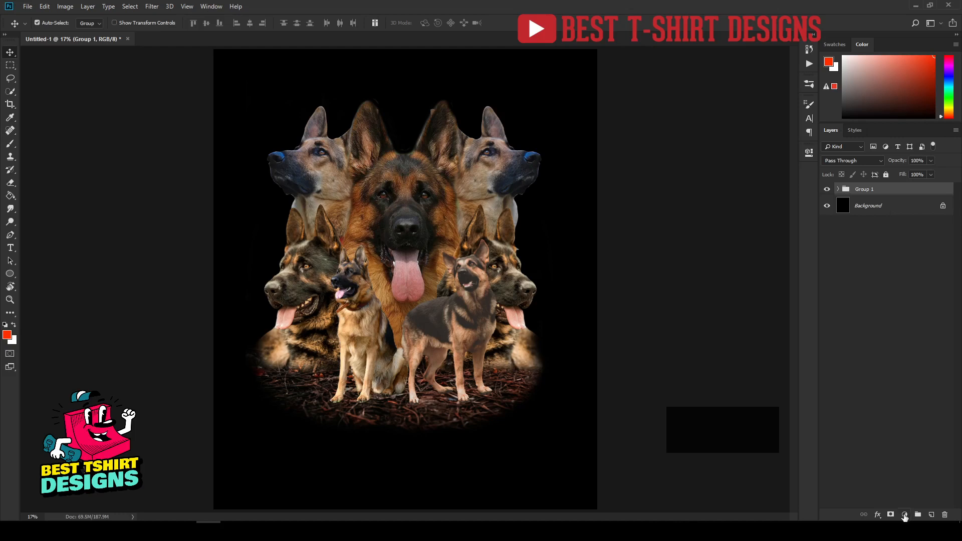
{"action": "left_click", "coordinate": [905, 515]}
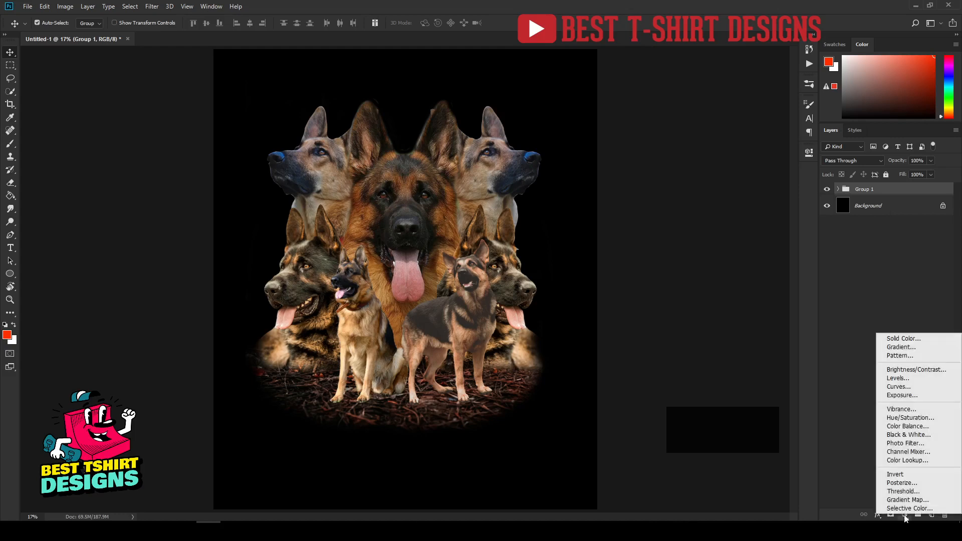
{"action": "left_click", "coordinate": [900, 419]}
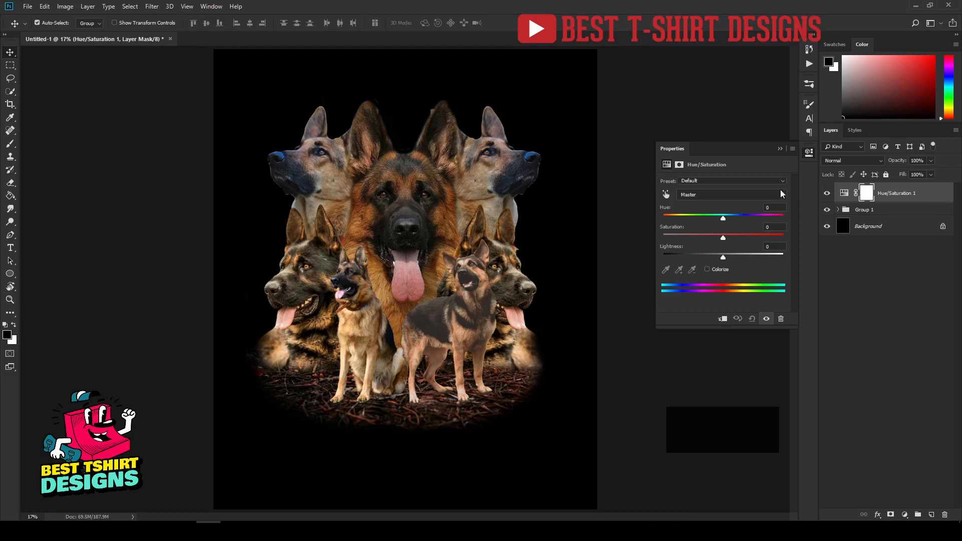
{"action": "left_click", "coordinate": [665, 195]}
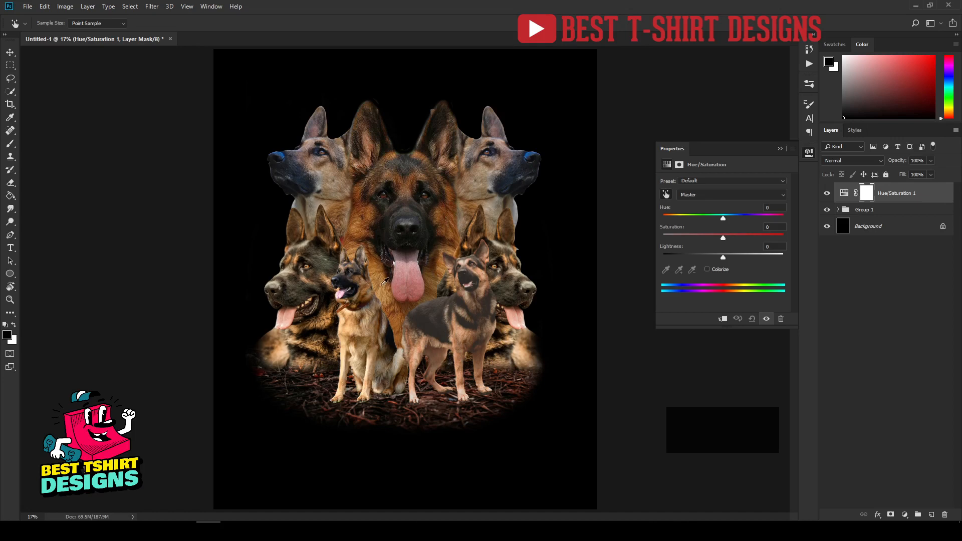
{"action": "left_click", "coordinate": [381, 288]}
{"action": "left_click_drag", "start_coordinate": [381, 288], "coordinate": [415, 287]}
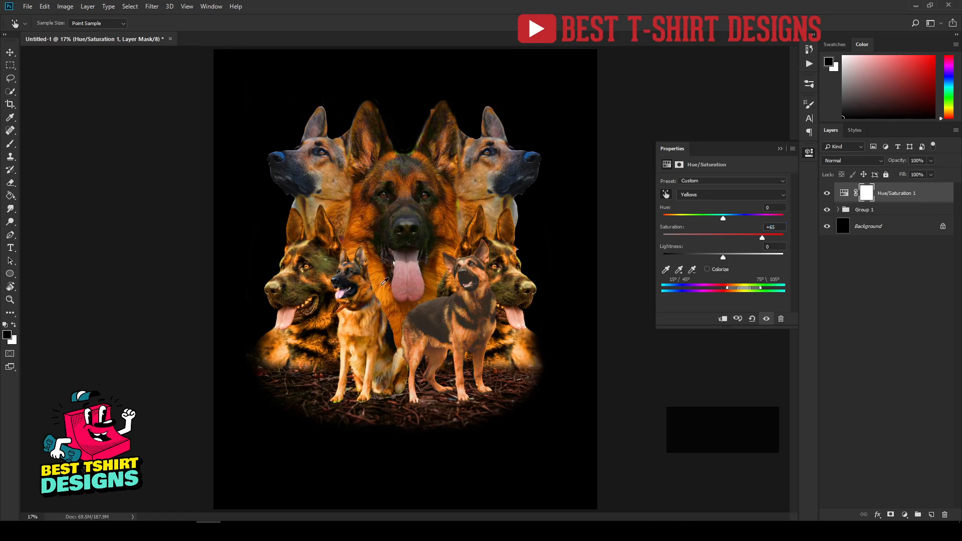
Step: Fine-tune the saturation by sampling the dogs' fur in the image, bringing the Reds to +62
{"action": "left_click_drag", "start_coordinate": [483, 175], "coordinate": [499, 176]}
{"action": "left_click_drag", "start_coordinate": [396, 320], "coordinate": [387, 321]}
{"action": "mouse_move", "coordinate": [464, 339]}
{"action": "left_mouse_down"}
{"action": "mouse_move", "coordinate": [374, 341]}
{"action": "mouse_move", "coordinate": [454, 341]}
{"action": "left_mouse_up"}
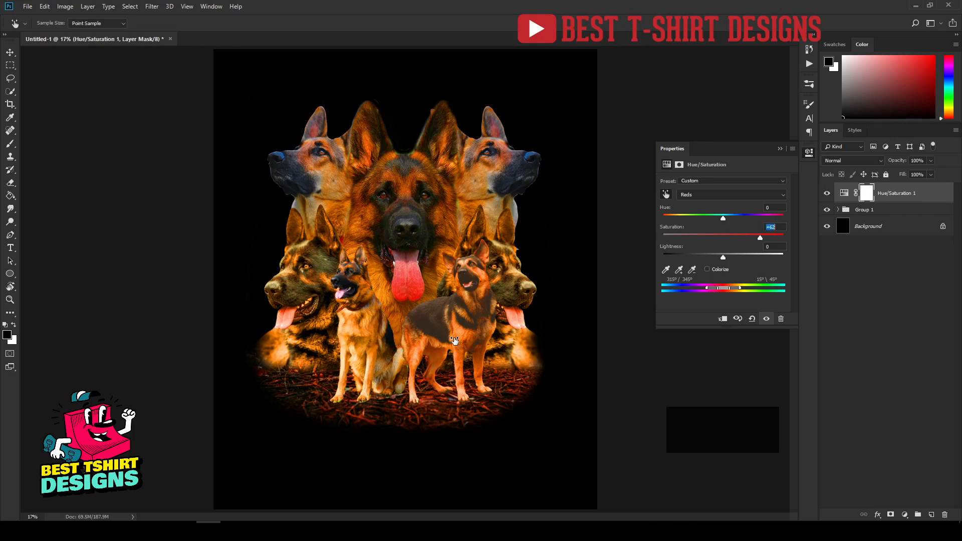
{"action": "key", "text": "v"}
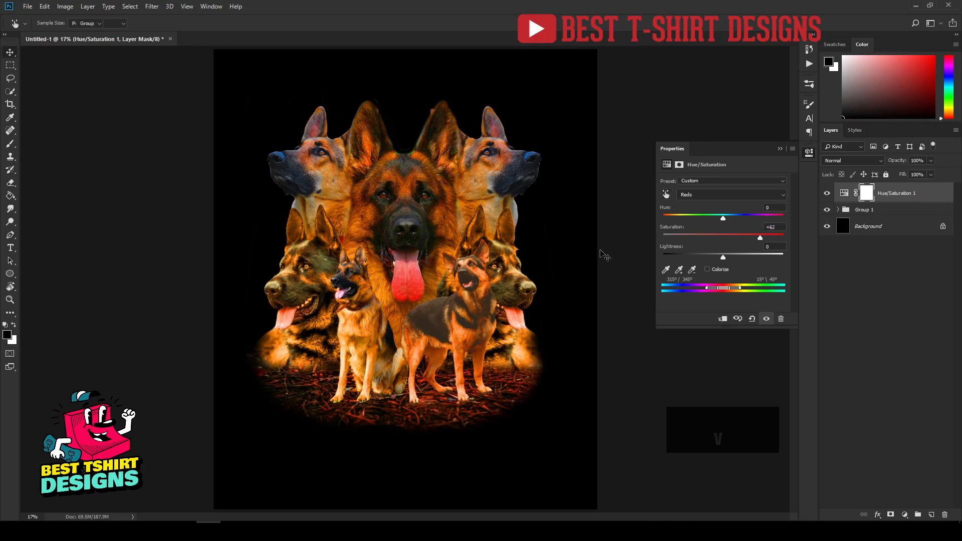
{"action": "left_click", "coordinate": [619, 249]}
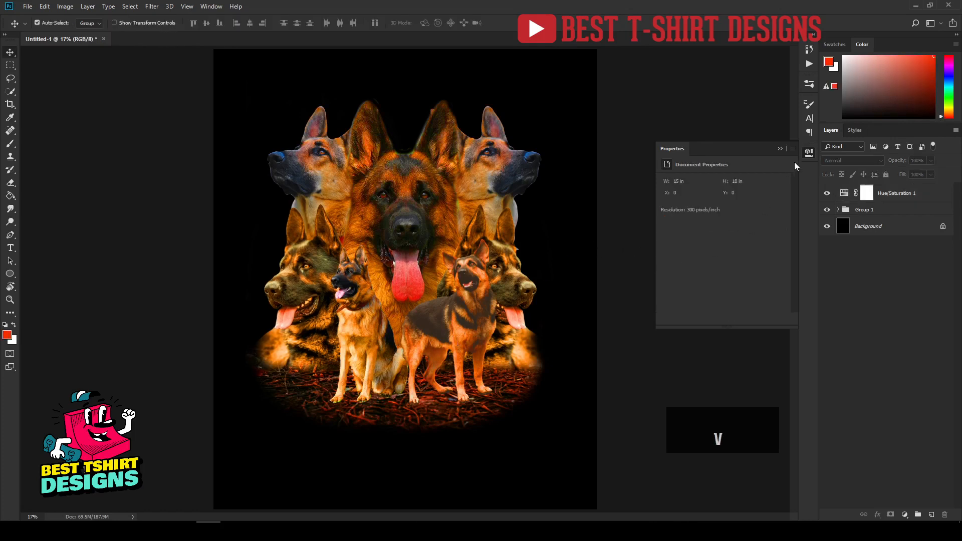
{"action": "left_click", "coordinate": [809, 153]}
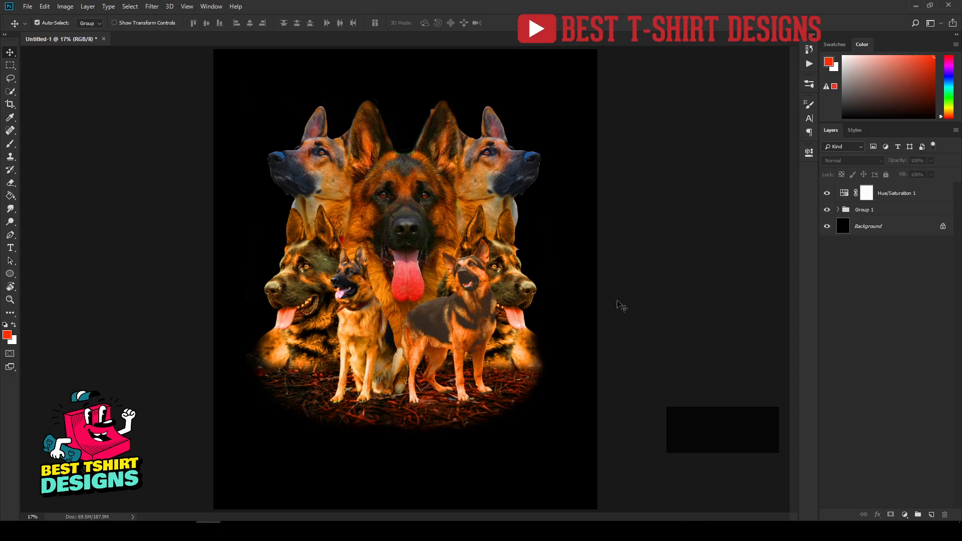
Step: Place the wizard hat PNG into the document as a new layer
{"action": "scroll", "coordinate": [617, 309], "scroll_direction": "down", "scroll_amount": 2}
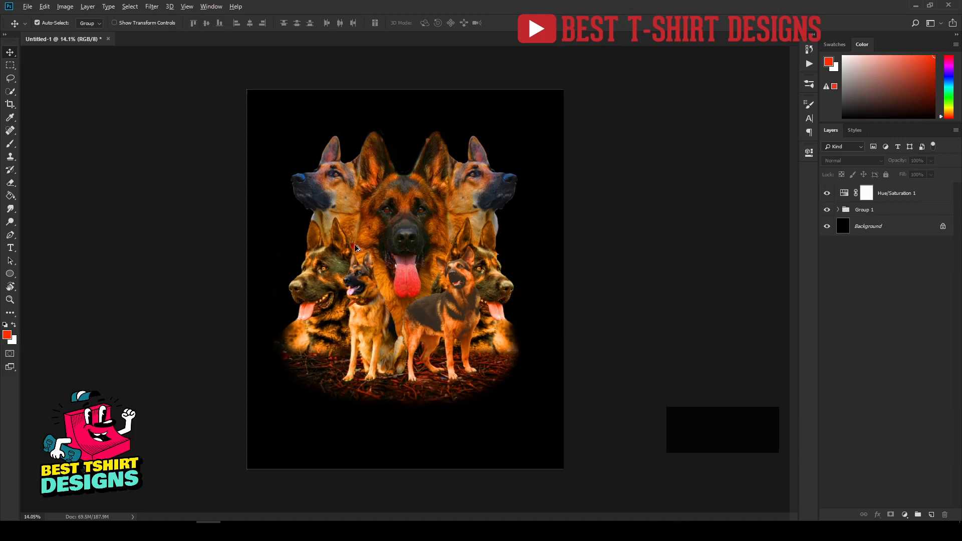
{"action": "scroll", "coordinate": [358, 248], "scroll_direction": "up", "scroll_amount": 1}
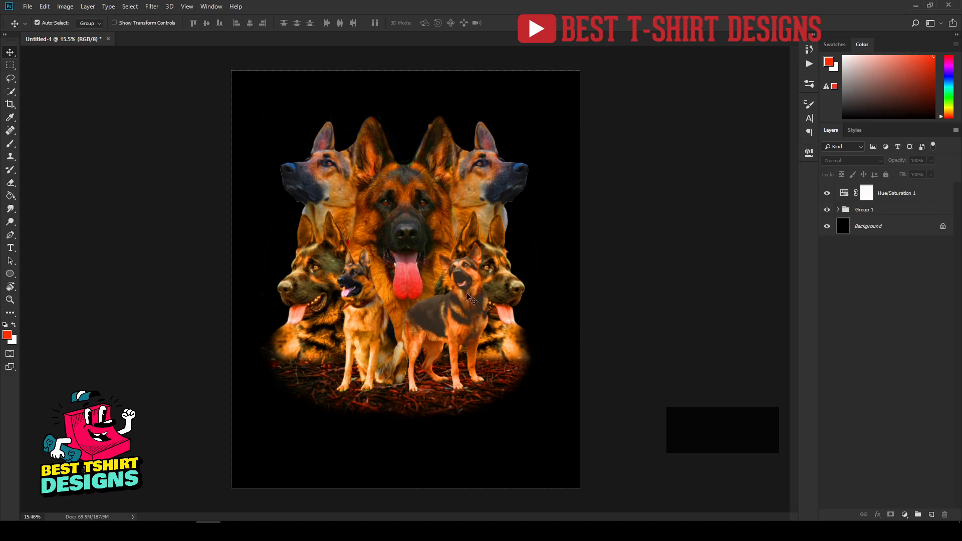
{"action": "left_click", "coordinate": [30, 9]}
{"action": "left_click", "coordinate": [55, 206]}
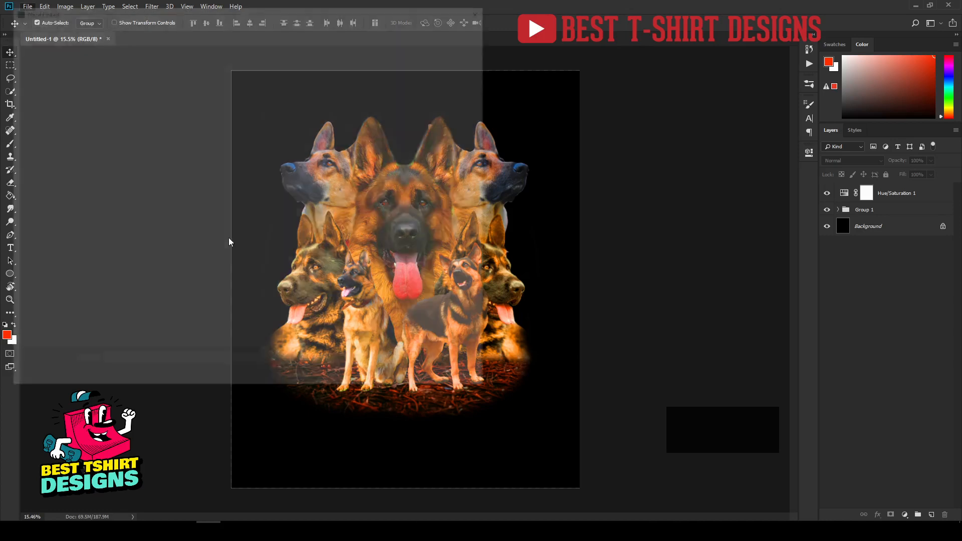
{"action": "double_click", "coordinate": [447, 90]}
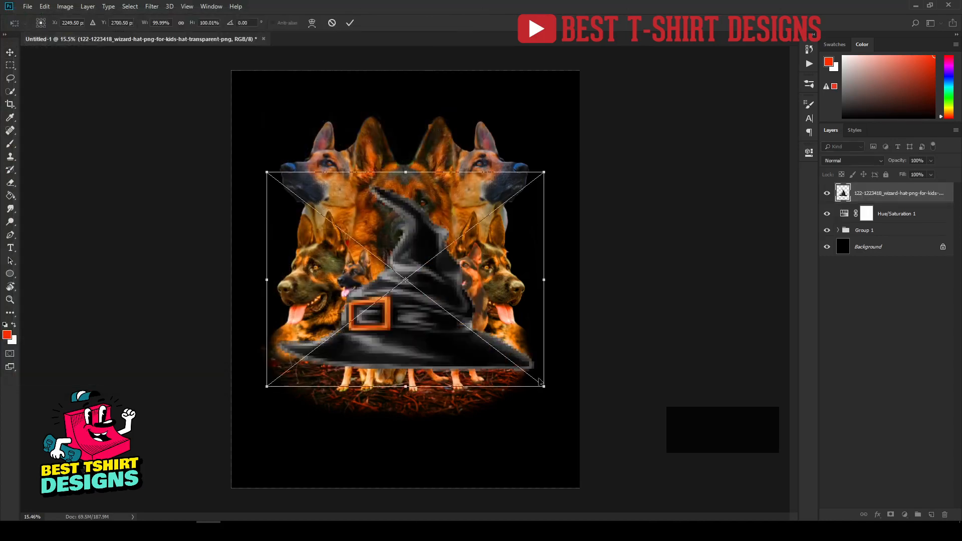
Step: Scale the wizard hat to about 58%, rotate it about 8 degrees clockwise, and set it on the central dog's head
{"action": "left_click_drag", "start_coordinate": [545, 388], "coordinate": [519, 367]}
{"action": "left_click_drag", "start_coordinate": [443, 296], "coordinate": [441, 129]}
{"action": "left_click_drag", "start_coordinate": [522, 200], "coordinate": [486, 187]}
{"action": "left_click_drag", "start_coordinate": [430, 141], "coordinate": [430, 154]}
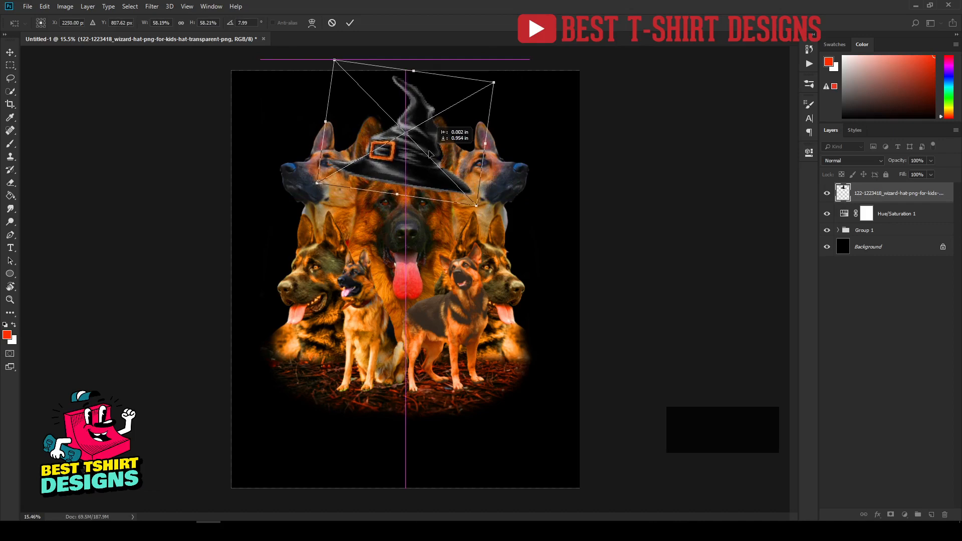
{"action": "key", "text": "Return"}
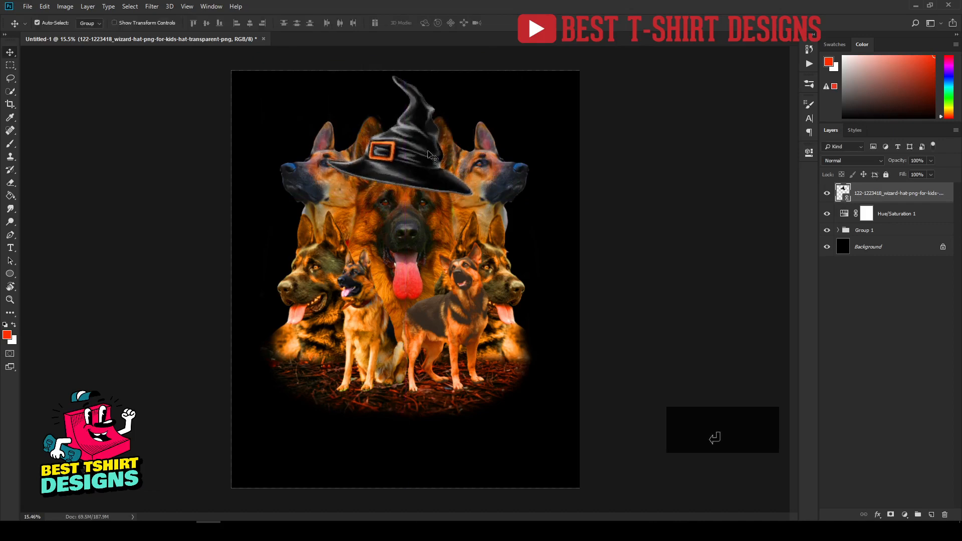
Step: Move the wizard hat layer beneath the Hue/Saturation adjustment layer, directly above the dog group
{"action": "scroll", "coordinate": [431, 138], "scroll_direction": "up", "scroll_amount": 2}
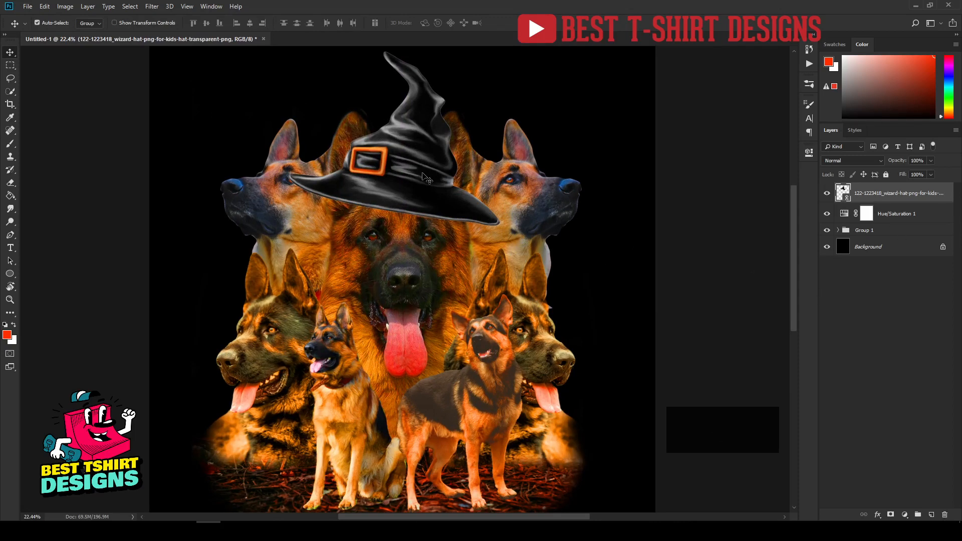
{"action": "left_click_drag", "start_coordinate": [890, 196], "coordinate": [891, 222]}
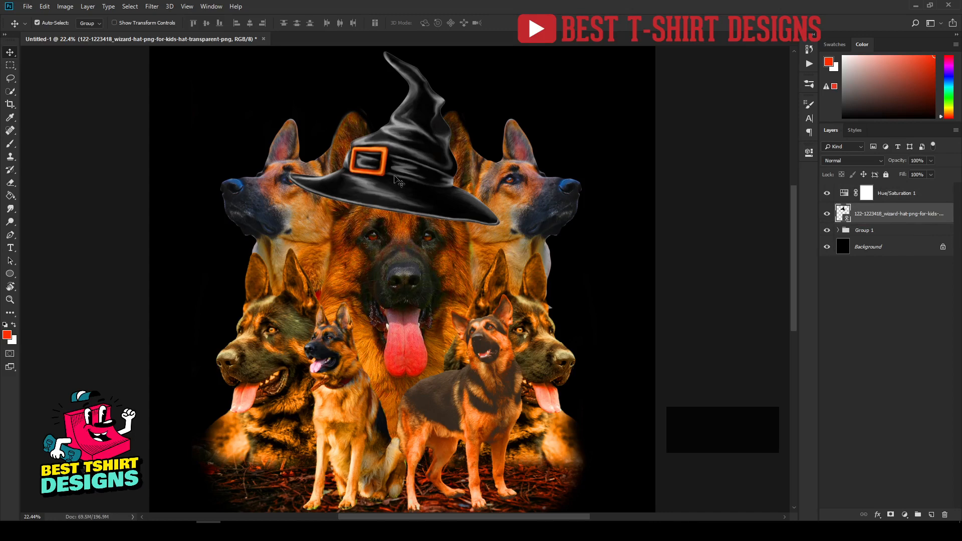
Step: Scale the wizard hat down to about 55% and move it slightly lower on the central dog's head
{"action": "scroll", "coordinate": [358, 270], "scroll_direction": "down", "scroll_amount": 2}
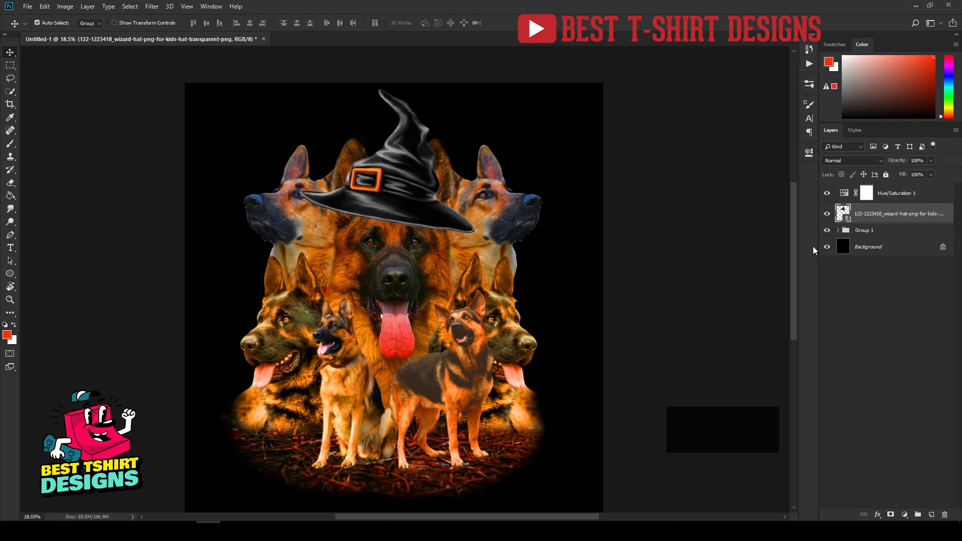
{"action": "key", "text": "ctrl+t"}
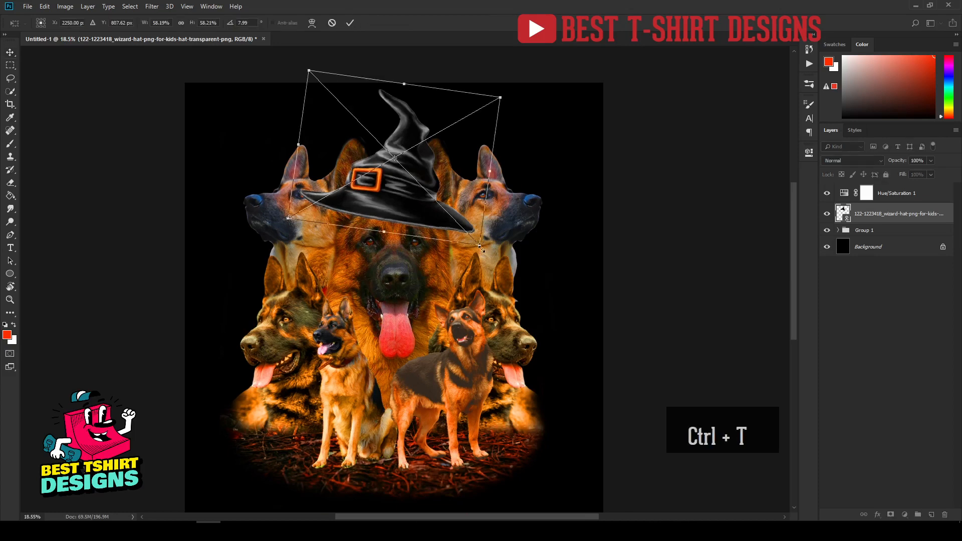
{"action": "left_click_drag", "start_coordinate": [478, 246], "coordinate": [475, 241]}
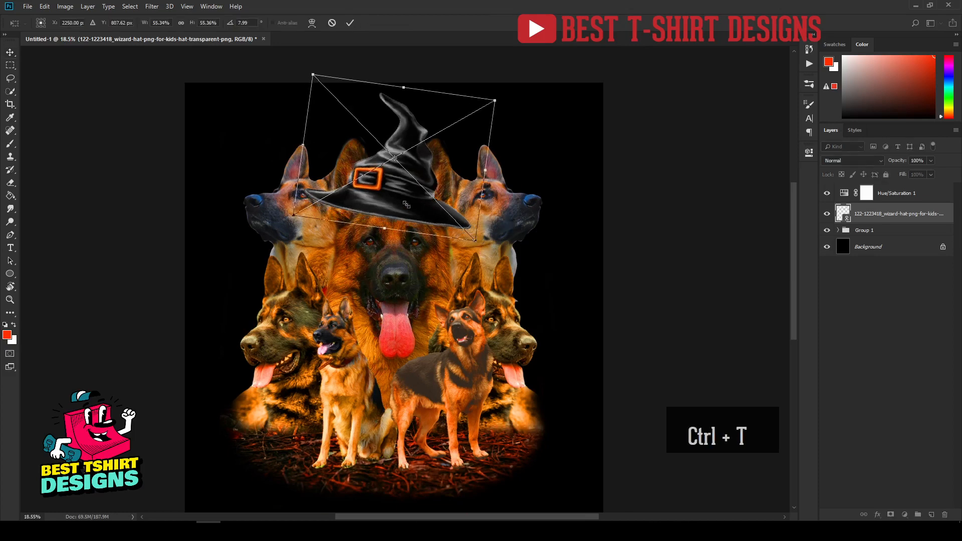
{"action": "left_click_drag", "start_coordinate": [406, 204], "coordinate": [408, 213]}
{"action": "key", "text": "Return"}
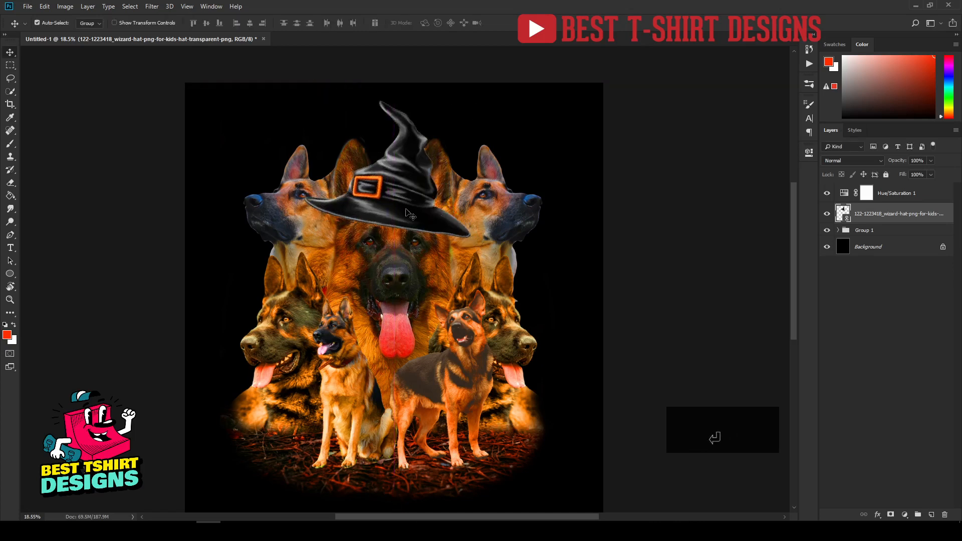
{"action": "key", "text": "Right"}
{"action": "left_click", "coordinate": [619, 273]}
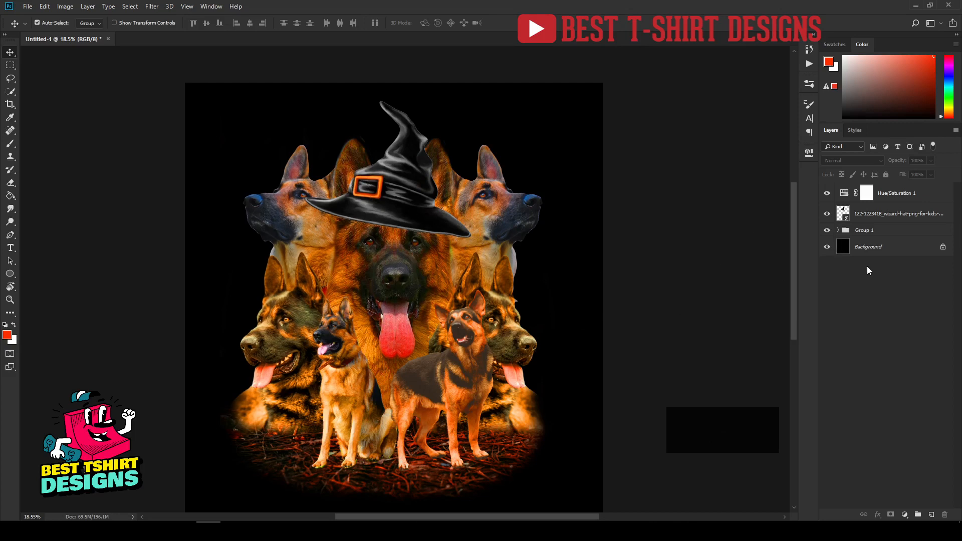
Step: Add a layer mask to the central dog's layer and paint out its ears around the wizard hat with a black brush
{"action": "left_click", "coordinate": [839, 231]}
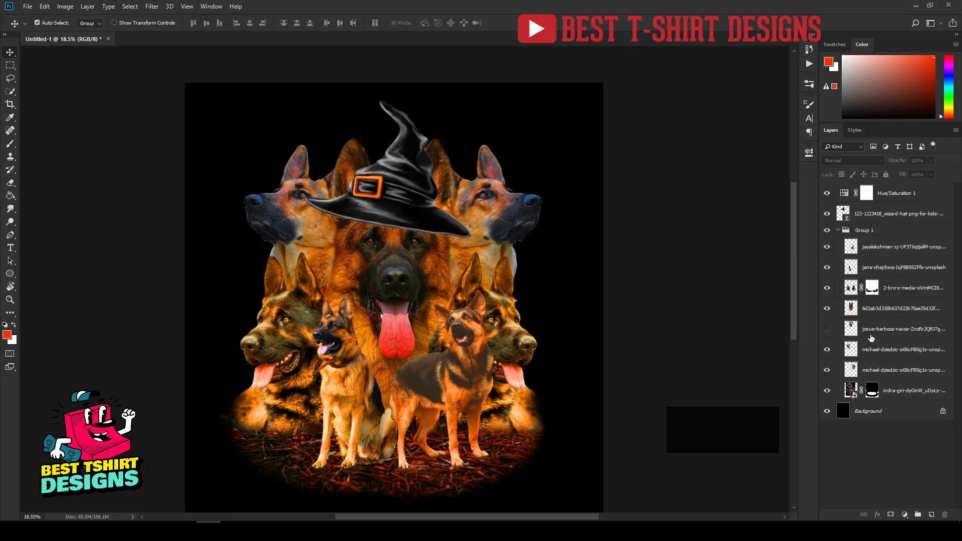
{"action": "left_click", "coordinate": [872, 312]}
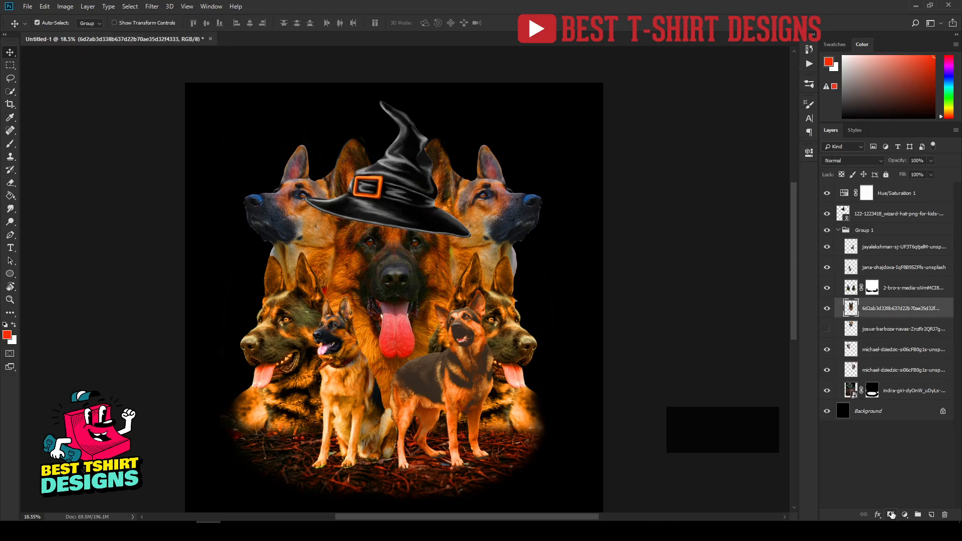
{"action": "left_click", "coordinate": [890, 515]}
{"action": "key", "text": "b"}
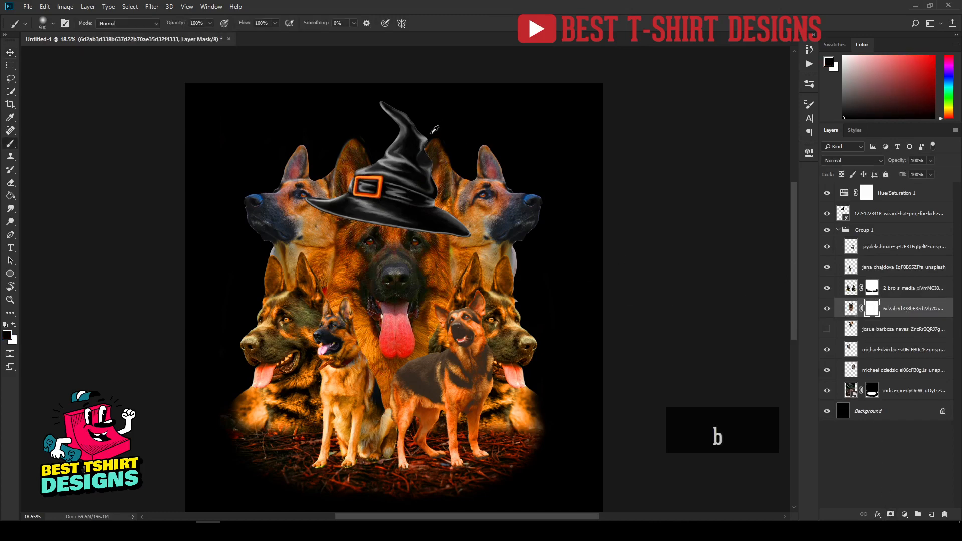
{"action": "scroll", "coordinate": [435, 131], "scroll_direction": "up", "scroll_amount": 3}
{"action": "scroll", "coordinate": [480, 268], "scroll_direction": "up", "scroll_amount": 1}
{"action": "mouse_move", "coordinate": [474, 265]}
{"action": "left_mouse_down"}
{"action": "mouse_move", "coordinate": [441, 249]}
{"action": "mouse_move", "coordinate": [450, 233]}
{"action": "mouse_move", "coordinate": [474, 232]}
{"action": "left_mouse_up"}
{"action": "mouse_move", "coordinate": [422, 203]}
{"action": "left_mouse_down"}
{"action": "mouse_move", "coordinate": [409, 224]}
{"action": "mouse_move", "coordinate": [441, 252]}
{"action": "mouse_move", "coordinate": [446, 242]}
{"action": "left_mouse_up"}
{"action": "mouse_move", "coordinate": [330, 211]}
{"action": "left_mouse_down"}
{"action": "mouse_move", "coordinate": [236, 227]}
{"action": "mouse_move", "coordinate": [285, 176]}
{"action": "mouse_move", "coordinate": [263, 189]}
{"action": "mouse_move", "coordinate": [274, 205]}
{"action": "mouse_move", "coordinate": [307, 217]}
{"action": "mouse_move", "coordinate": [293, 227]}
{"action": "mouse_move", "coordinate": [270, 213]}
{"action": "mouse_move", "coordinate": [292, 202]}
{"action": "mouse_move", "coordinate": [258, 189]}
{"action": "mouse_move", "coordinate": [361, 180]}
{"action": "mouse_move", "coordinate": [405, 162]}
{"action": "mouse_move", "coordinate": [419, 184]}
{"action": "mouse_move", "coordinate": [325, 179]}
{"action": "mouse_move", "coordinate": [253, 203]}
{"action": "mouse_move", "coordinate": [396, 225]}
{"action": "mouse_move", "coordinate": [477, 258]}
{"action": "mouse_move", "coordinate": [295, 160]}
{"action": "left_mouse_up"}
{"action": "key", "text": "ctrl+0"}
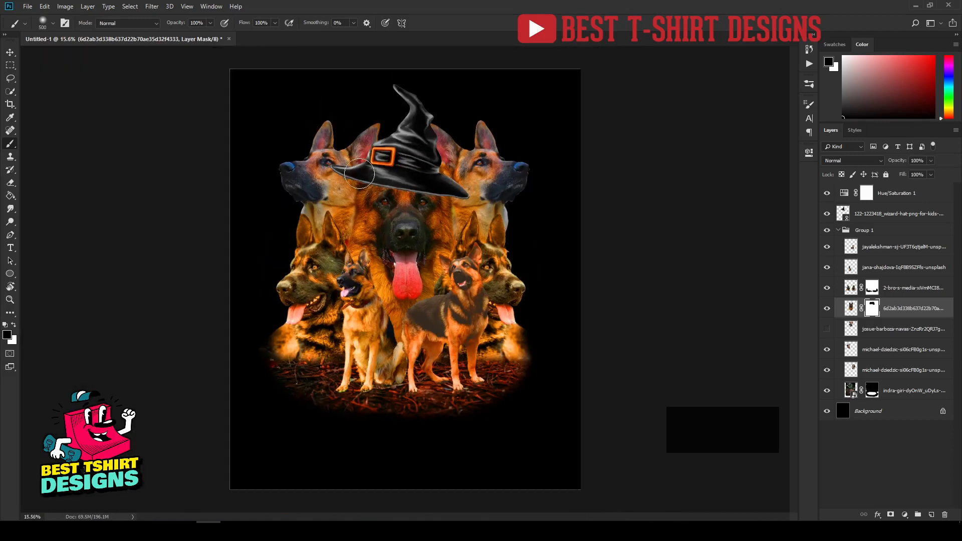
Step: Shift the wizard hat slightly to the right on the central dog's head
{"action": "key", "text": "v"}
{"action": "key", "text": "ctrl+2"}
{"action": "scroll", "coordinate": [424, 65], "scroll_direction": "up", "scroll_amount": 4}
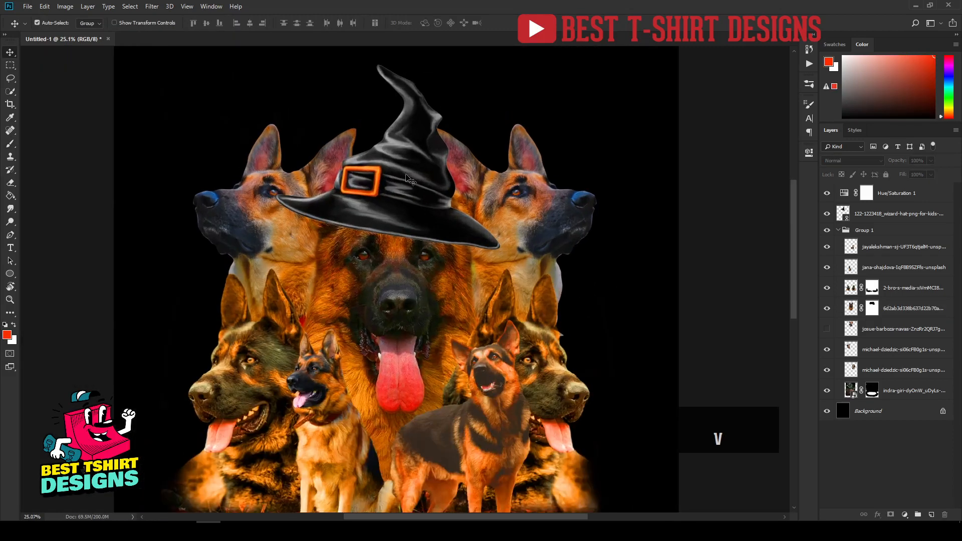
{"action": "left_click_drag", "start_coordinate": [403, 193], "coordinate": [406, 194]}
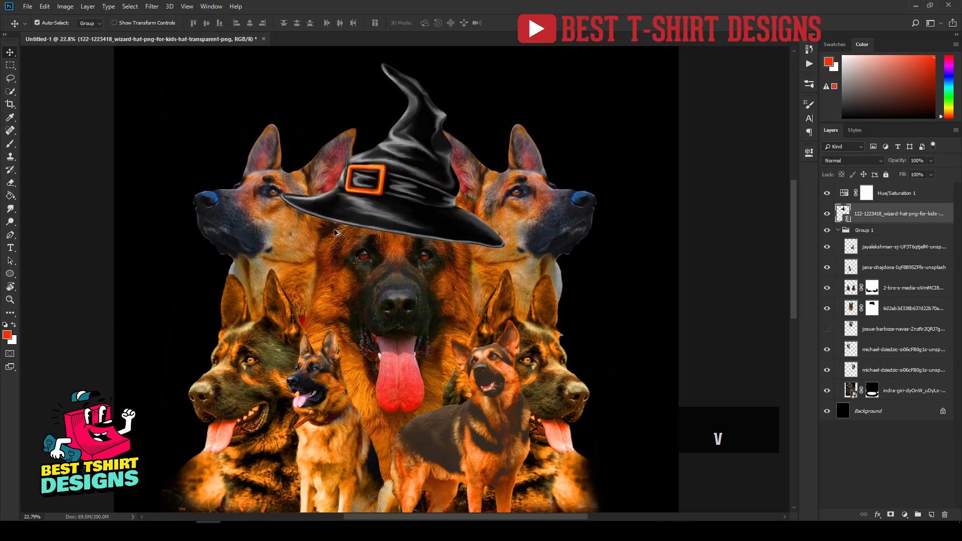
{"action": "scroll", "coordinate": [336, 216], "scroll_direction": "down", "scroll_amount": 3}
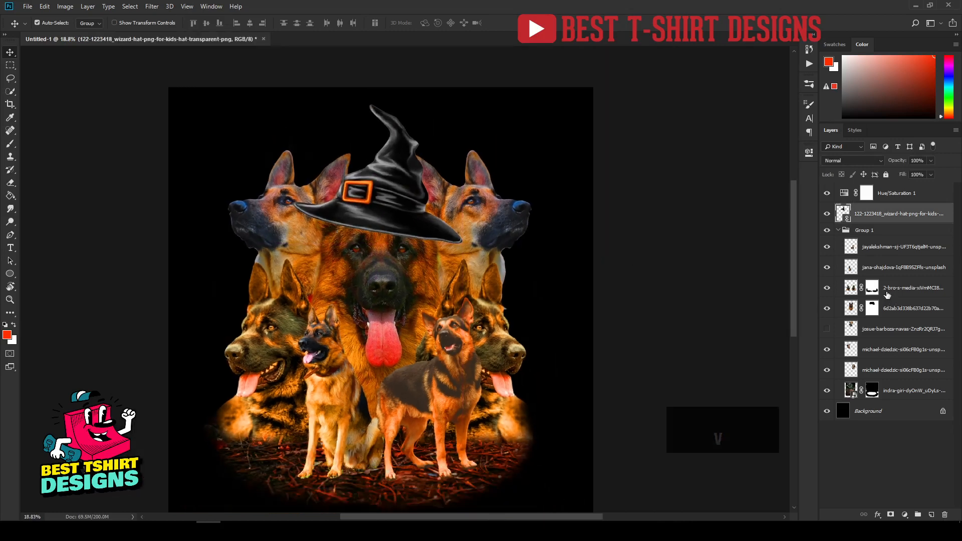
Step: Rasterize the wizard hat layer
{"action": "left_click", "coordinate": [904, 309]}
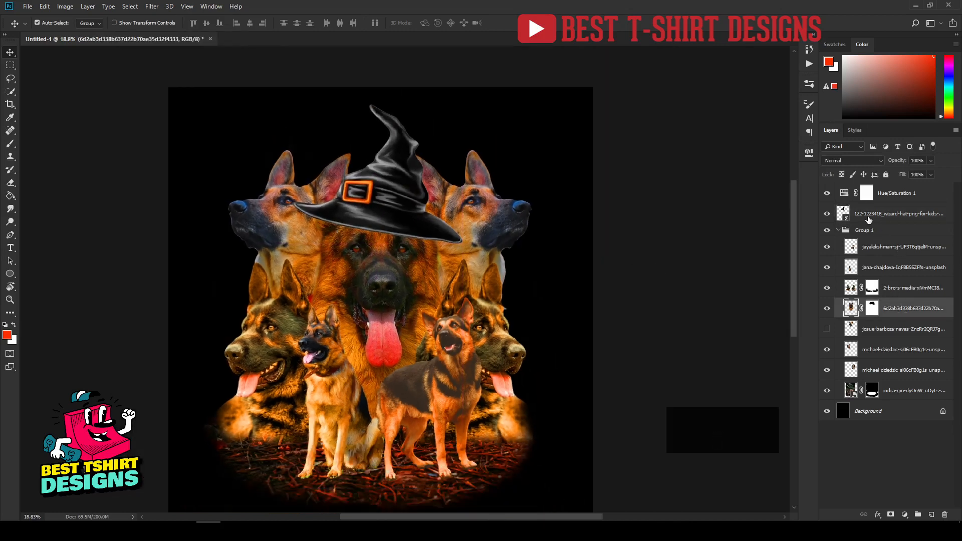
{"action": "right_click", "coordinate": [868, 215]}
{"action": "left_click", "coordinate": [767, 273]}
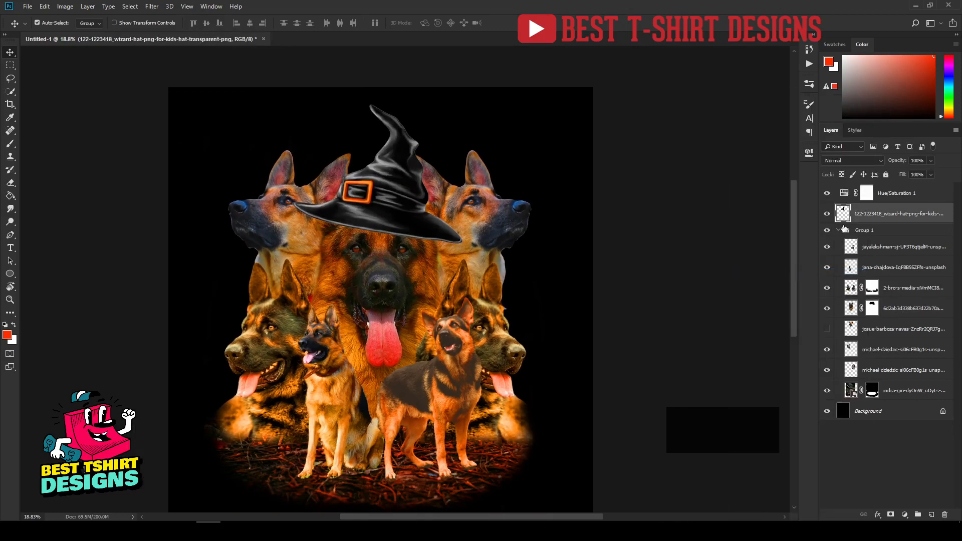
Step: Load the wizard hat's outline as a selection, paint it solid red on a new layer above the hat, and deselect
{"action": "key", "text": "ctrl"}
{"action": "left_click", "coordinate": [844, 213], "text": "ctrl"}
{"action": "left_click", "coordinate": [930, 515]}
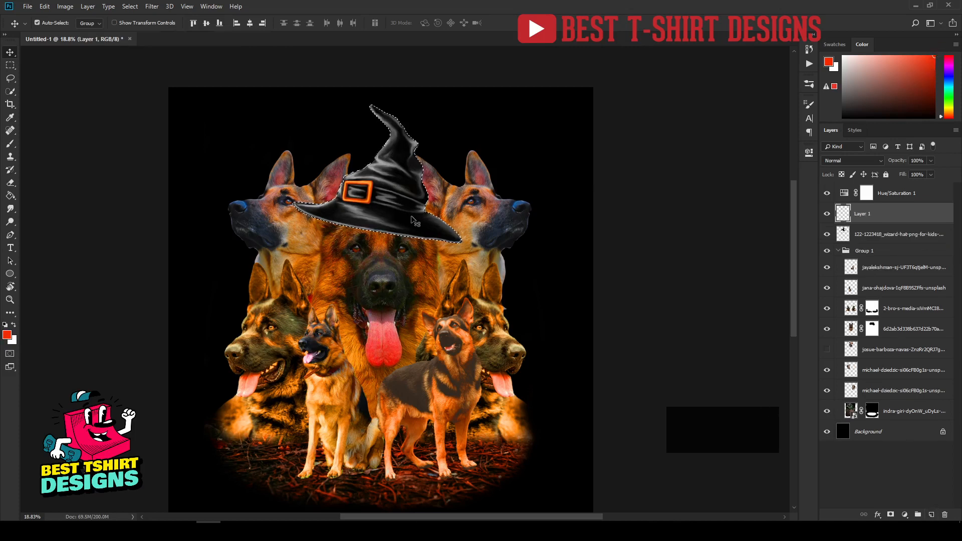
{"action": "key", "text": "b"}
{"action": "mouse_move", "coordinate": [416, 218]}
{"action": "left_mouse_down"}
{"action": "mouse_move", "coordinate": [488, 248]}
{"action": "mouse_move", "coordinate": [461, 229]}
{"action": "mouse_move", "coordinate": [378, 89]}
{"action": "mouse_move", "coordinate": [407, 212]}
{"action": "mouse_move", "coordinate": [310, 214]}
{"action": "mouse_move", "coordinate": [361, 224]}
{"action": "mouse_move", "coordinate": [281, 200]}
{"action": "left_mouse_up"}
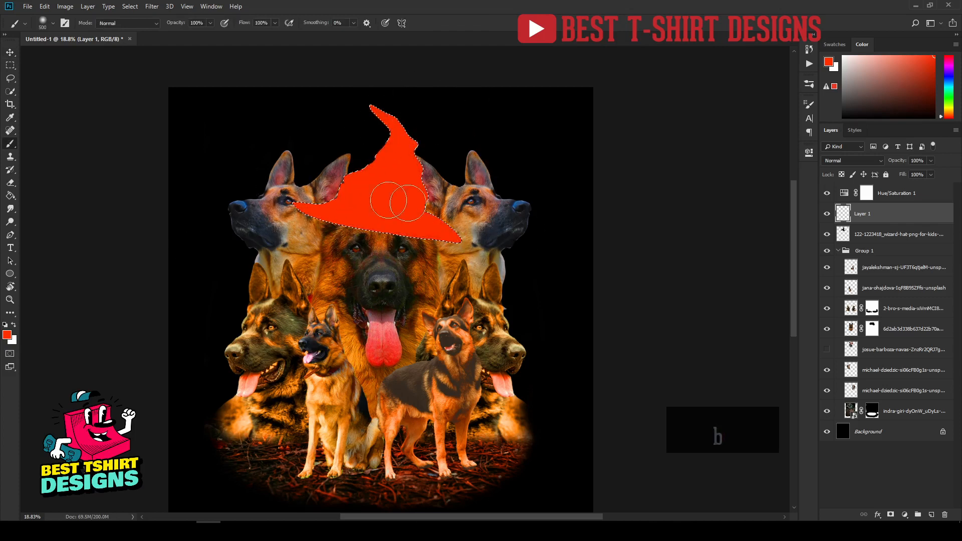
{"action": "key", "text": "ctrl+d"}
{"action": "key", "text": "v"}
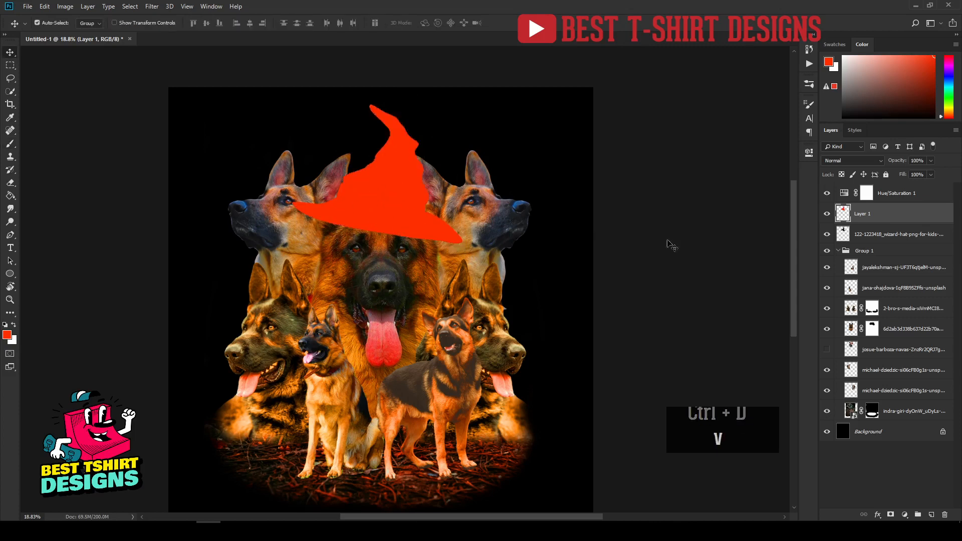
Step: Compare blend modes for the red hat layer and set it to Soft Light
{"action": "left_click", "coordinate": [842, 166]}
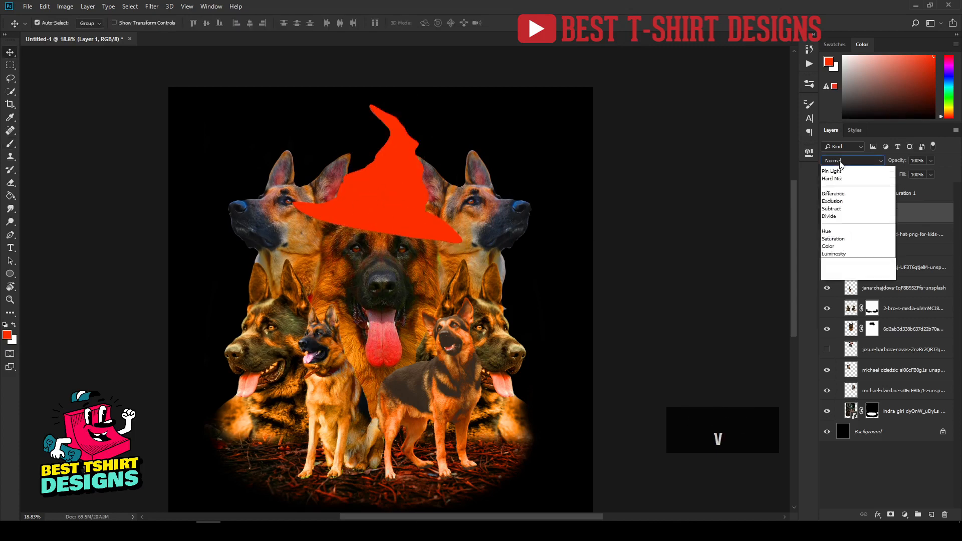
{"action": "left_click", "coordinate": [841, 184]}
{"action": "scroll", "coordinate": [837, 163], "scroll_direction": "down", "scroll_amount": 1}
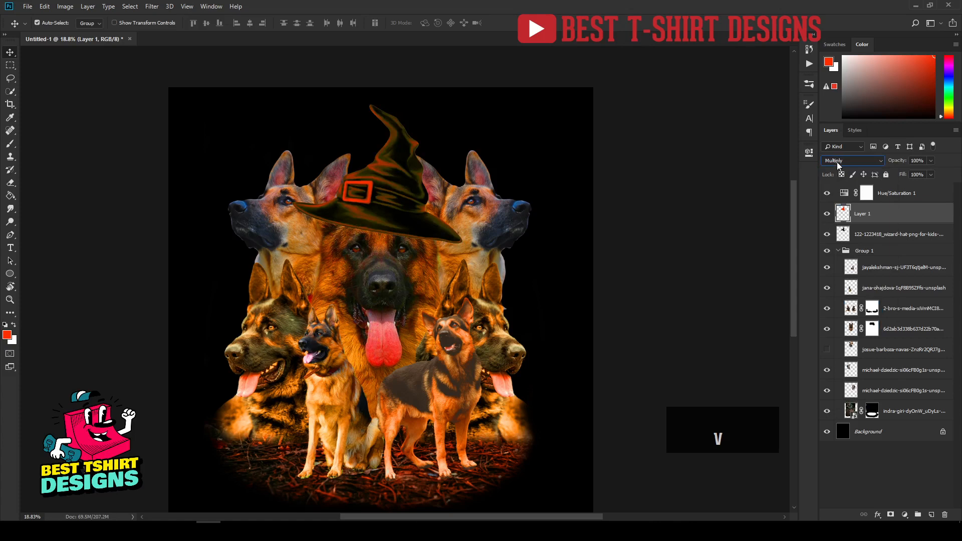
{"action": "scroll", "coordinate": [837, 163], "scroll_direction": "up", "scroll_amount": 1}
{"action": "scroll", "coordinate": [839, 165], "scroll_direction": "down", "scroll_amount": 2}
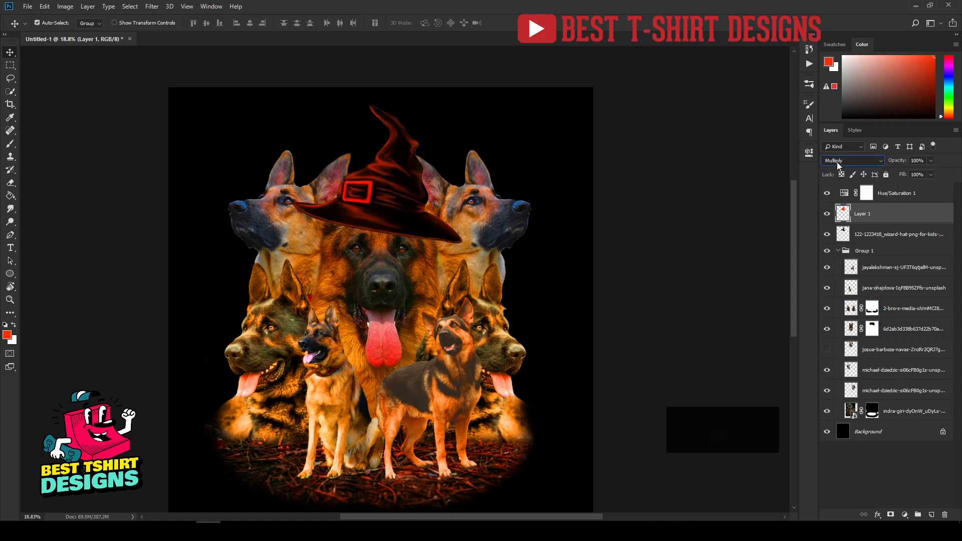
{"action": "scroll", "coordinate": [839, 165], "scroll_direction": "down", "scroll_amount": 3}
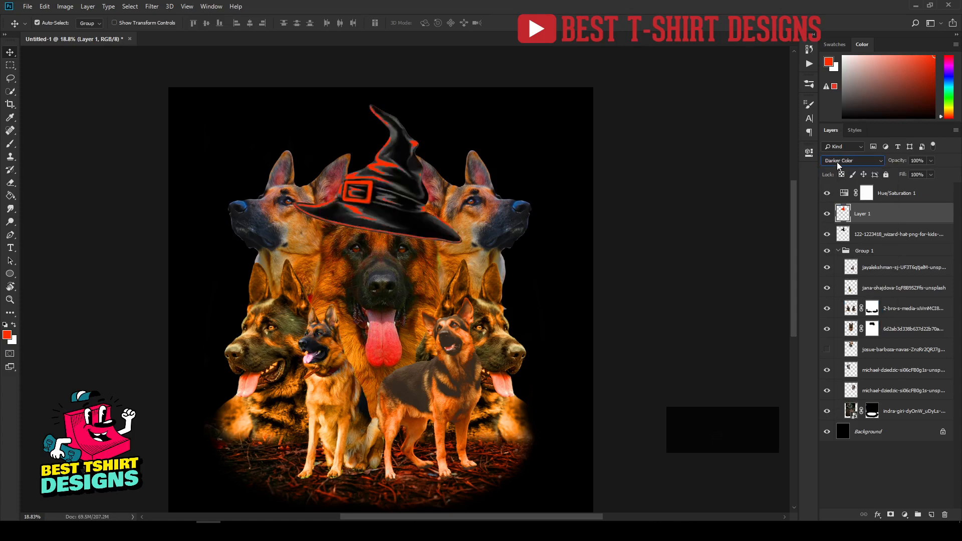
{"action": "scroll", "coordinate": [839, 165], "scroll_direction": "down", "scroll_amount": 3}
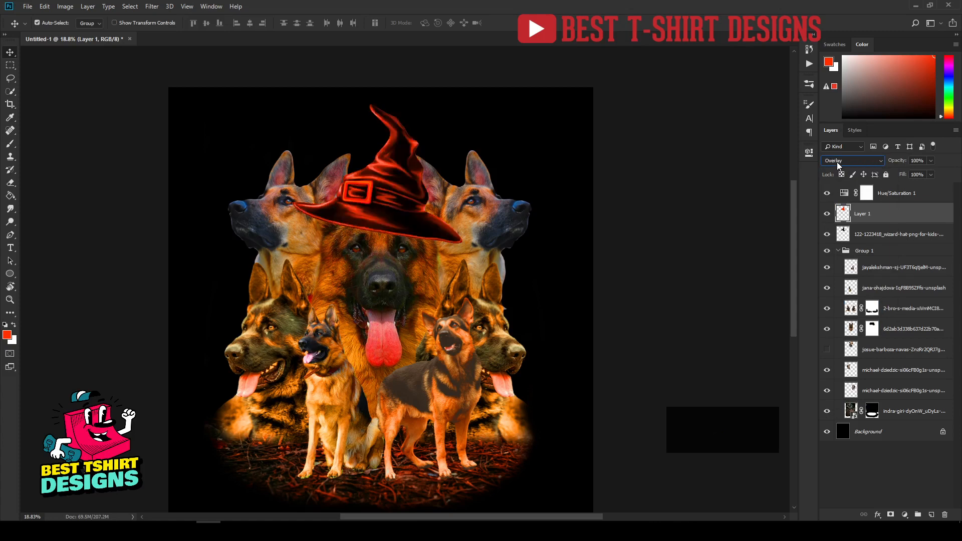
{"action": "scroll", "coordinate": [839, 166], "scroll_direction": "down", "scroll_amount": 1}
{"action": "scroll", "coordinate": [838, 165], "scroll_direction": "down", "scroll_amount": 1}
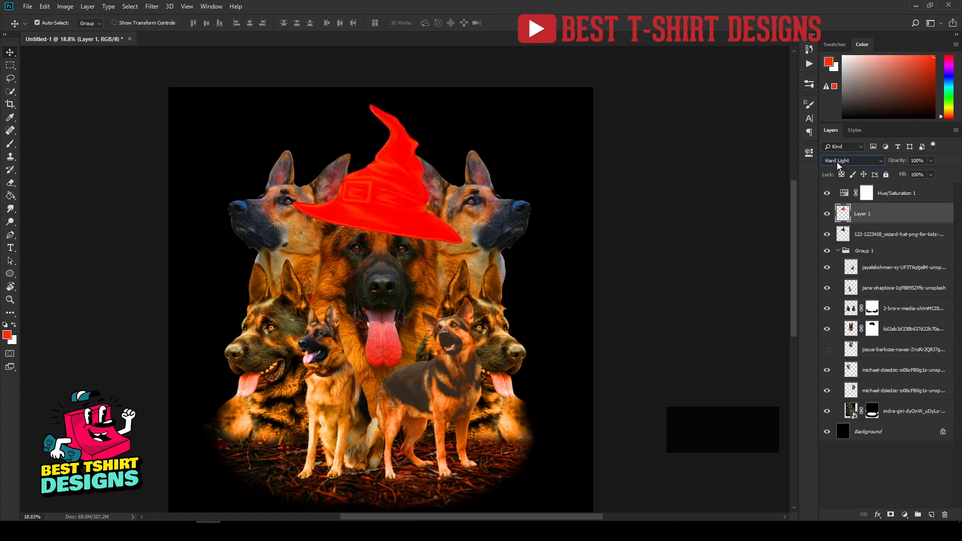
{"action": "scroll", "coordinate": [839, 166], "scroll_direction": "up", "scroll_amount": 1}
{"action": "left_click", "coordinate": [642, 223]}
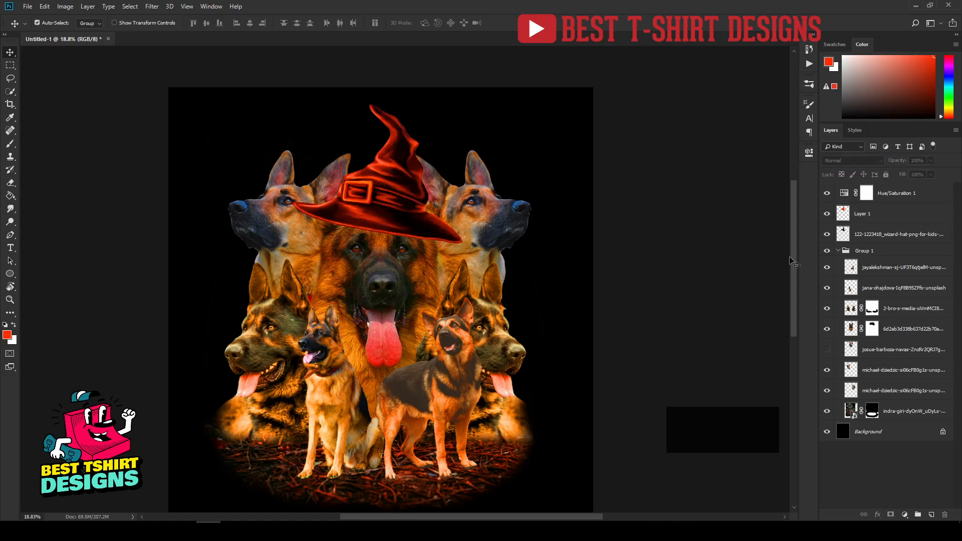
Step: Lower the red hat layer's opacity to 30%
{"action": "left_click", "coordinate": [896, 218]}
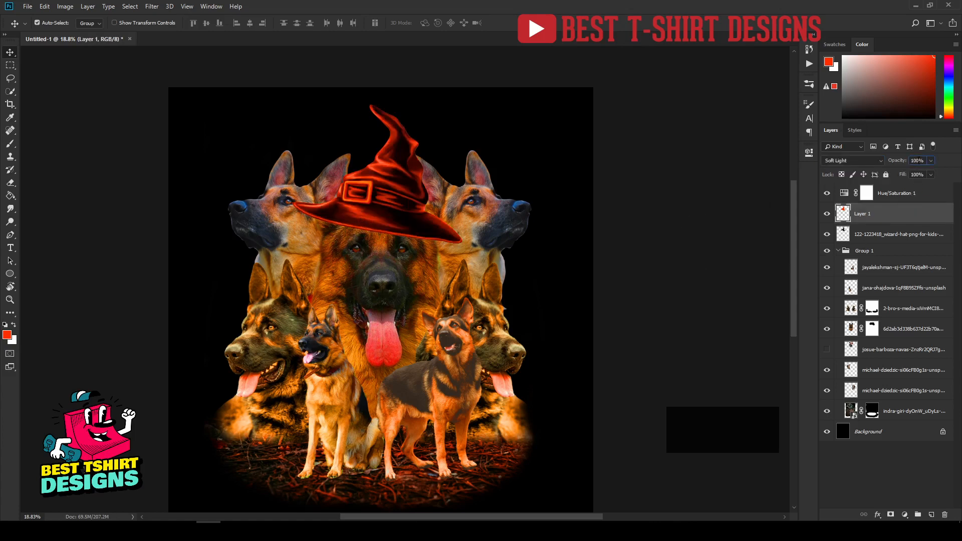
{"action": "scroll", "coordinate": [916, 160], "scroll_direction": "down", "scroll_amount": 3}
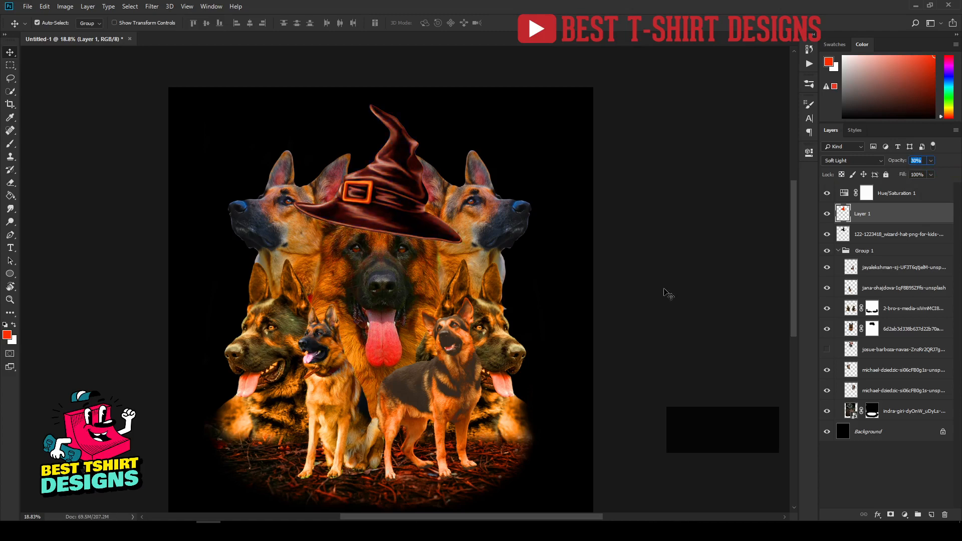
{"action": "left_click", "coordinate": [668, 294]}
{"action": "scroll", "coordinate": [668, 294], "scroll_direction": "down", "scroll_amount": 2}
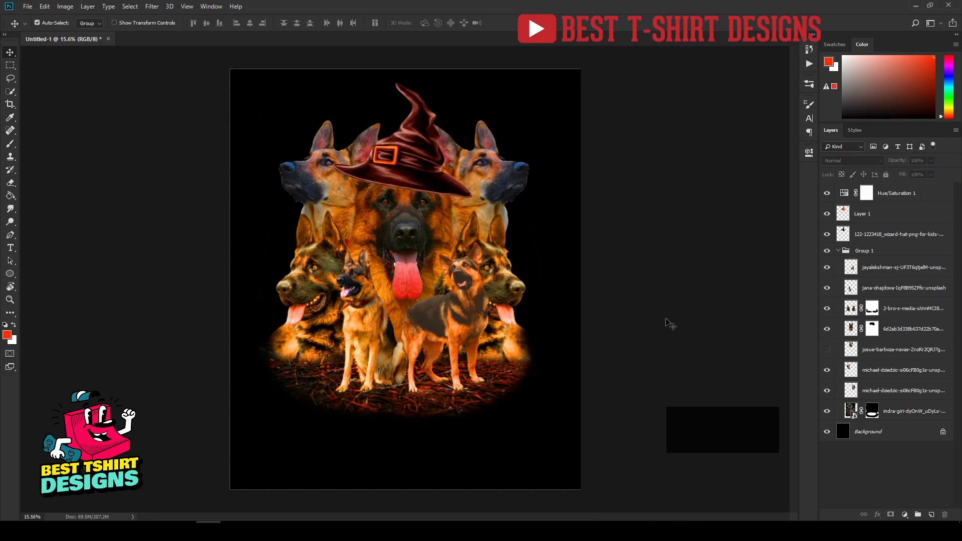
{"action": "left_click", "coordinate": [463, 329]}
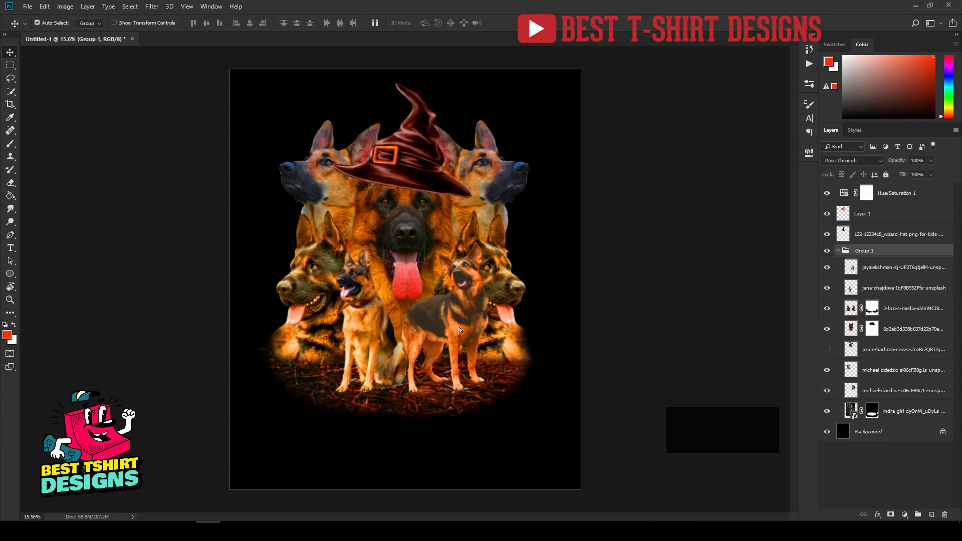
{"action": "left_click_drag", "start_coordinate": [461, 329], "coordinate": [455, 330]}
{"action": "key", "text": "ctrl+z"}
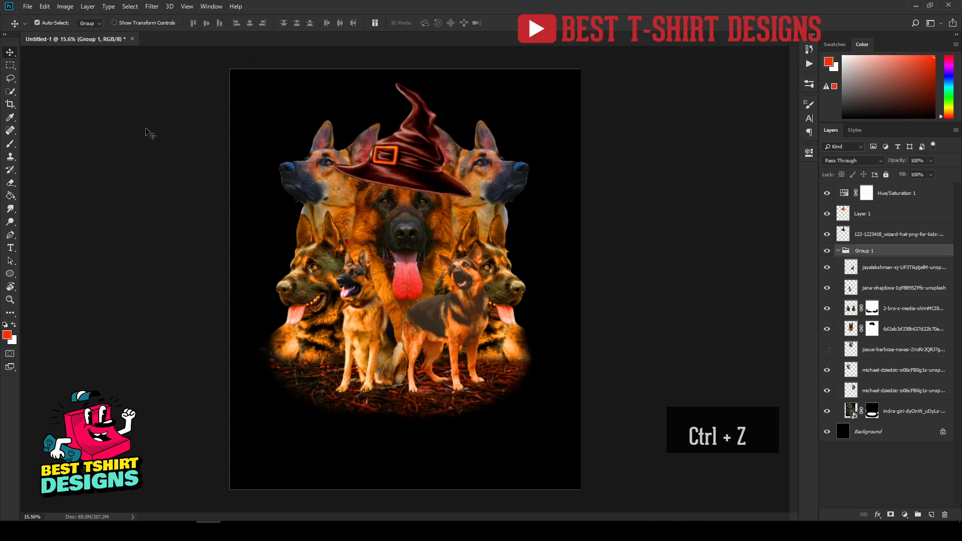
Step: Switch Auto-Select from Group to Layer and move the standing dog in front slightly to the left
{"action": "left_click", "coordinate": [95, 23]}
{"action": "left_click", "coordinate": [91, 36]}
{"action": "left_click", "coordinate": [880, 266]}
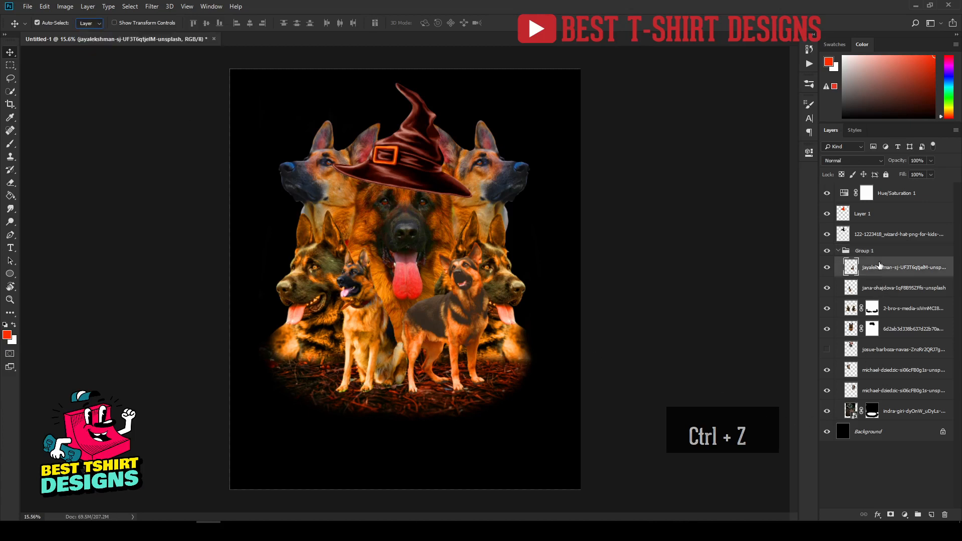
{"action": "left_click_drag", "start_coordinate": [455, 329], "coordinate": [462, 330]}
{"action": "left_click", "coordinate": [618, 345]}
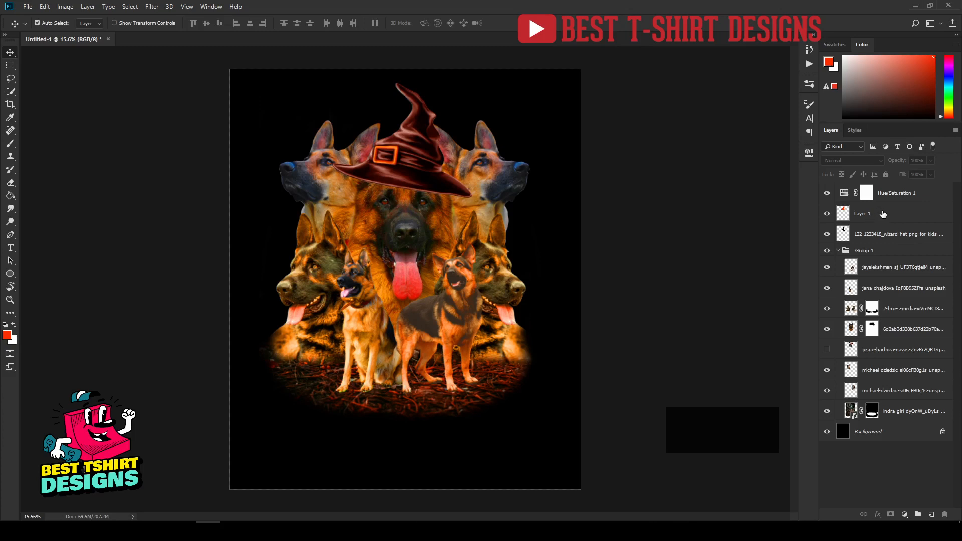
Step: Move the red overlay and wizard hat layers to the top of the dog group and collapse the group
{"action": "left_click", "coordinate": [882, 215]}
{"action": "left_click", "coordinate": [876, 236], "text": "shift"}
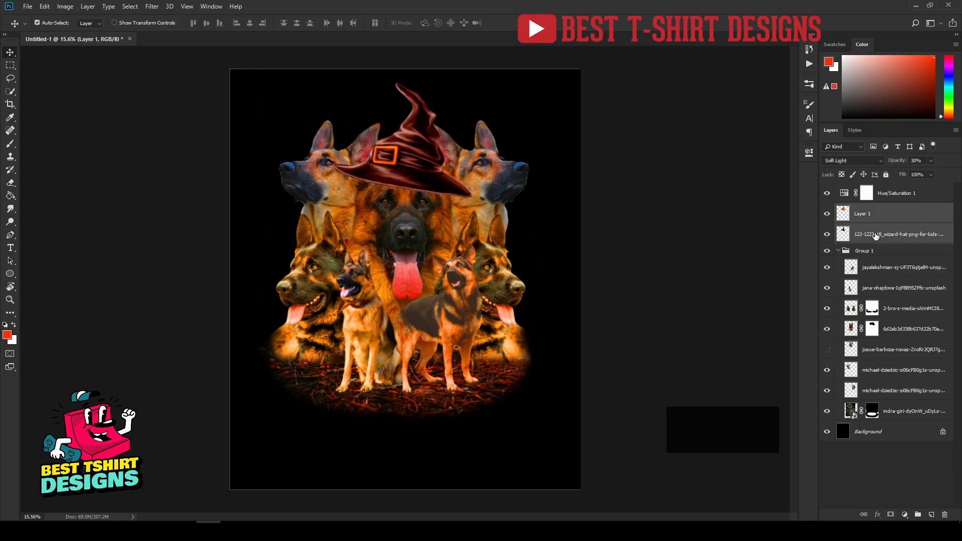
{"action": "left_click_drag", "start_coordinate": [878, 217], "coordinate": [881, 251]}
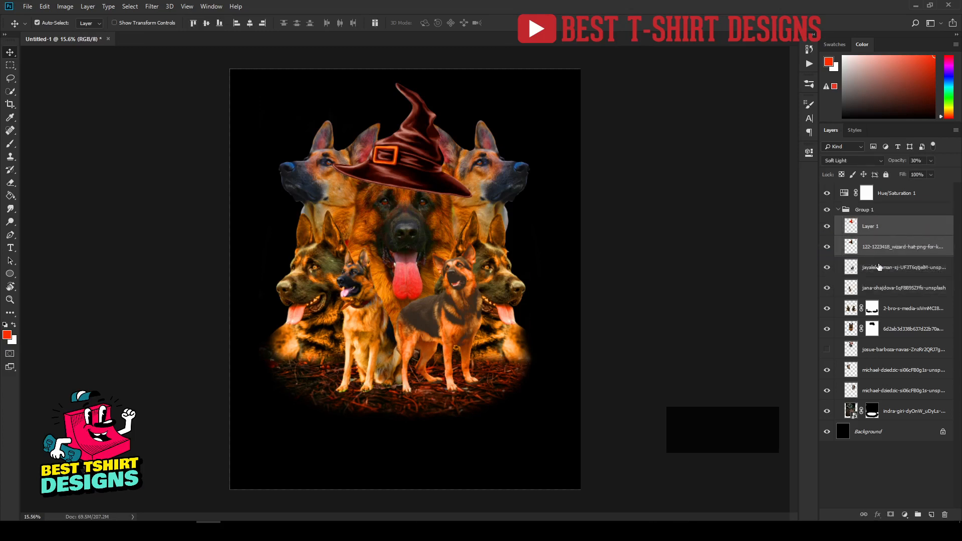
{"action": "left_click", "coordinate": [692, 299]}
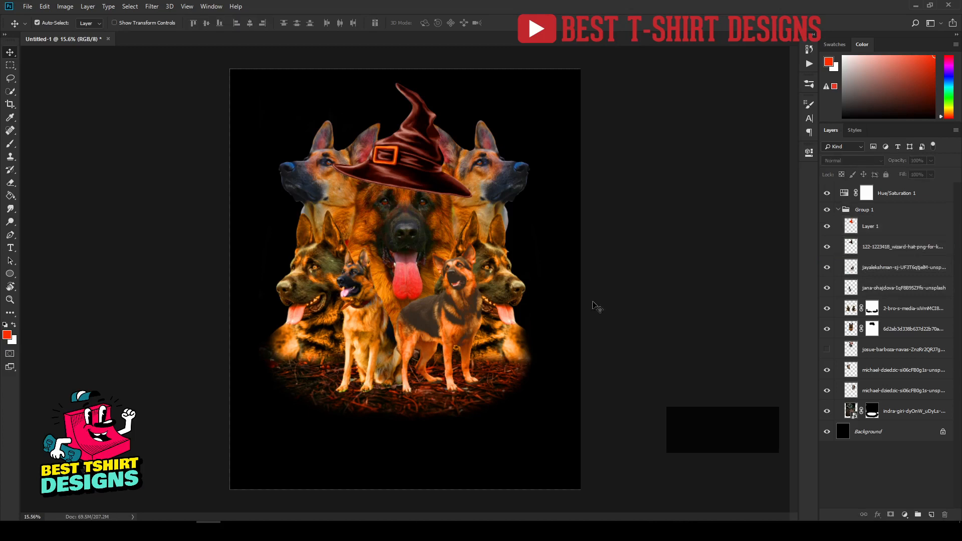
{"action": "left_click", "coordinate": [840, 212]}
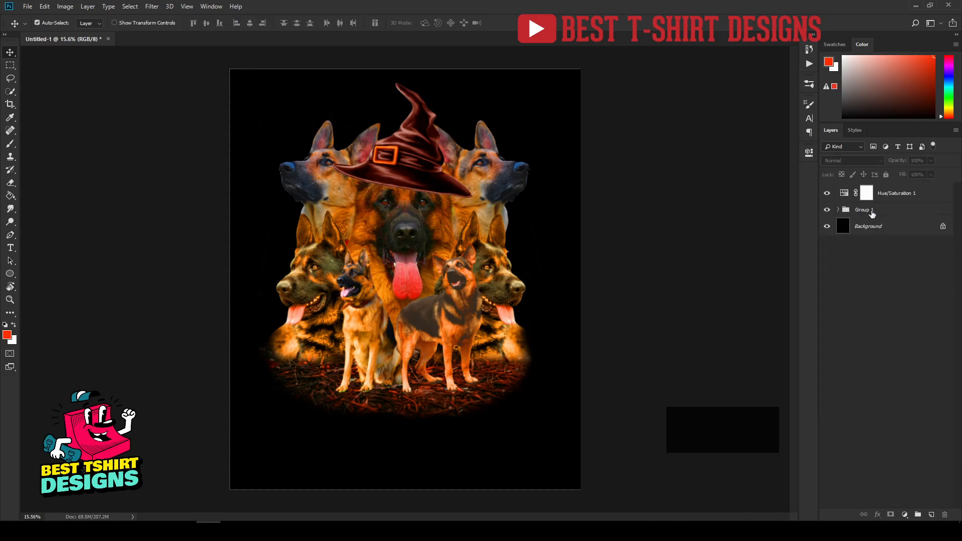
{"action": "left_click", "coordinate": [852, 211]}
{"action": "left_click", "coordinate": [418, 264]}
{"action": "left_click_drag", "start_coordinate": [419, 264], "coordinate": [419, 275]}
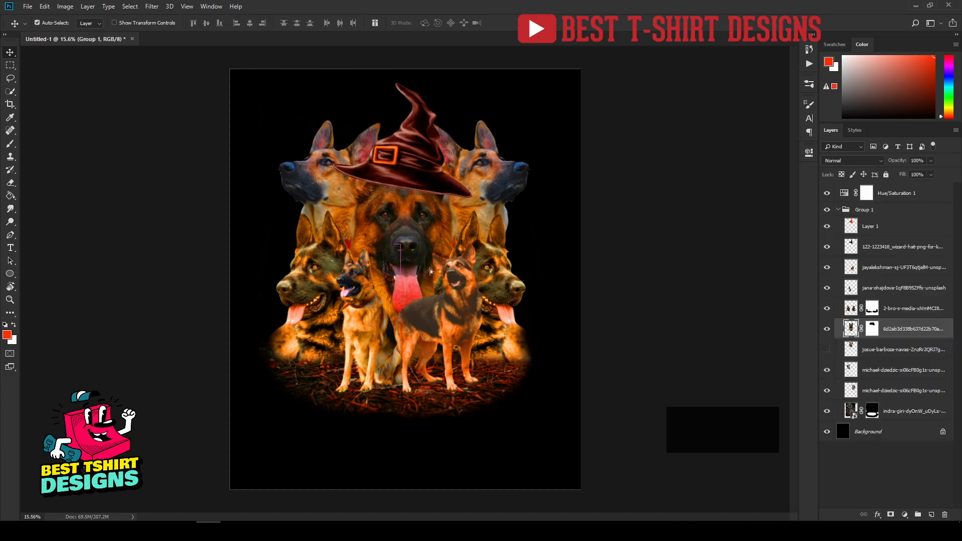
{"action": "key", "text": "ctrl+z"}
Step: Switch Auto-Select to Group and move the whole dog group straight down by about 1.06 in
{"action": "left_click", "coordinate": [88, 23]}
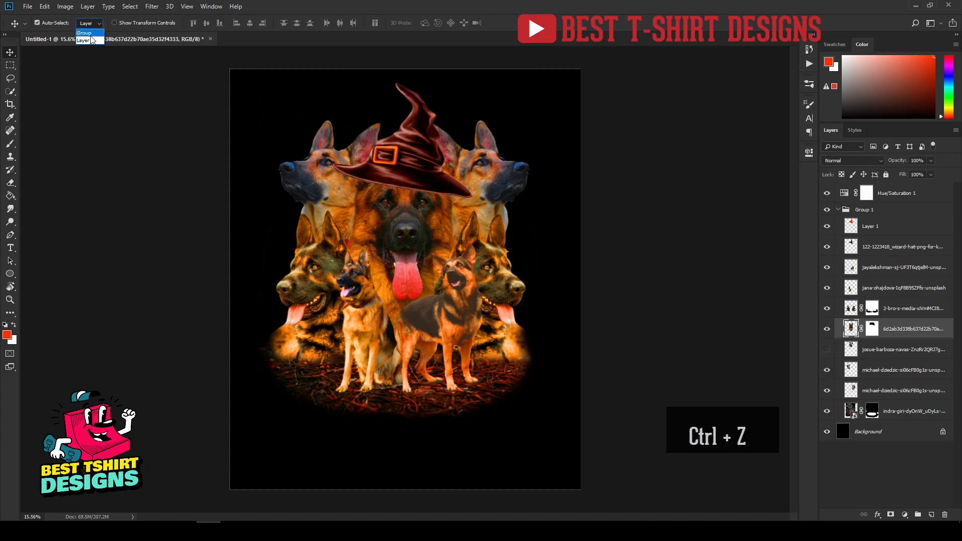
{"action": "left_click", "coordinate": [88, 32]}
{"action": "left_click_drag", "start_coordinate": [417, 239], "coordinate": [419, 264]}
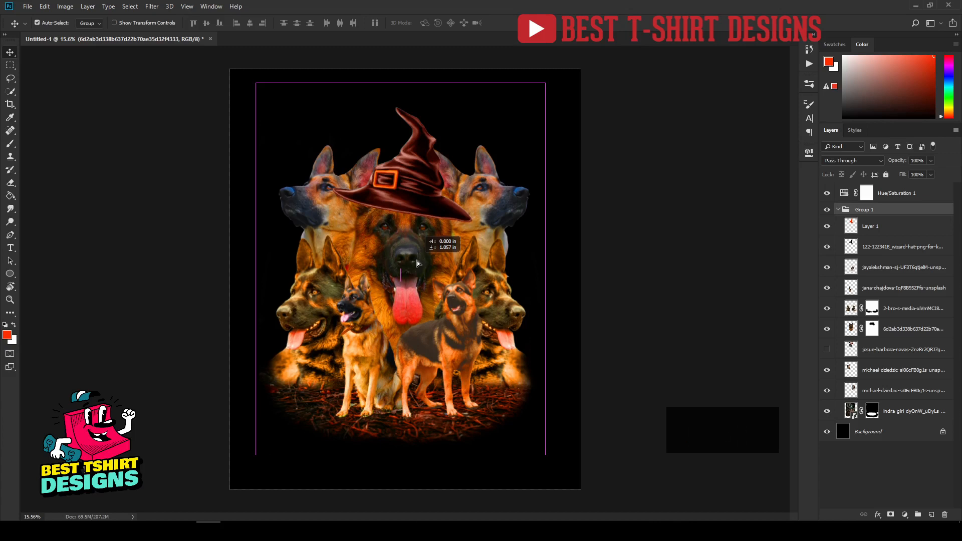
{"action": "left_click", "coordinate": [572, 269]}
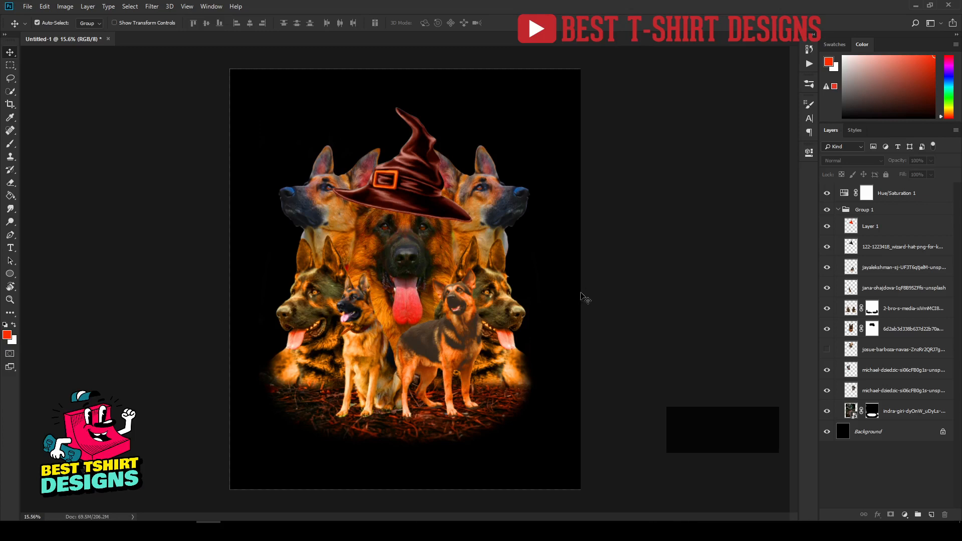
Step: Start a text layer above the dogs and copy its font name, SCARY MONSTA, into Notepad in place of the existing notes
{"action": "left_click", "coordinate": [10, 248]}
{"action": "left_click", "coordinate": [327, 129]}
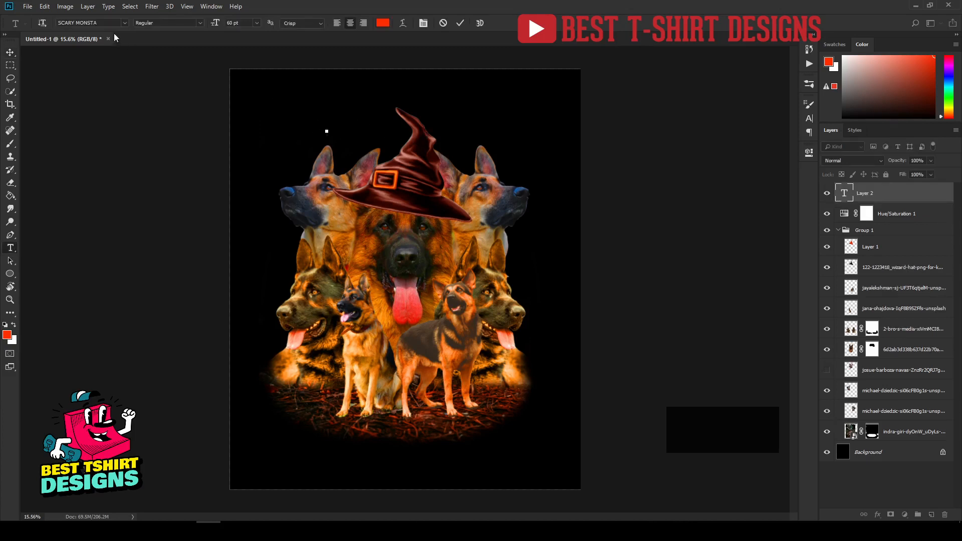
{"action": "left_click", "coordinate": [105, 23]}
{"action": "key", "text": "ctrl+c"}
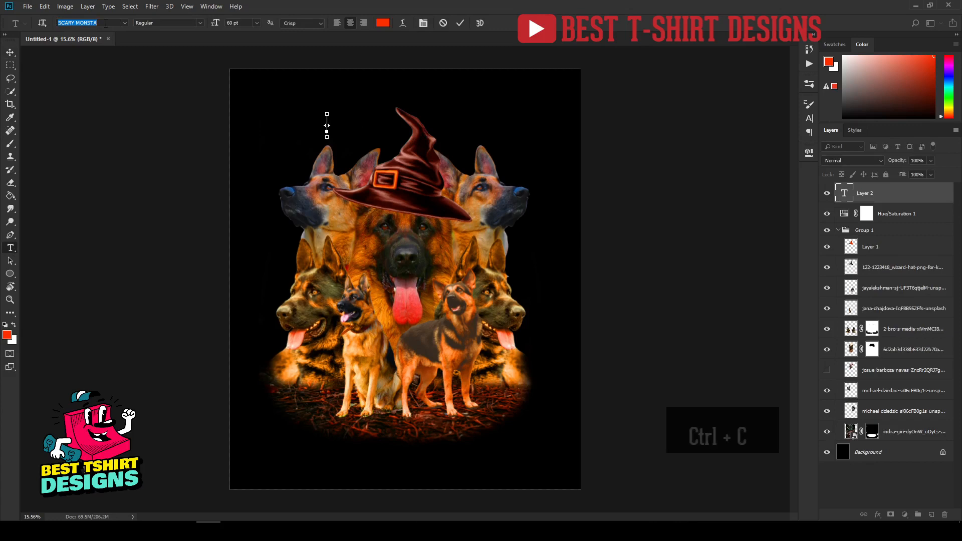
{"action": "mouse_move", "coordinate": [356, 531]}
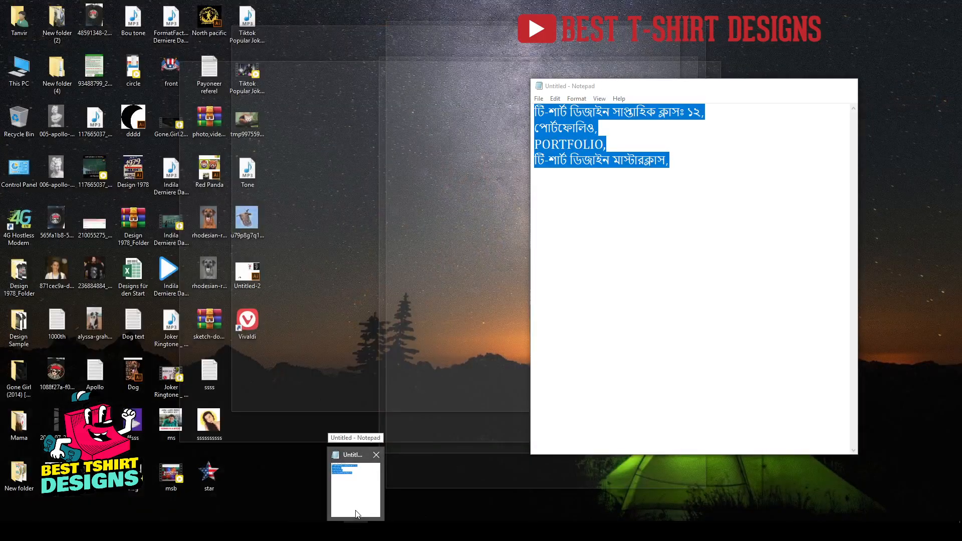
{"action": "left_click", "coordinate": [356, 511]}
{"action": "key", "text": "ctrl+v"}
{"action": "key", "text": "ctrl+a"}
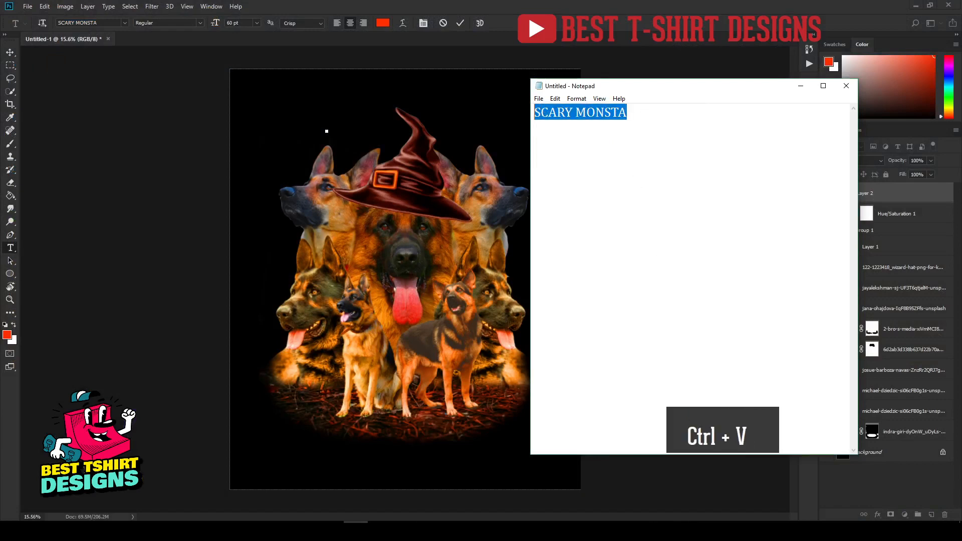
{"action": "left_click", "coordinate": [801, 87]}
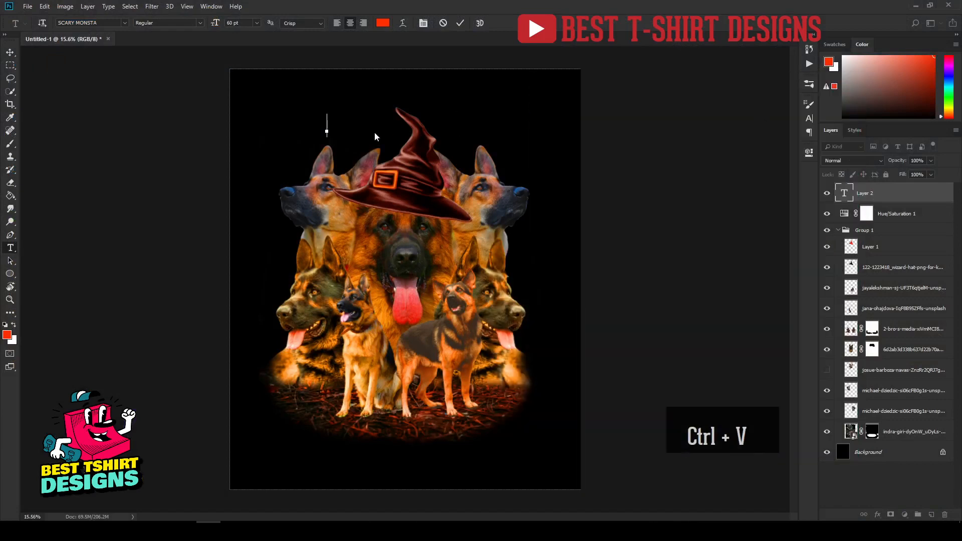
Step: Enter the headline "You can't scare me" and place it at the top of the canvas above the hat
{"action": "type", "text": "Yo"}
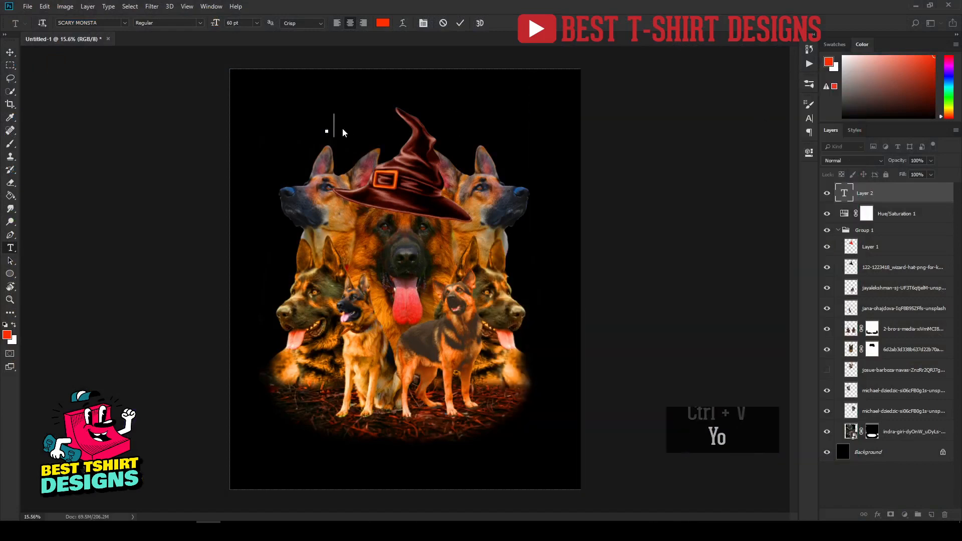
{"action": "type", "text": "u can't s"}
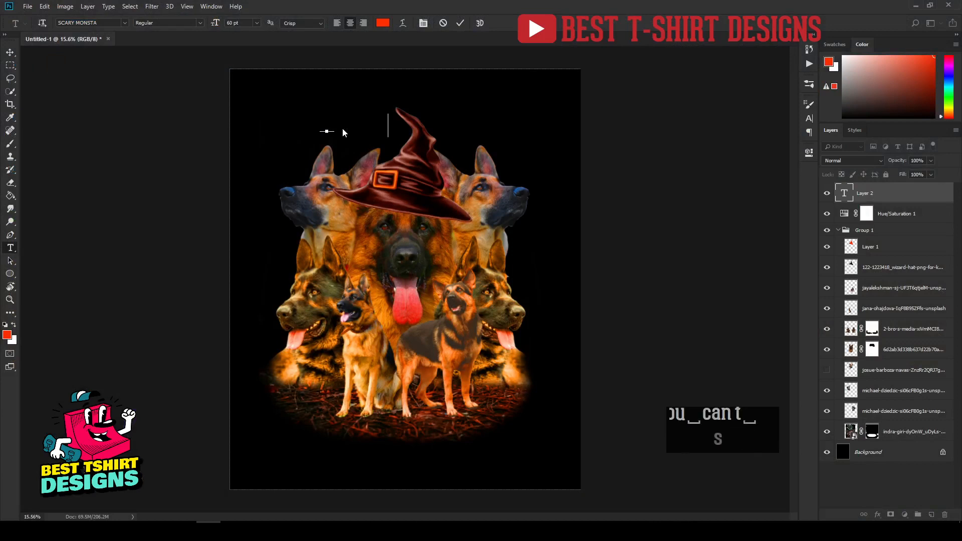
{"action": "type", "text": "care me"}
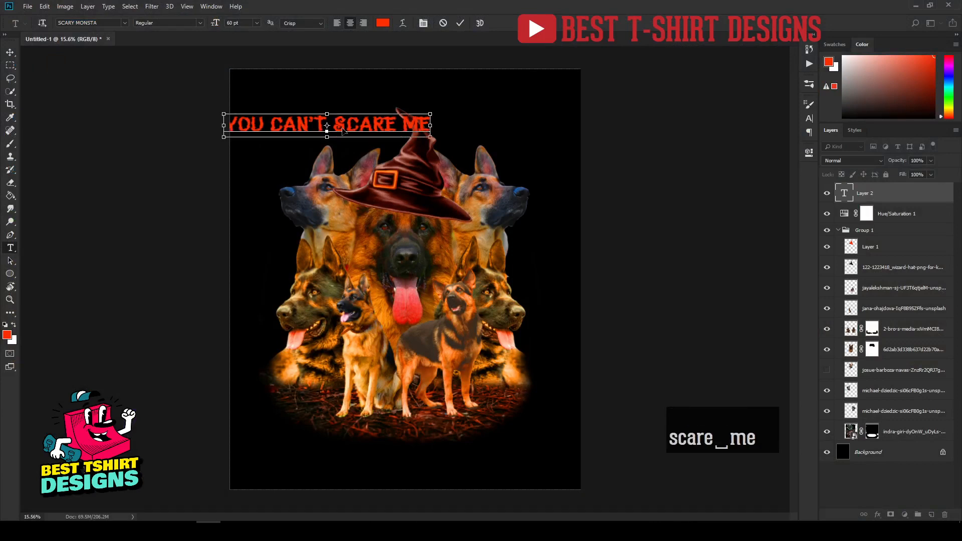
{"action": "key", "text": "ctrl+a"}
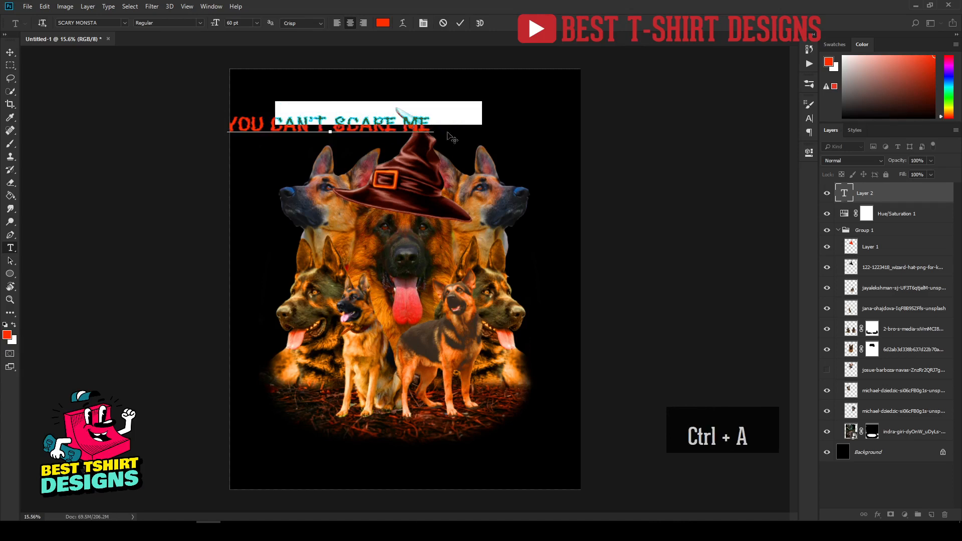
{"action": "left_click_drag", "start_coordinate": [452, 138], "coordinate": [441, 118]}
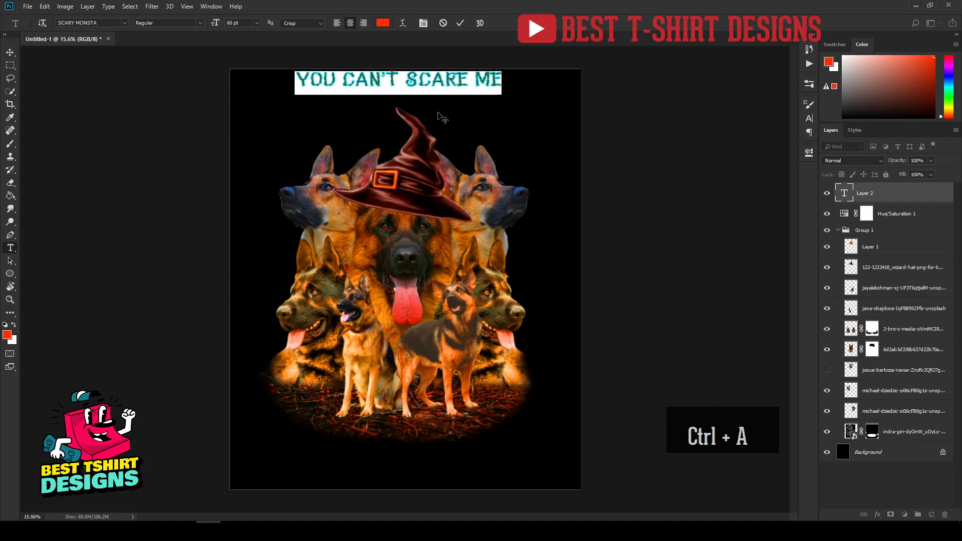
{"action": "left_click", "coordinate": [435, 88]}
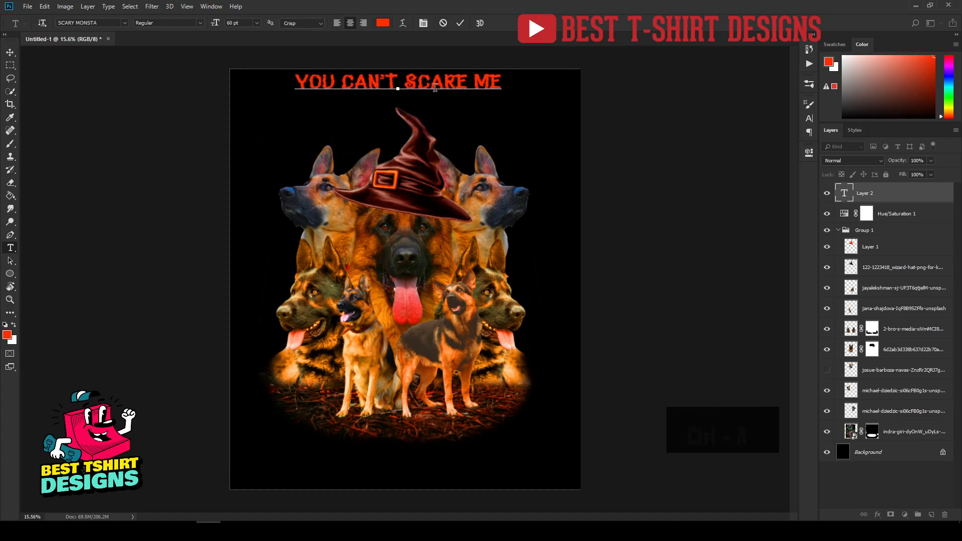
{"action": "key", "text": "Return"}
Step: Scale the headline up to about 139% and centre it above the wizard hat
{"action": "scroll", "coordinate": [432, 71], "scroll_direction": "up", "scroll_amount": 2}
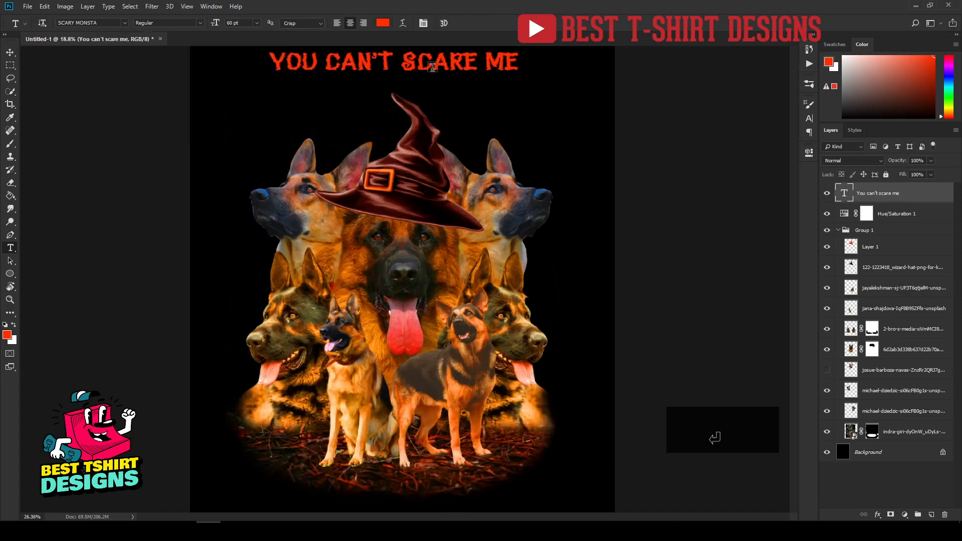
{"action": "scroll", "coordinate": [433, 66], "scroll_direction": "up", "scroll_amount": 4}
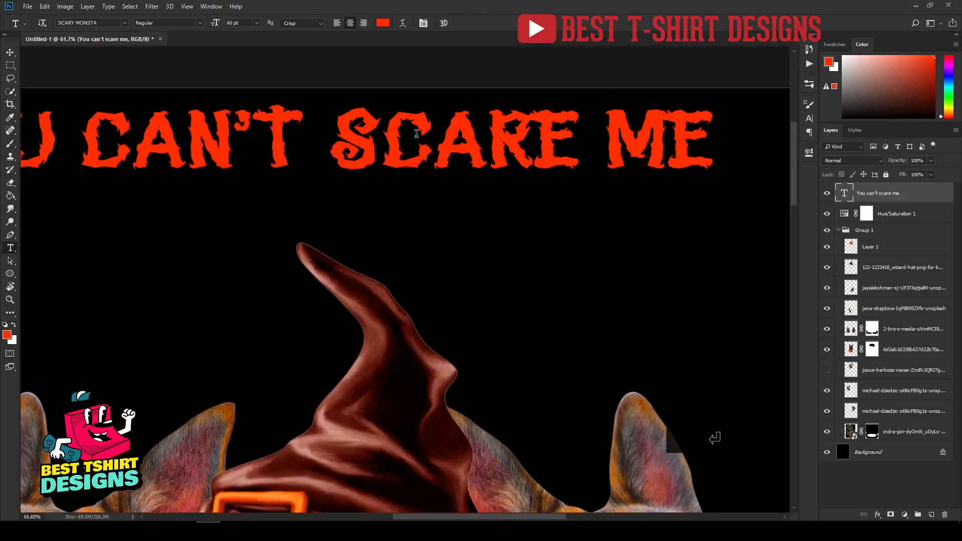
{"action": "key", "text": "ctrl+0"}
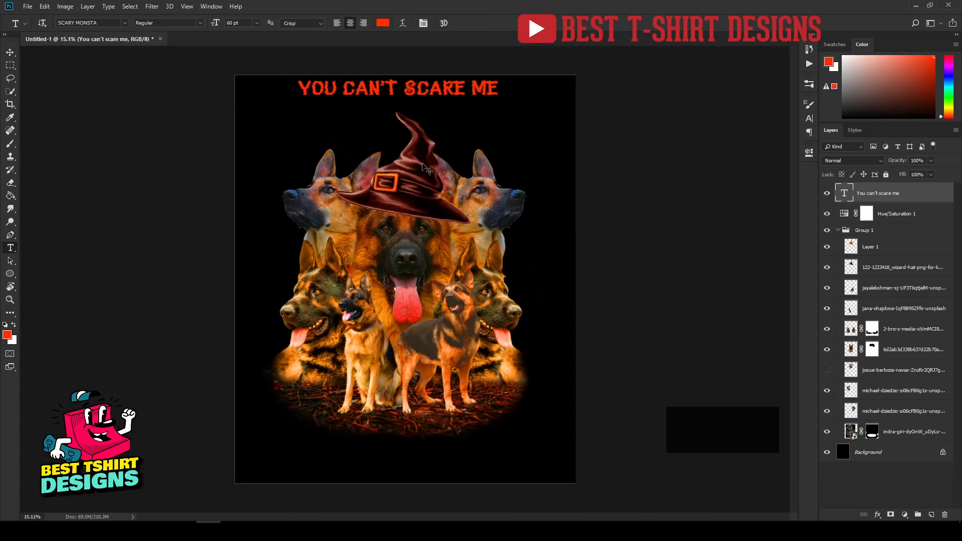
{"action": "key", "text": "ctrl+t"}
{"action": "left_click_drag", "start_coordinate": [502, 104], "coordinate": [538, 101]}
{"action": "key", "text": "Return"}
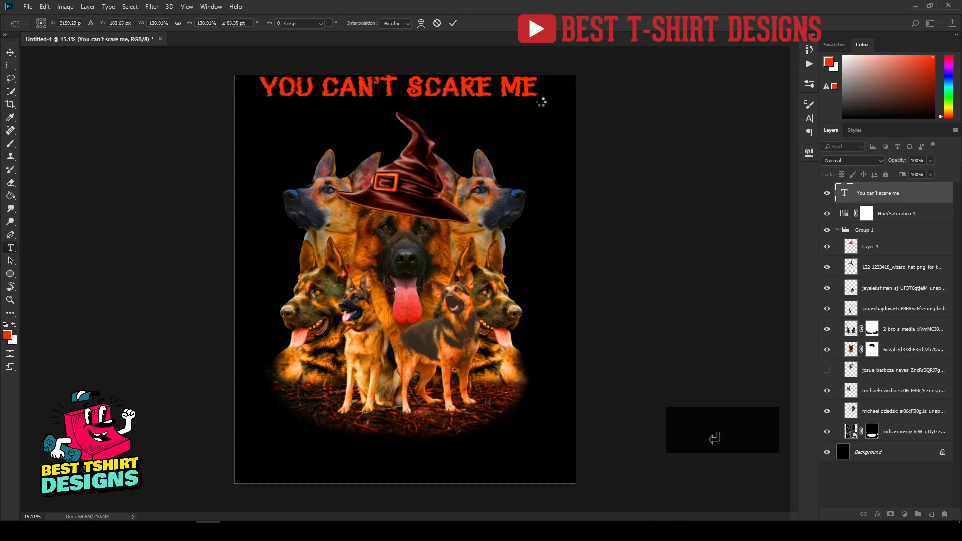
{"action": "key", "text": "v"}
{"action": "left_click_drag", "start_coordinate": [469, 93], "coordinate": [476, 99]}
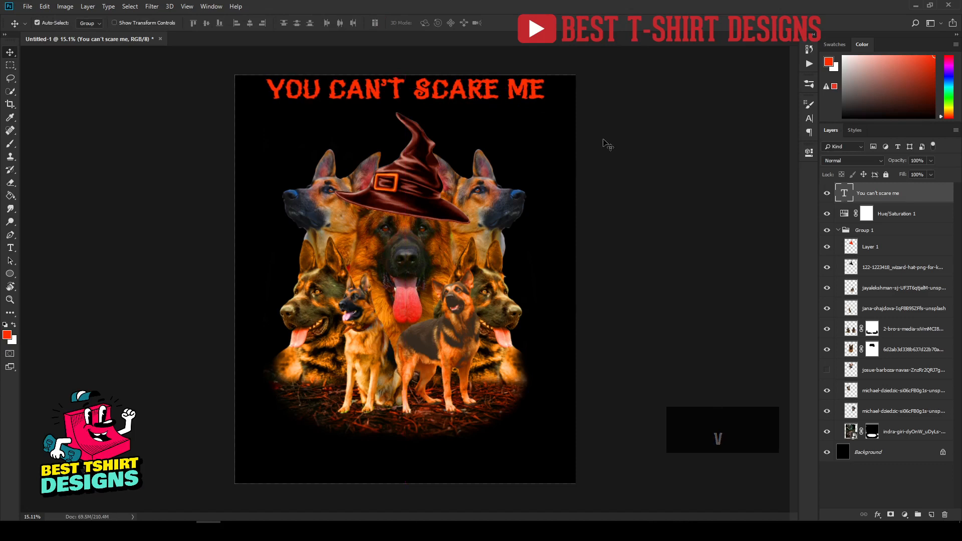
{"action": "left_click", "coordinate": [604, 141]}
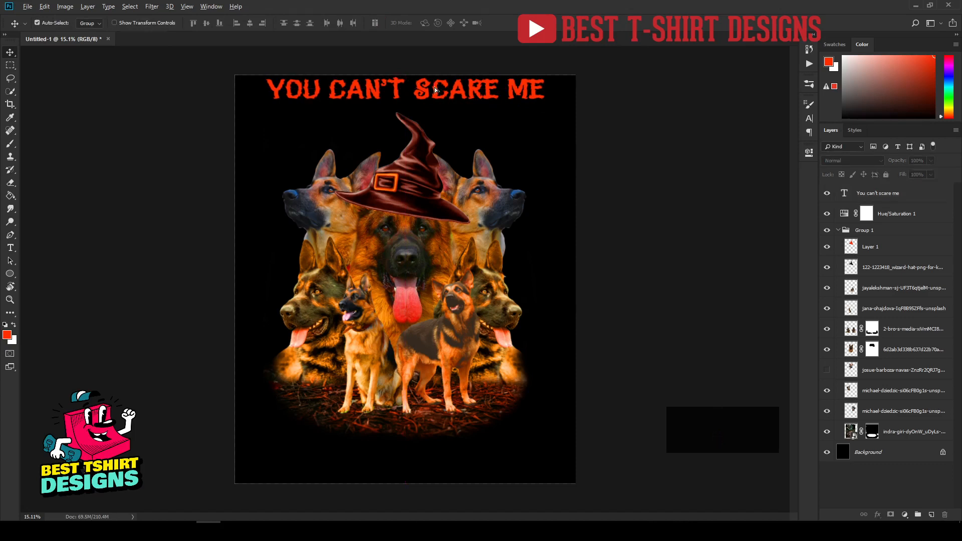
Step: Duplicate the headline directly below the original and change the copy's text to "I'm a"
{"action": "left_click_drag", "start_coordinate": [435, 91], "coordinate": [434, 121]}
{"action": "key", "text": "t"}
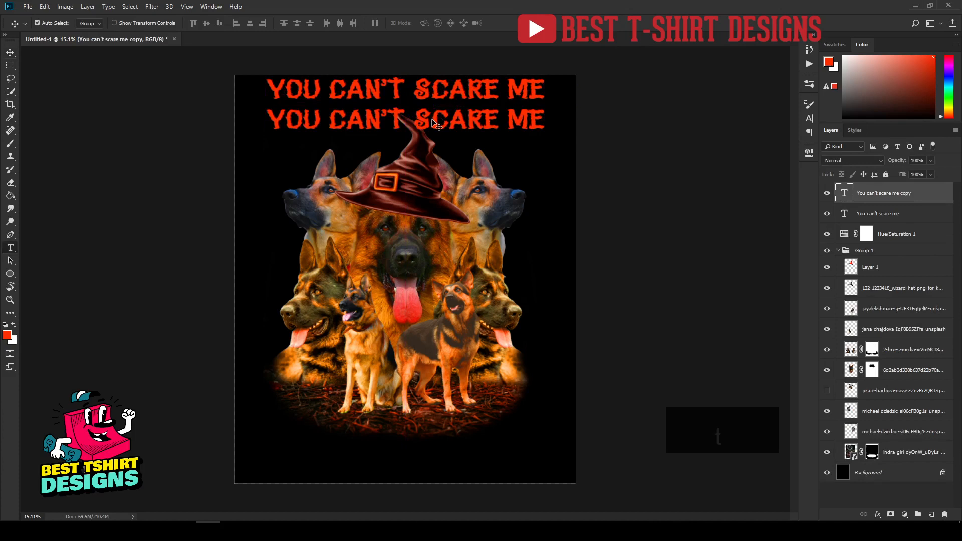
{"action": "double_click", "coordinate": [432, 119]}
{"action": "left_click", "coordinate": [432, 119]}
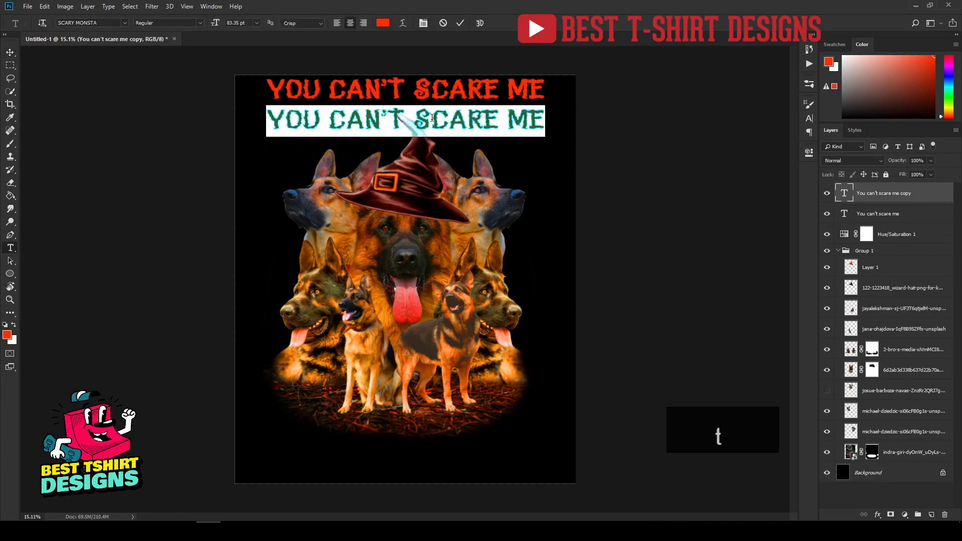
{"action": "left_click", "coordinate": [432, 119]}
{"action": "key", "text": "ctrl+a"}
{"action": "type", "text": "I'M A"}
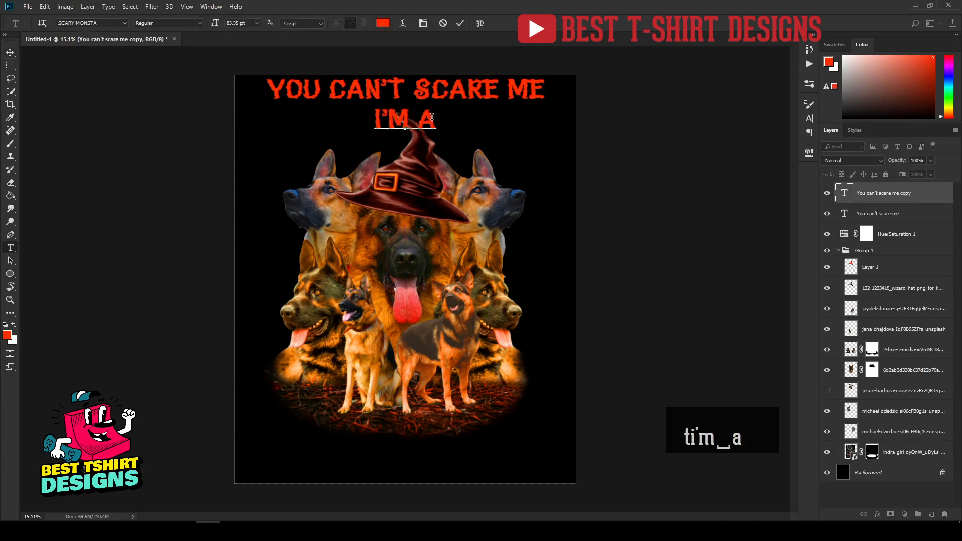
{"action": "left_click", "coordinate": [11, 52]}
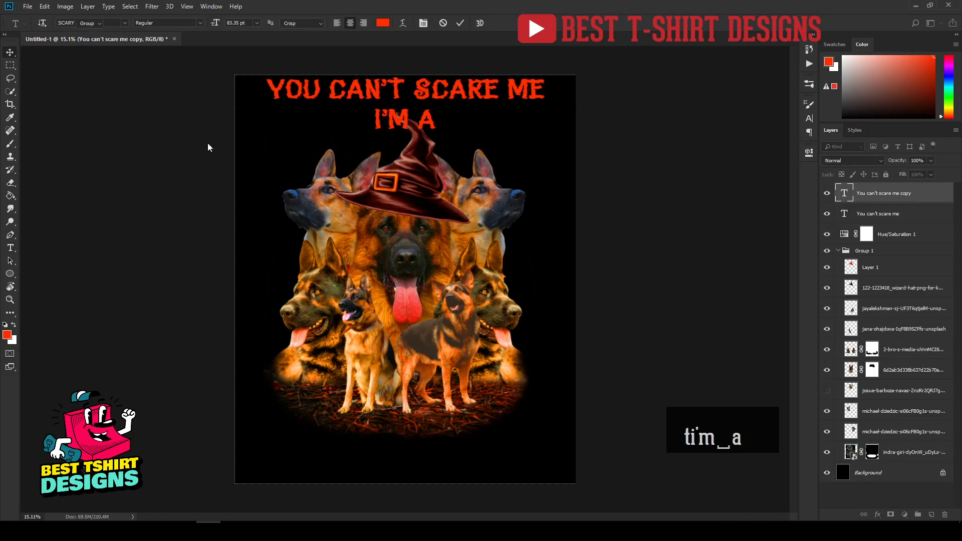
Step: Try the "I'm a" line enlarged under the right end of the headline, and delete it
{"action": "key", "text": "ctrl+t"}
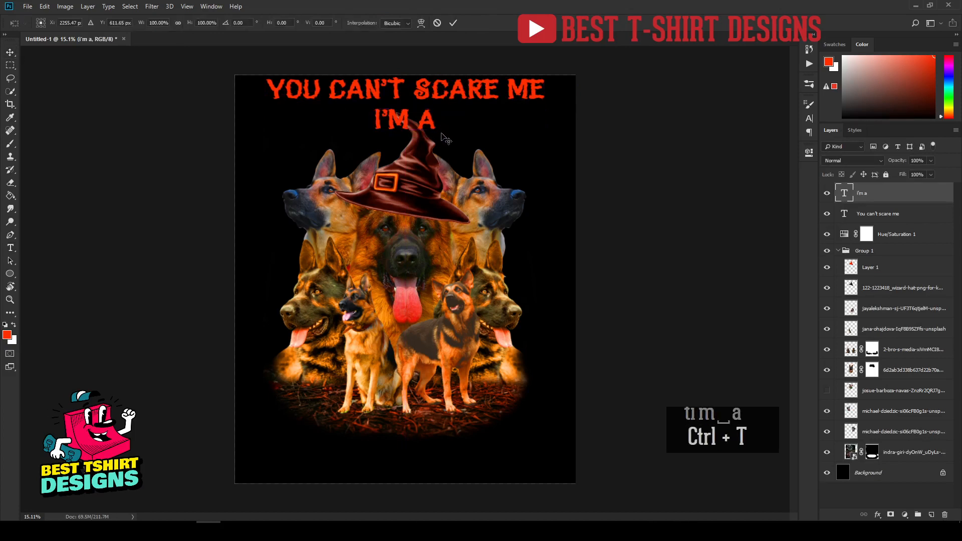
{"action": "left_click_drag", "start_coordinate": [447, 147], "coordinate": [558, 129]}
{"action": "key", "text": "Return"}
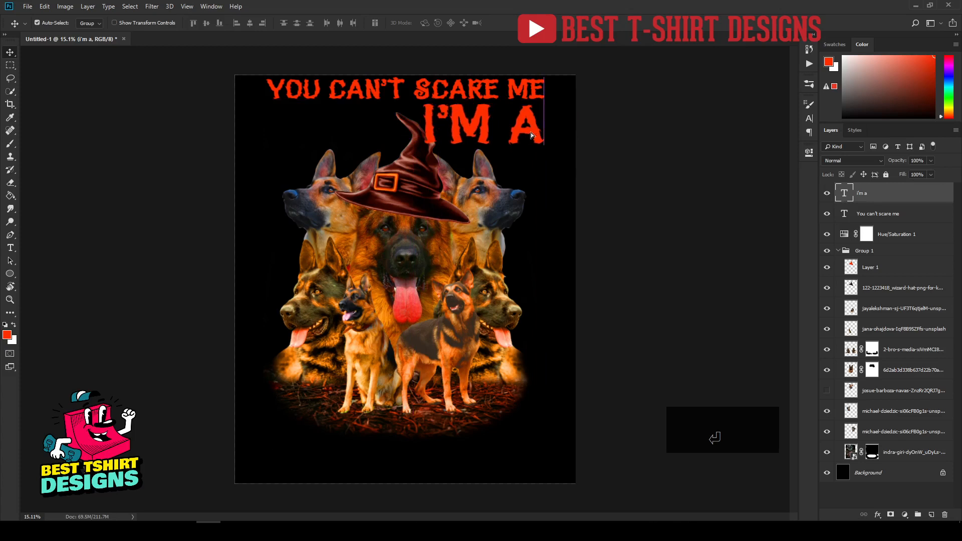
{"action": "key", "text": "Delete"}
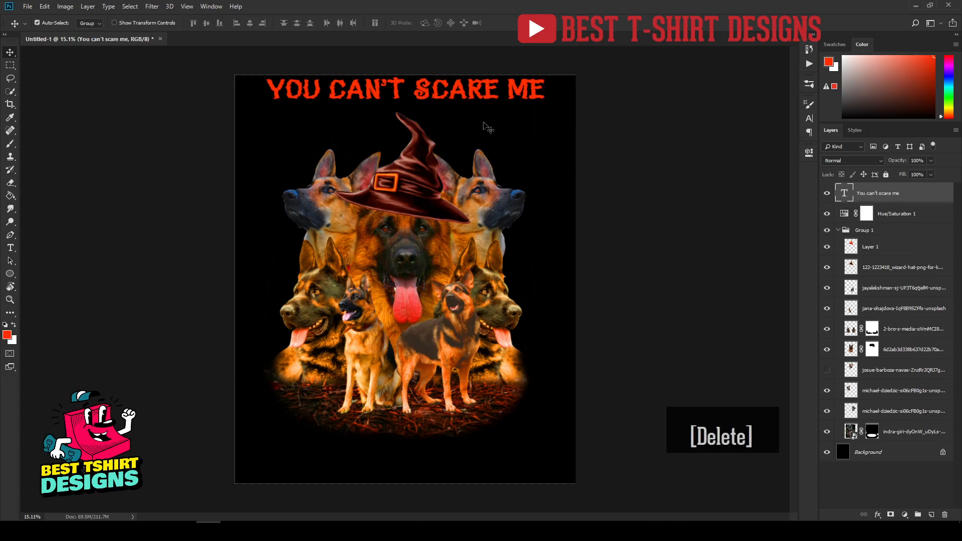
Step: Replace the word "me" in the headline with "a" so it reads "You can't scare a"
{"action": "key", "text": "t"}
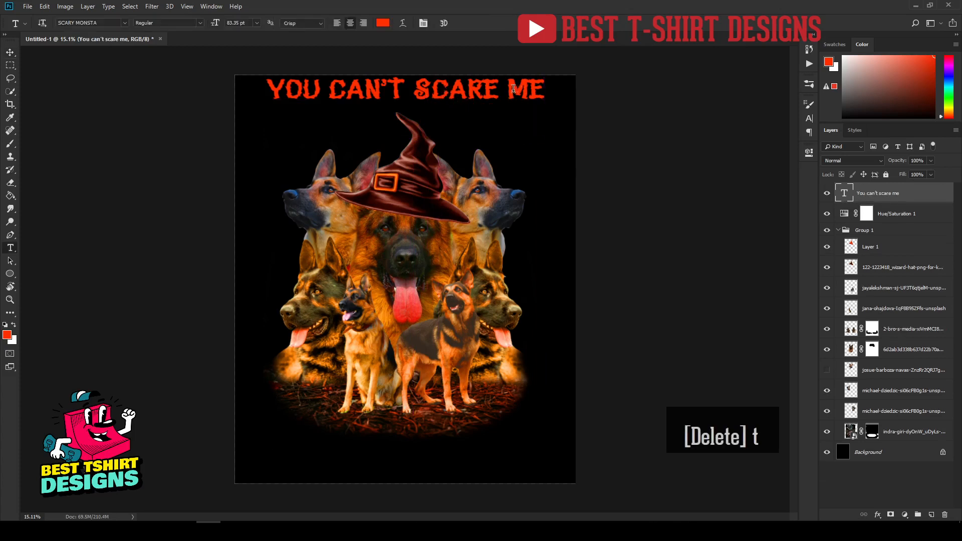
{"action": "left_click_drag", "start_coordinate": [510, 88], "coordinate": [593, 86]}
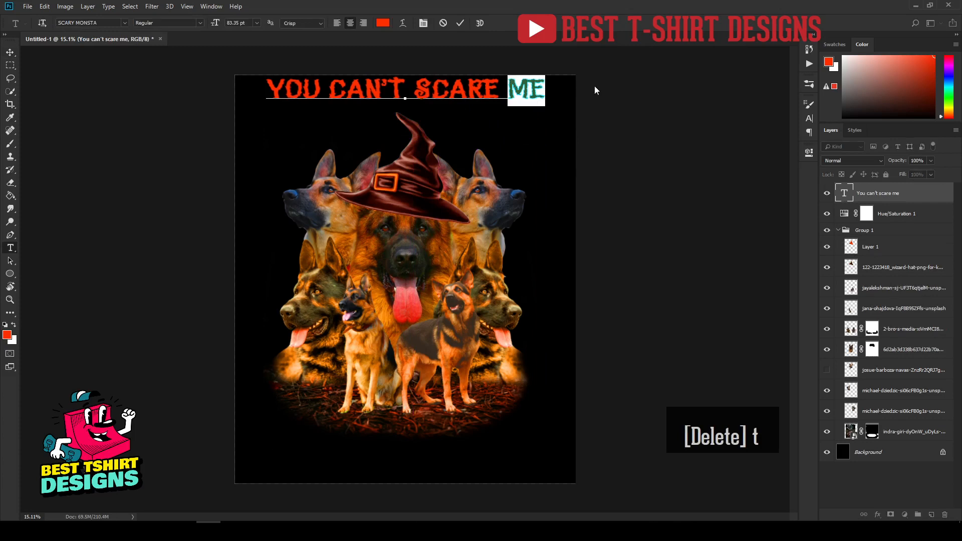
{"action": "type", "text": "a"}
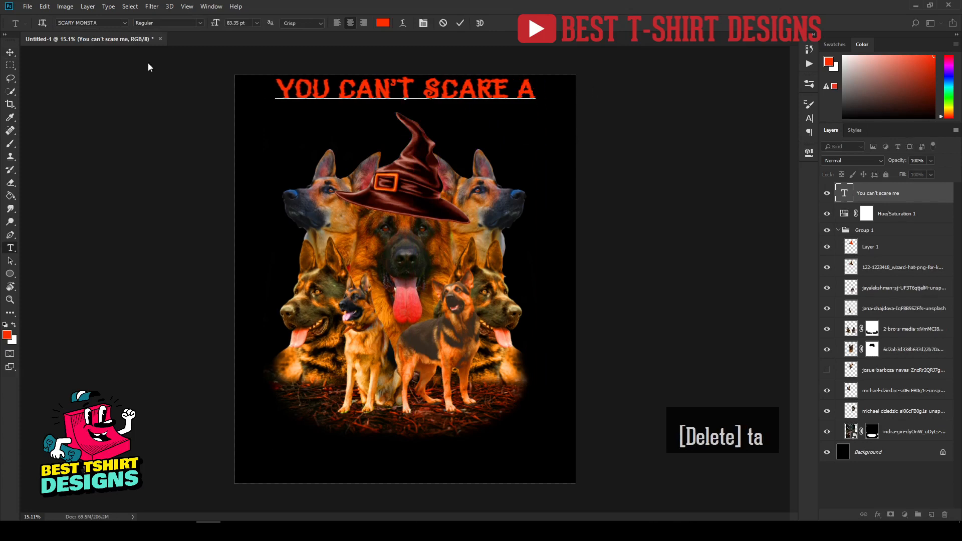
{"action": "left_click", "coordinate": [10, 52]}
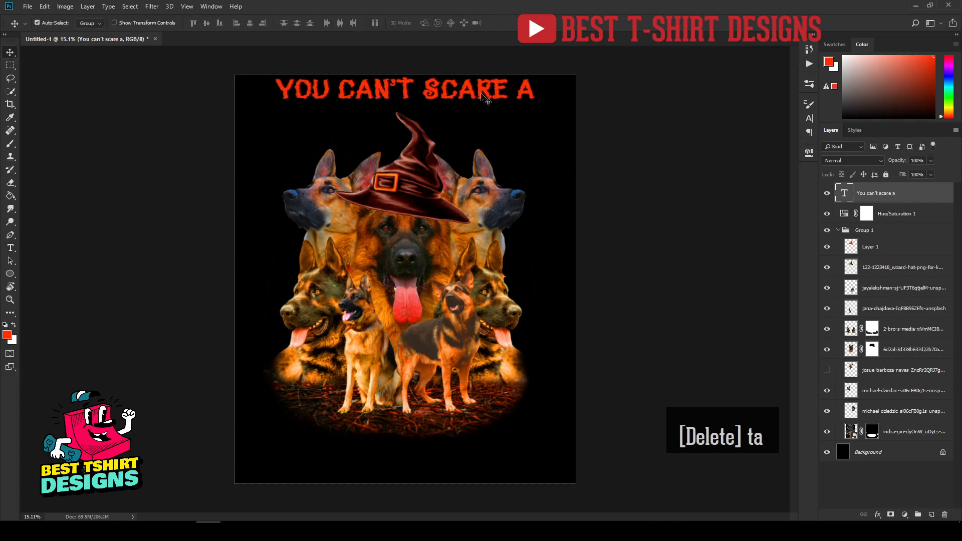
Step: Nudge the headline down slightly and duplicate it below the dogs, with the copy's text selected for editing
{"action": "left_click_drag", "start_coordinate": [480, 101], "coordinate": [480, 439]}
{"action": "key", "text": "t"}
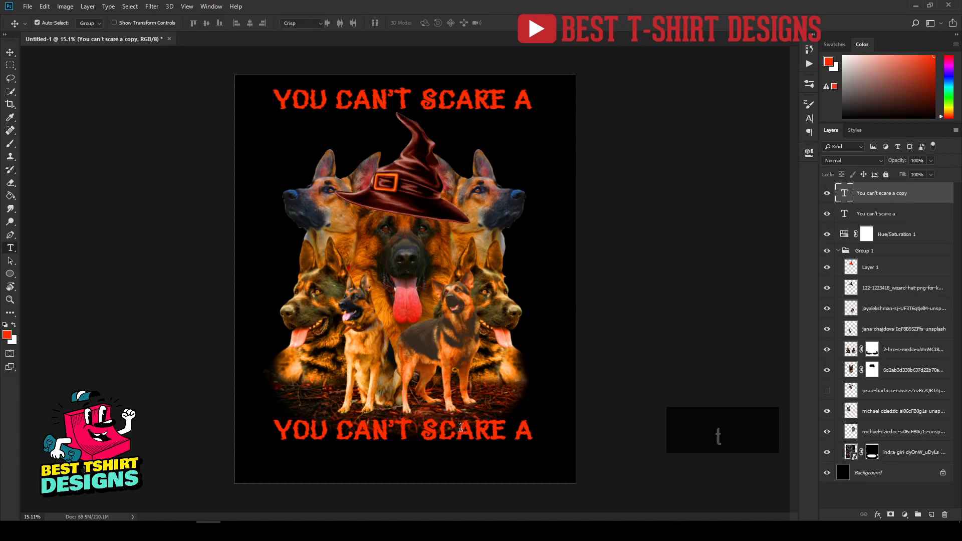
{"action": "left_click", "coordinate": [462, 427]}
{"action": "double_click", "coordinate": [461, 428]}
{"action": "triple_click", "coordinate": [461, 428]}
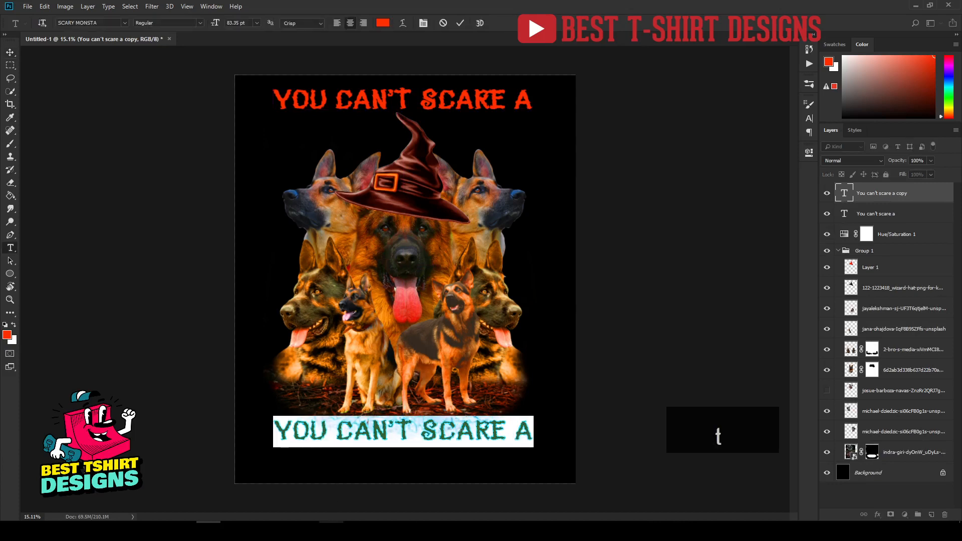
Step: Switch to the Edge browser window and open a new tab
{"action": "mouse_move", "coordinate": [319, 528]}
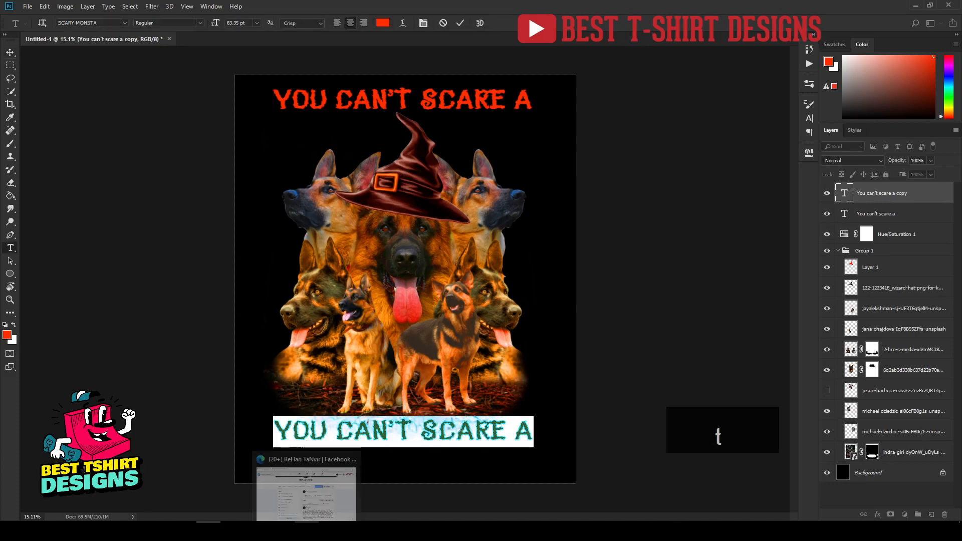
{"action": "left_click", "coordinate": [323, 490]}
{"action": "left_click", "coordinate": [395, 7]}
{"action": "type", "text": "গ"}
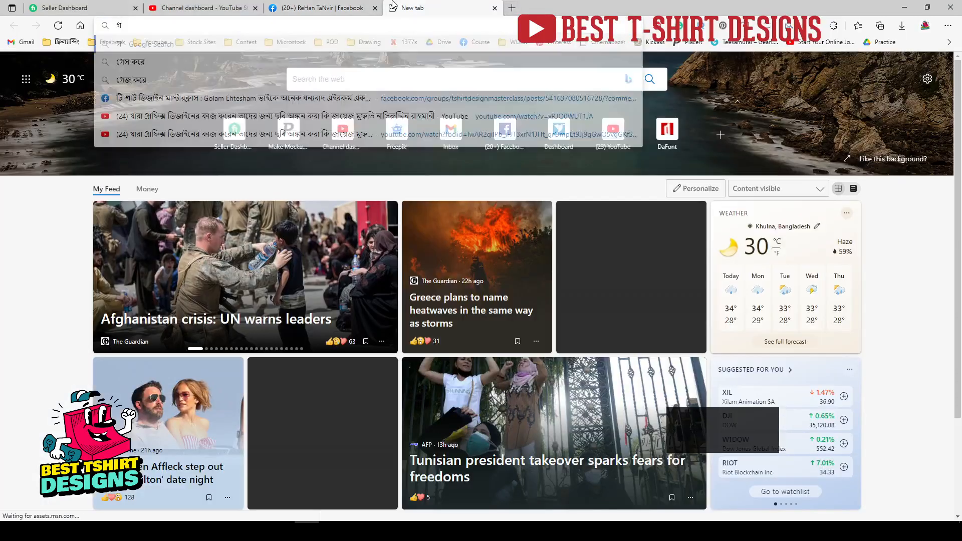
{"action": "type", "text": "ের"}
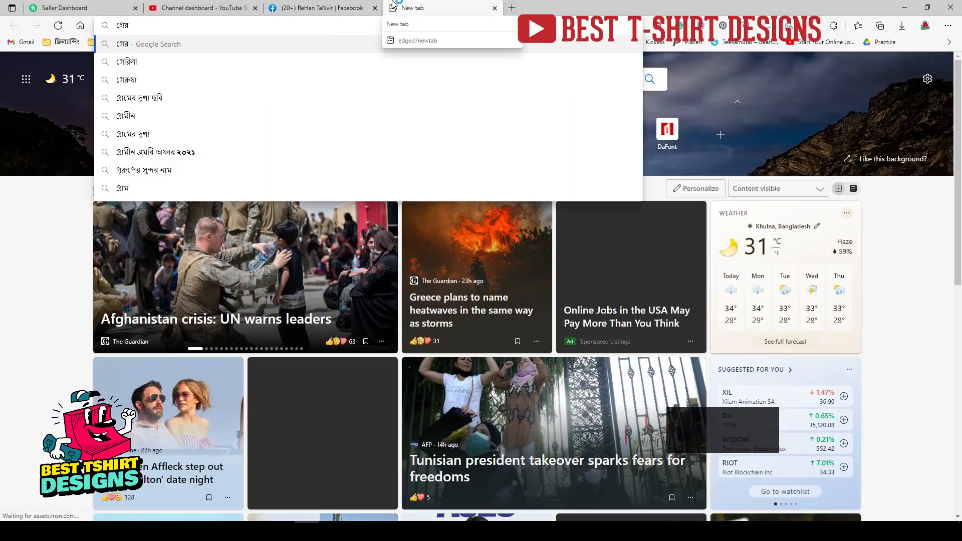
{"action": "key", "text": "BackSpace"}
{"action": "key", "text": "BackSpace"}
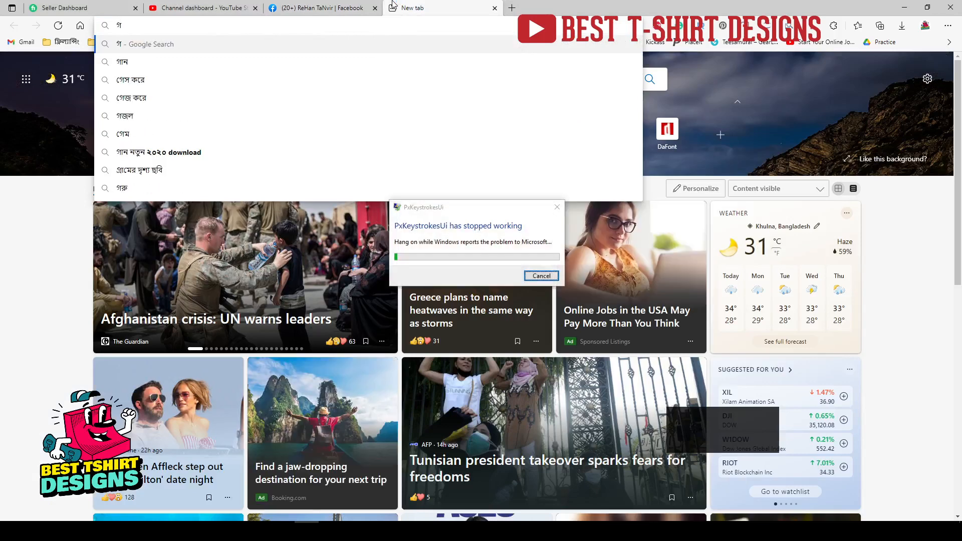
{"action": "key", "text": "BackSpace"}
{"action": "key", "text": "F12"}
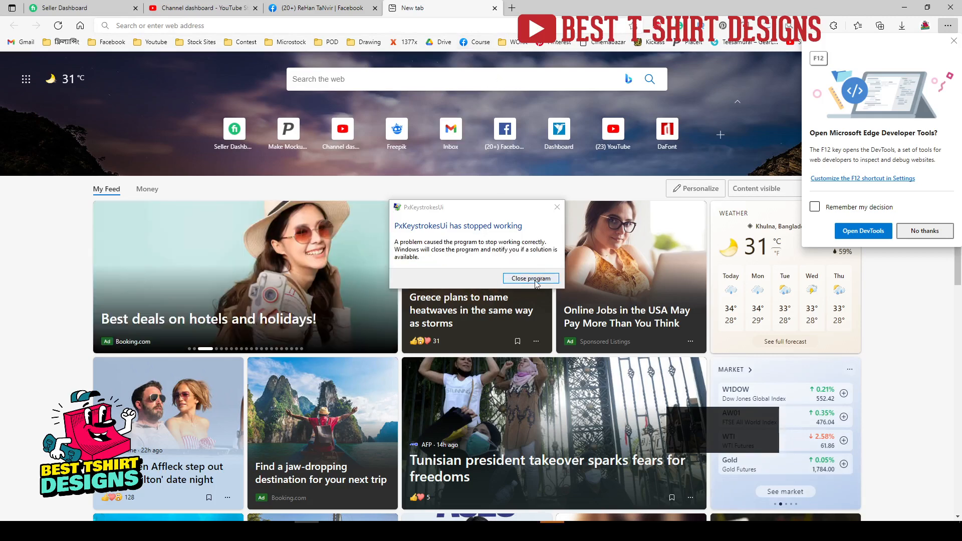
{"action": "left_click", "coordinate": [531, 279]}
Step: Search the web for "german shepherd face" and highlight the breed name in the search box
{"action": "left_click", "coordinate": [374, 25]}
{"action": "type", "text": "german"}
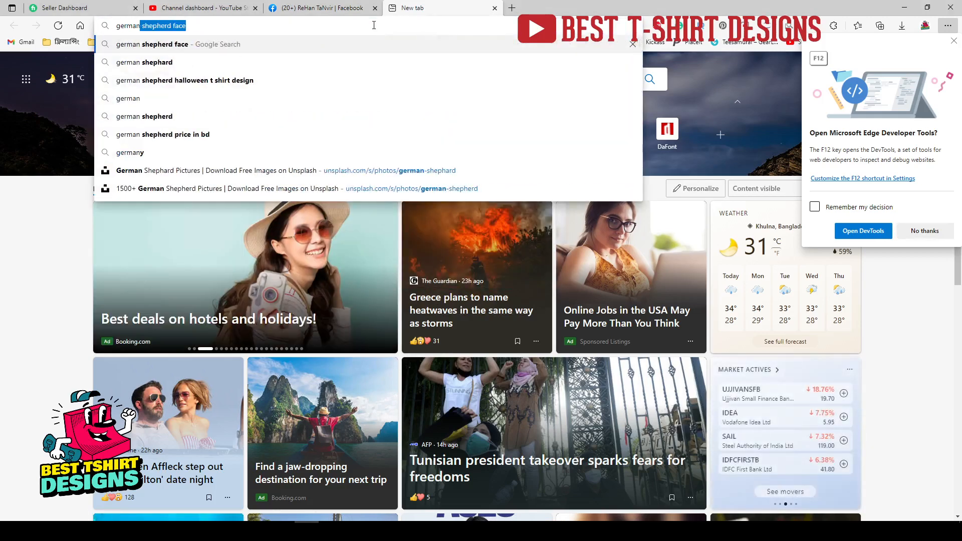
{"action": "key", "text": "Return"}
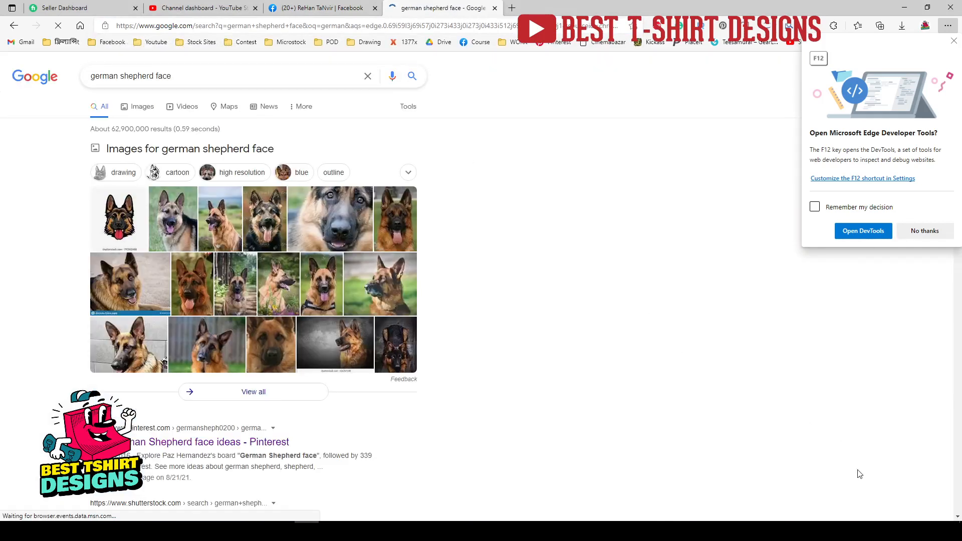
{"action": "left_click_drag", "start_coordinate": [154, 77], "coordinate": [58, 83]}
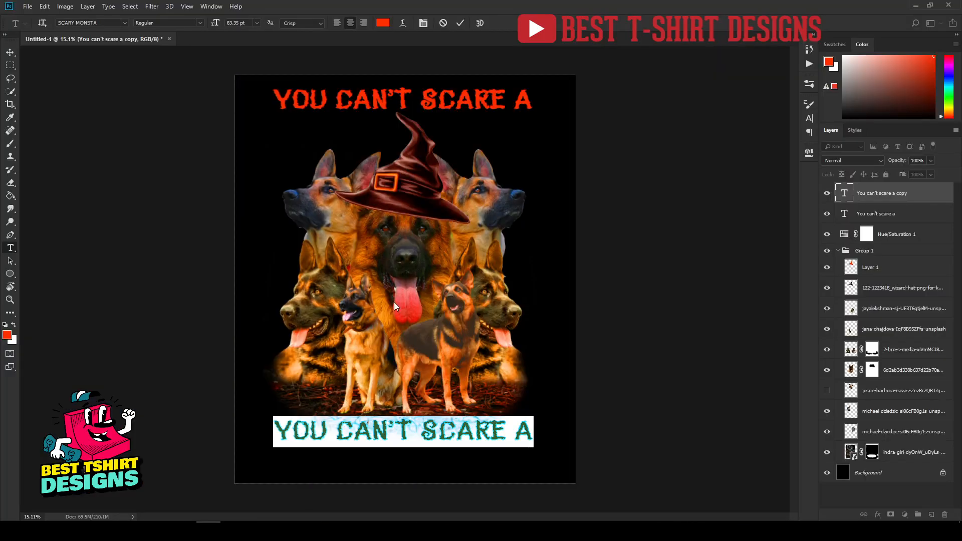
Step: In Photoshop, replace the selected lower text line with "german shepherd" and commit it
{"action": "type", "text": "german shepherd"}
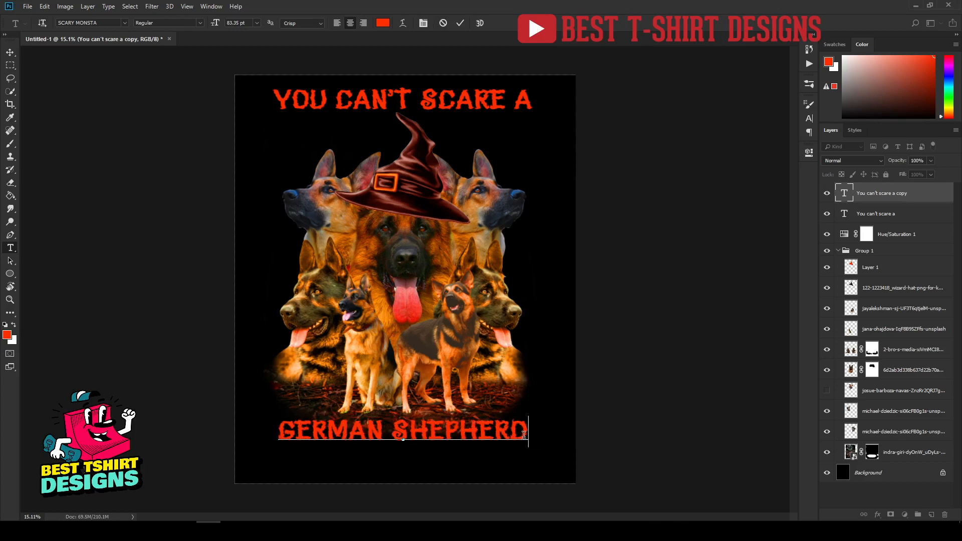
{"action": "key", "text": "ctrl+Return"}
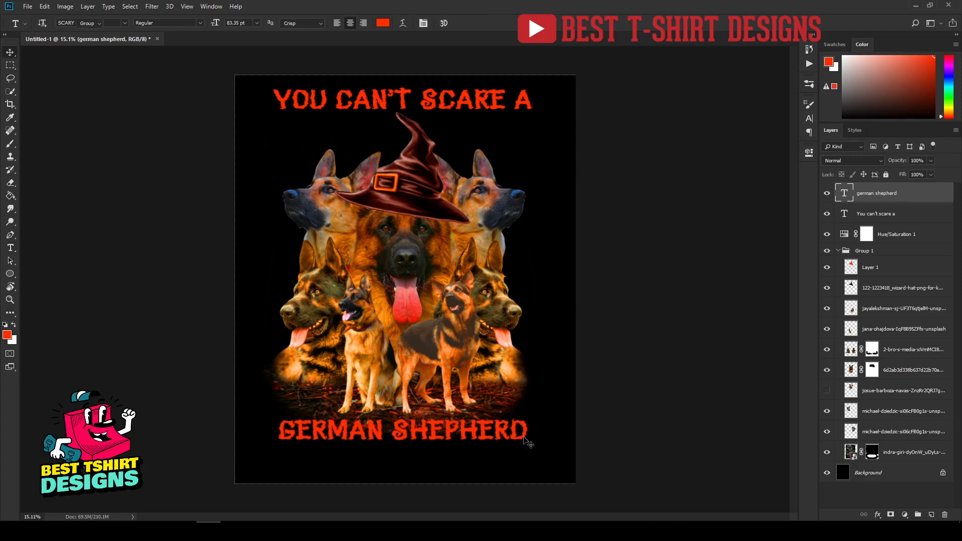
{"action": "key", "text": "v"}
Step: Enlarge the "german shepherd" text to nearly the canvas width, about 108 pt, and place it across the dogs' feet
{"action": "key", "text": "ctrl+t"}
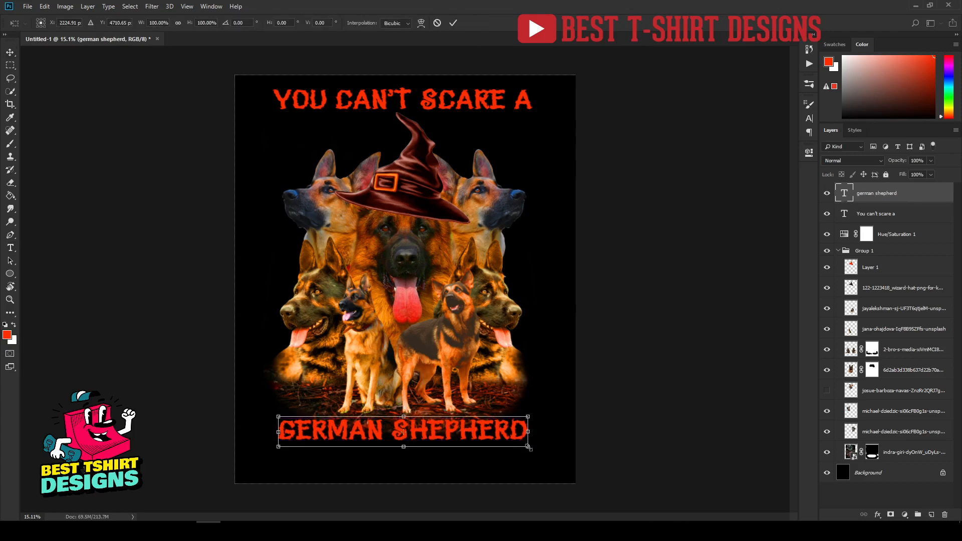
{"action": "left_click_drag", "start_coordinate": [529, 448], "coordinate": [571, 450]}
{"action": "key", "text": "Return"}
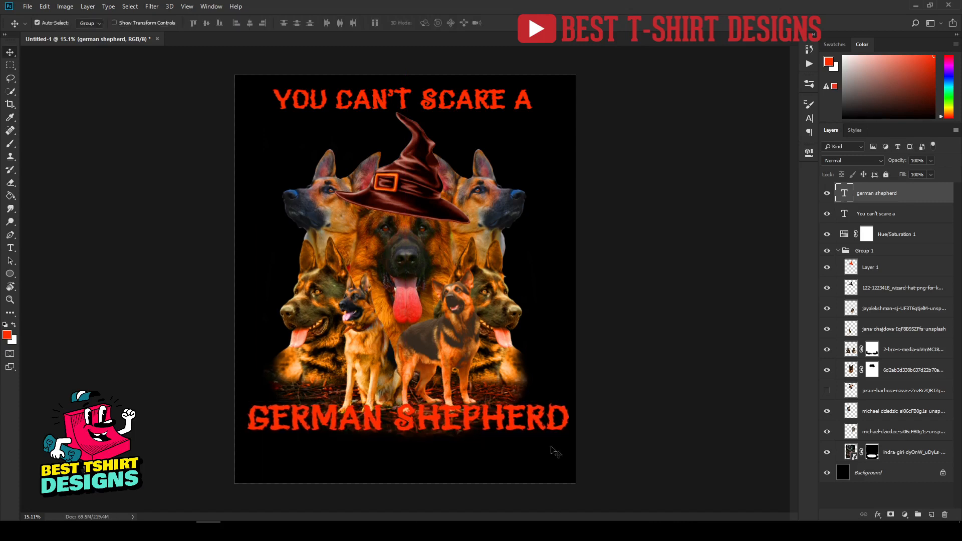
{"action": "left_click_drag", "start_coordinate": [538, 423], "coordinate": [534, 424]}
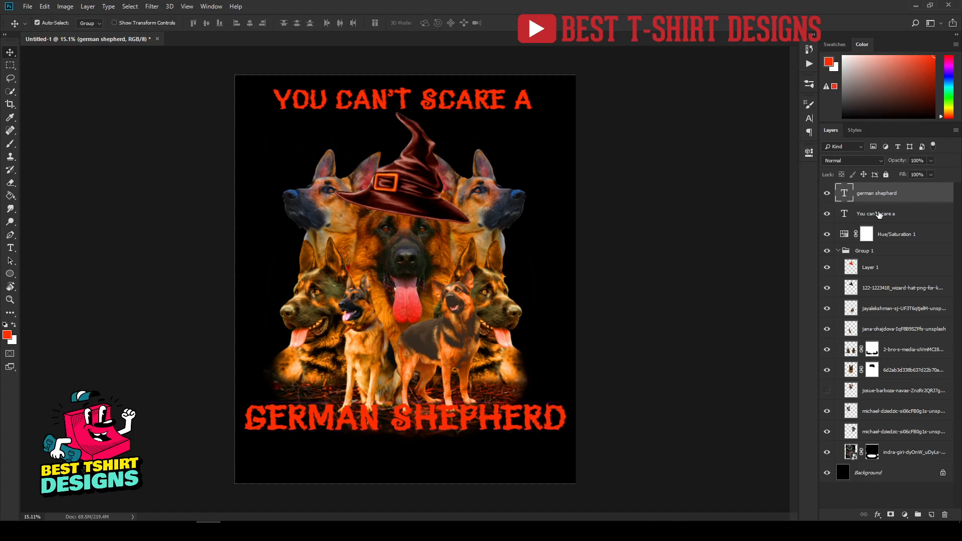
Step: Scale the "You can't scare a" headline up to about 125% around its center
{"action": "left_click", "coordinate": [871, 215]}
{"action": "key", "text": "ctrl+t"}
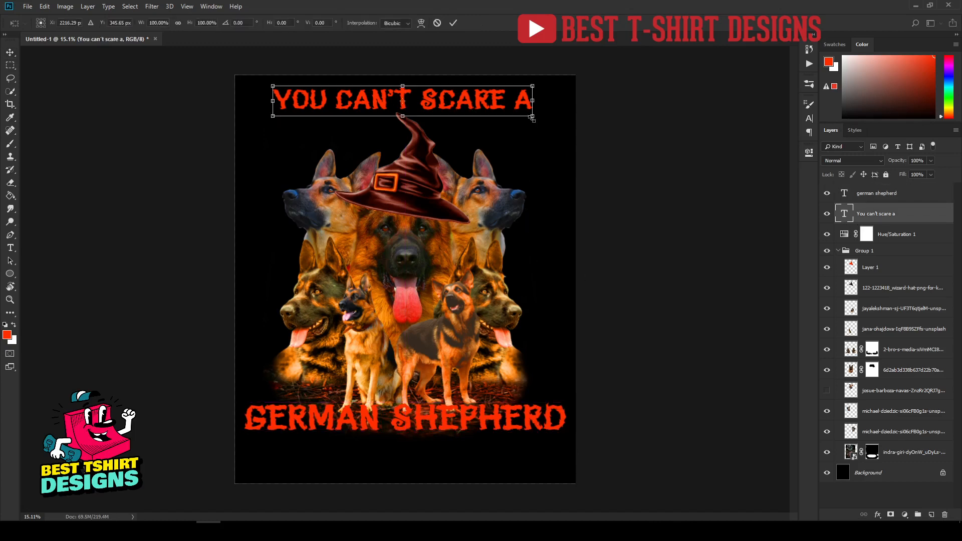
{"action": "left_click_drag", "start_coordinate": [534, 119], "coordinate": [565, 140]}
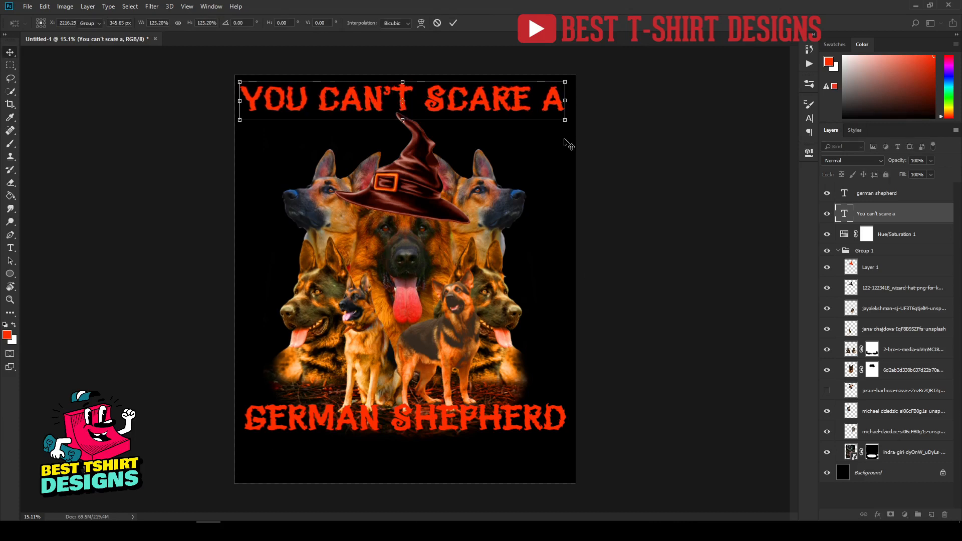
{"action": "key", "text": "Return"}
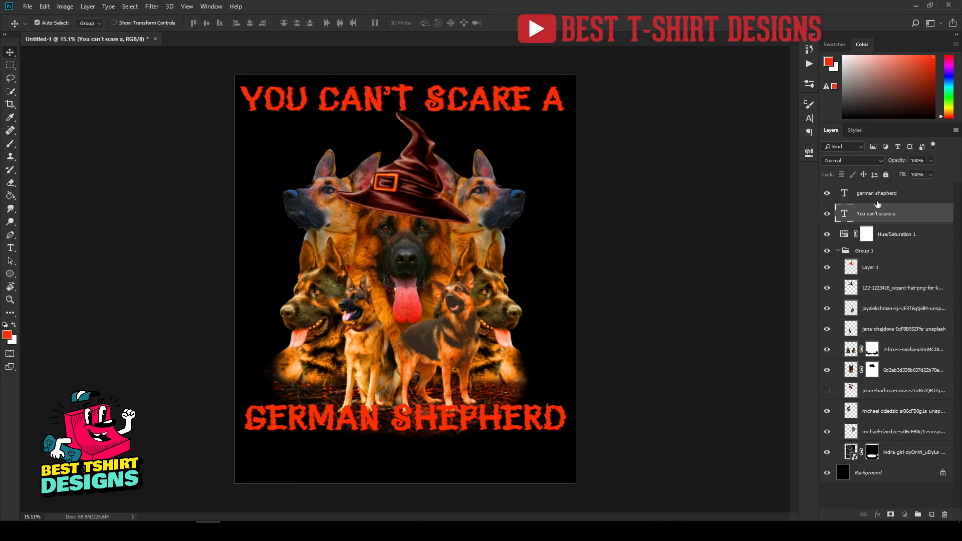
Step: Align the "german shepherd" and "You can't scare a" text layers by their horizontal centers, then deselect them
{"action": "left_click", "coordinate": [916, 200], "text": "shift"}
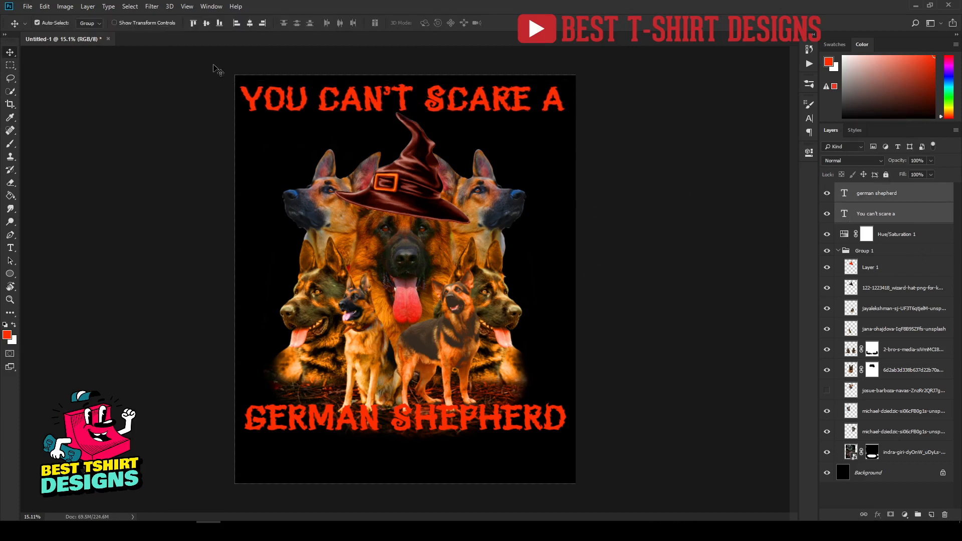
{"action": "left_click", "coordinate": [250, 23]}
{"action": "left_click", "coordinate": [655, 244]}
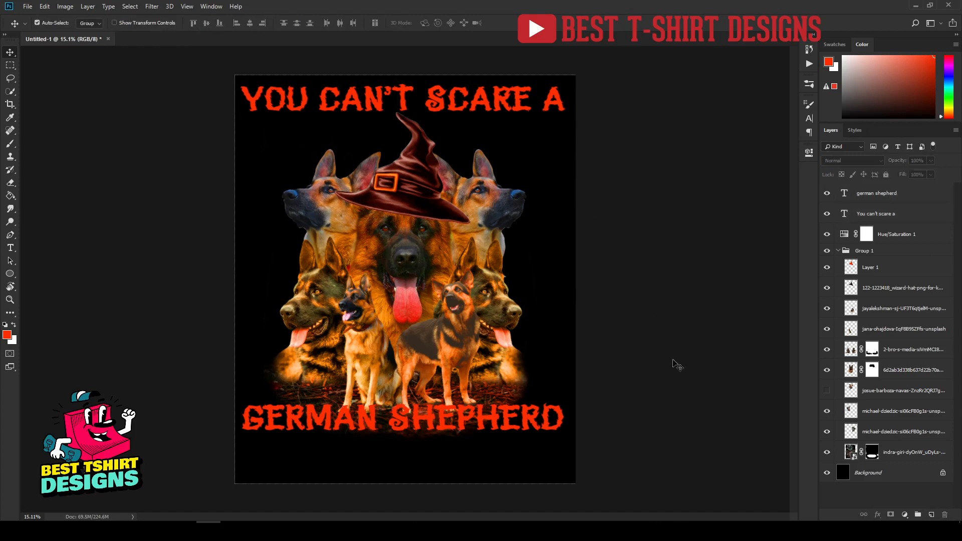
Step: Duplicate the "german shepherd" text directly below itself and change the copy's text to "mom"
{"action": "left_click_drag", "start_coordinate": [509, 418], "coordinate": [509, 455]}
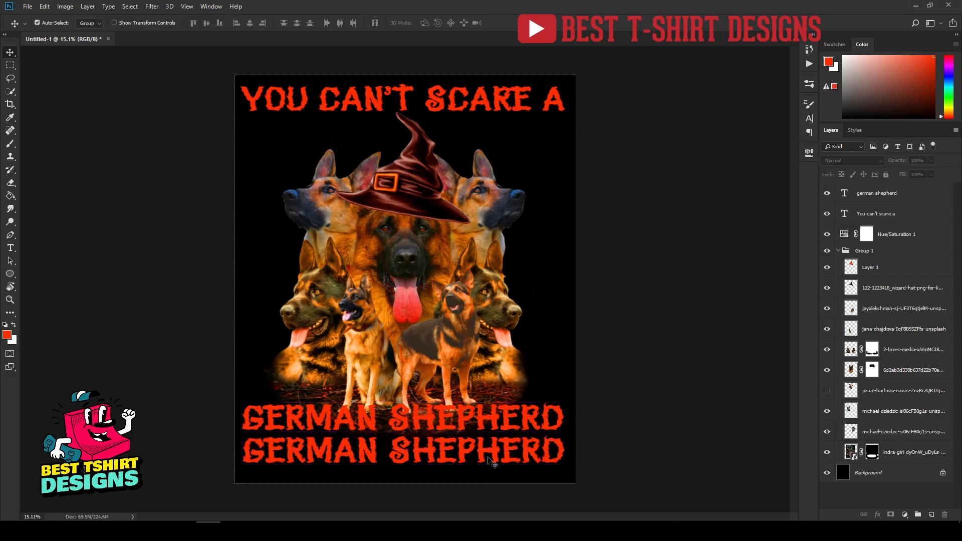
{"action": "key", "text": "t"}
{"action": "left_click", "coordinate": [419, 450]}
{"action": "double_click", "coordinate": [418, 450]}
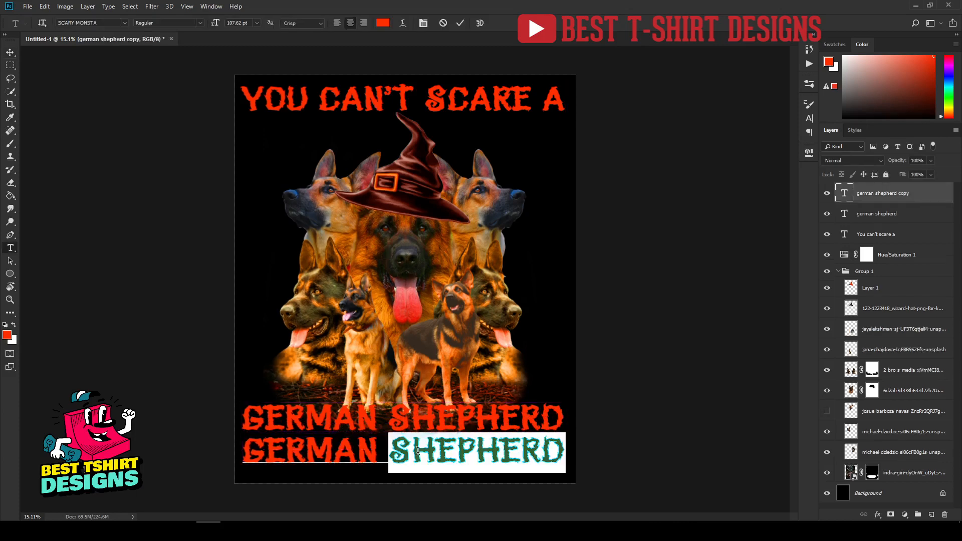
{"action": "triple_click", "coordinate": [418, 450]}
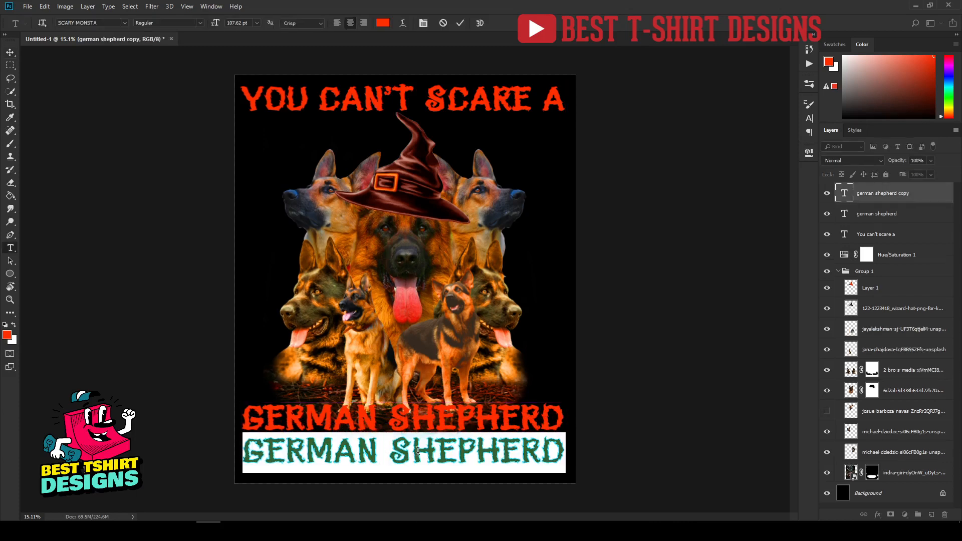
{"action": "type", "text": "MOM"}
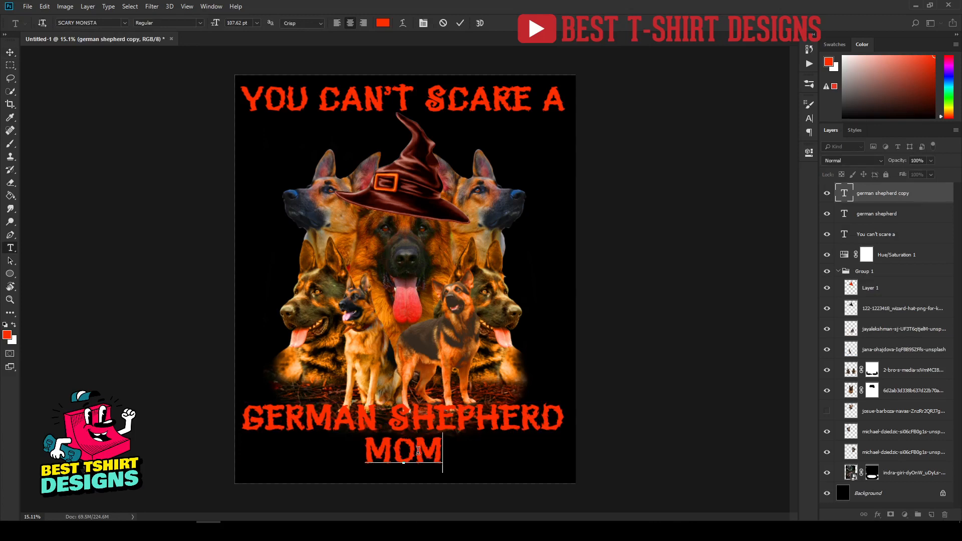
{"action": "left_click", "coordinate": [9, 52]}
Step: Scale the "mom" text up to about 159% and move it slightly down, clear of the line above
{"action": "key", "text": "ctrl+t"}
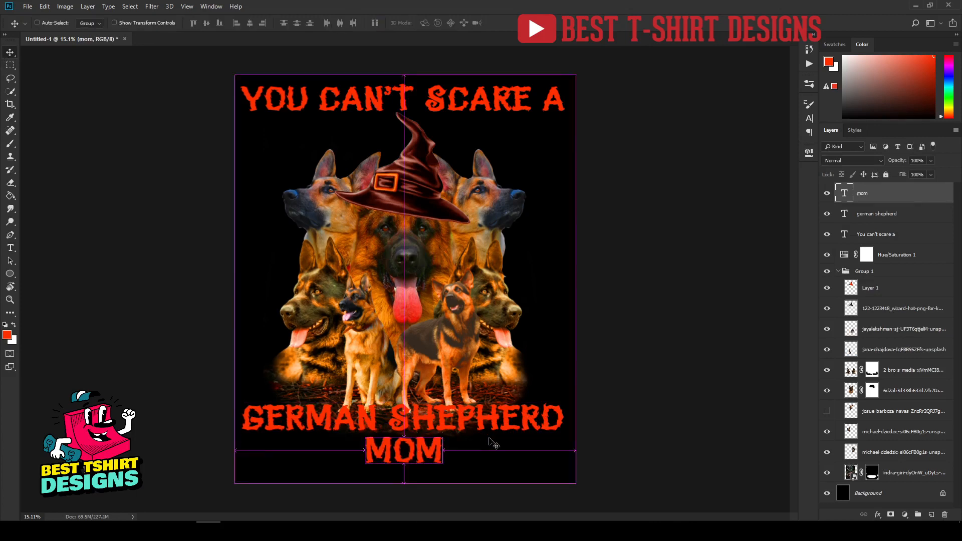
{"action": "left_click_drag", "start_coordinate": [444, 474], "coordinate": [465, 489]}
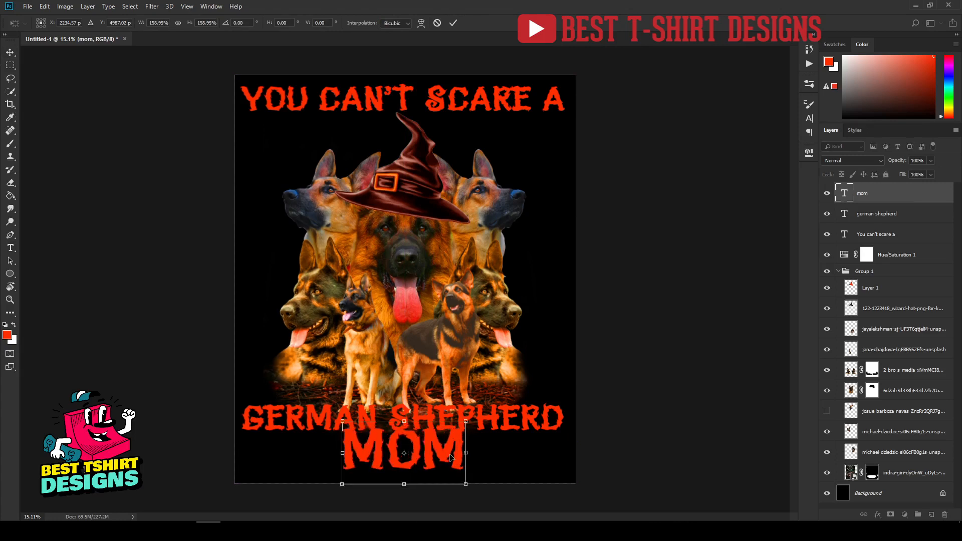
{"action": "left_click_drag", "start_coordinate": [451, 457], "coordinate": [450, 466]}
{"action": "key", "text": "Return"}
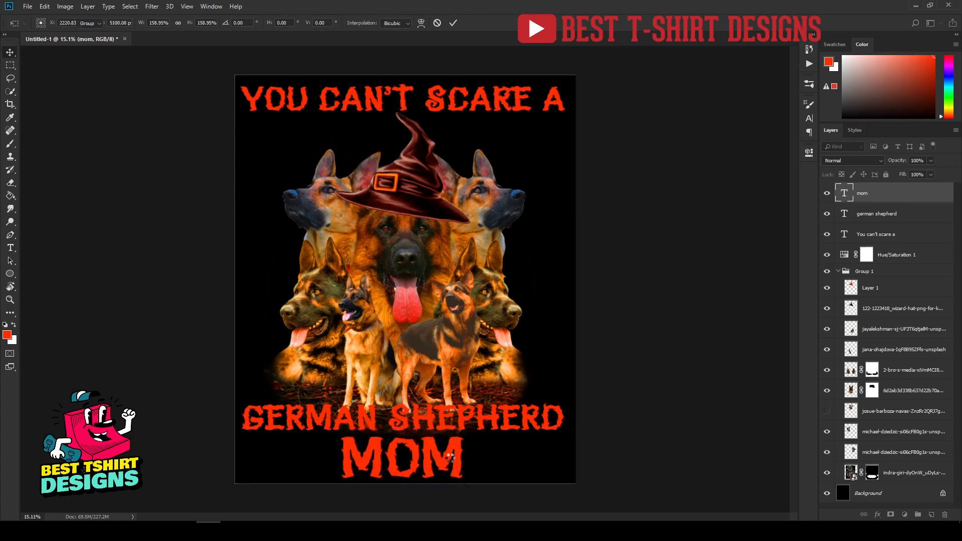
Step: Move the "german shepherd" line slightly up, and raise the "mom" line closer beneath it
{"action": "left_click_drag", "start_coordinate": [484, 426], "coordinate": [484, 421]}
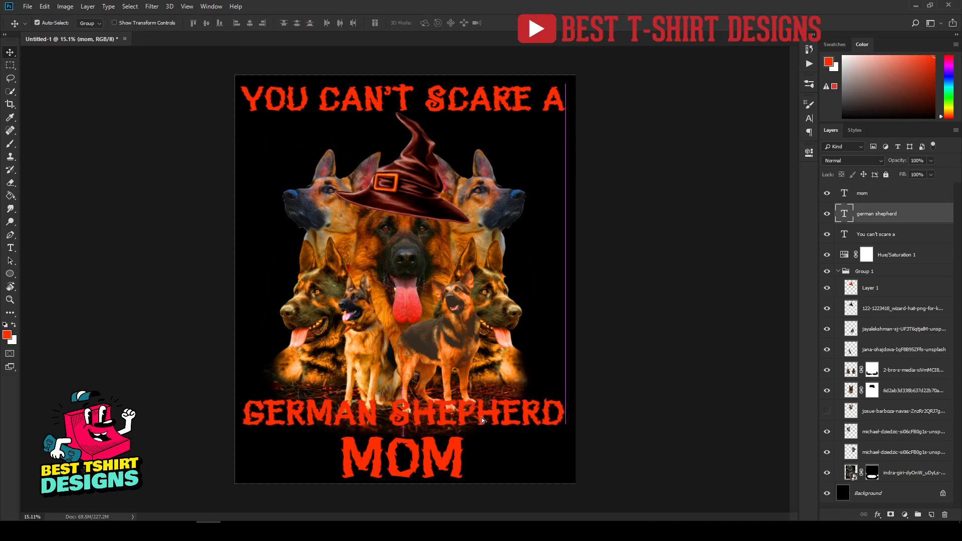
{"action": "left_click", "coordinate": [644, 335]}
{"action": "left_click", "coordinate": [464, 461]}
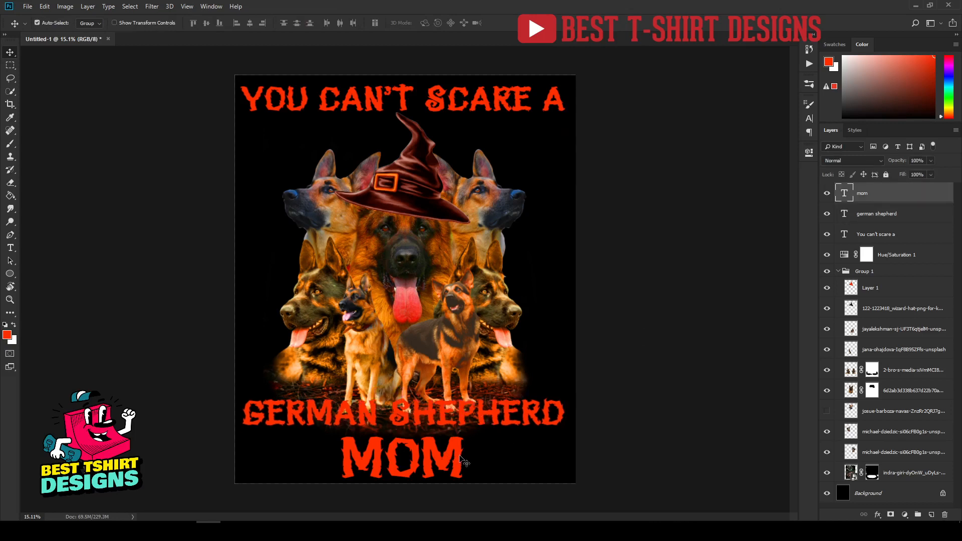
{"action": "left_click_drag", "start_coordinate": [460, 456], "coordinate": [461, 454]}
{"action": "left_click", "coordinate": [653, 428]}
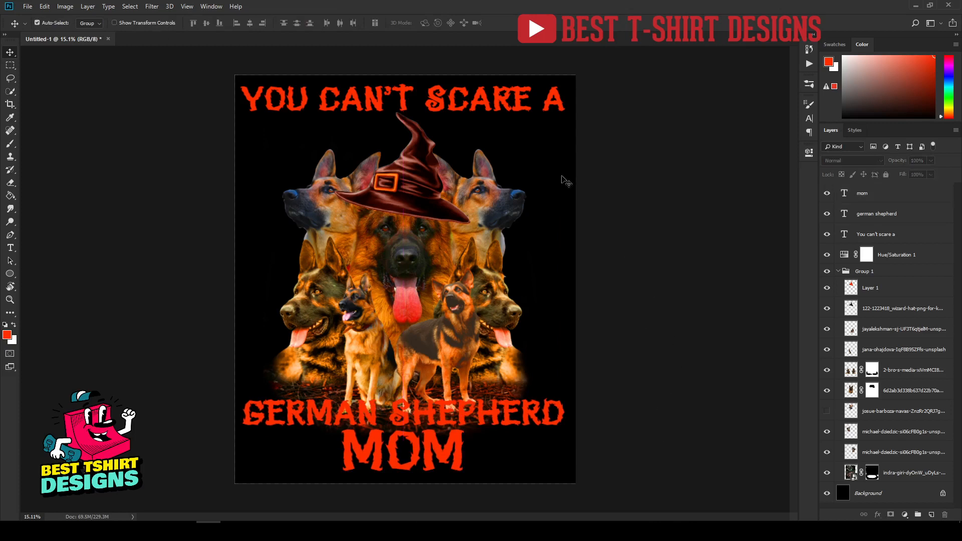
Step: Warp the "You can't scare a" text with the Arc Lower style and a horizontal bend of -10%
{"action": "left_click", "coordinate": [447, 108]}
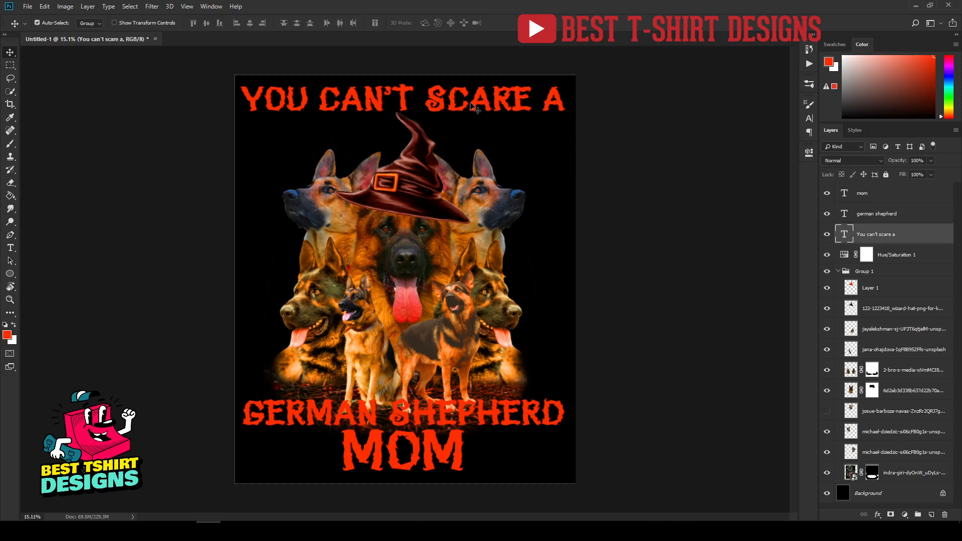
{"action": "double_click", "coordinate": [847, 235]}
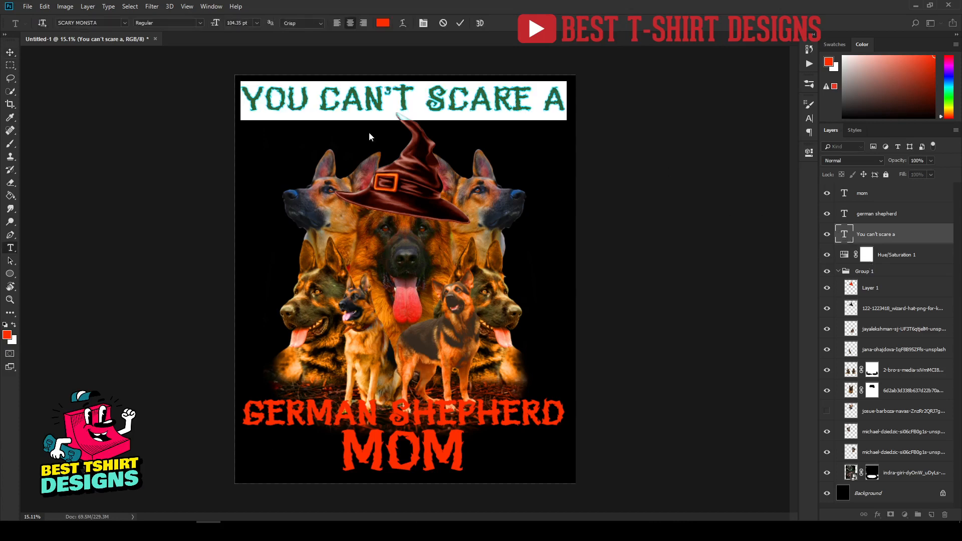
{"action": "left_click", "coordinate": [403, 24]}
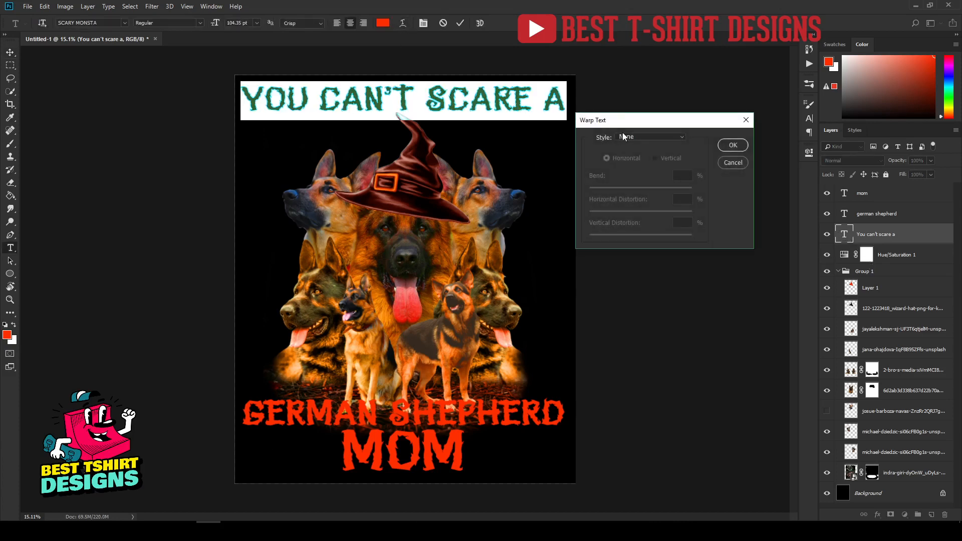
{"action": "left_click", "coordinate": [644, 138]}
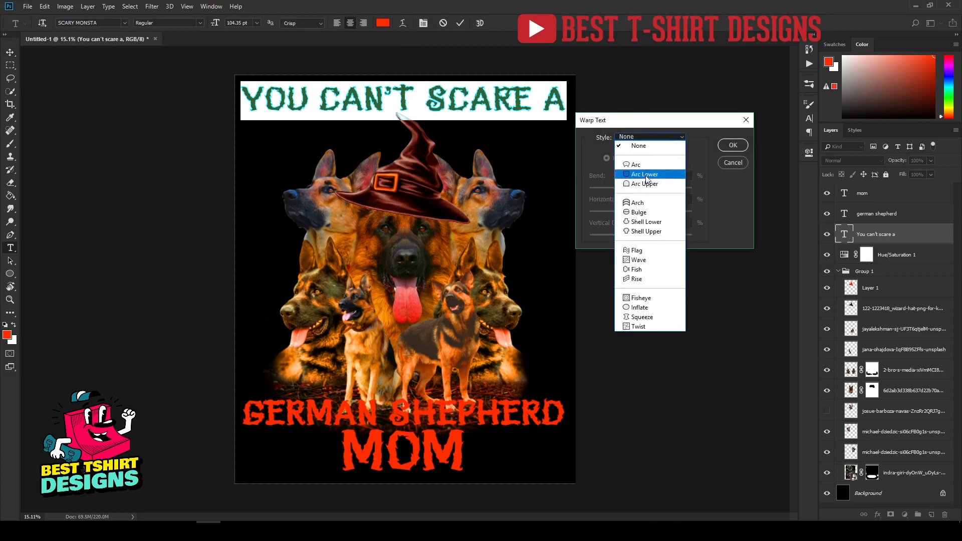
{"action": "left_click", "coordinate": [645, 175]}
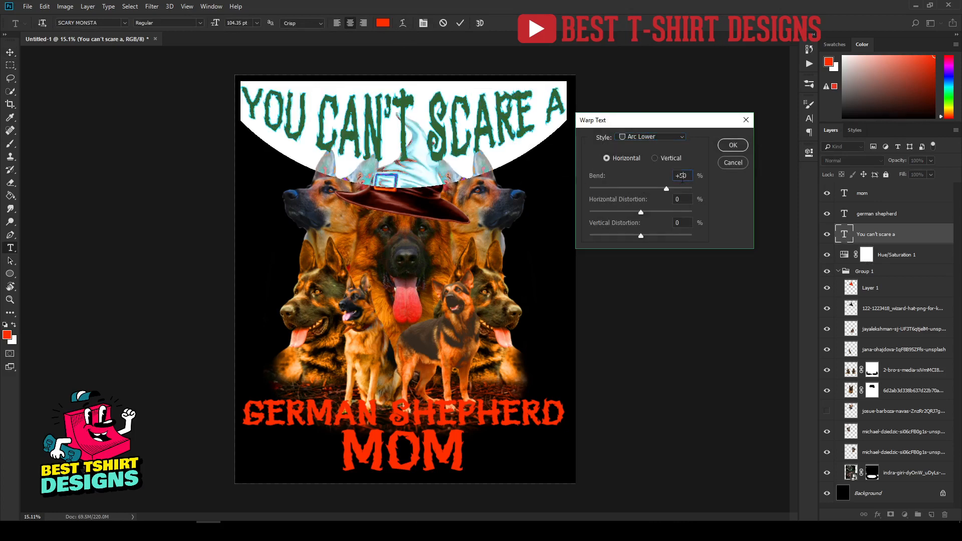
{"action": "key", "text": "shift+Down"}
{"action": "key", "text": "shift+Down"}
{"action": "key", "text": "shift+Down"}
{"action": "key", "text": "shift+Down"}
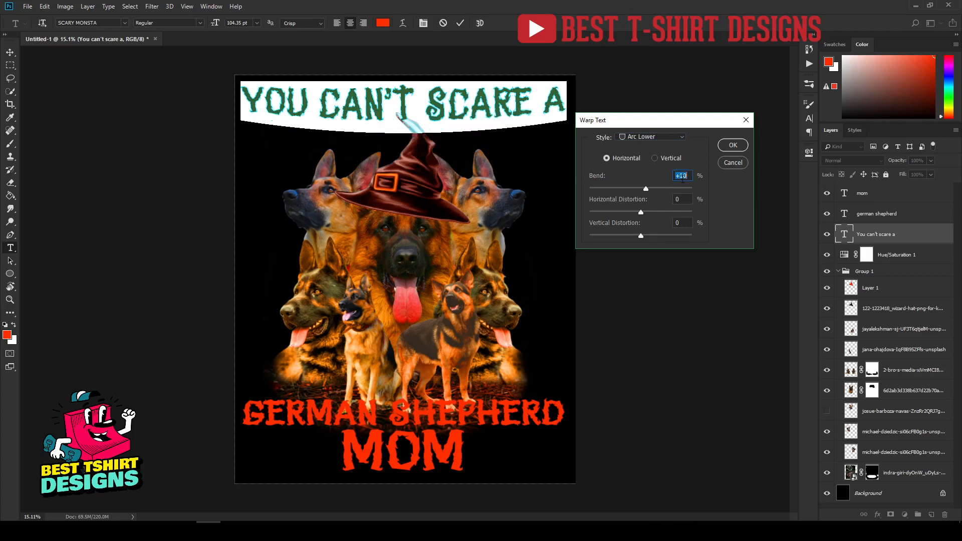
{"action": "key", "text": "shift+Down"}
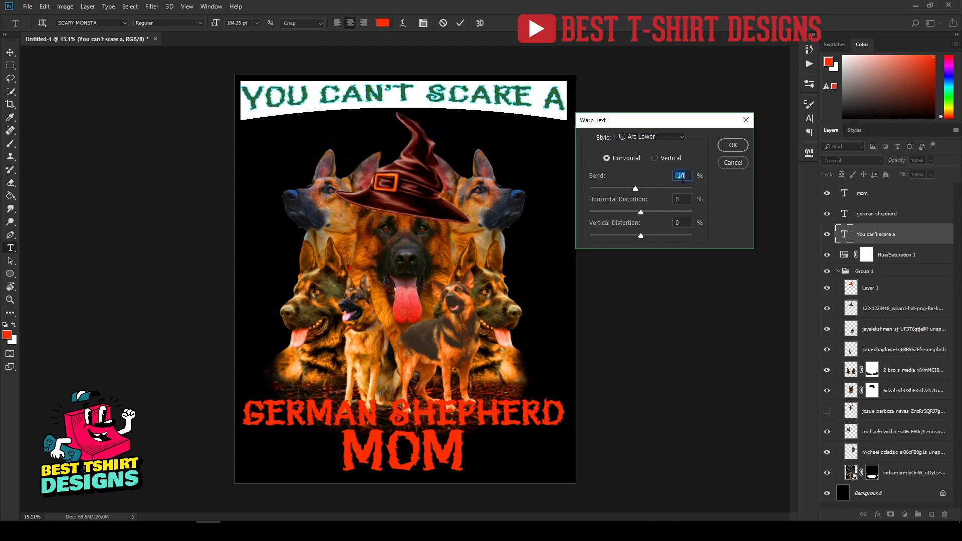
{"action": "left_click", "coordinate": [738, 147]}
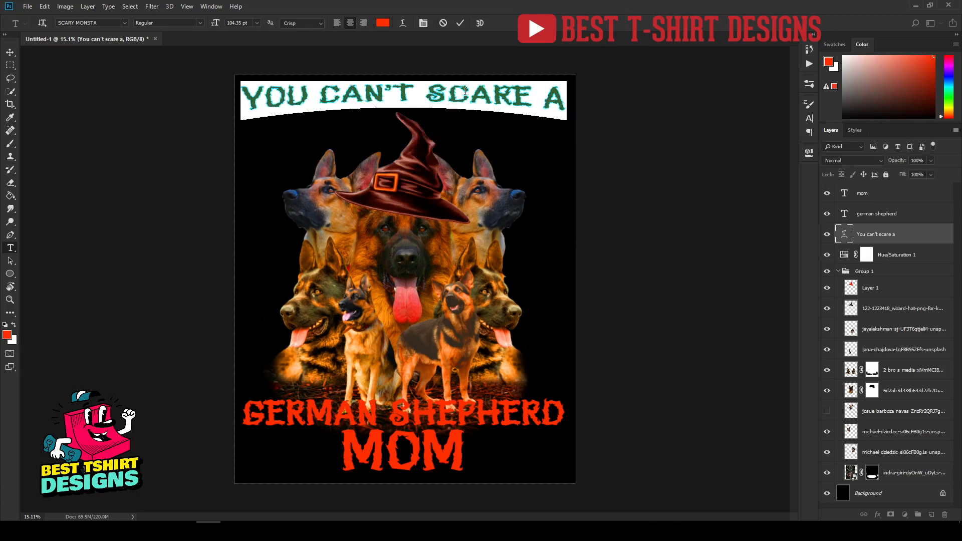
{"action": "key", "text": "ctrl+t"}
{"action": "key", "text": "ctrl+Return"}
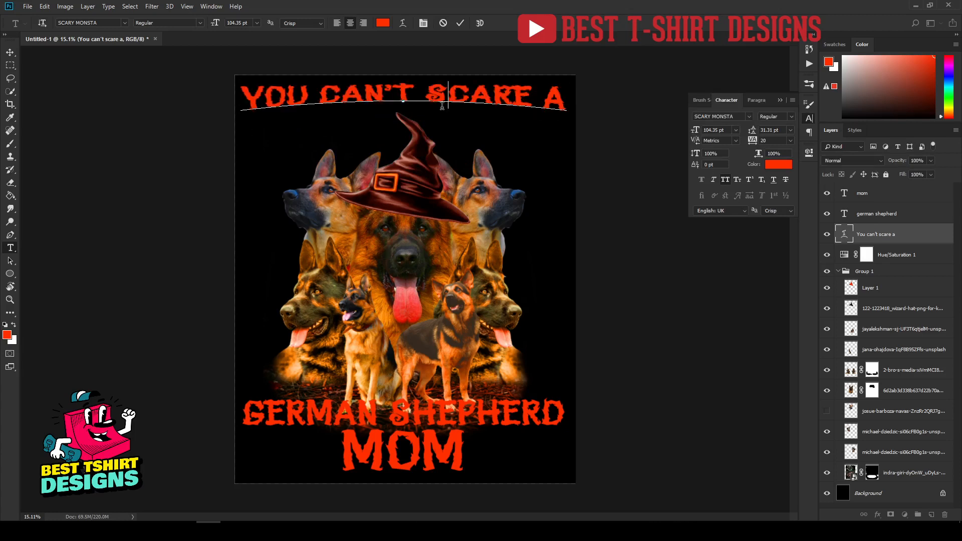
Step: Stretch the warped "You can't scare a" text downward to about 175% of its height, keeping its width
{"action": "key", "text": "v"}
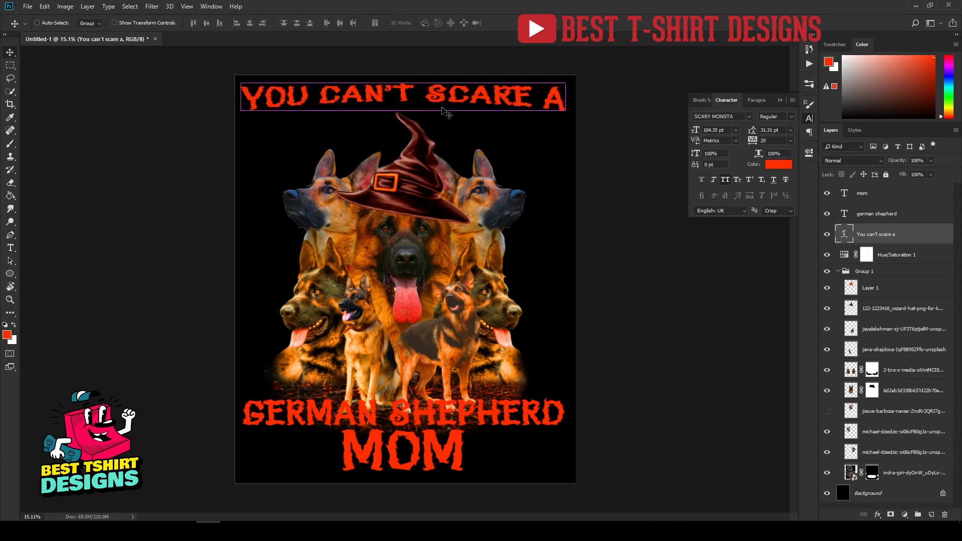
{"action": "key", "text": "ctrl+t"}
{"action": "left_click_drag", "start_coordinate": [404, 110], "coordinate": [404, 146]}
{"action": "key", "text": "Return"}
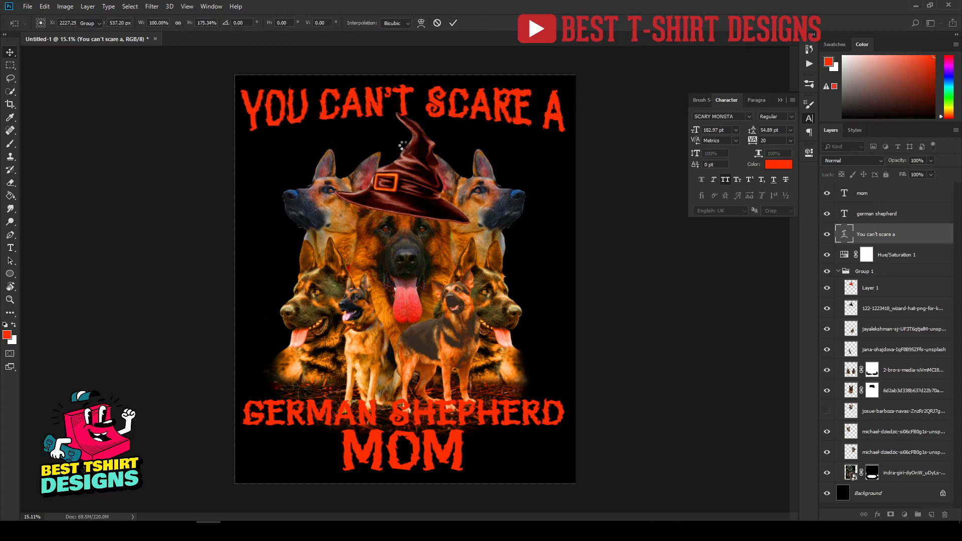
Step: Strengthen the negative bend of the Arc Lower warp on the "You can't scare a" text so its underside curves more
{"action": "double_click", "coordinate": [454, 111]}
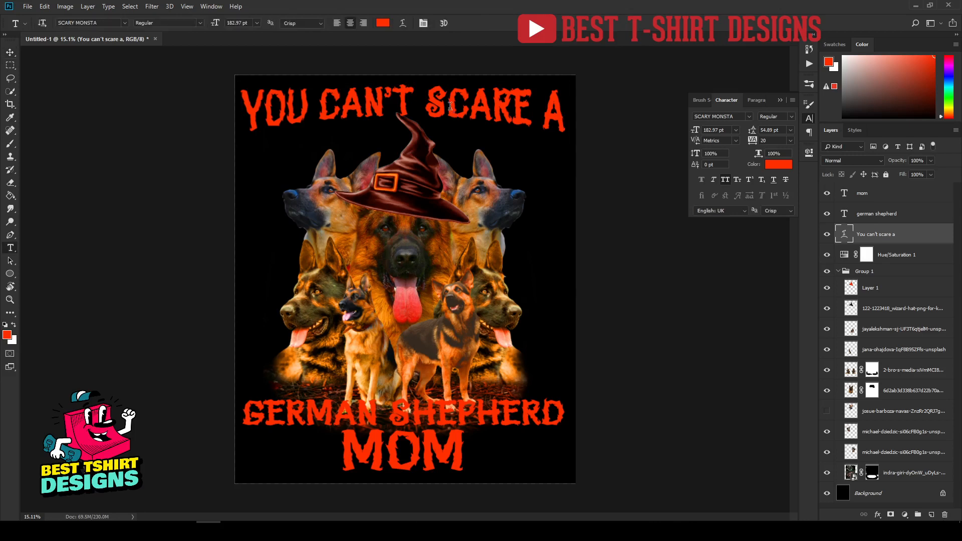
{"action": "double_click", "coordinate": [450, 106]}
{"action": "key", "text": "ctrl+a"}
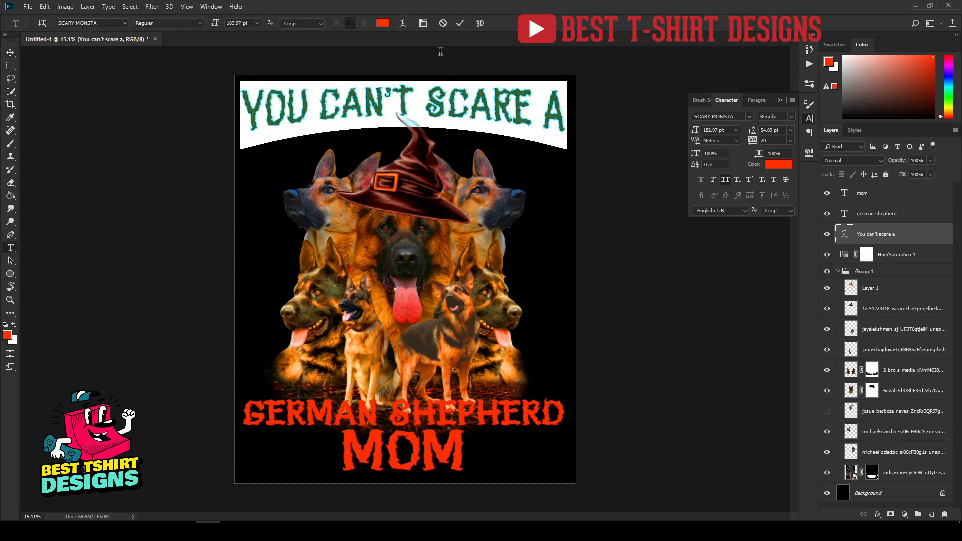
{"action": "left_click", "coordinate": [403, 23]}
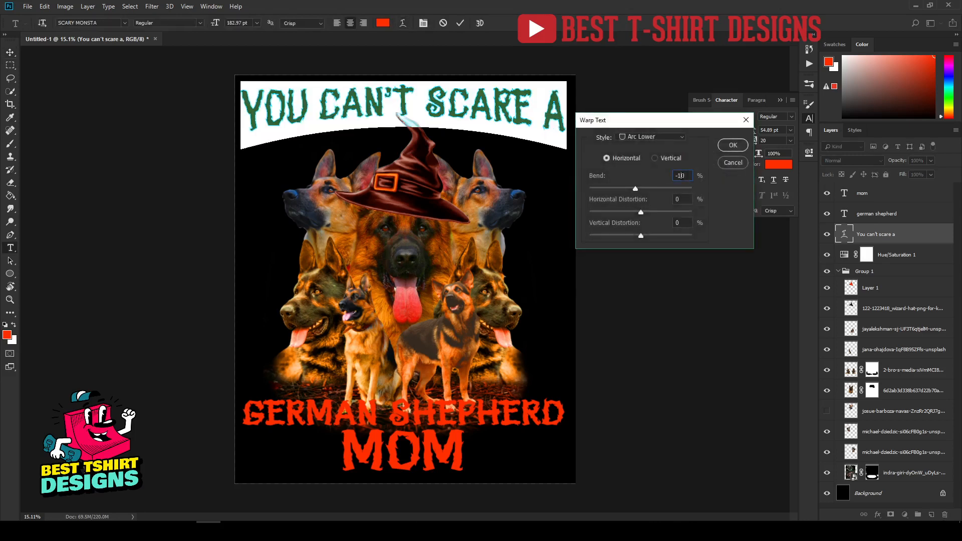
{"action": "left_click", "coordinate": [733, 145]}
{"action": "left_click", "coordinate": [426, 93]}
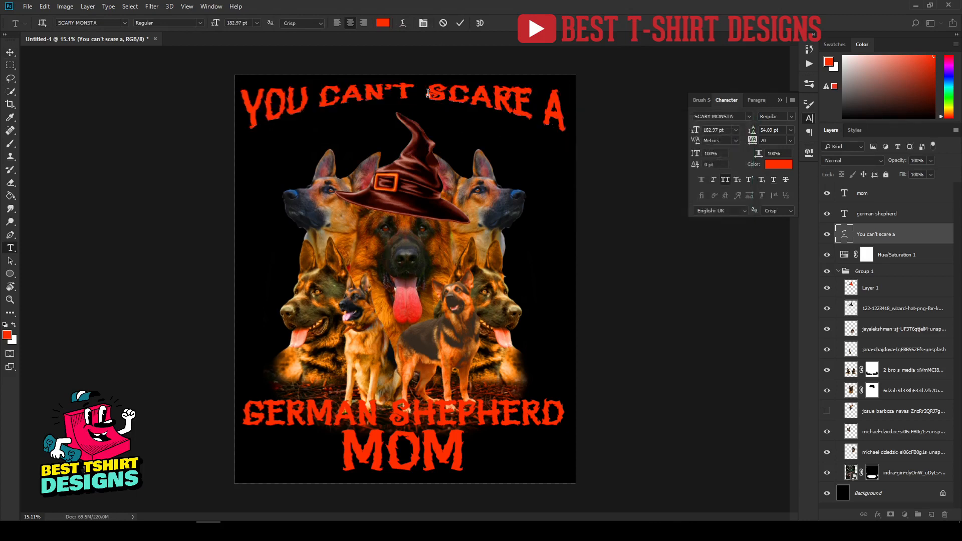
{"action": "key", "text": "ctrl+Return"}
Step: Stretch the "You can't scare a" text downward to about 156% of its height and move it slightly up
{"action": "key", "text": "ctrl+t"}
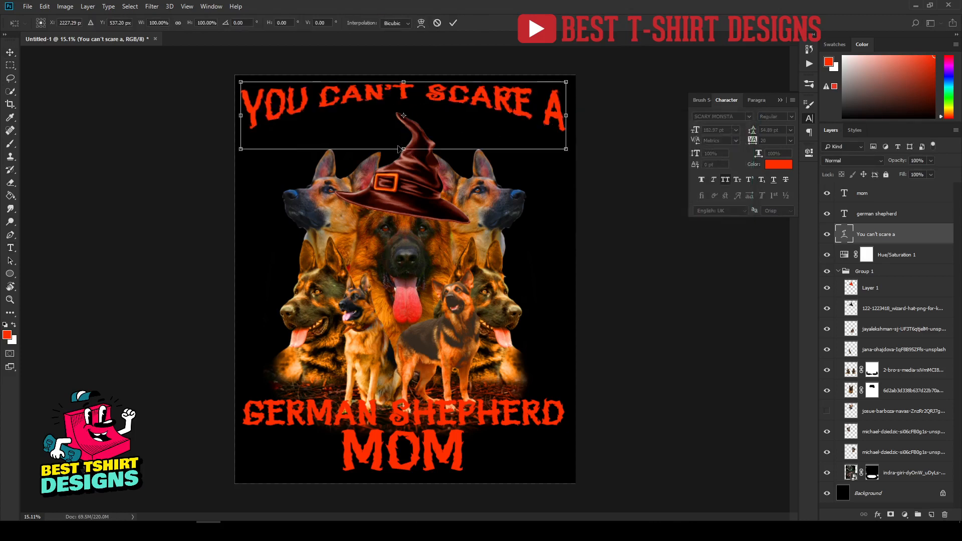
{"action": "left_click_drag", "start_coordinate": [403, 155], "coordinate": [399, 189]}
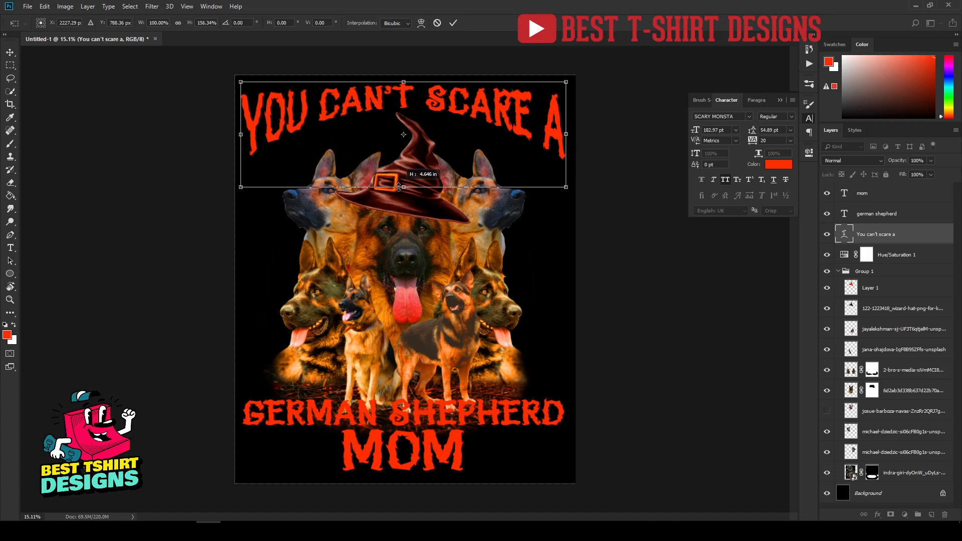
{"action": "key", "text": "Return"}
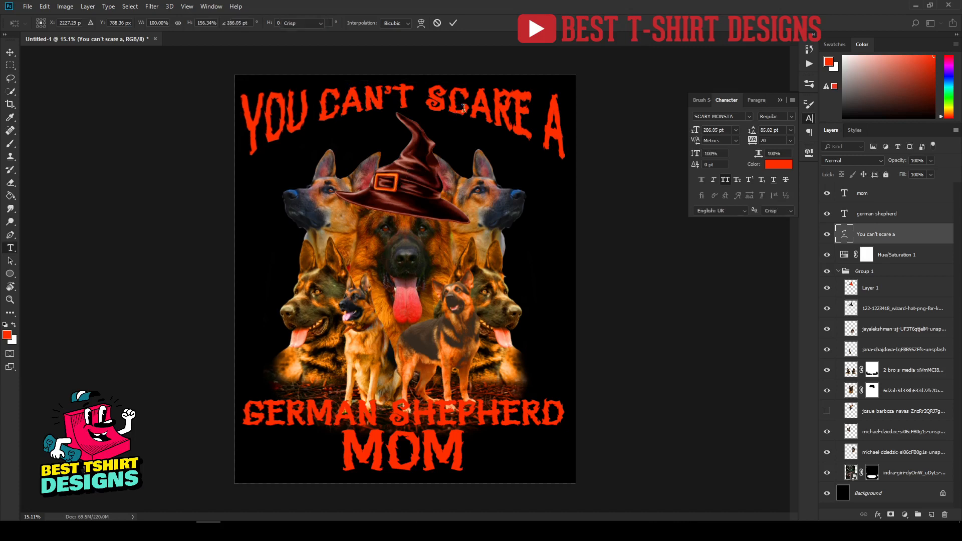
{"action": "key", "text": "v"}
{"action": "left_click_drag", "start_coordinate": [485, 111], "coordinate": [488, 114]}
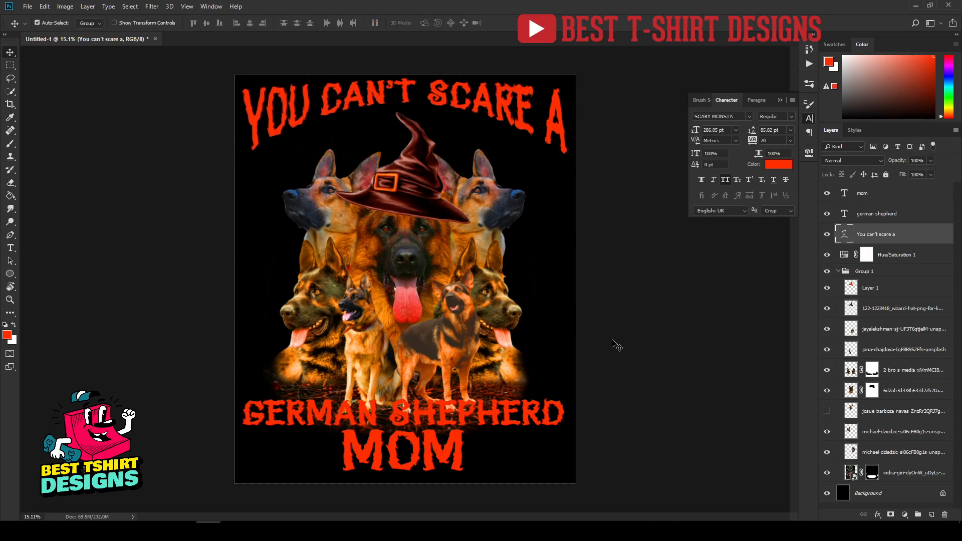
Step: Scale the dog collage group up proportionally to about 108%, move it up between the text lines, and deselect it
{"action": "left_click", "coordinate": [866, 274]}
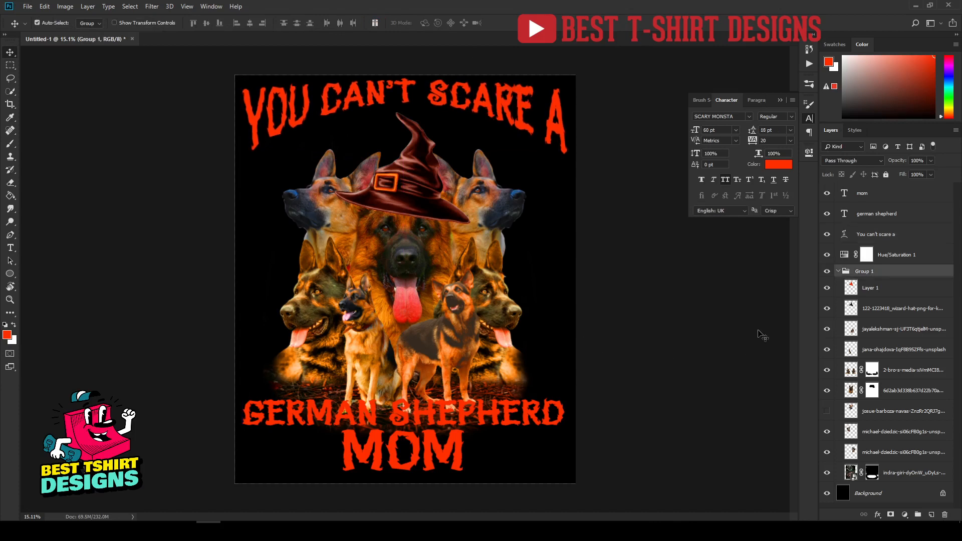
{"action": "key", "text": "ctrl+t"}
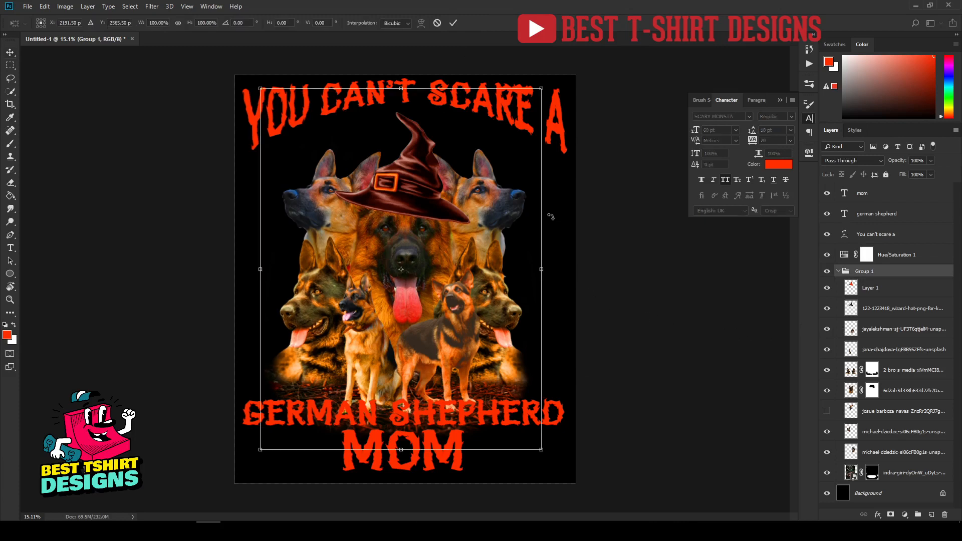
{"action": "left_click_drag", "start_coordinate": [541, 89], "coordinate": [553, 74]}
{"action": "left_click_drag", "start_coordinate": [470, 240], "coordinate": [472, 226]}
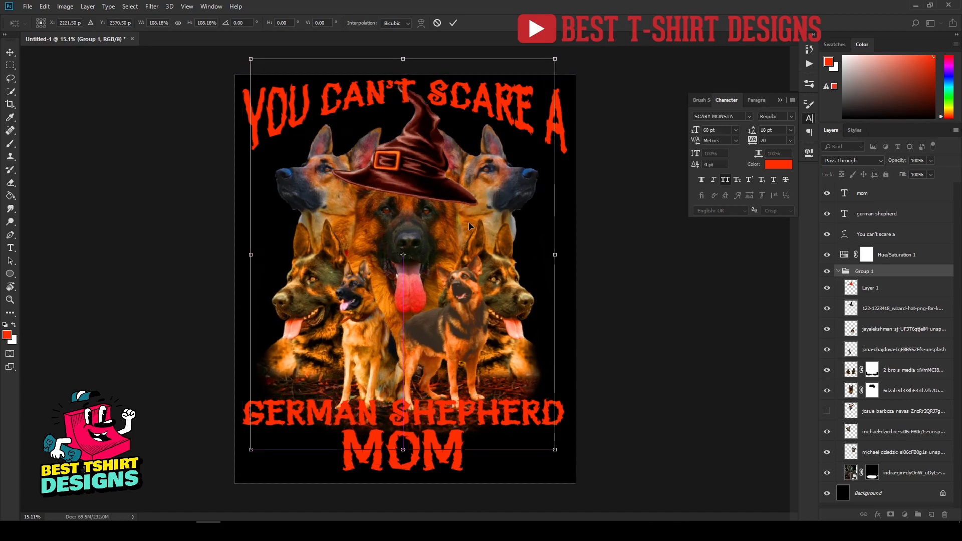
{"action": "key", "text": "Return"}
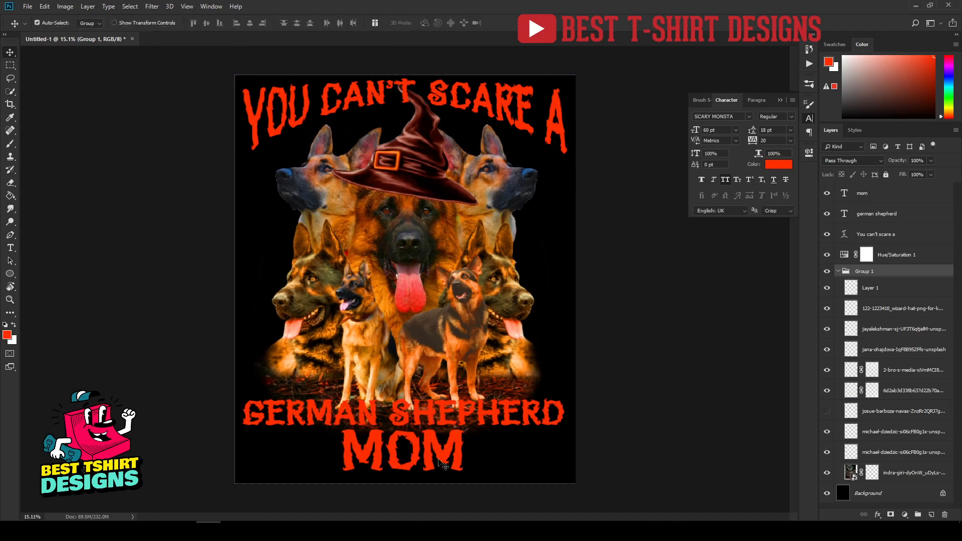
{"action": "left_click", "coordinate": [595, 446]}
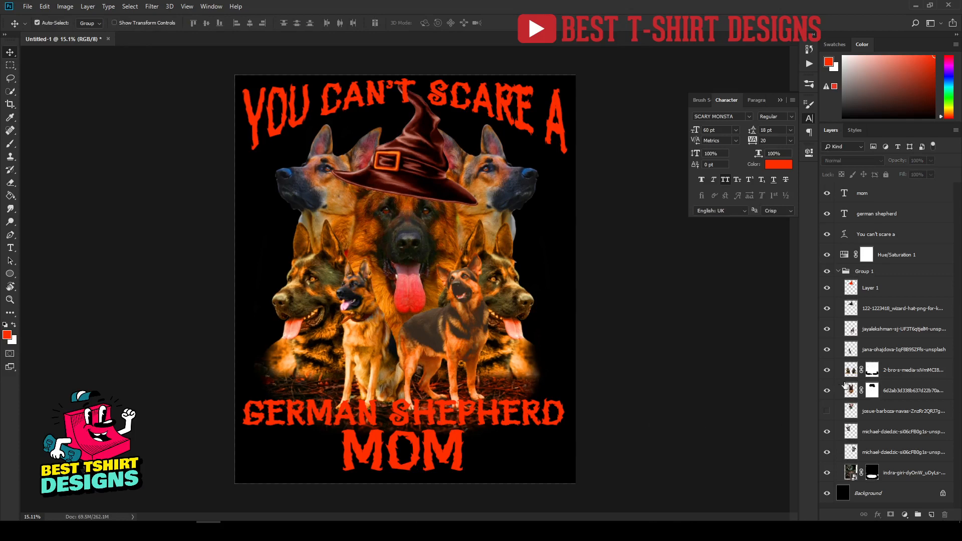
Step: Warp the "german shepherd" text with the Arc Upper style and a horizontal bend of -20%
{"action": "left_click", "coordinate": [877, 216]}
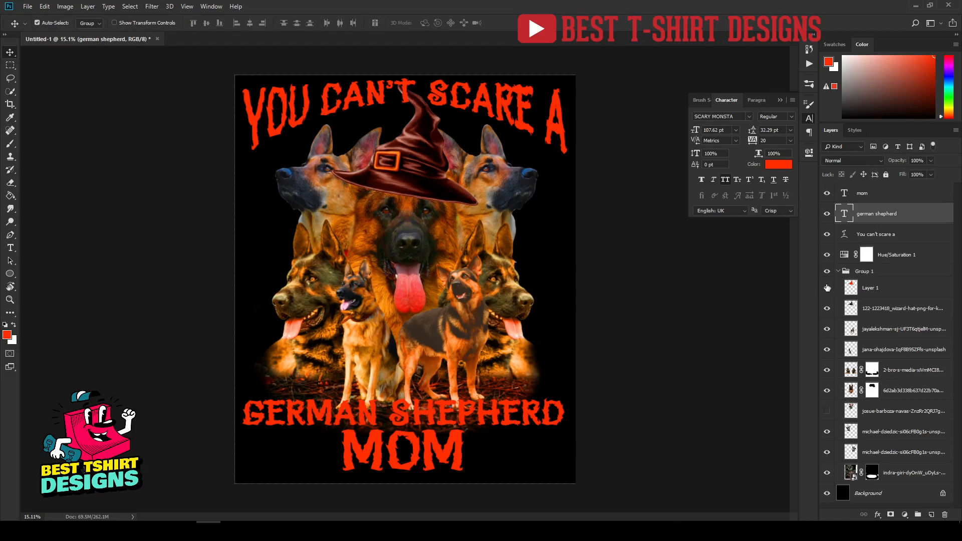
{"action": "double_click", "coordinate": [845, 213]}
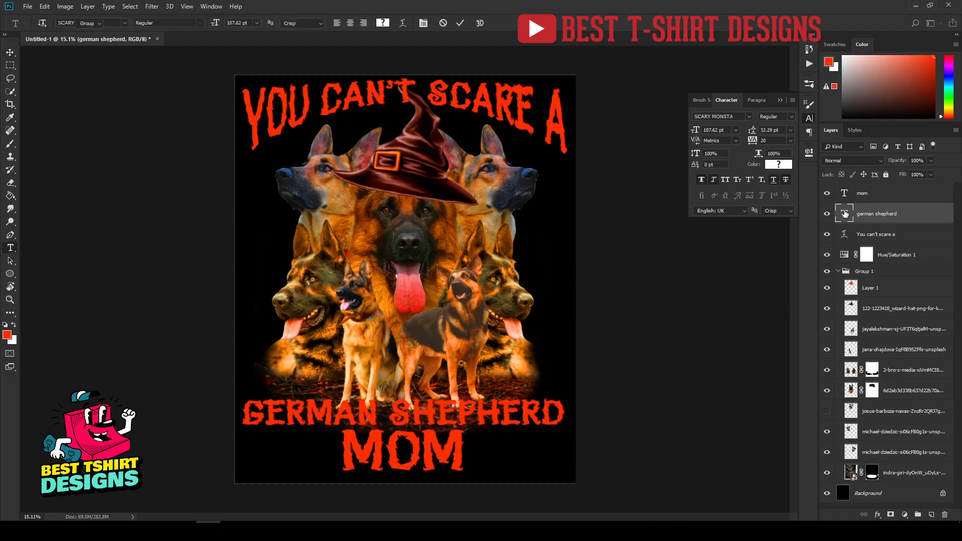
{"action": "left_click", "coordinate": [402, 23]}
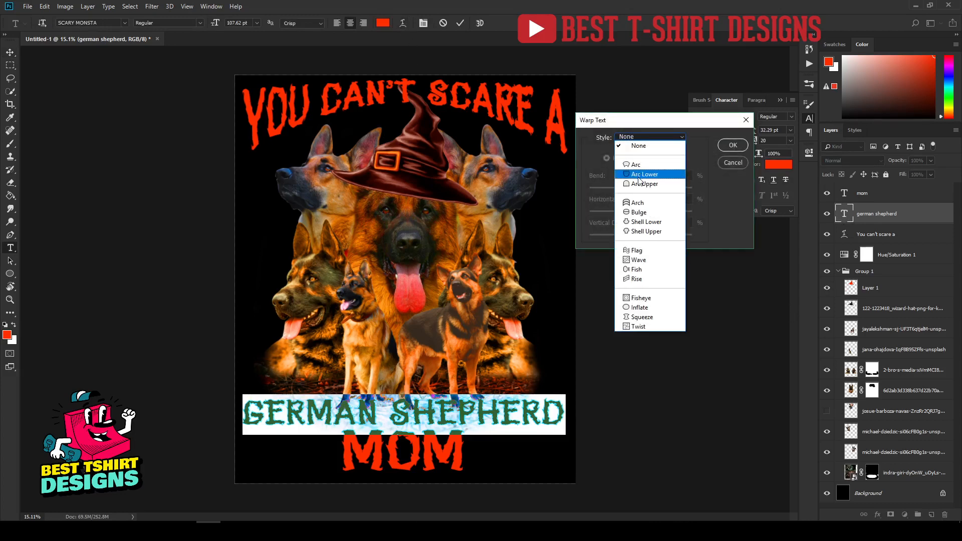
{"action": "left_click", "coordinate": [640, 185]}
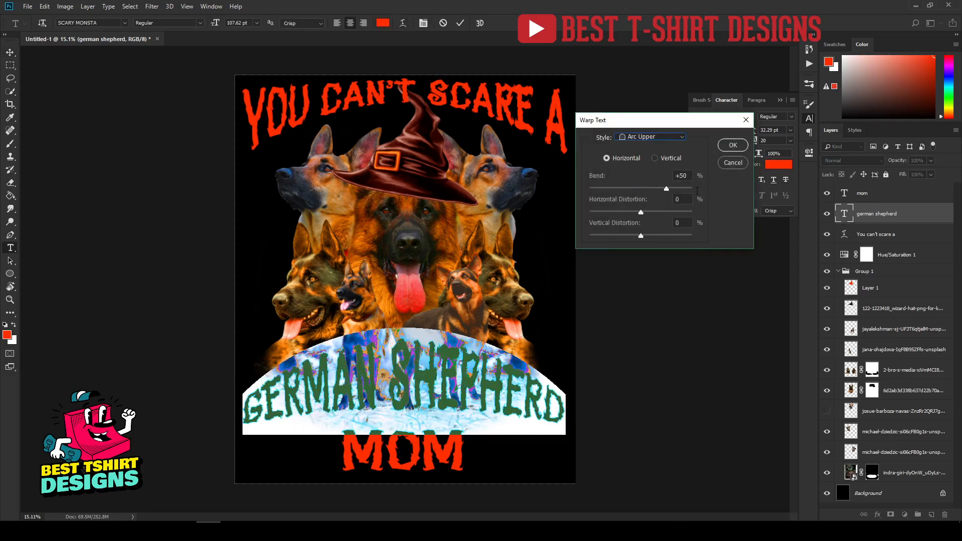
{"action": "key", "text": "shift+Down"}
{"action": "key", "text": "shift+Down"}
{"action": "key", "text": "shift+Down"}
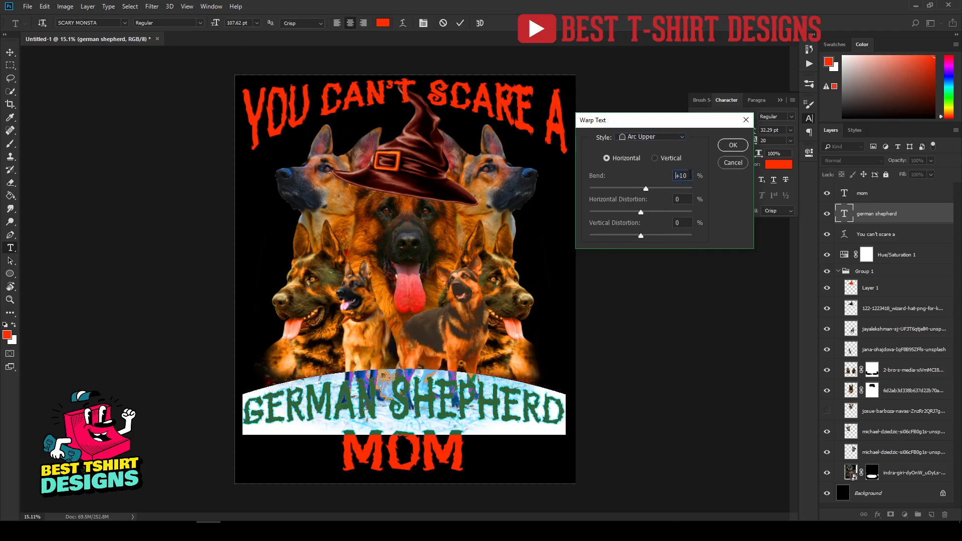
{"action": "key", "text": "shift+Down"}
{"action": "key", "text": "shift+Down"}
{"action": "key", "text": "shift+Down"}
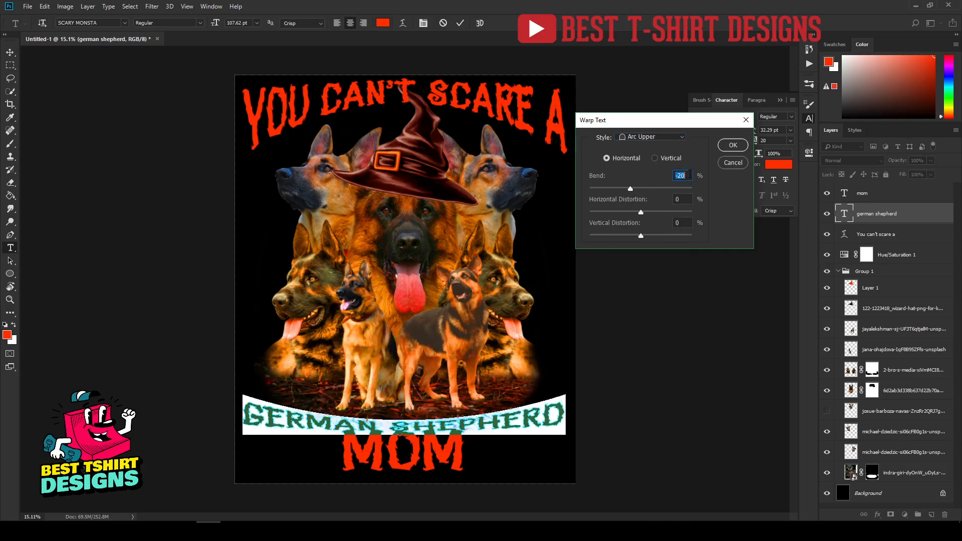
{"action": "left_click", "coordinate": [735, 148]}
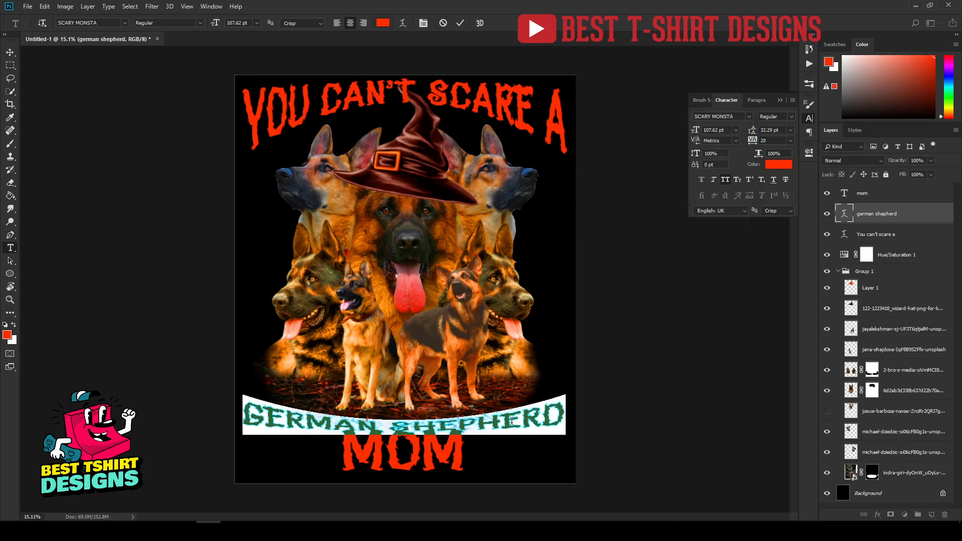
{"action": "key", "text": "ctrl+Return"}
Step: Stretch the warped "german shepherd" text upward to about 215% of its height, keeping its width
{"action": "key", "text": "v"}
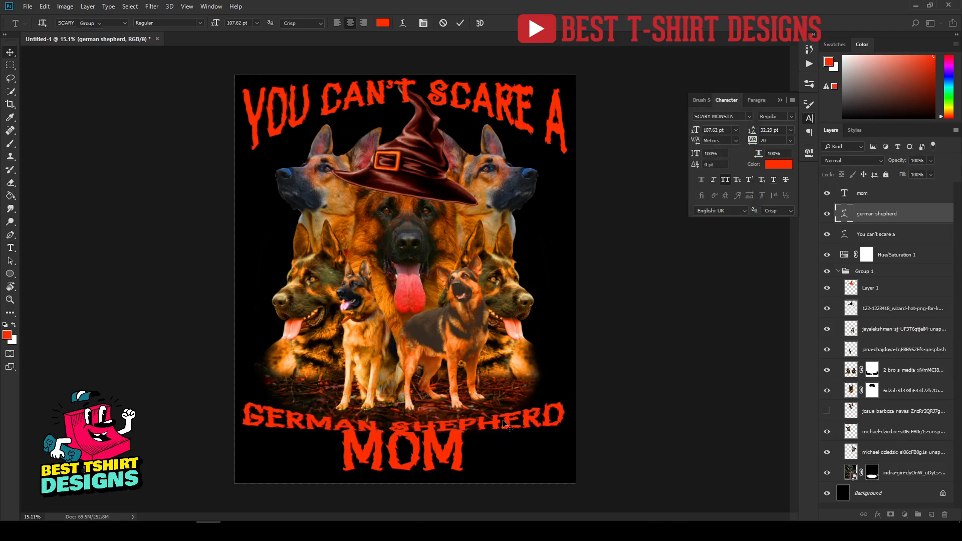
{"action": "key", "text": "ctrl+t"}
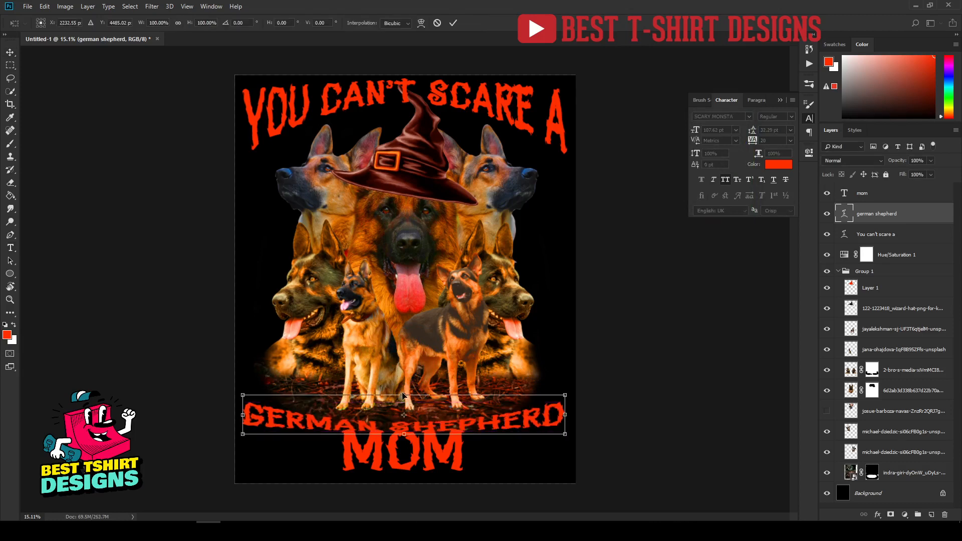
{"action": "left_click_drag", "start_coordinate": [405, 385], "coordinate": [410, 350]}
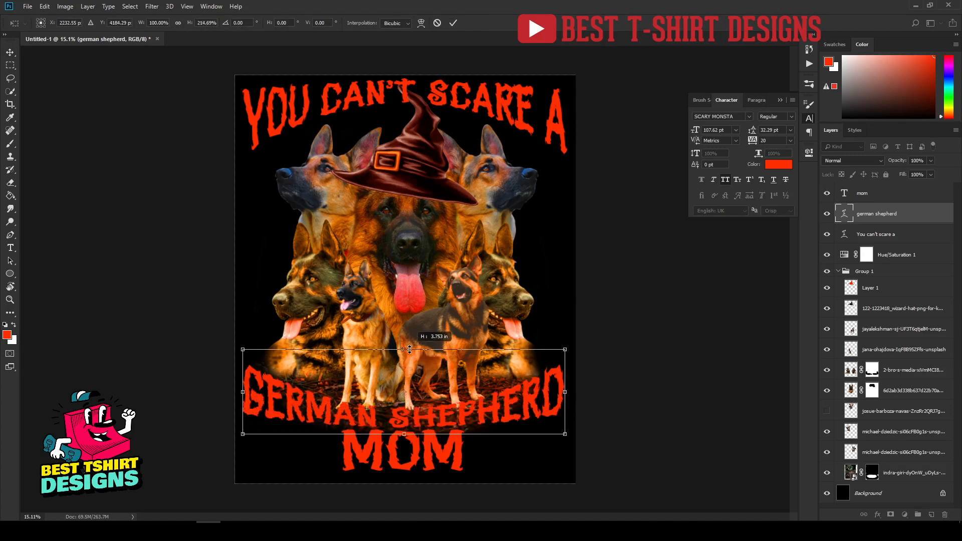
{"action": "left_click_drag", "start_coordinate": [412, 444], "coordinate": [411, 444]}
{"action": "key", "text": "Return"}
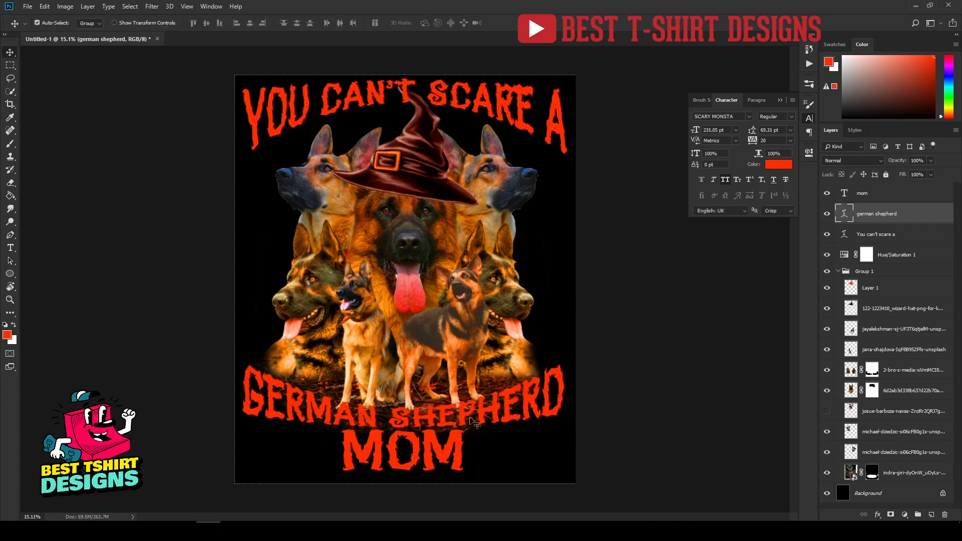
Step: Set the horizontal bend of the "german shepherd" text's Arc Upper warp to -15%
{"action": "key", "text": "t"}
{"action": "double_click", "coordinate": [470, 416]}
{"action": "left_click_drag", "start_coordinate": [470, 416], "coordinate": [350, 424]}
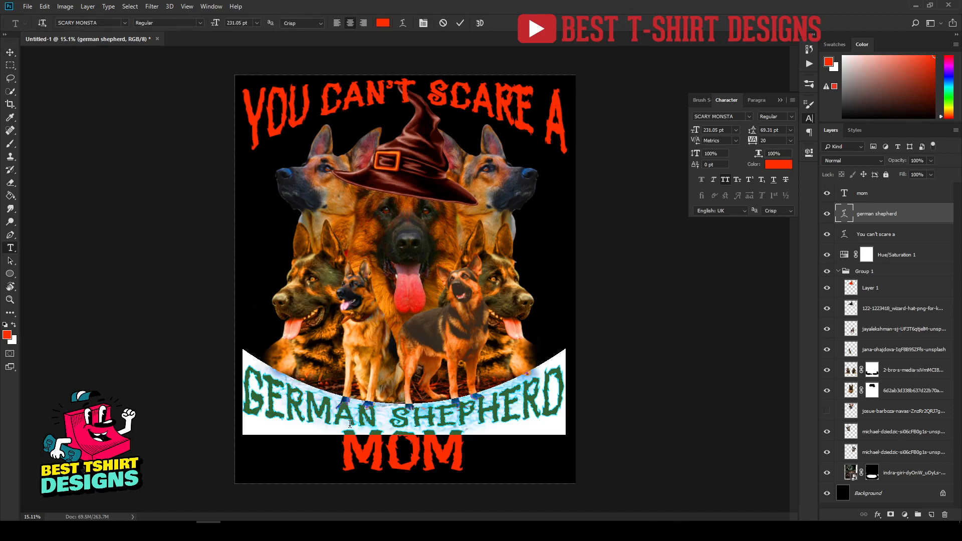
{"action": "left_click", "coordinate": [402, 23]}
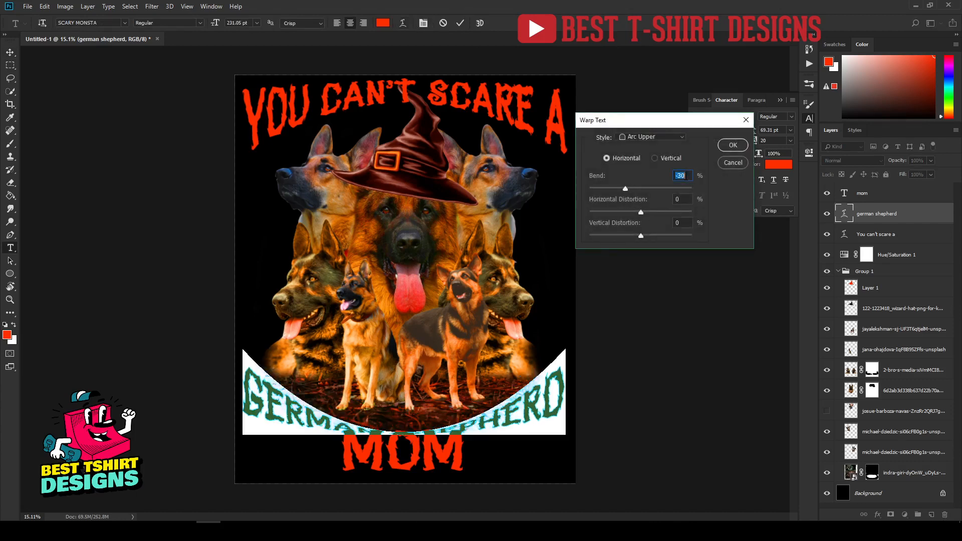
{"action": "key", "text": "shift+Up"}
{"action": "key", "text": "shift+Up"}
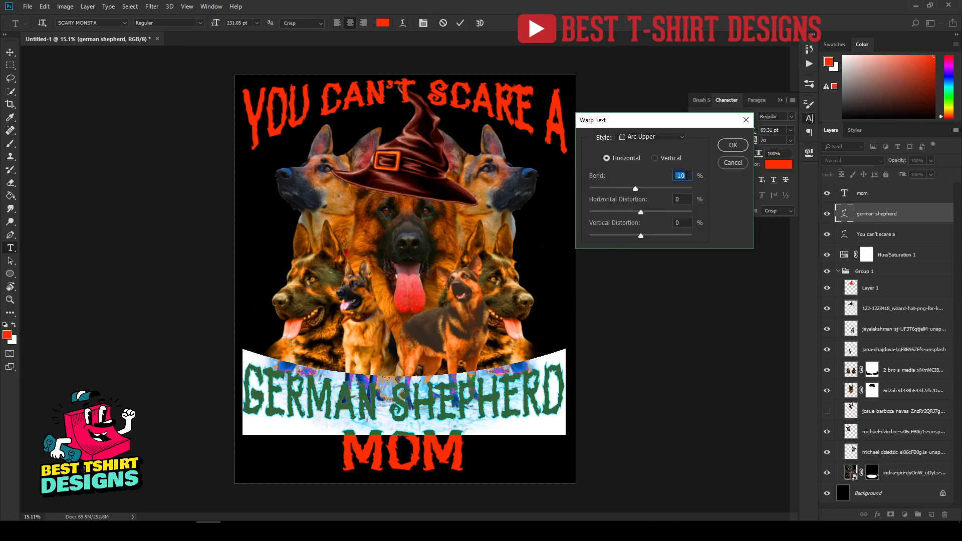
{"action": "key", "text": "Down"}
{"action": "key", "text": "Down"}
{"action": "key", "text": "Down"}
{"action": "key", "text": "Down"}
{"action": "key", "text": "Down"}
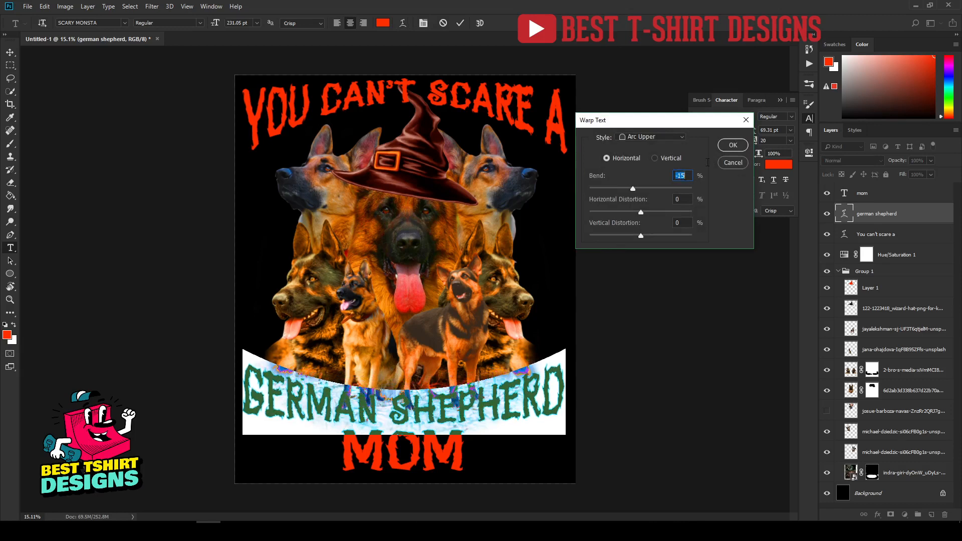
{"action": "left_click", "coordinate": [734, 145]}
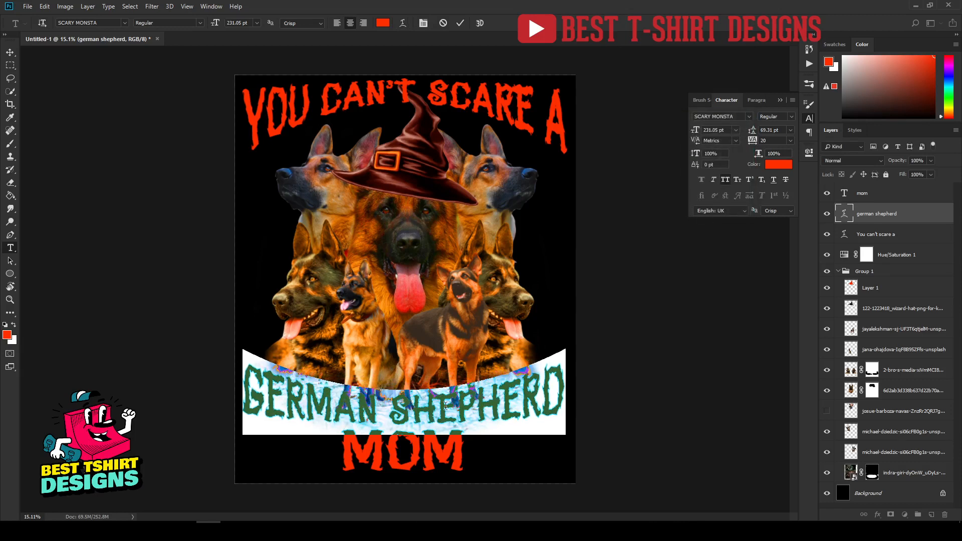
{"action": "key", "text": "v"}
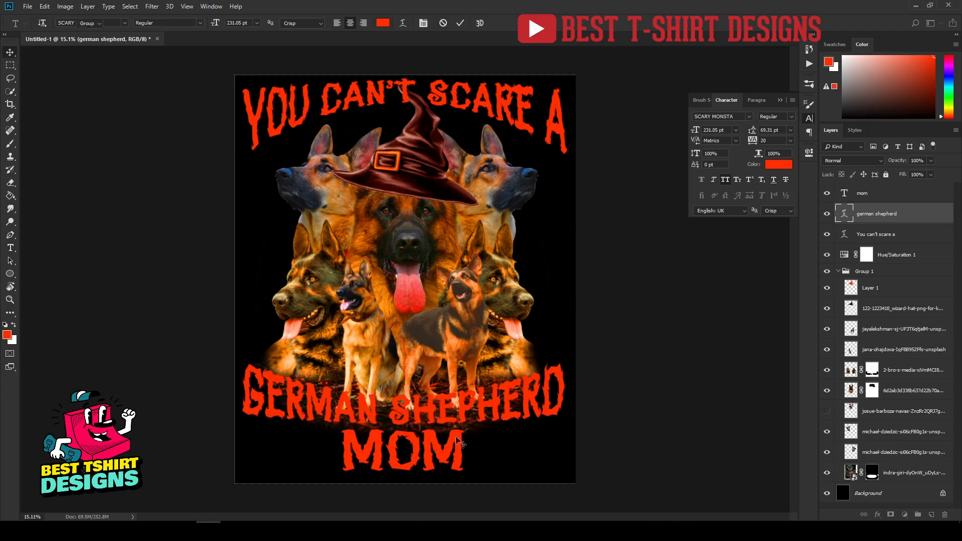
Step: Move the "mom" text under the left end of "german shepherd" and scale it up proportionally to about 117%
{"action": "left_click_drag", "start_coordinate": [447, 452], "coordinate": [353, 448]}
{"action": "key", "text": "ctrl+t"}
{"action": "left_click_drag", "start_coordinate": [367, 485], "coordinate": [387, 502]}
{"action": "scroll", "coordinate": [359, 442], "scroll_direction": "up", "scroll_amount": 4}
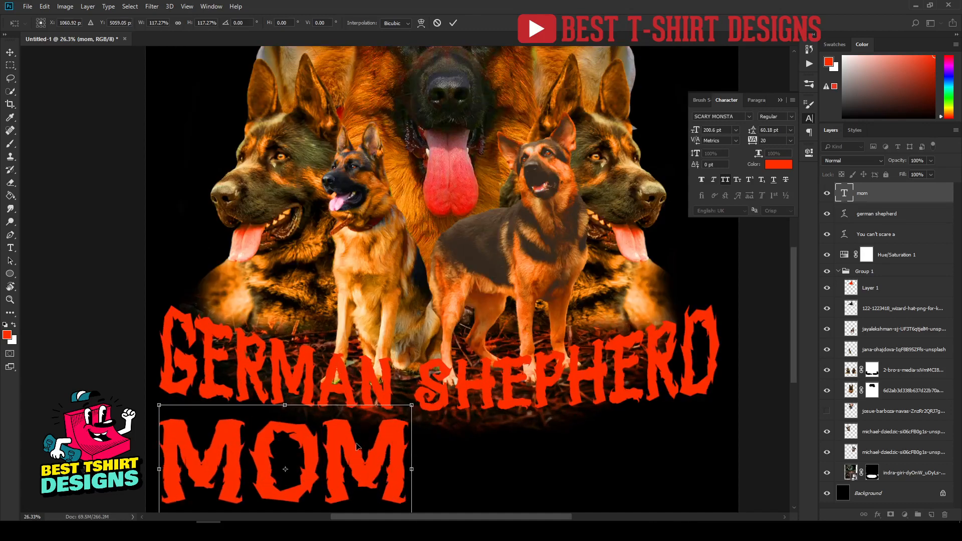
{"action": "key", "text": "Return"}
{"action": "left_click_drag", "start_coordinate": [357, 461], "coordinate": [353, 456]}
{"action": "scroll", "coordinate": [273, 346], "scroll_direction": "down", "scroll_amount": 3}
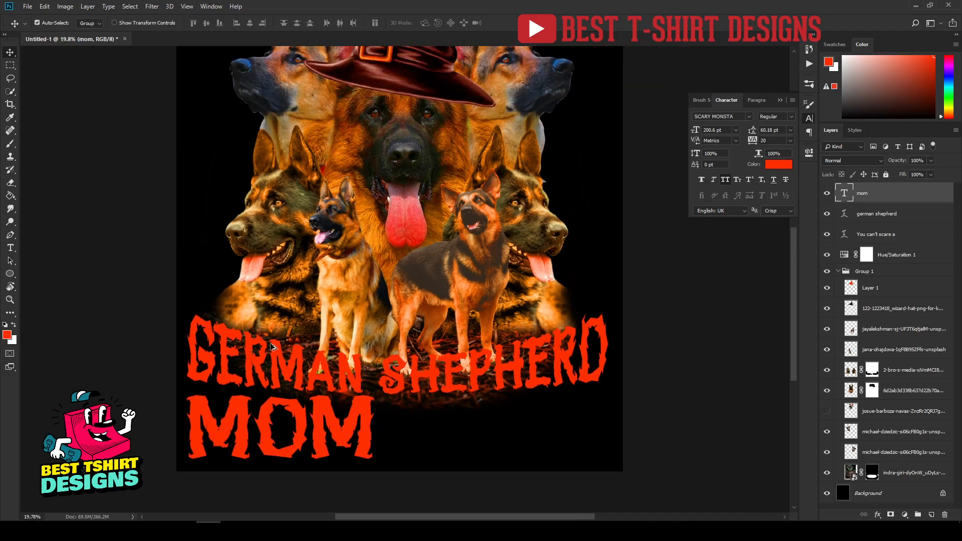
{"action": "scroll", "coordinate": [512, 441], "scroll_direction": "up", "scroll_amount": 1}
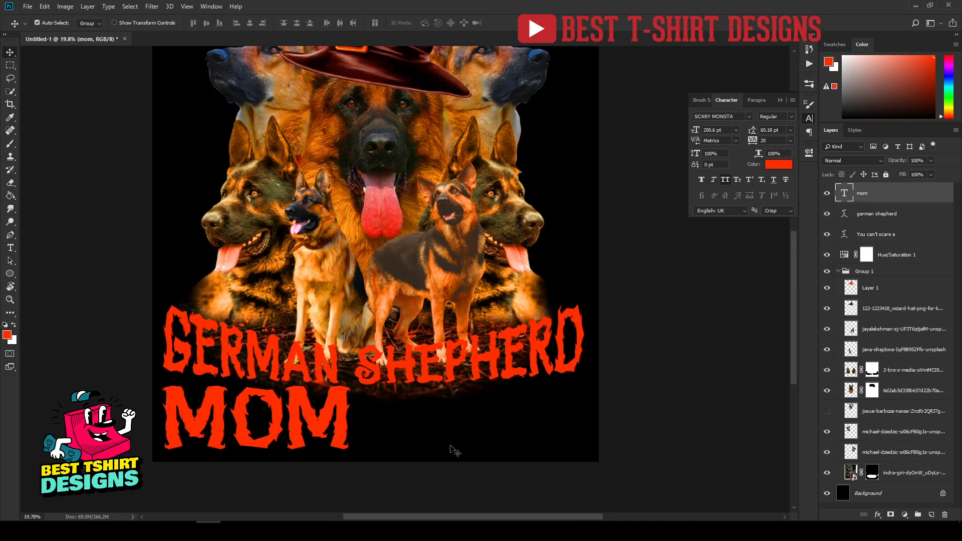
Step: Switch to Notepad, replace its text with the lines "i've seen" and "it all", and copy the first line
{"action": "left_click", "coordinate": [357, 531]}
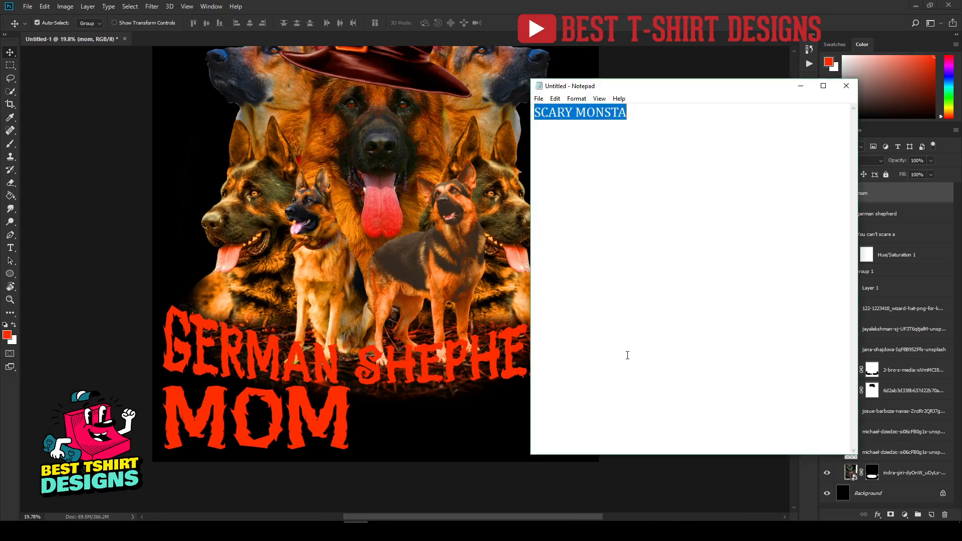
{"action": "type", "text": "i'v"}
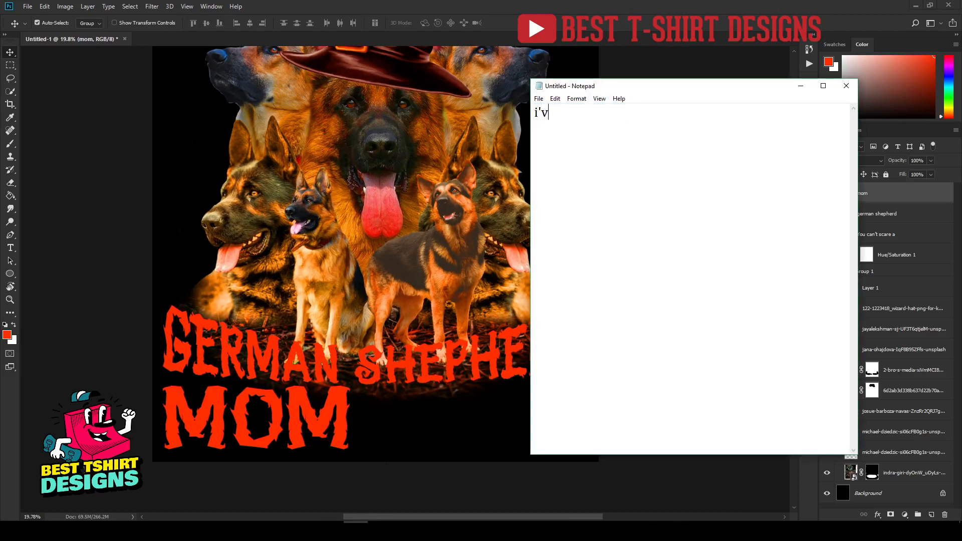
{"action": "type", "text": "e seen"}
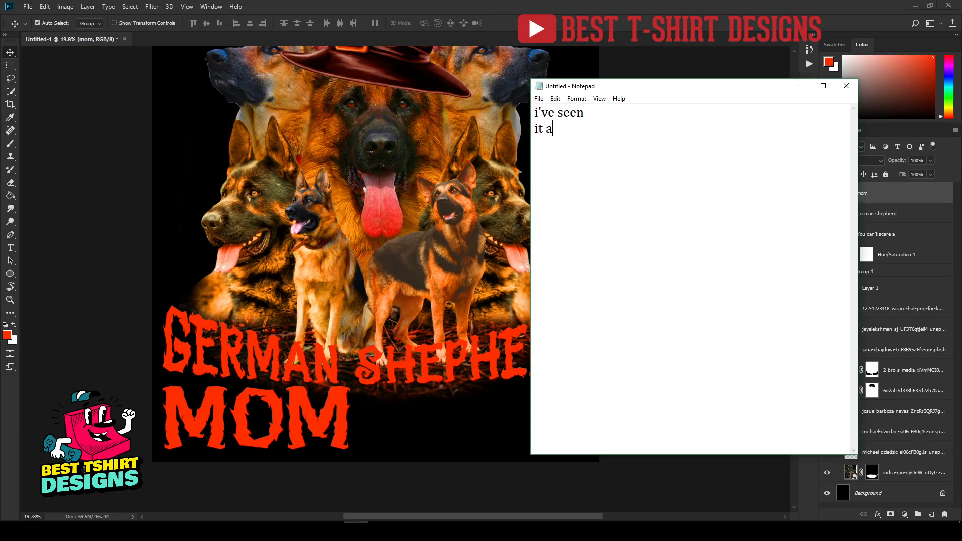
{"action": "left_click_drag", "start_coordinate": [598, 111], "coordinate": [476, 112]}
{"action": "key", "text": "ctrl+c"}
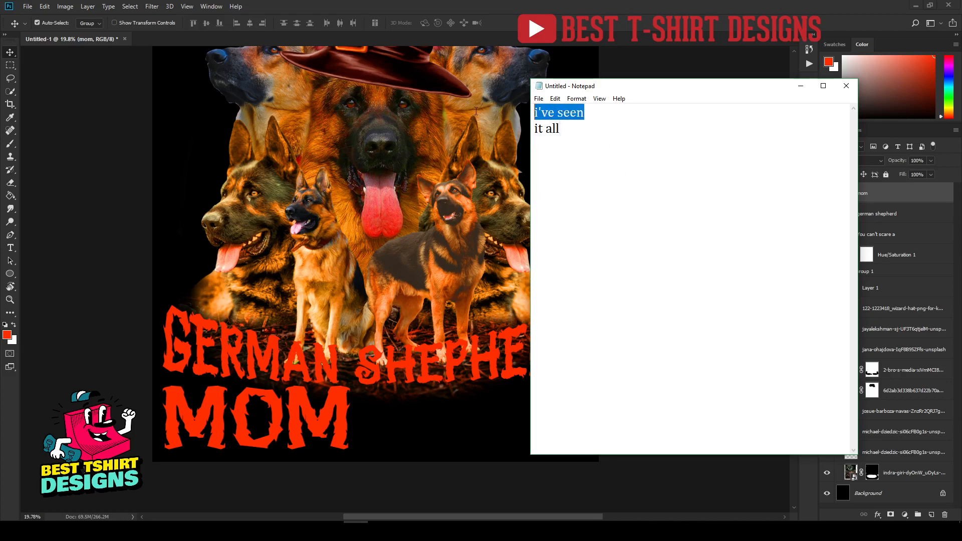
Step: Return to Photoshop and add the copied "i've seen" as a new text layer to the right of "mom"
{"action": "left_click", "coordinate": [385, 371]}
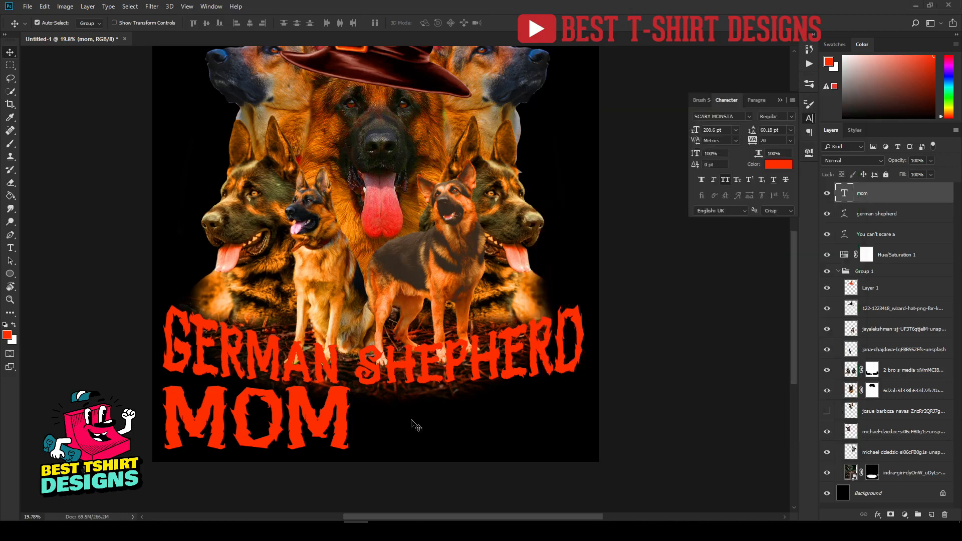
{"action": "left_click", "coordinate": [11, 248]}
{"action": "left_click", "coordinate": [398, 422]}
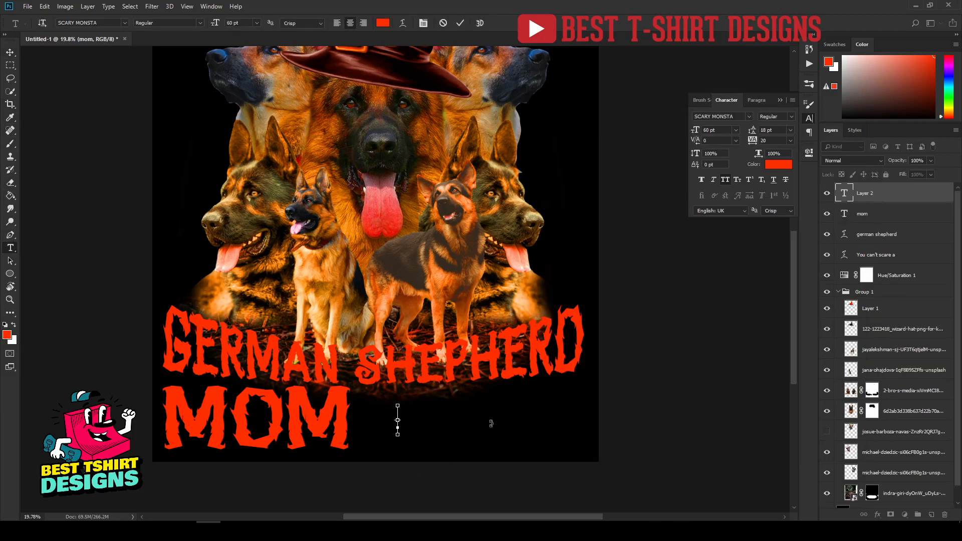
{"action": "key", "text": "ctrl+v"}
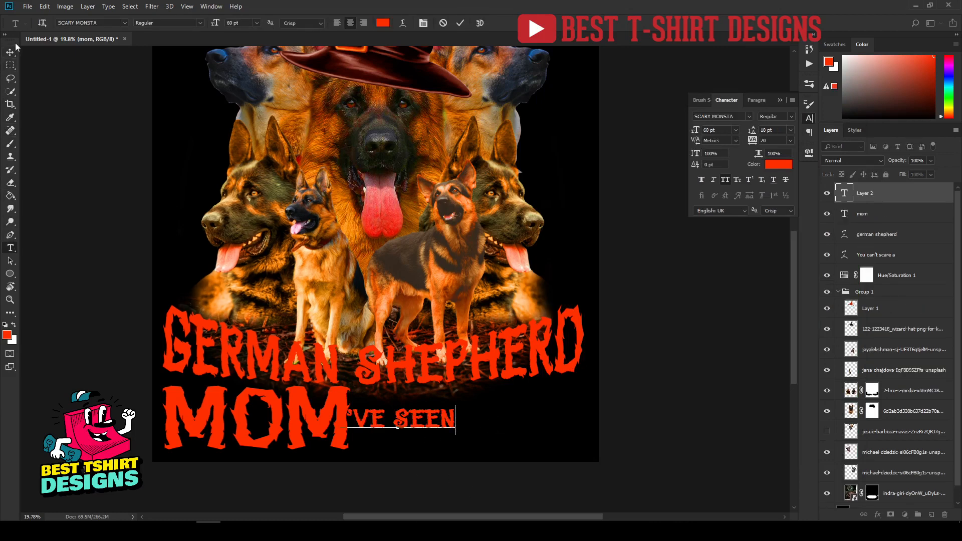
{"action": "left_click", "coordinate": [10, 51]}
Step: Scale the "i've seen" text up proportionally to about 79 pt and place it beside the upper half of "mom"
{"action": "key", "text": "ctrl+t"}
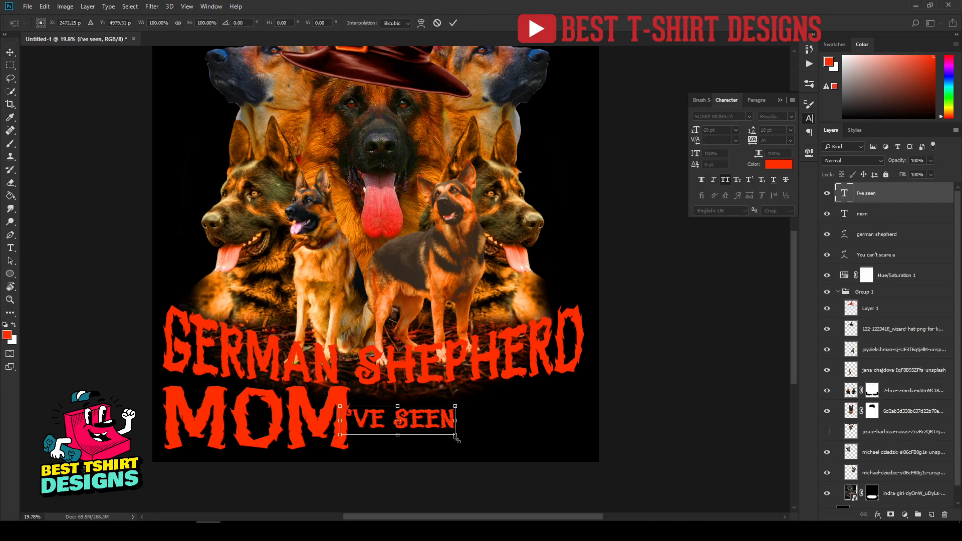
{"action": "left_click_drag", "start_coordinate": [457, 441], "coordinate": [535, 460]}
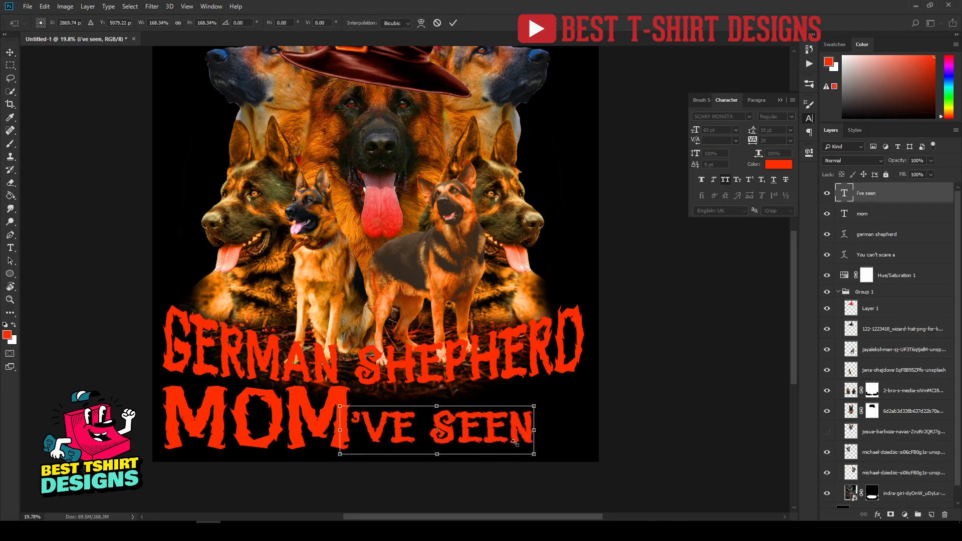
{"action": "mouse_move", "coordinate": [503, 431]}
{"action": "left_mouse_down"}
{"action": "mouse_move", "coordinate": [528, 410]}
{"action": "mouse_move", "coordinate": [543, 424]}
{"action": "mouse_move", "coordinate": [496, 405]}
{"action": "mouse_move", "coordinate": [494, 436]}
{"action": "left_mouse_up"}
{"action": "key", "text": "Return"}
Step: Change the duplicate "i've seen" line beneath the original to "it all" and align its left edge with the line above
{"action": "key", "text": "t"}
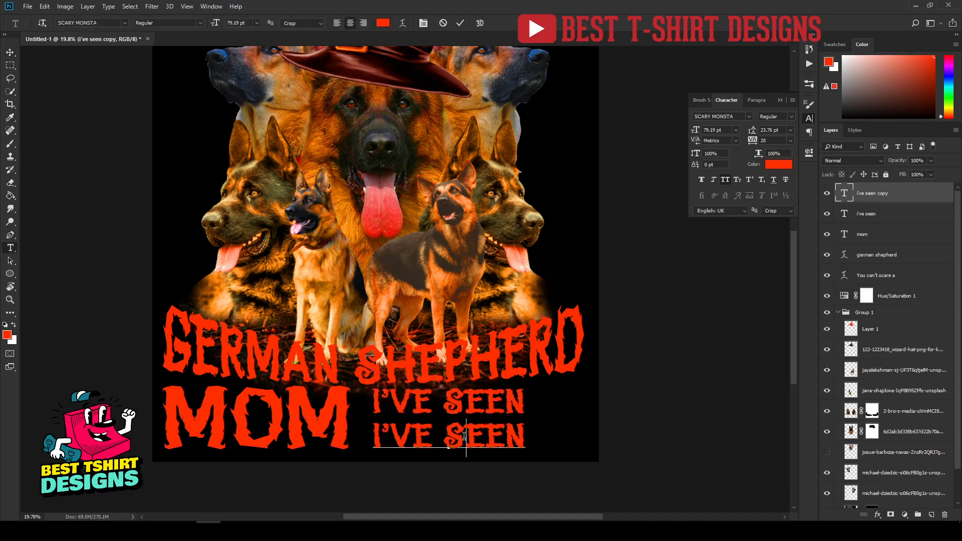
{"action": "double_click", "coordinate": [464, 436]}
{"action": "triple_click", "coordinate": [464, 436]}
{"action": "left_click", "coordinate": [464, 437]}
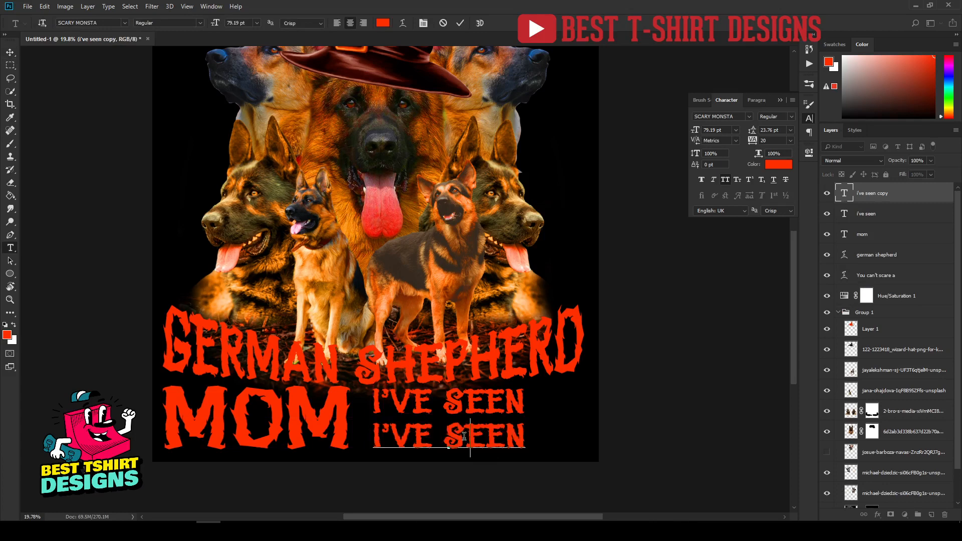
{"action": "key", "text": "ctrl+a"}
{"action": "type", "text": "it all"}
{"action": "key", "text": "ctrl+Return"}
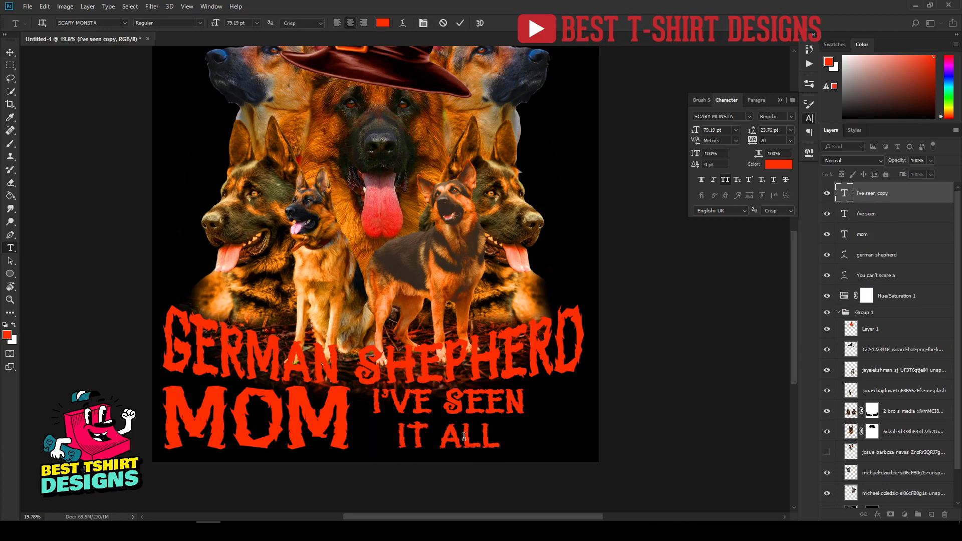
{"action": "key", "text": "v"}
{"action": "left_click_drag", "start_coordinate": [471, 444], "coordinate": [443, 443]}
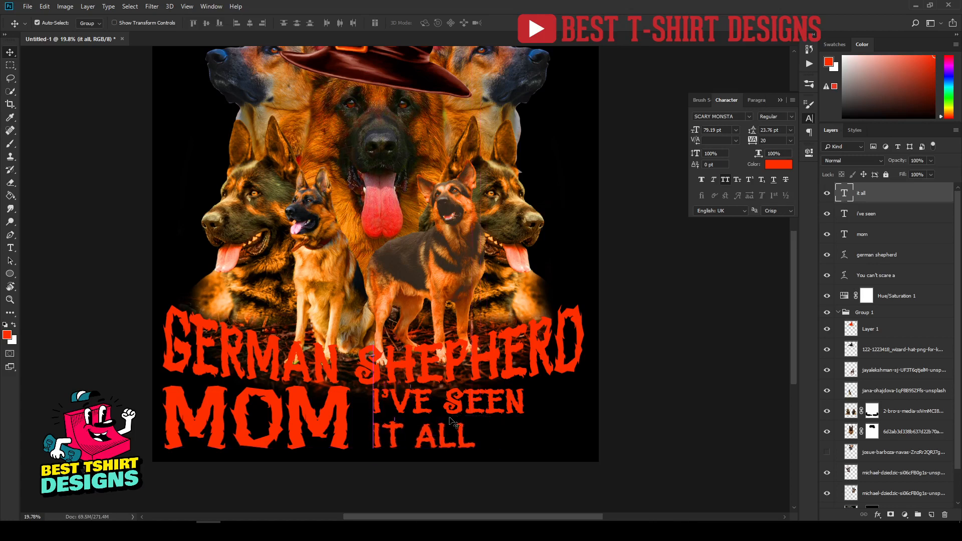
Step: Move "i've seen" and "it all" closer to "mom", and shift all three texts right to centre them under "german shepherd"
{"action": "left_click", "coordinate": [449, 411], "text": "shift"}
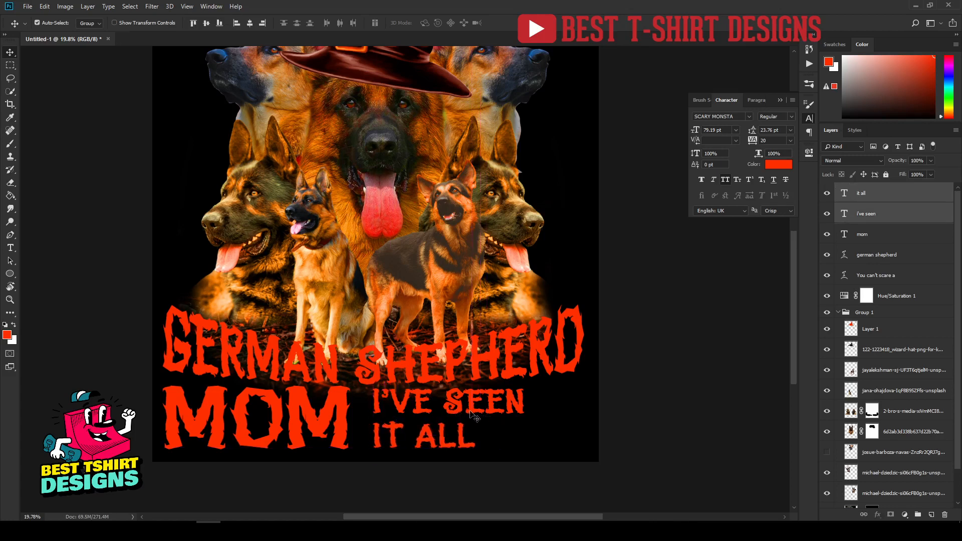
{"action": "left_click_drag", "start_coordinate": [470, 411], "coordinate": [463, 413]}
{"action": "left_click", "coordinate": [346, 422], "text": "shift"}
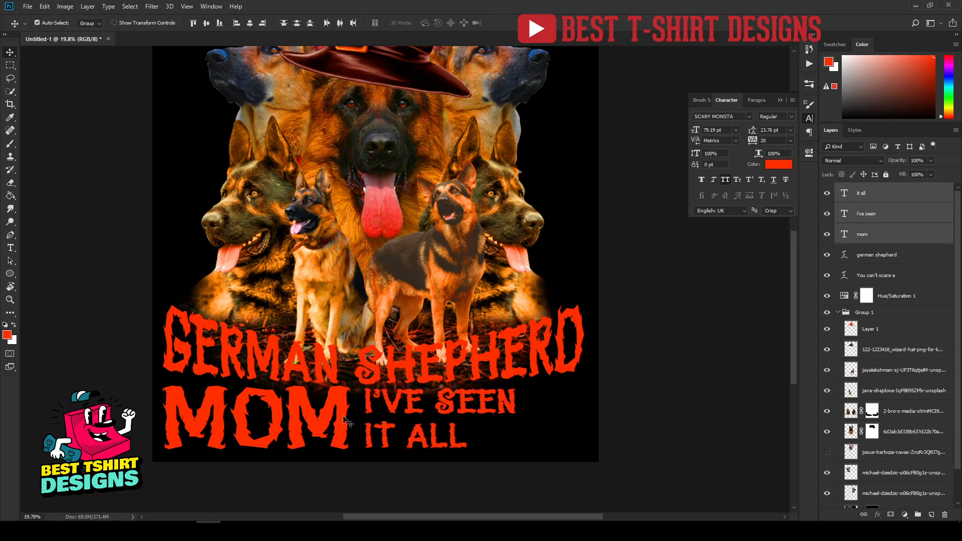
{"action": "left_click_drag", "start_coordinate": [349, 419], "coordinate": [393, 420]}
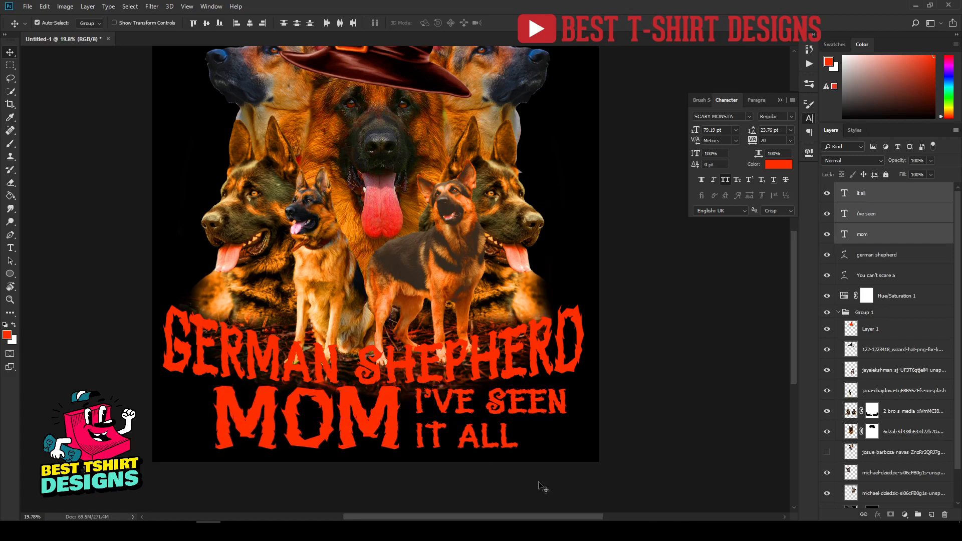
Step: Stretch the "it all" text rightward to about 147% of its width, matching the "i've seen" line, and deselect it
{"action": "left_click", "coordinate": [510, 445]}
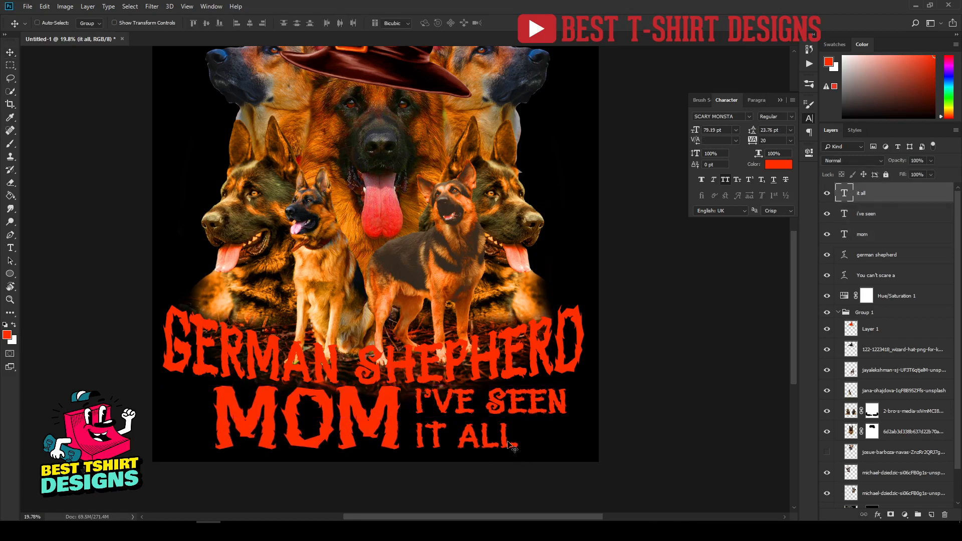
{"action": "key", "text": "ctrl+t"}
{"action": "left_click_drag", "start_coordinate": [519, 439], "coordinate": [568, 438]}
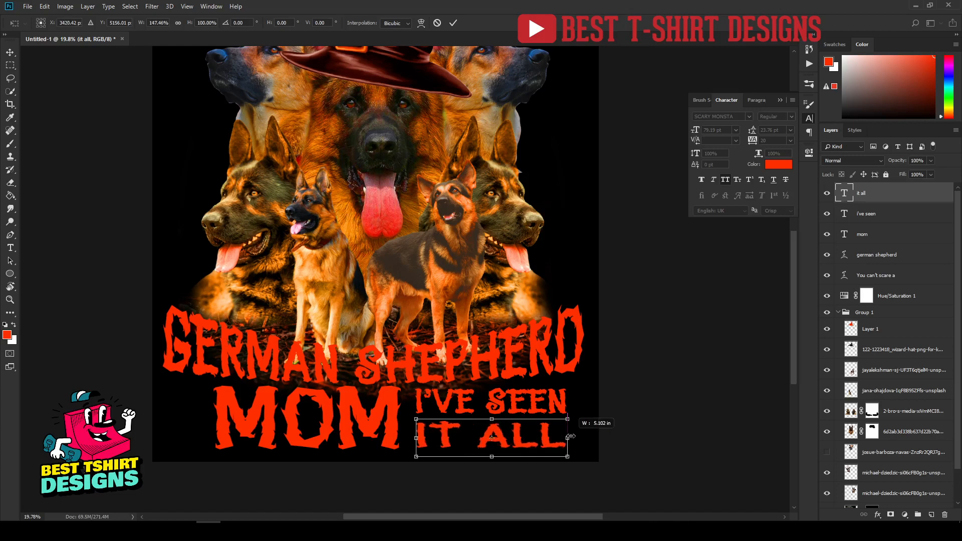
{"action": "key", "text": "Return"}
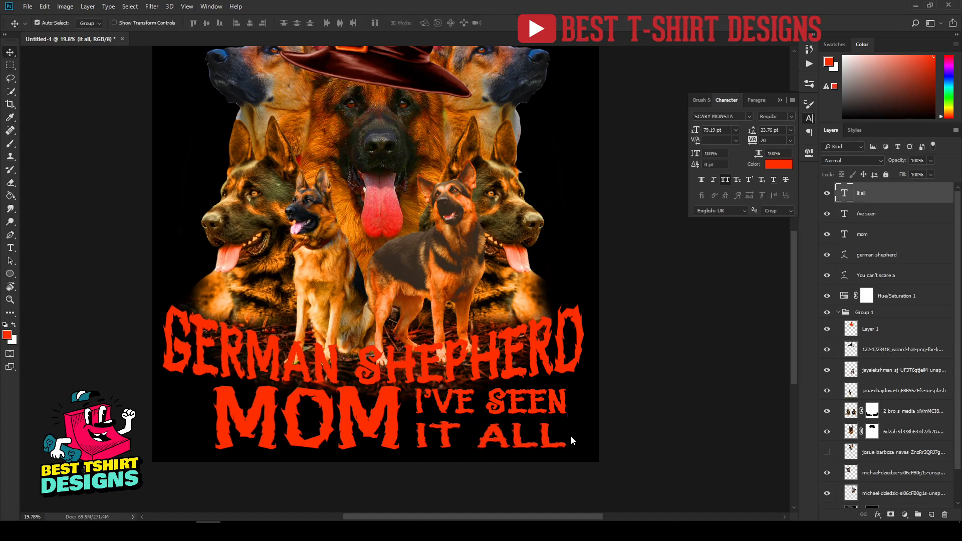
{"action": "left_click", "coordinate": [445, 486]}
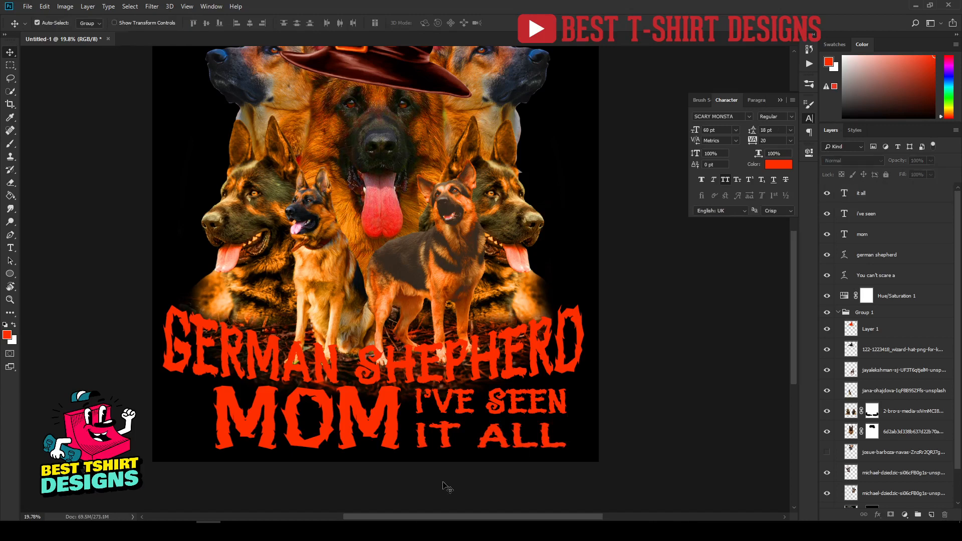
Step: Stretch the "mom" text leftward to about 127% width and reduce its height to about 90%
{"action": "key", "text": "ctrl+0"}
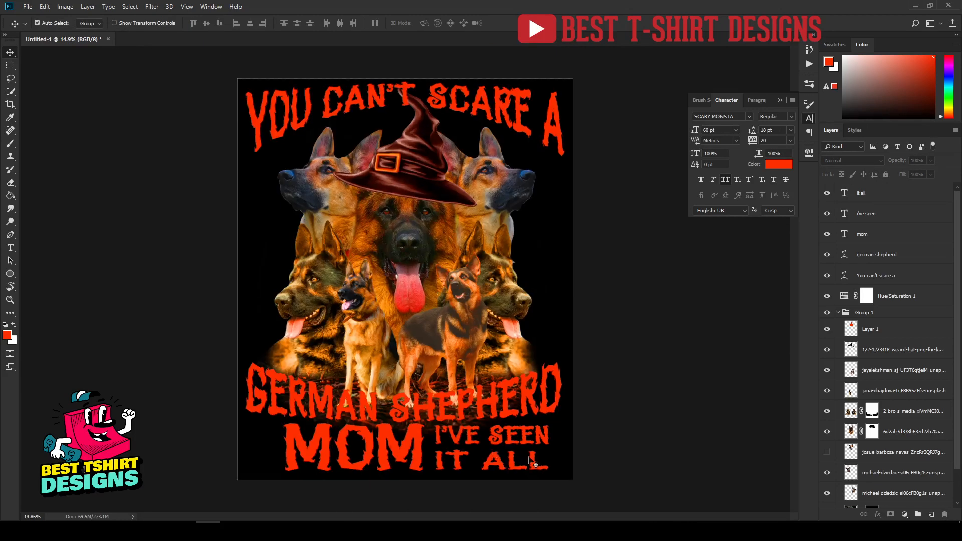
{"action": "left_click", "coordinate": [408, 457]}
{"action": "key", "text": "ctrl+t"}
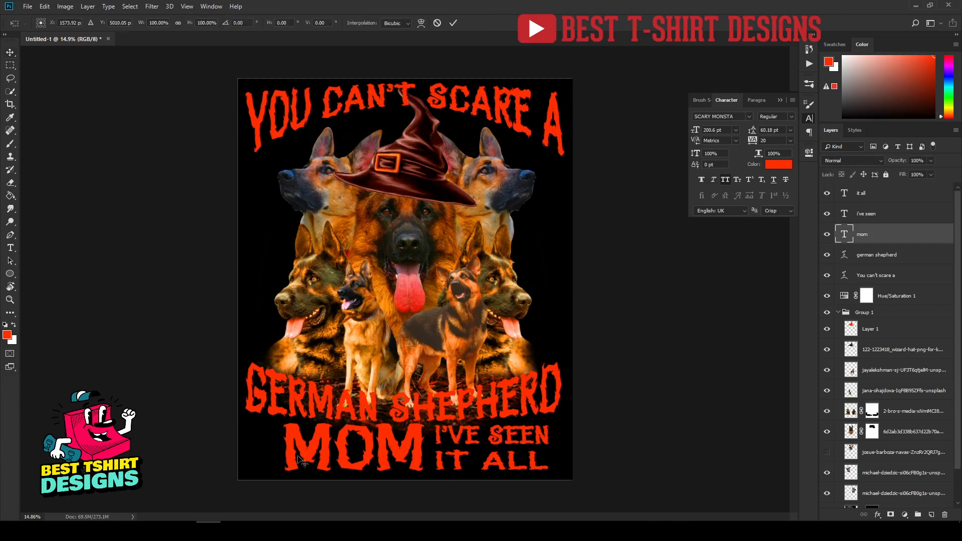
{"action": "left_click_drag", "start_coordinate": [282, 450], "coordinate": [244, 451]}
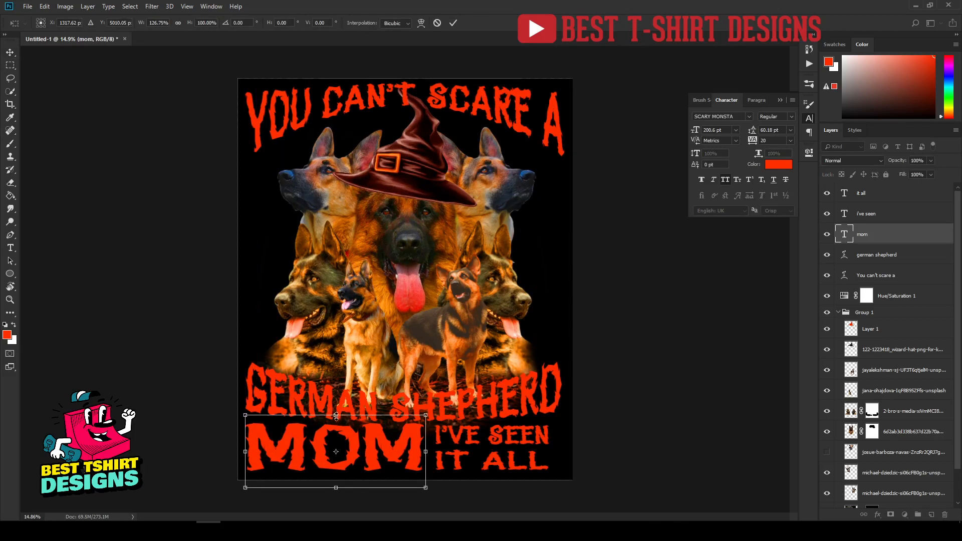
{"action": "left_click_drag", "start_coordinate": [336, 416], "coordinate": [337, 419]}
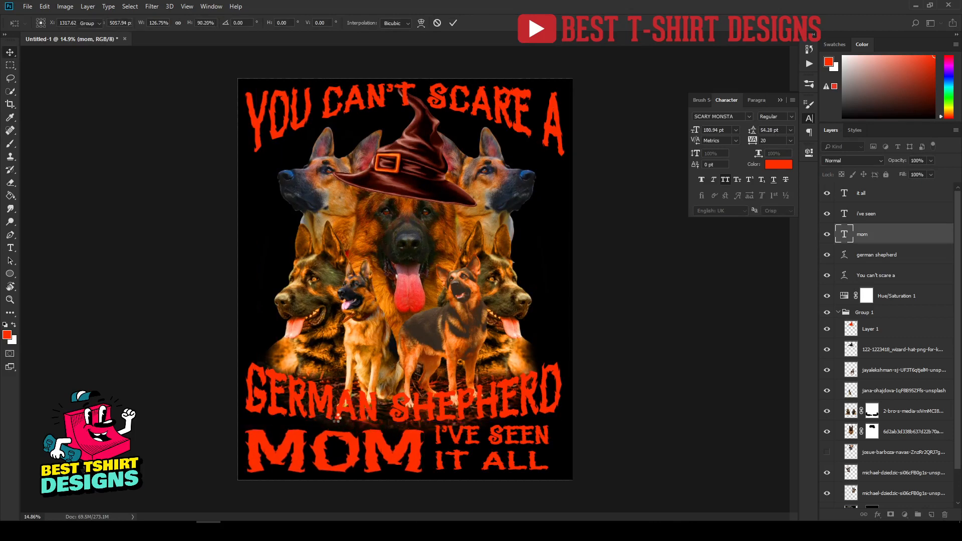
{"action": "key", "text": "Return"}
Step: Move the "mom" text slightly up and right, closer to the two small lines, and deselect it
{"action": "left_click_drag", "start_coordinate": [377, 445], "coordinate": [373, 440]}
{"action": "left_click", "coordinate": [613, 444]}
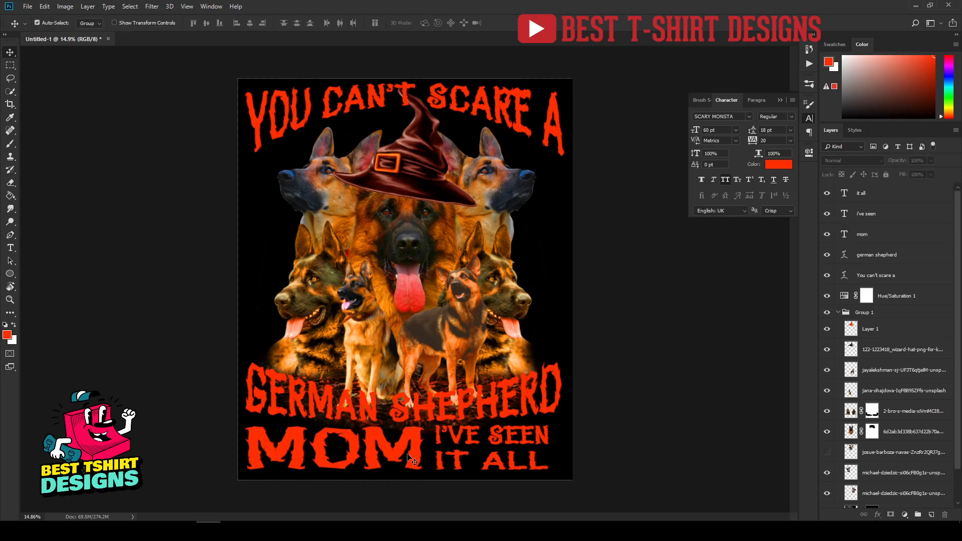
{"action": "left_click_drag", "start_coordinate": [417, 453], "coordinate": [422, 454]}
{"action": "left_click", "coordinate": [602, 446]}
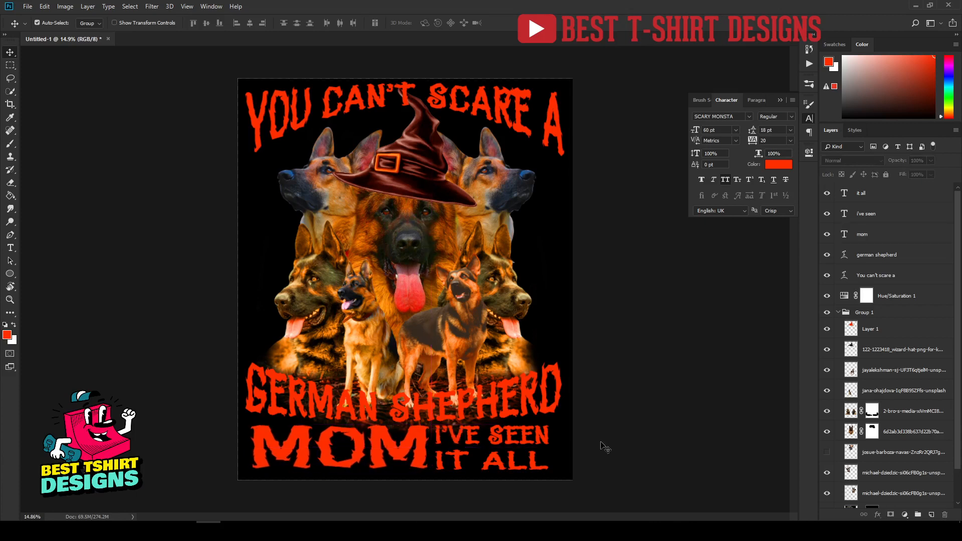
Step: Shift the "mom", "i've seen" and "it all" texts together slightly right to centre them under "german shepherd", and deselect them
{"action": "left_click", "coordinate": [872, 195]}
{"action": "left_click", "coordinate": [870, 234], "text": "shift"}
{"action": "key", "text": "ctrl+t"}
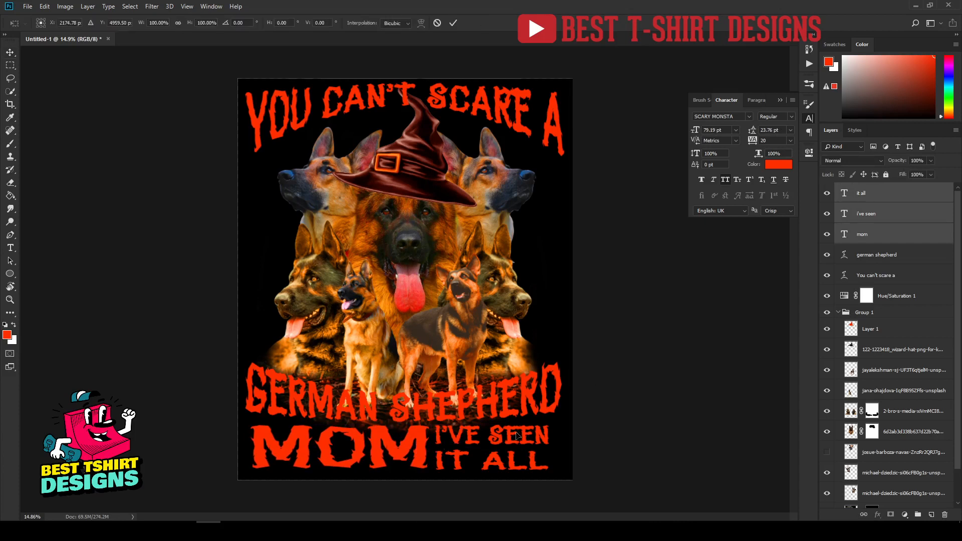
{"action": "left_click_drag", "start_coordinate": [527, 438], "coordinate": [531, 437]}
{"action": "key", "text": "Return"}
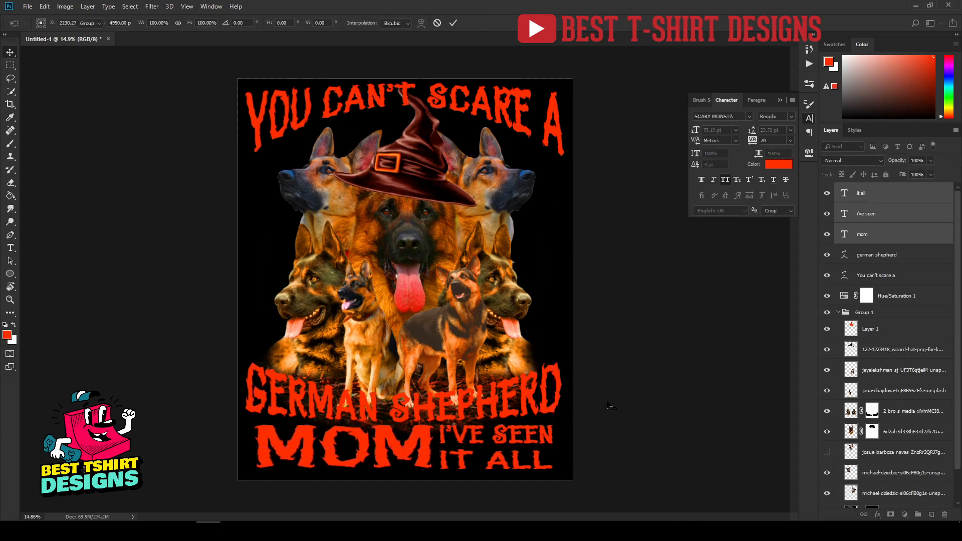
{"action": "left_click", "coordinate": [612, 407]}
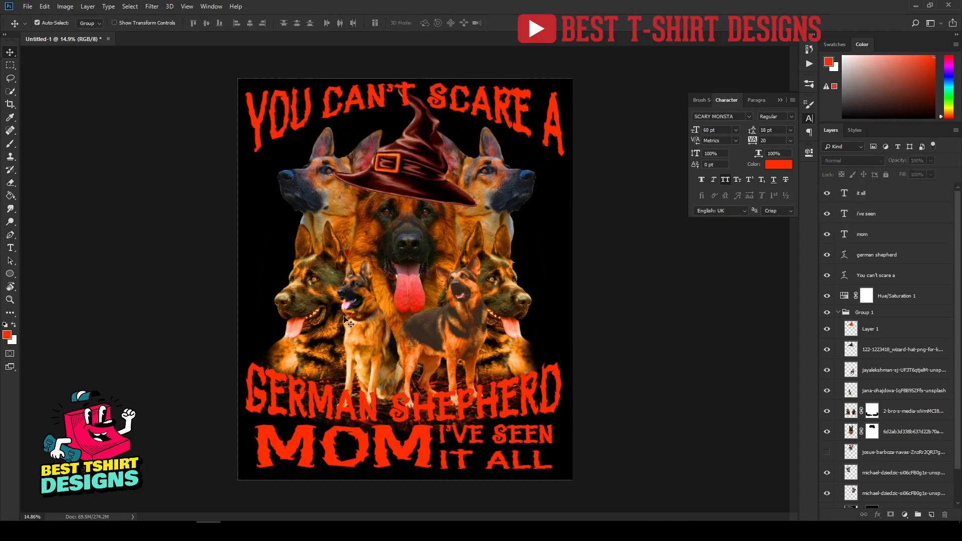
{"action": "scroll", "coordinate": [350, 324], "scroll_direction": "down", "scroll_amount": 1}
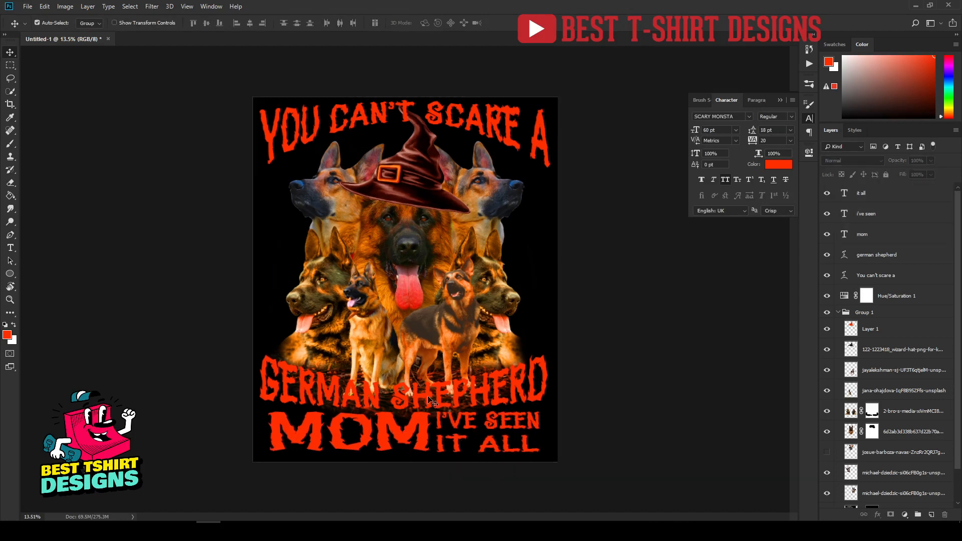
{"action": "scroll", "coordinate": [406, 276], "scroll_direction": "up", "scroll_amount": 2}
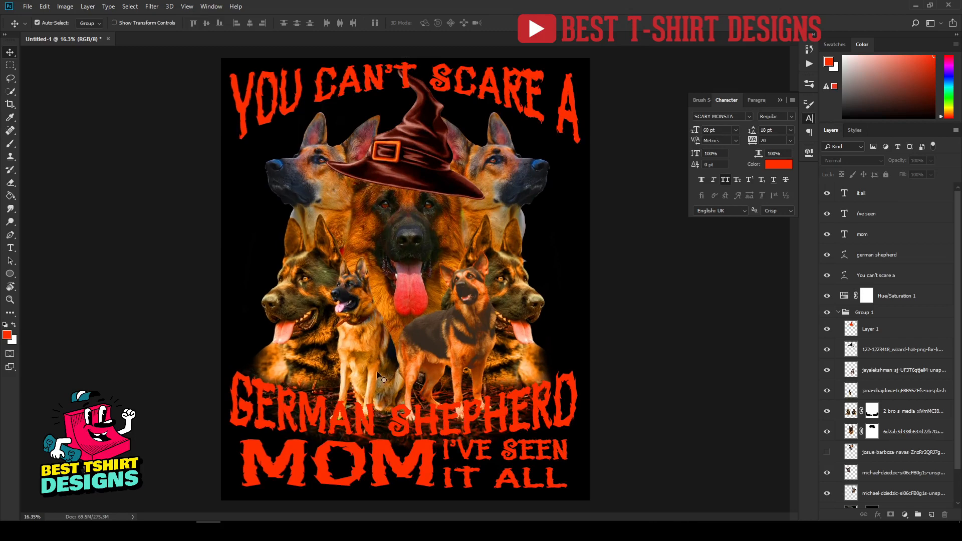
{"action": "mouse_move", "coordinate": [421, 308]}
{"action": "left_mouse_down"}
{"action": "mouse_move", "coordinate": [420, 299]}
{"action": "mouse_move", "coordinate": [418, 308]}
{"action": "left_mouse_up"}
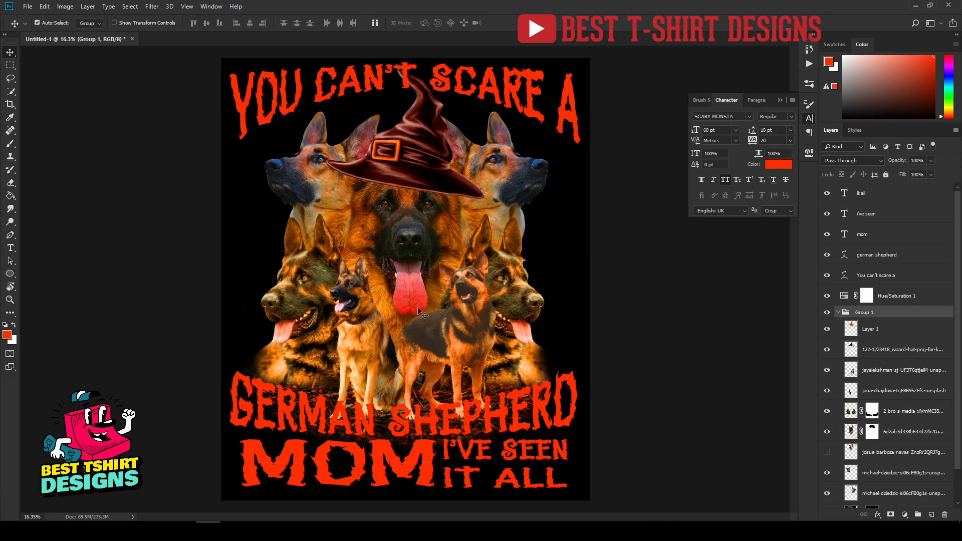
{"action": "left_click", "coordinate": [601, 317]}
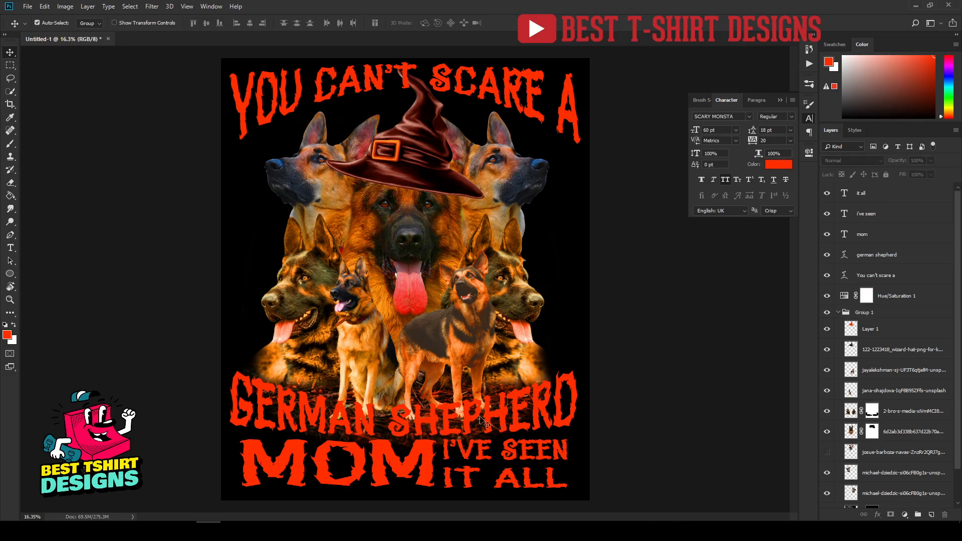
{"action": "left_click", "coordinate": [844, 257], "text": "ctrl"}
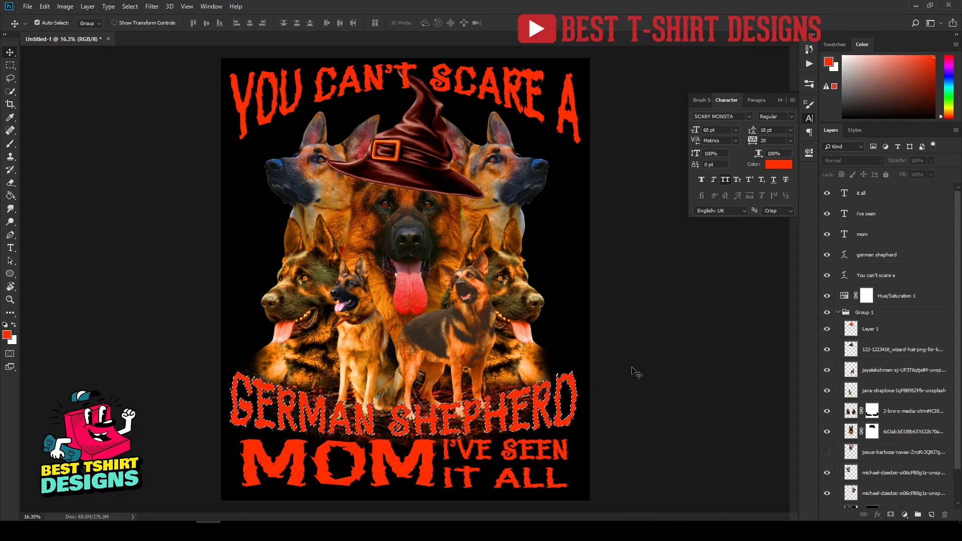
{"action": "key", "text": "ctrl+d"}
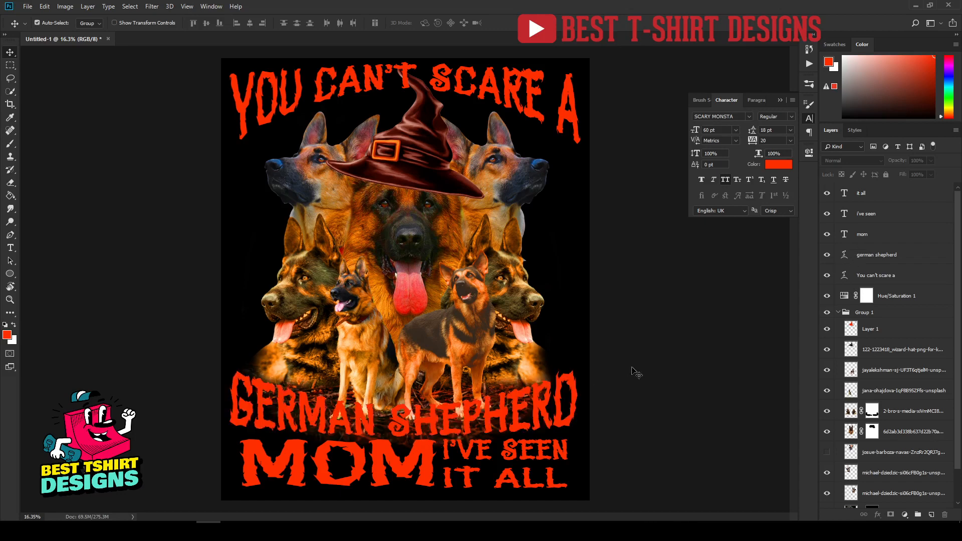
Step: Collapse Group 1 and add a layer mask to it
{"action": "left_click", "coordinate": [844, 313]}
{"action": "left_click", "coordinate": [838, 312]}
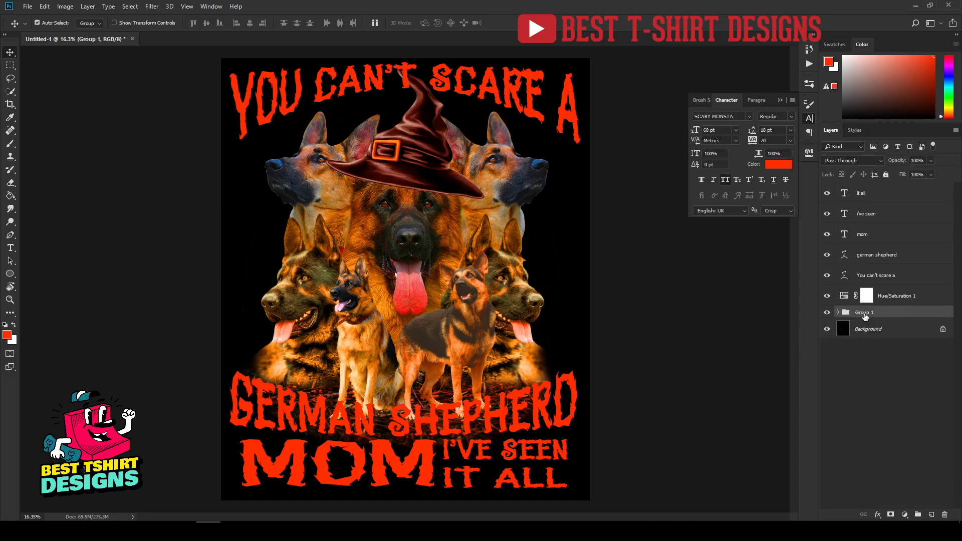
{"action": "left_click", "coordinate": [891, 515]}
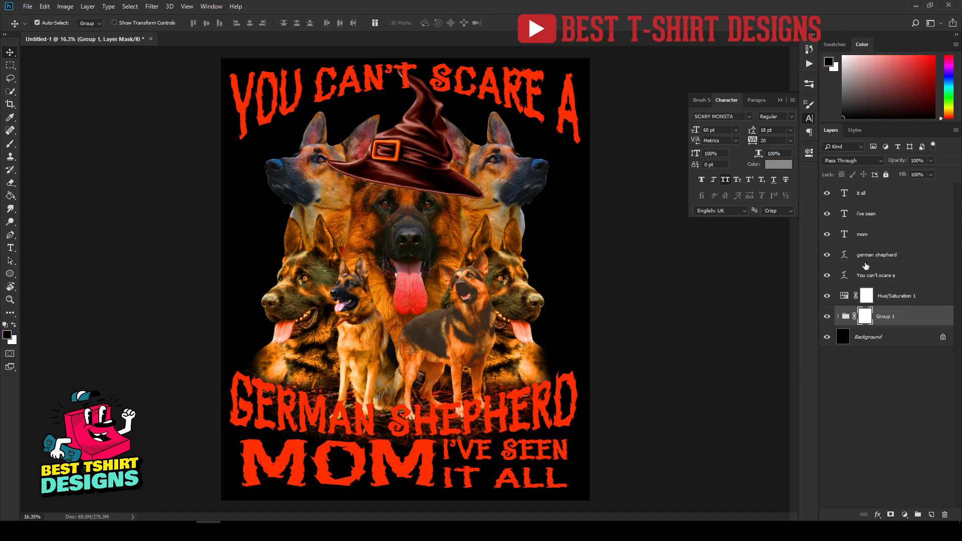
Step: Load the "german shepherd" text's outline as a selection and expand it outward around the letters
{"action": "left_click", "coordinate": [845, 256], "text": "ctrl"}
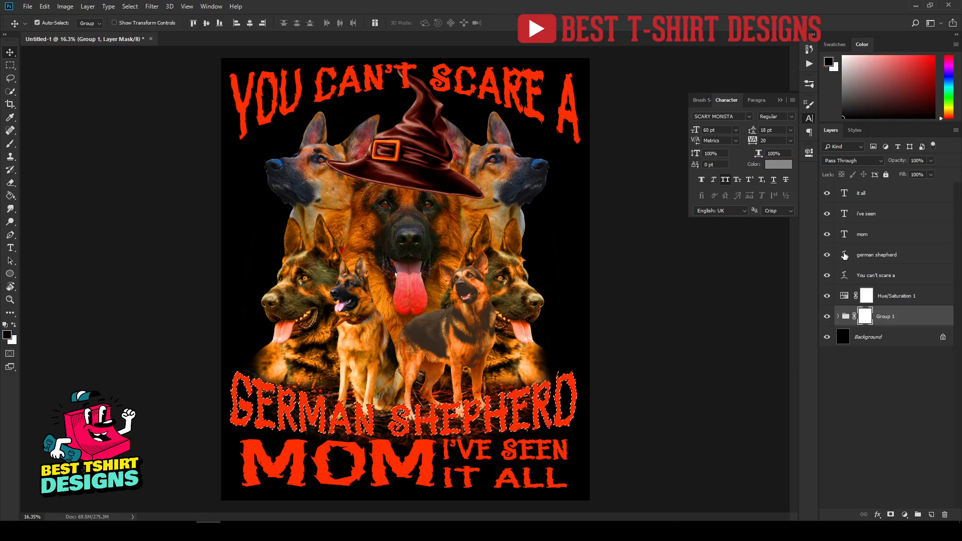
{"action": "scroll", "coordinate": [423, 471], "scroll_direction": "up", "scroll_amount": 3}
{"action": "scroll", "coordinate": [423, 471], "scroll_direction": "up", "scroll_amount": 2}
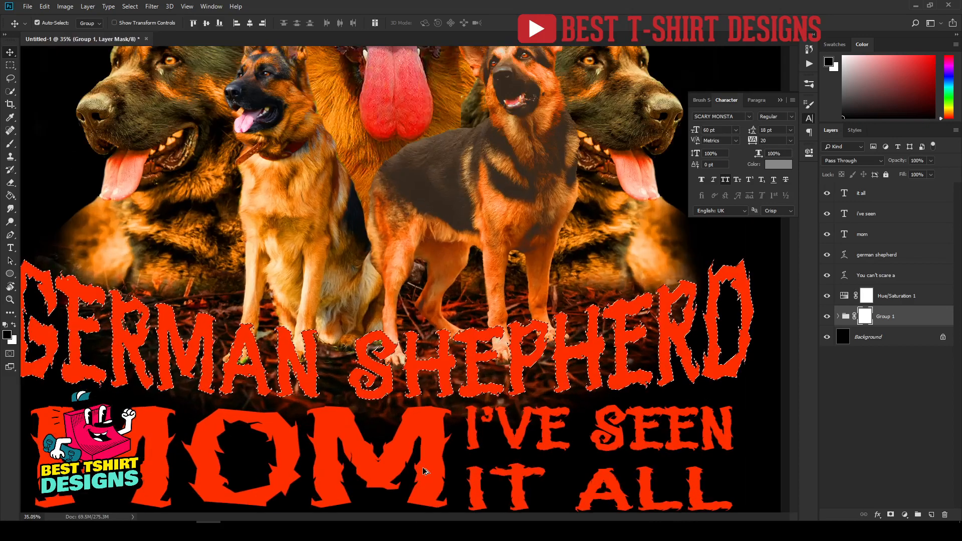
{"action": "scroll", "coordinate": [444, 394], "scroll_direction": "up", "scroll_amount": 2}
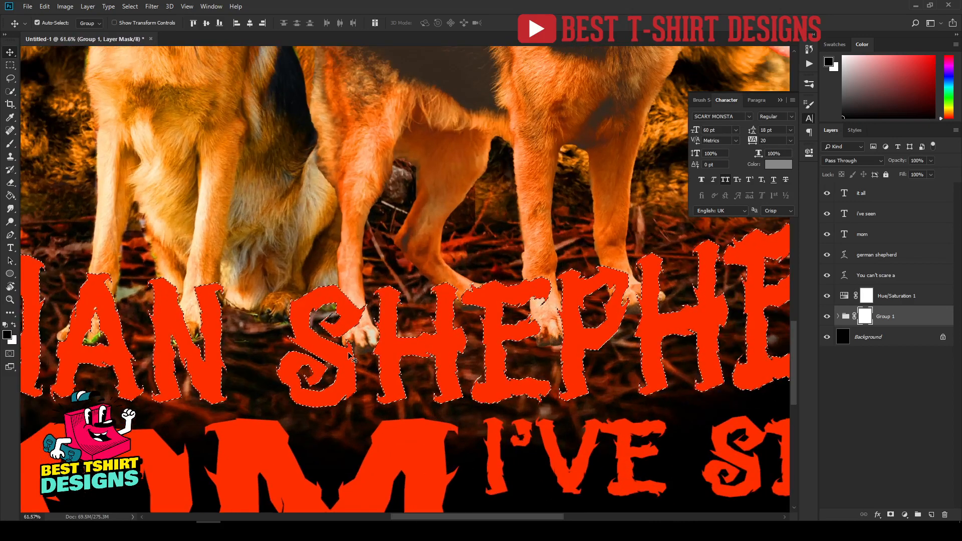
{"action": "left_click", "coordinate": [130, 7]}
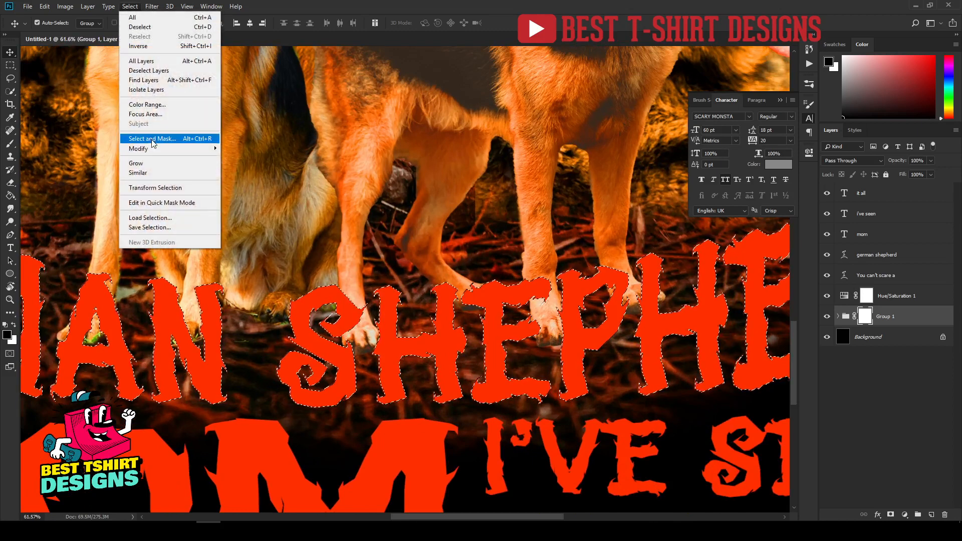
{"action": "mouse_move", "coordinate": [157, 150]}
{"action": "left_click", "coordinate": [246, 167]}
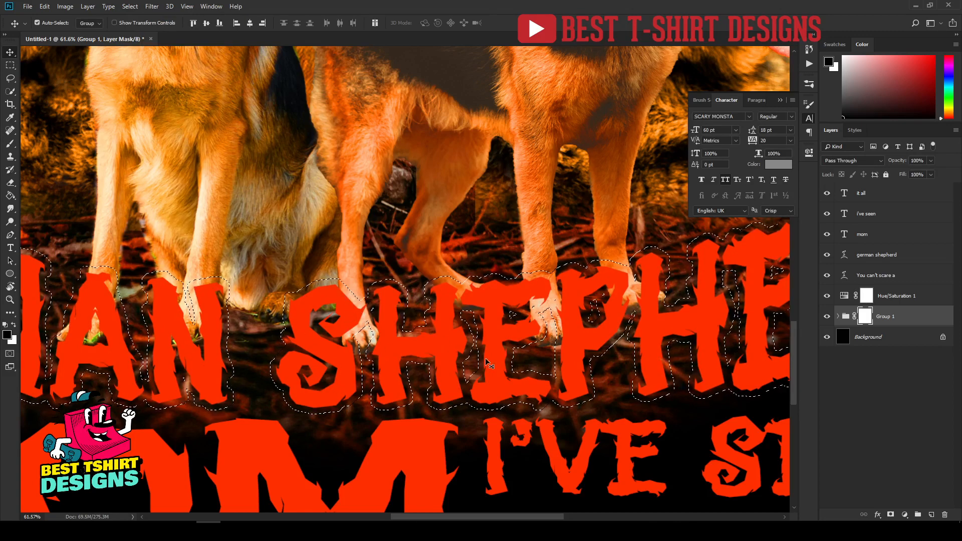
Step: Brush black on Group 1's mask inside the expanded selection to cut an outline around "german shepherd", and deselect
{"action": "scroll", "coordinate": [486, 365], "scroll_direction": "down", "scroll_amount": 3}
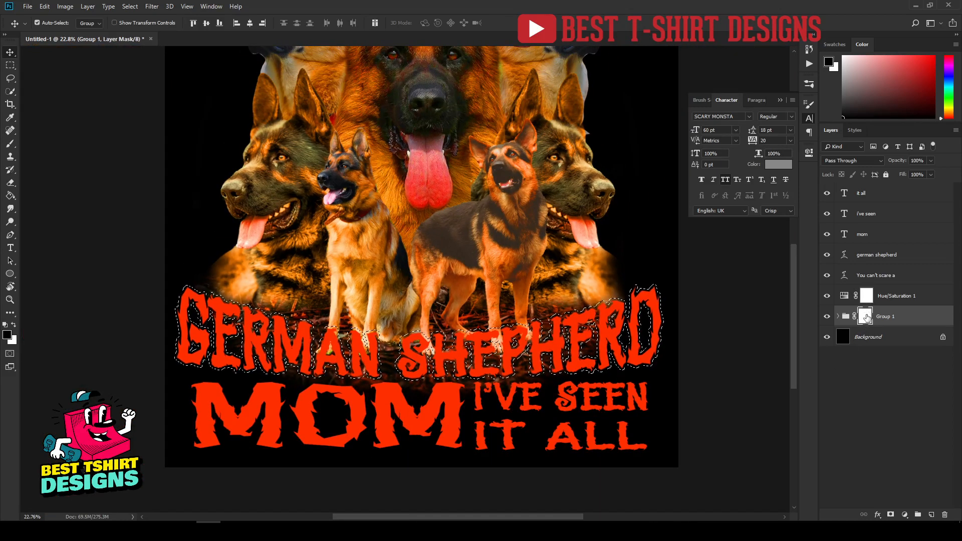
{"action": "key", "text": "b"}
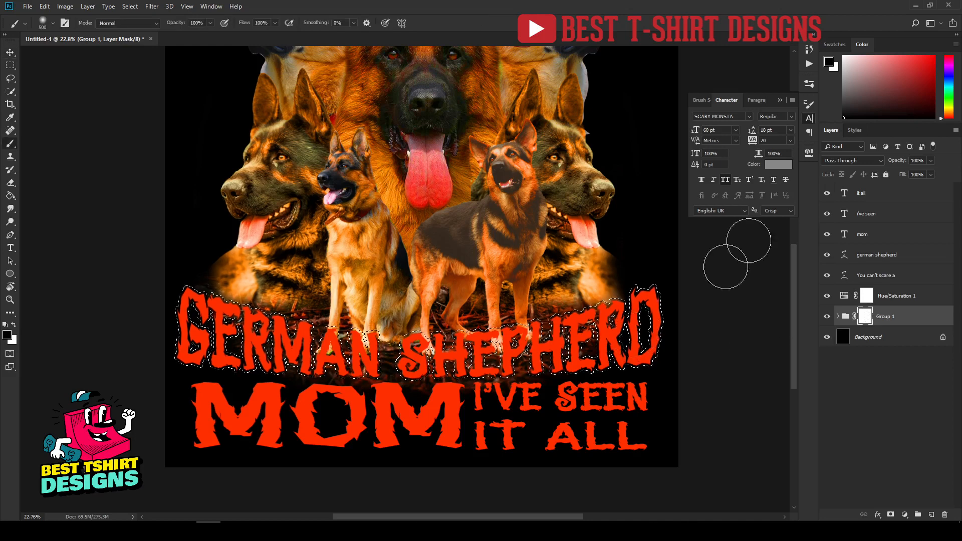
{"action": "left_click", "coordinate": [846, 116]}
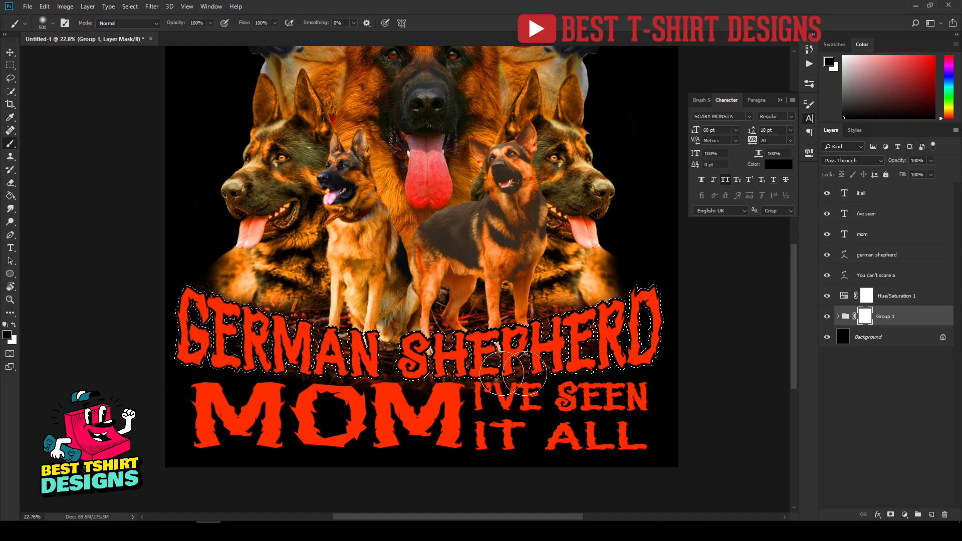
{"action": "left_click", "coordinate": [444, 366]}
{"action": "key", "text": "ctrl+d"}
{"action": "key", "text": "v"}
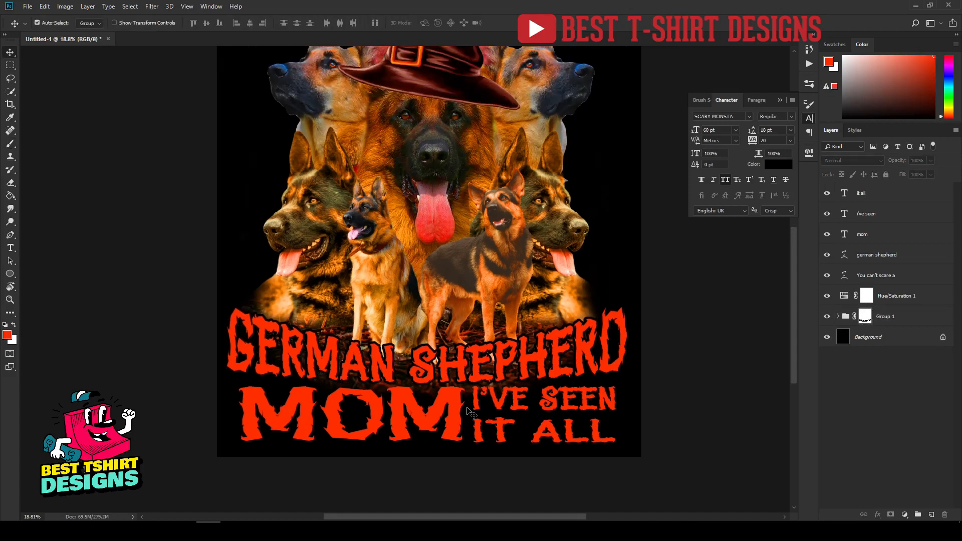
Step: Examine the cut-out outline around "german shepherd" up close, both with the Background layer shown and with it temporarily hidden
{"action": "scroll", "coordinate": [469, 412], "scroll_direction": "up", "scroll_amount": 1}
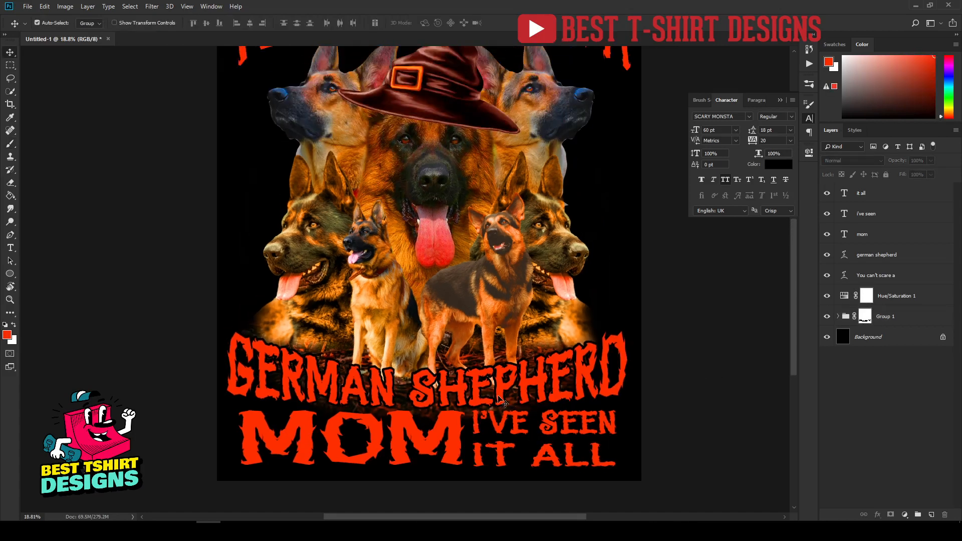
{"action": "scroll", "coordinate": [418, 396], "scroll_direction": "up", "scroll_amount": 6}
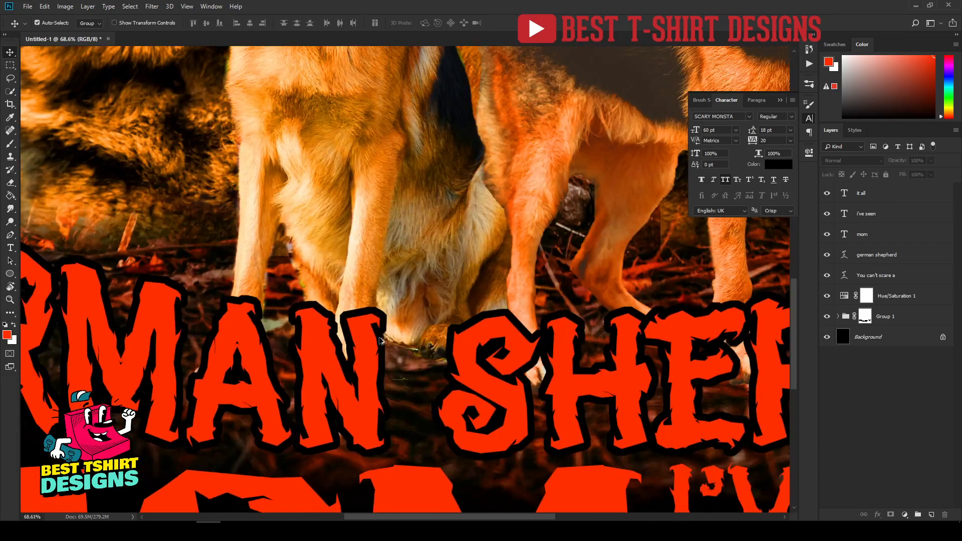
{"action": "scroll", "coordinate": [391, 422], "scroll_direction": "down", "scroll_amount": 5}
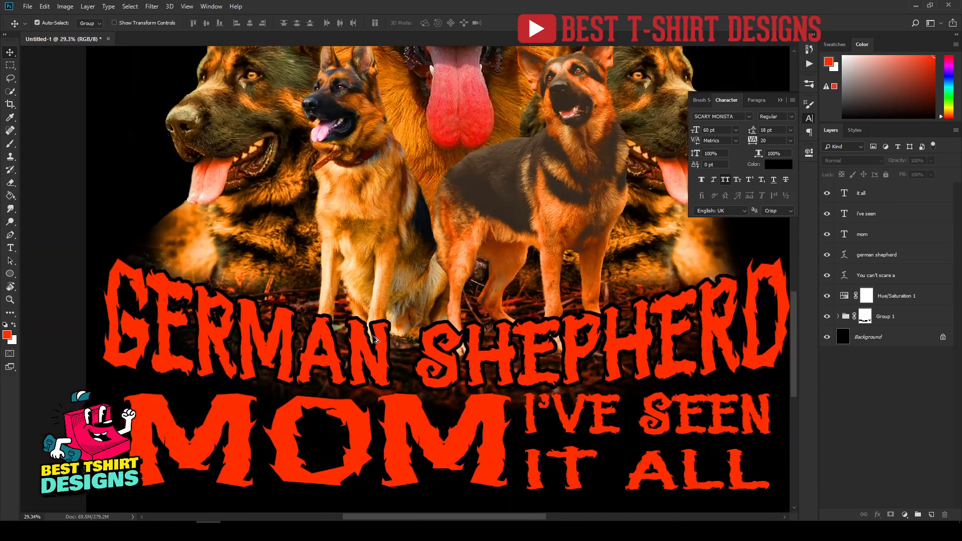
{"action": "scroll", "coordinate": [369, 355], "scroll_direction": "down", "scroll_amount": 2}
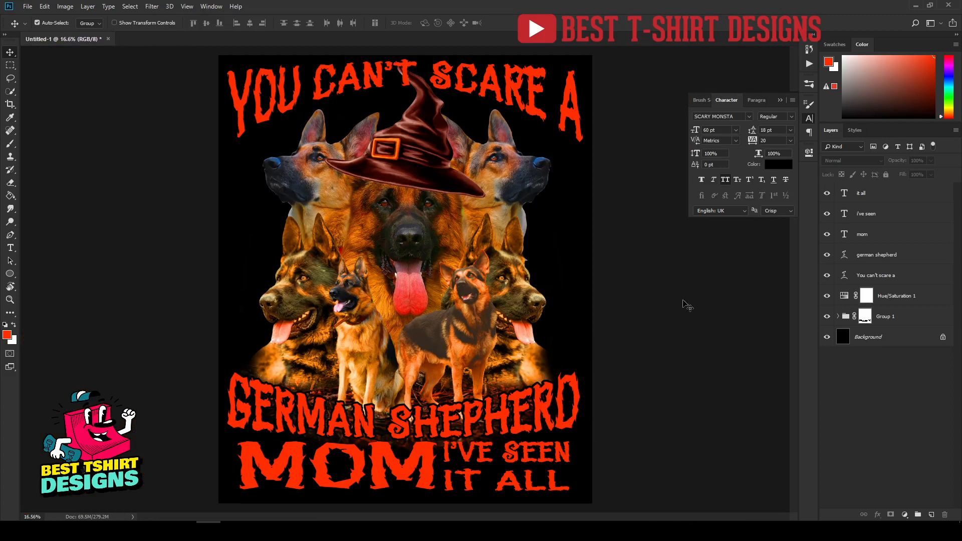
{"action": "left_click", "coordinate": [827, 337]}
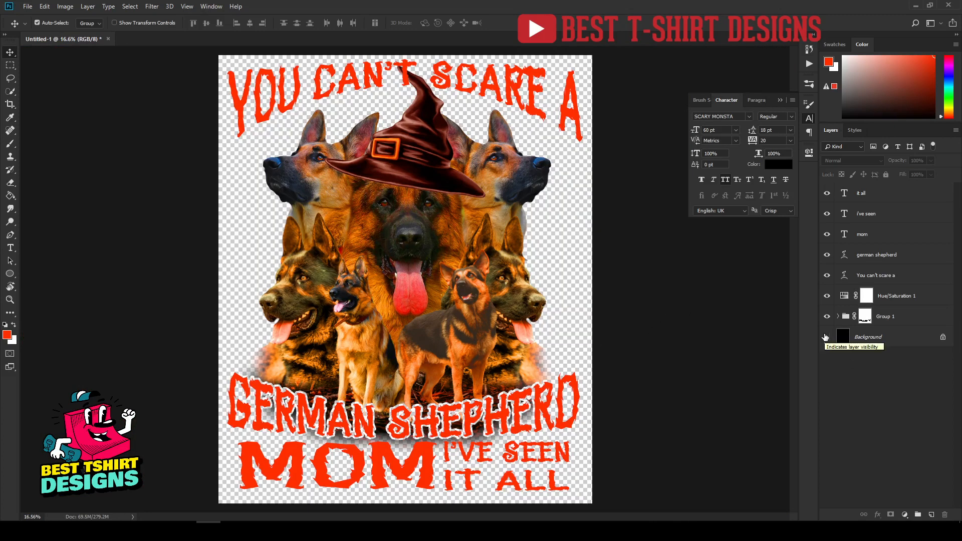
{"action": "scroll", "coordinate": [391, 446], "scroll_direction": "up", "scroll_amount": 3}
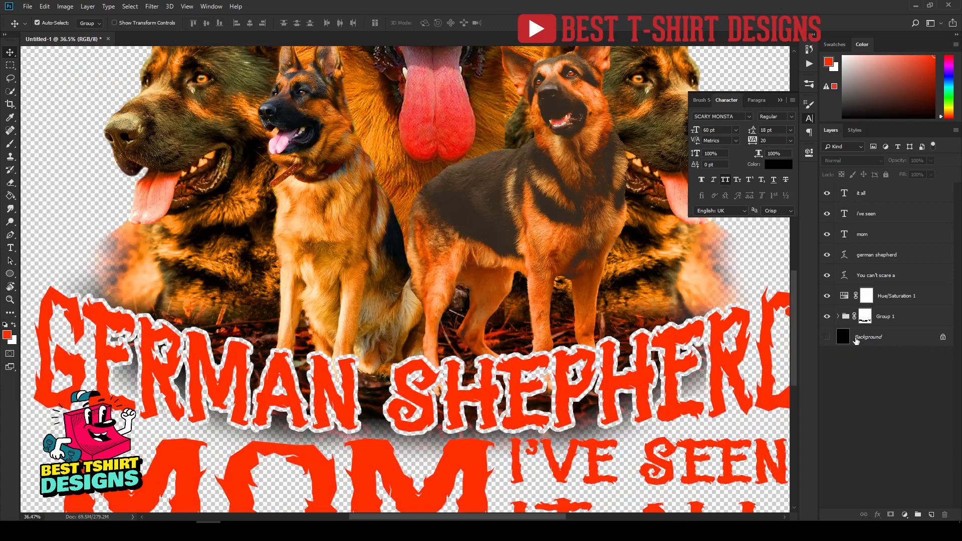
{"action": "left_click", "coordinate": [828, 337]}
Step: Brush black on Group 1's mask to hide the leftover ground below "german shepherd", checking it with the Background layer temporarily hidden
{"action": "left_click", "coordinate": [867, 319]}
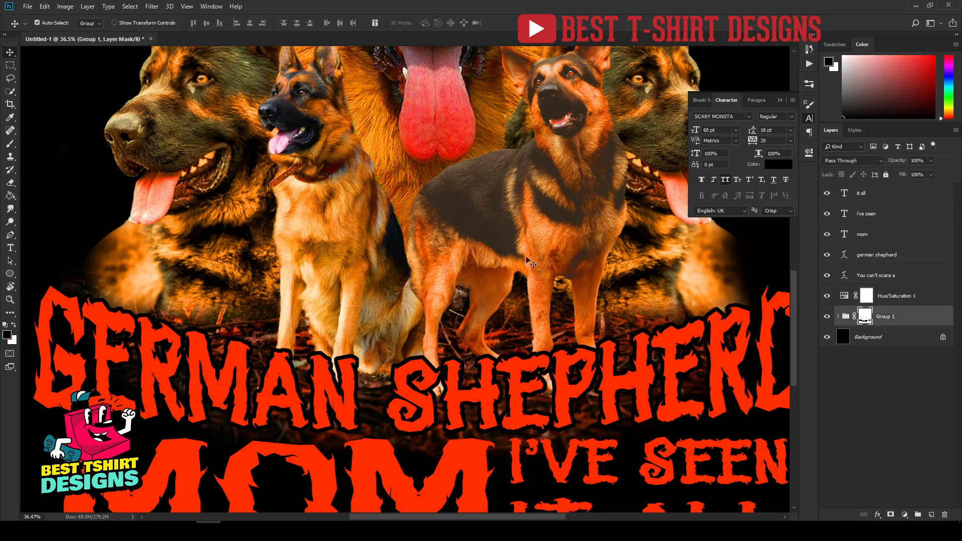
{"action": "scroll", "coordinate": [440, 423], "scroll_direction": "down", "scroll_amount": 1}
{"action": "key", "text": "b"}
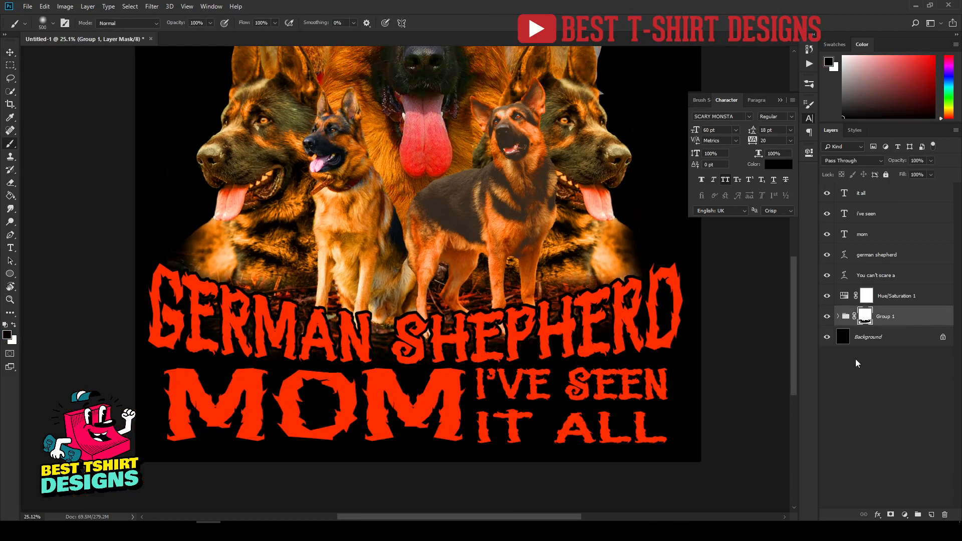
{"action": "left_click", "coordinate": [827, 337]}
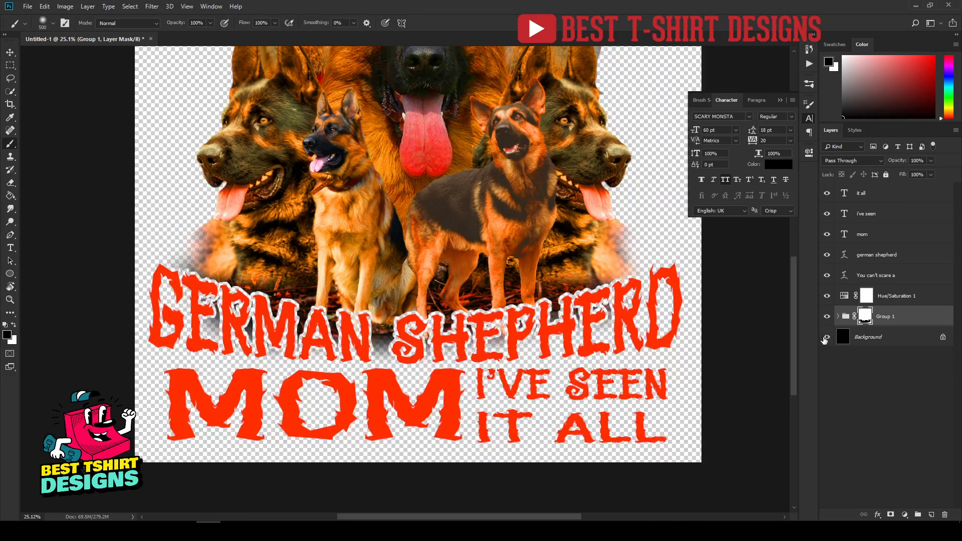
{"action": "left_click", "coordinate": [825, 339]}
{"action": "scroll", "coordinate": [351, 440], "scroll_direction": "down", "scroll_amount": 6}
{"action": "key", "text": "v"}
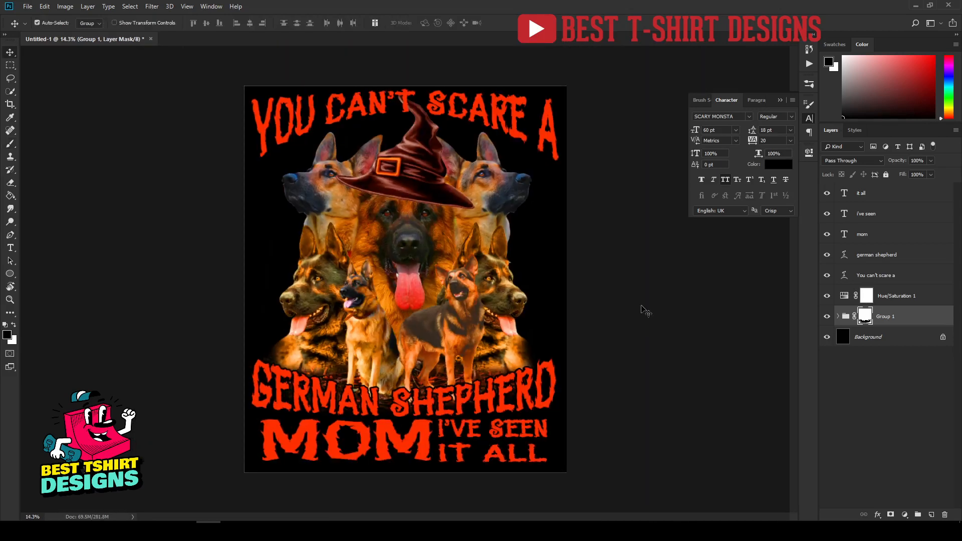
{"action": "left_click", "coordinate": [646, 310]}
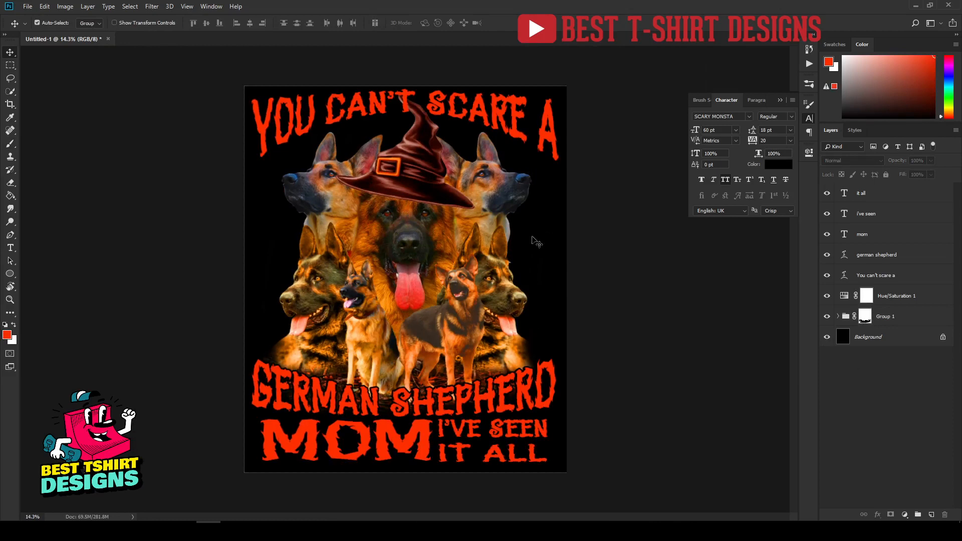
Step: Place the beth-teutschmann pumpkin photo as a linked image, scale it to about 11%, and position it over the middle of "german shepherd"
{"action": "left_click", "coordinate": [28, 7]}
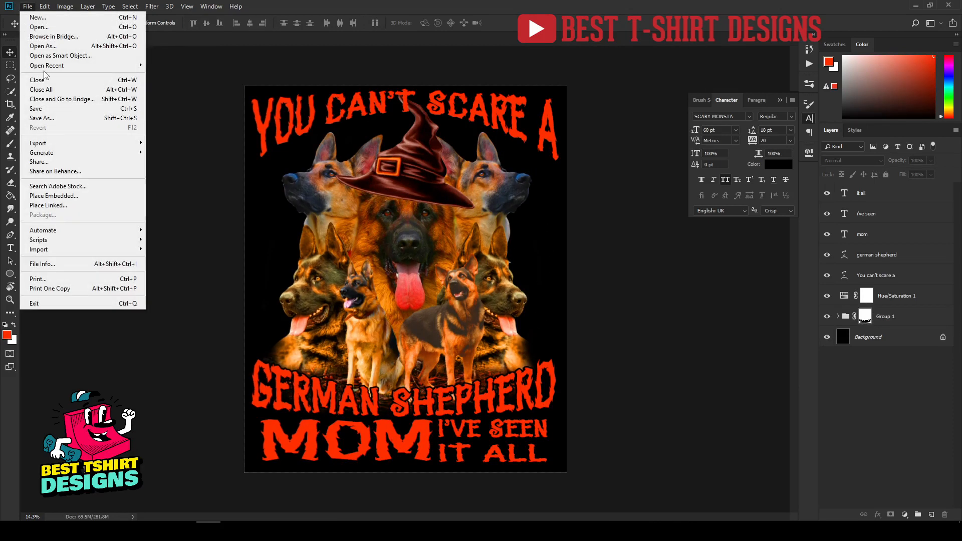
{"action": "left_click", "coordinate": [70, 205]}
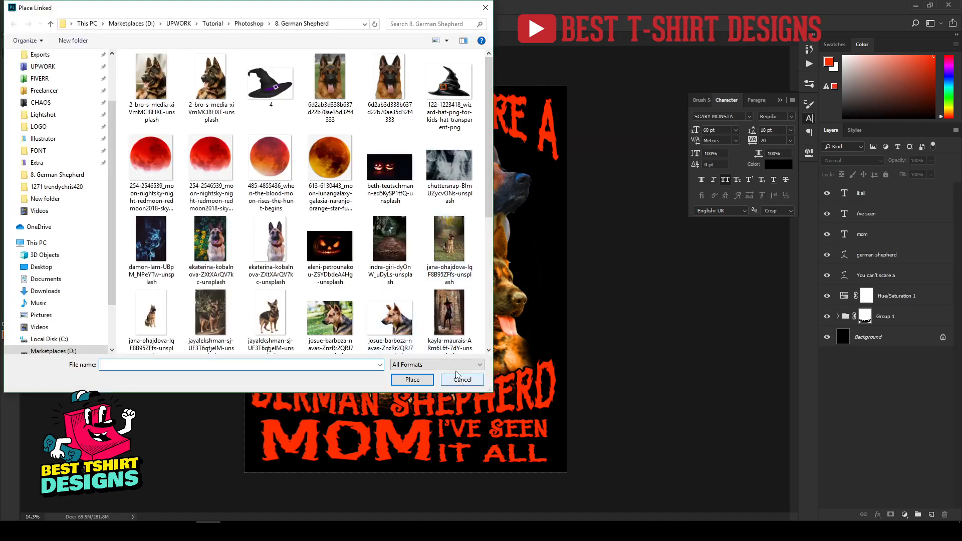
{"action": "double_click", "coordinate": [389, 173]}
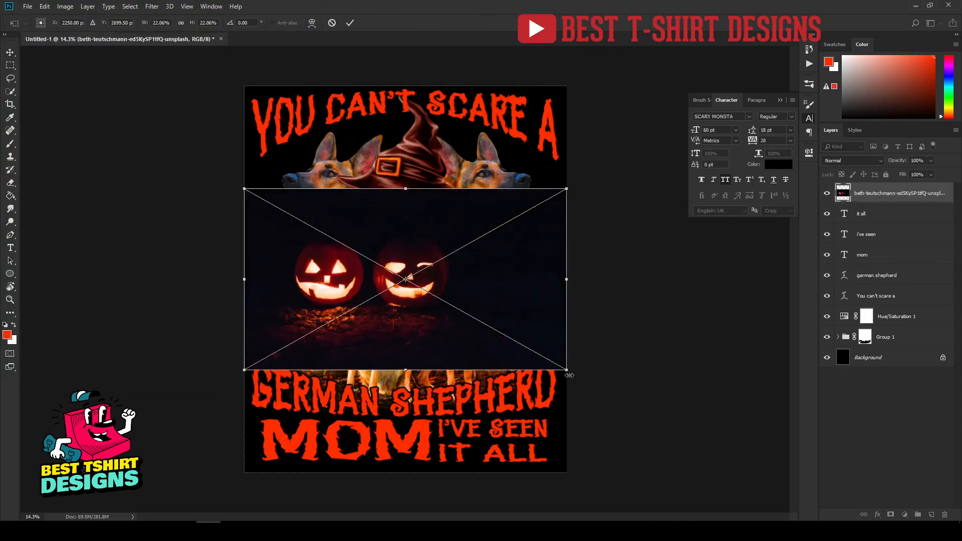
{"action": "left_click_drag", "start_coordinate": [567, 371], "coordinate": [486, 324]}
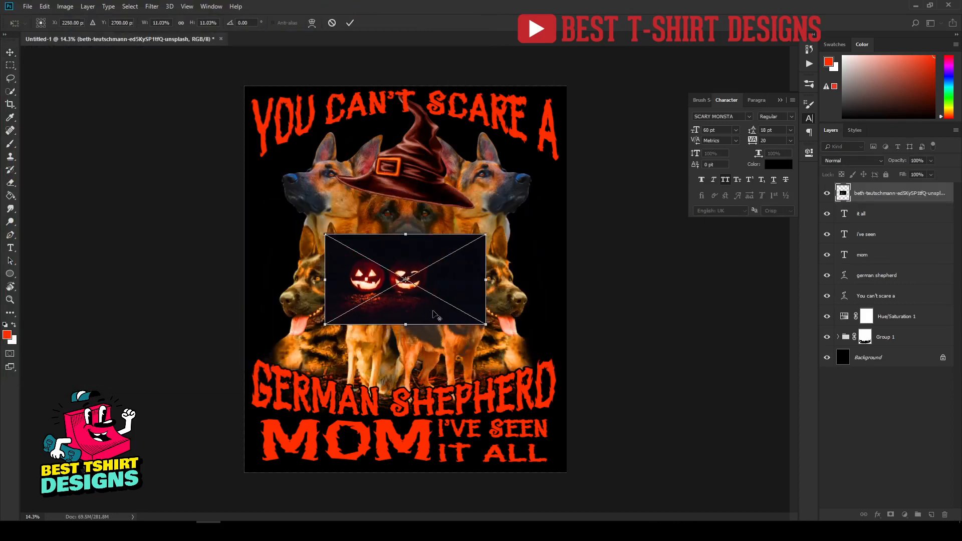
{"action": "left_click_drag", "start_coordinate": [430, 316], "coordinate": [462, 396]}
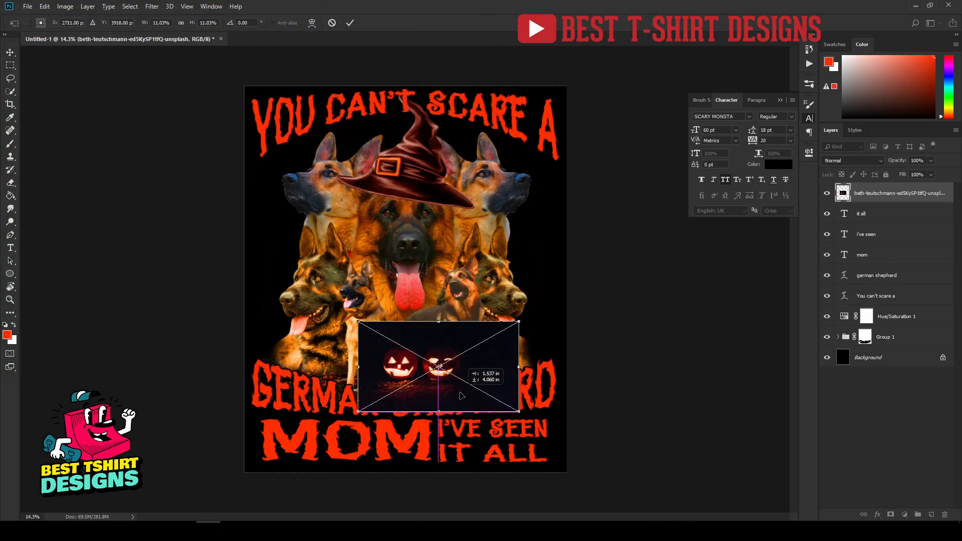
{"action": "key", "text": "Return"}
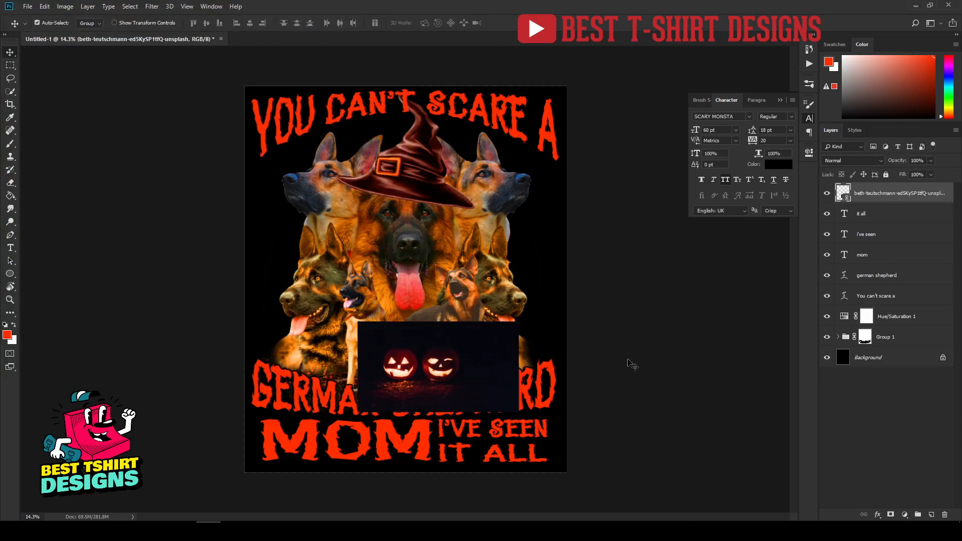
Step: Try Screen, Color Dodge, Overlay and Pin Light blending on the pumpkin photo, then return it to Normal
{"action": "left_click", "coordinate": [851, 161]}
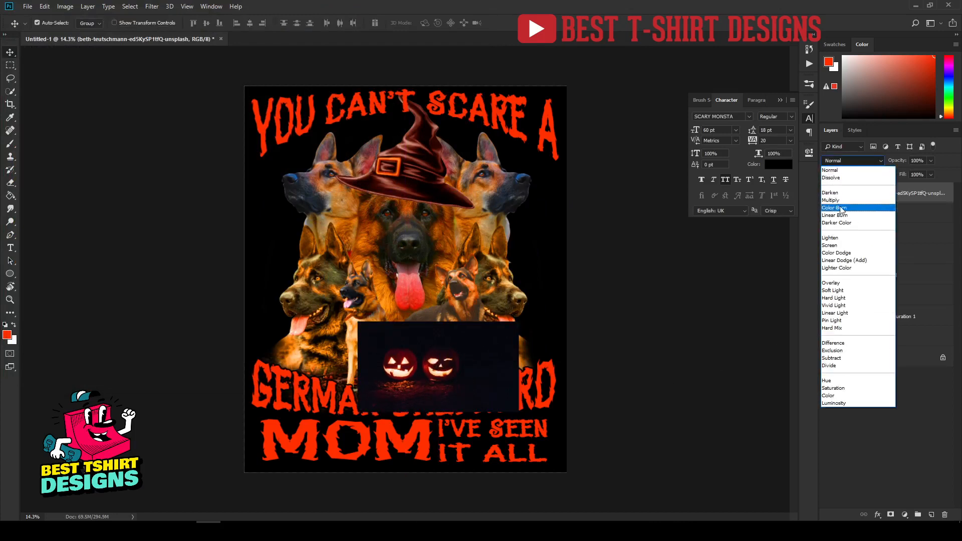
{"action": "left_click", "coordinate": [841, 245]}
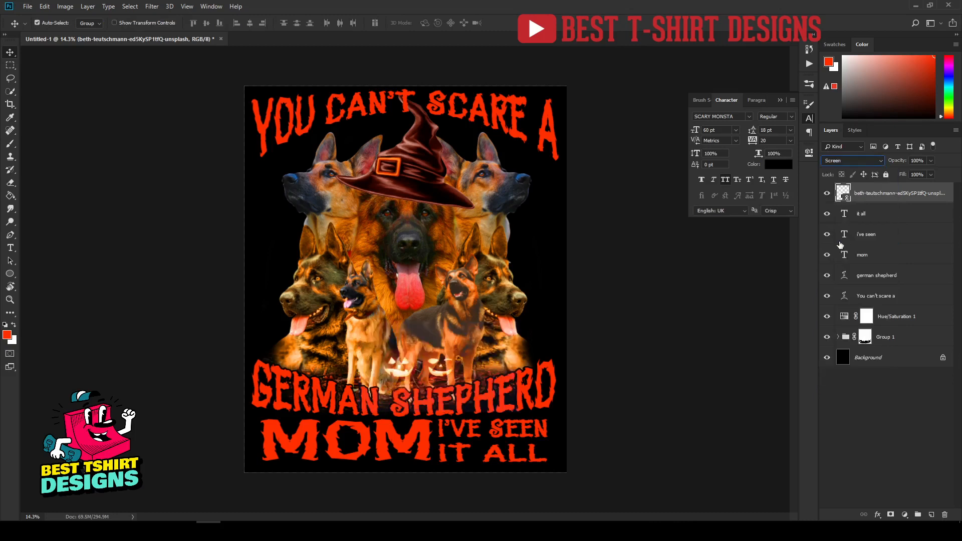
{"action": "scroll", "coordinate": [842, 163], "scroll_direction": "up", "scroll_amount": 5}
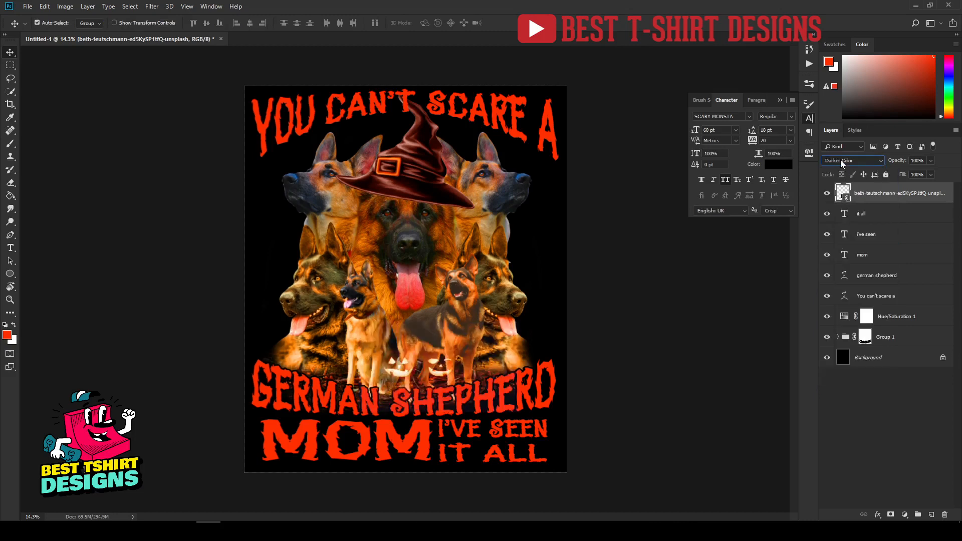
{"action": "scroll", "coordinate": [843, 163], "scroll_direction": "down", "scroll_amount": 2}
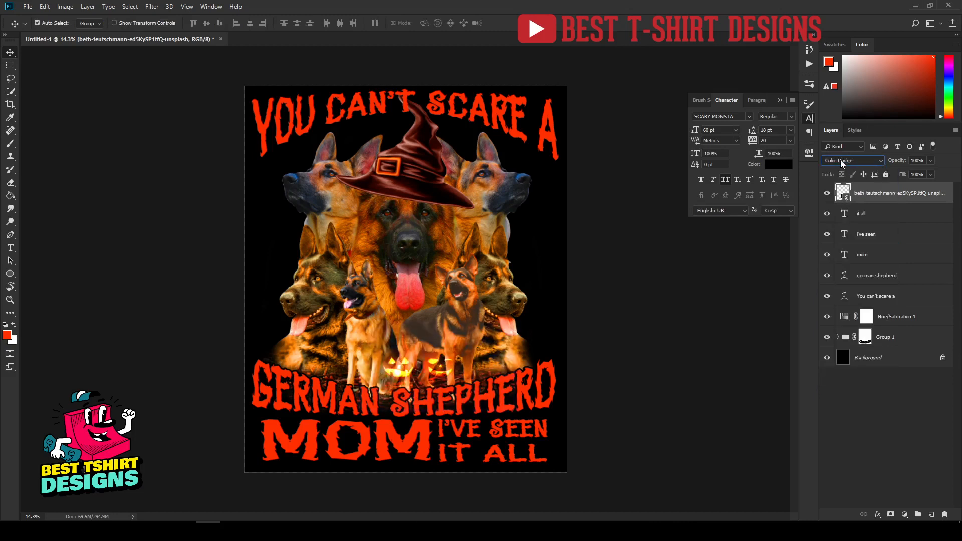
{"action": "scroll", "coordinate": [843, 163], "scroll_direction": "down", "scroll_amount": 2}
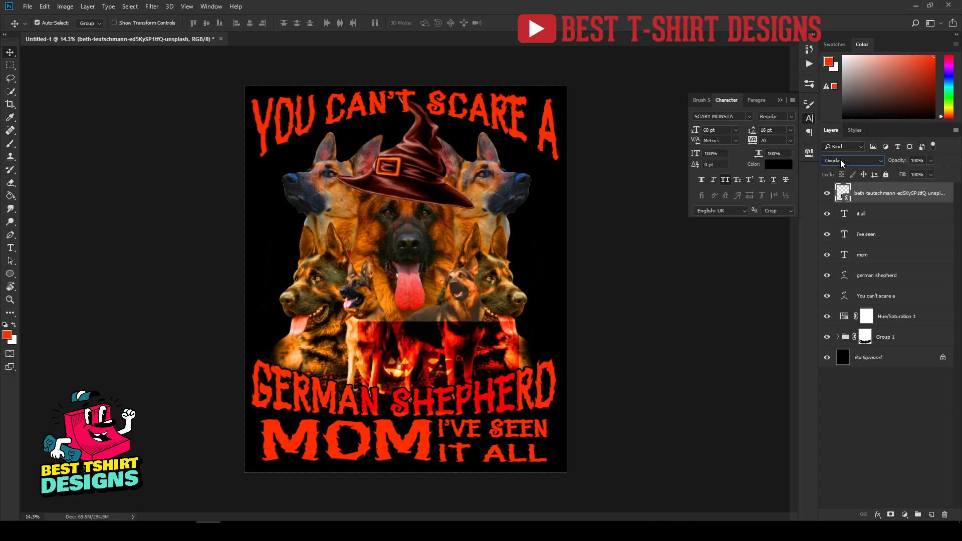
{"action": "scroll", "coordinate": [842, 162], "scroll_direction": "down", "scroll_amount": 1}
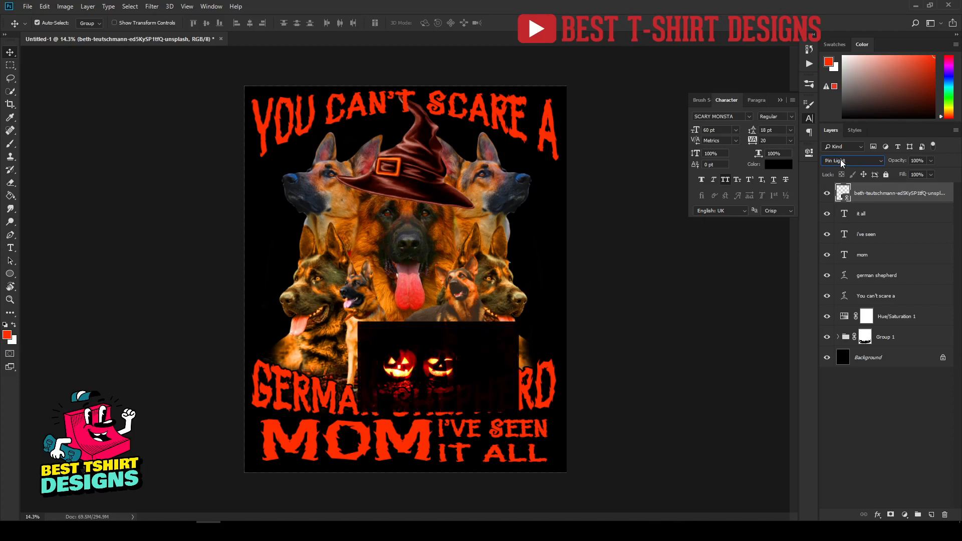
{"action": "left_click", "coordinate": [843, 161]}
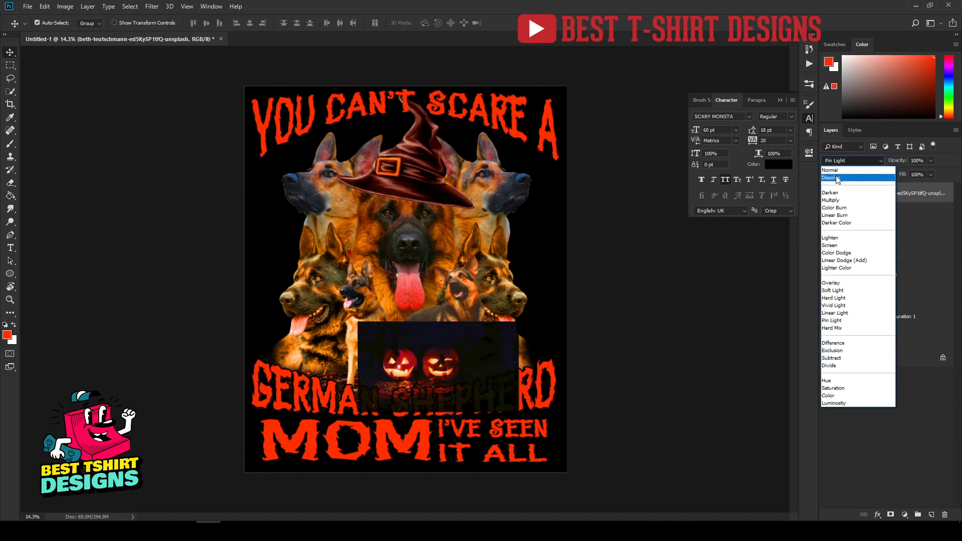
{"action": "left_click", "coordinate": [832, 170]}
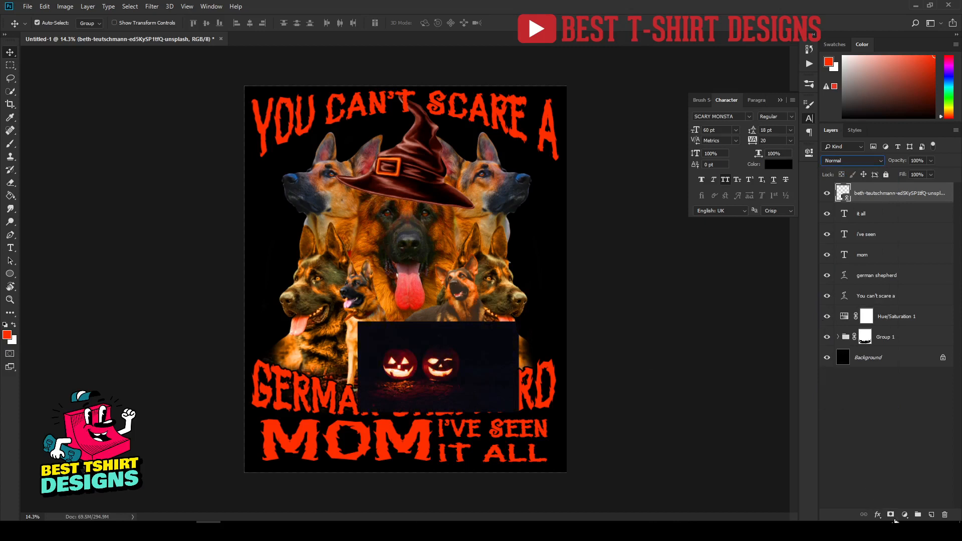
Step: Add a layer mask to the pumpkin photo and brush black around the two pumpkins to hide the dark surroundings
{"action": "left_click", "coordinate": [893, 516]}
{"action": "key", "text": "b"}
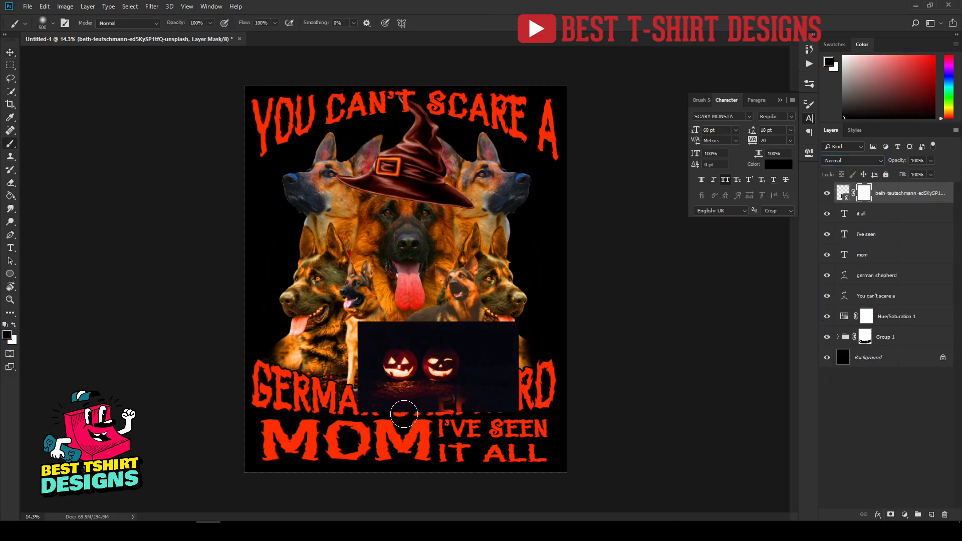
{"action": "mouse_move", "coordinate": [404, 415]}
{"action": "left_mouse_down"}
{"action": "mouse_move", "coordinate": [367, 409]}
{"action": "mouse_move", "coordinate": [358, 360]}
{"action": "mouse_move", "coordinate": [375, 333]}
{"action": "mouse_move", "coordinate": [424, 329]}
{"action": "mouse_move", "coordinate": [370, 318]}
{"action": "mouse_move", "coordinate": [448, 326]}
{"action": "mouse_move", "coordinate": [469, 366]}
{"action": "mouse_move", "coordinate": [485, 353]}
{"action": "mouse_move", "coordinate": [464, 398]}
{"action": "mouse_move", "coordinate": [428, 410]}
{"action": "mouse_move", "coordinate": [497, 370]}
{"action": "mouse_move", "coordinate": [497, 341]}
{"action": "mouse_move", "coordinate": [523, 330]}
{"action": "mouse_move", "coordinate": [416, 333]}
{"action": "mouse_move", "coordinate": [480, 315]}
{"action": "mouse_move", "coordinate": [513, 337]}
{"action": "mouse_move", "coordinate": [519, 379]}
{"action": "mouse_move", "coordinate": [526, 354]}
{"action": "mouse_move", "coordinate": [527, 386]}
{"action": "mouse_move", "coordinate": [445, 415]}
{"action": "mouse_move", "coordinate": [371, 416]}
{"action": "left_mouse_up"}
Step: Try shifting the masked pumpkins toward the smaller standing dog, then delete the pumpkin layer
{"action": "key", "text": "v"}
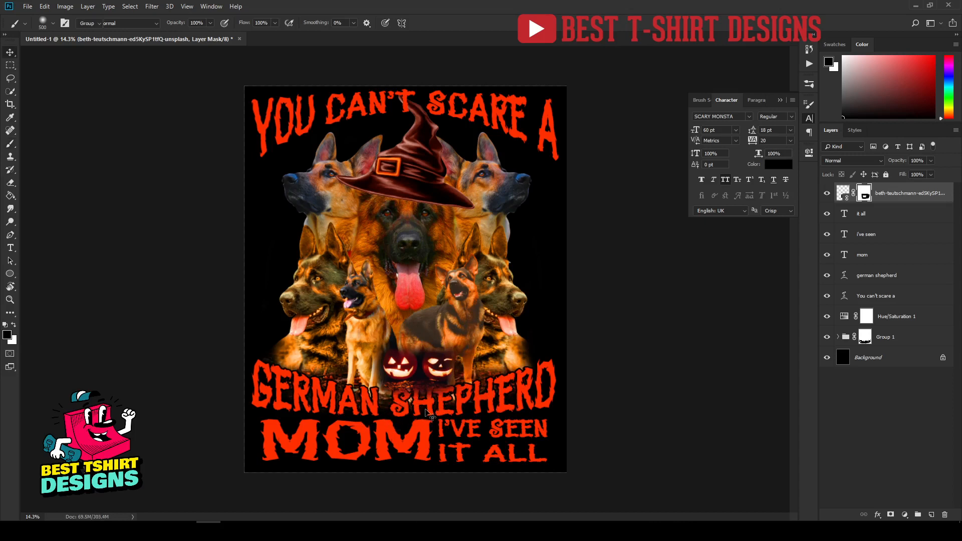
{"action": "left_click_drag", "start_coordinate": [398, 373], "coordinate": [358, 379]}
{"action": "key", "text": "Delete"}
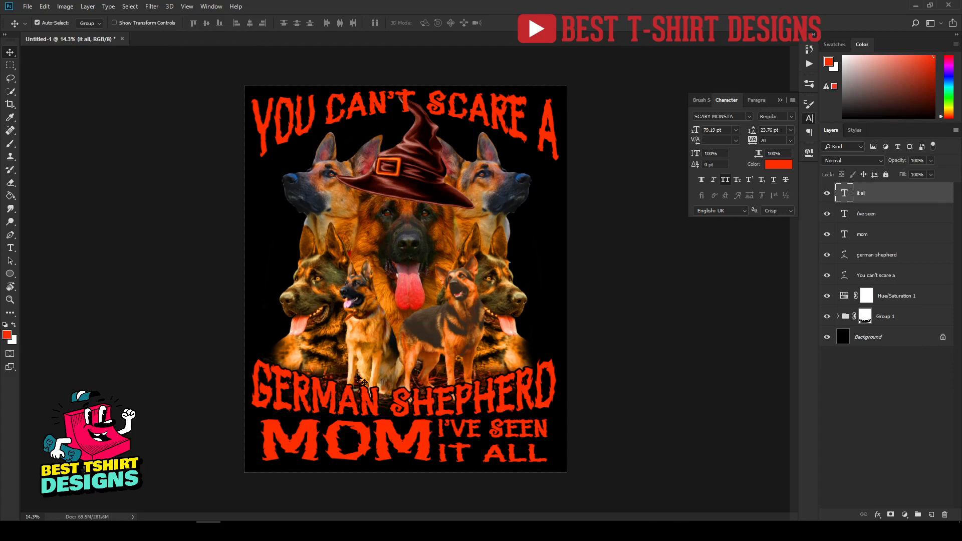
Step: Place the damon-lam smoke photo as a linked image, scale it to about 18.5%, and move it to the artwork's right edge
{"action": "left_click", "coordinate": [28, 6]}
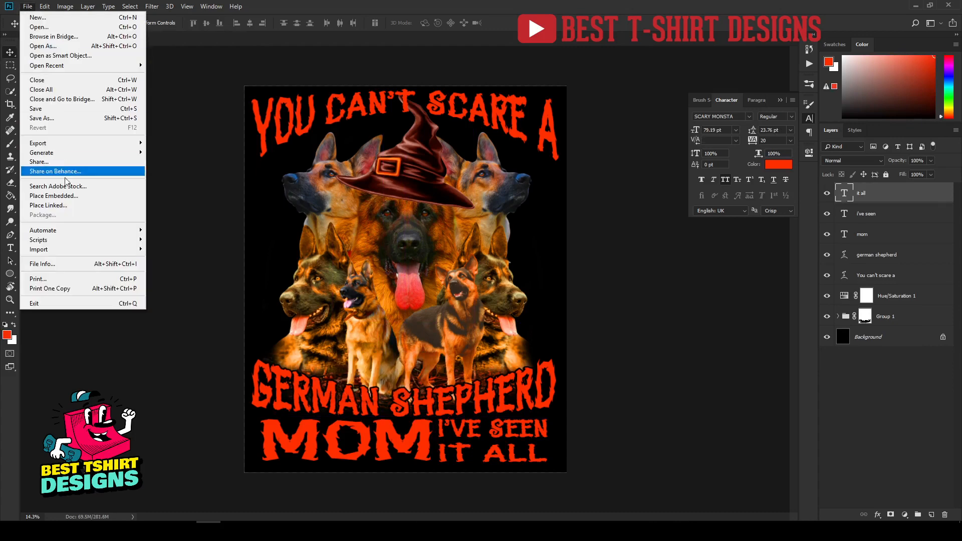
{"action": "left_click", "coordinate": [62, 204]}
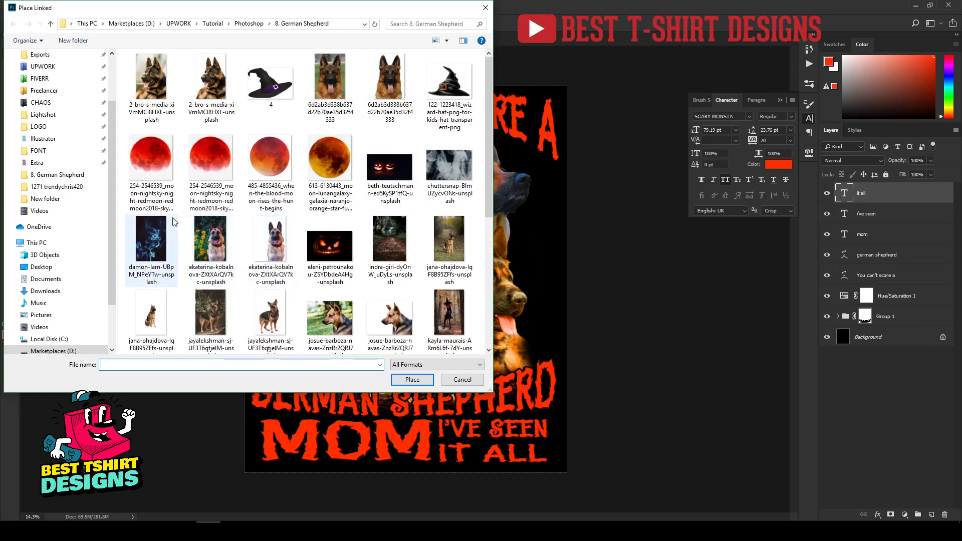
{"action": "double_click", "coordinate": [155, 239]}
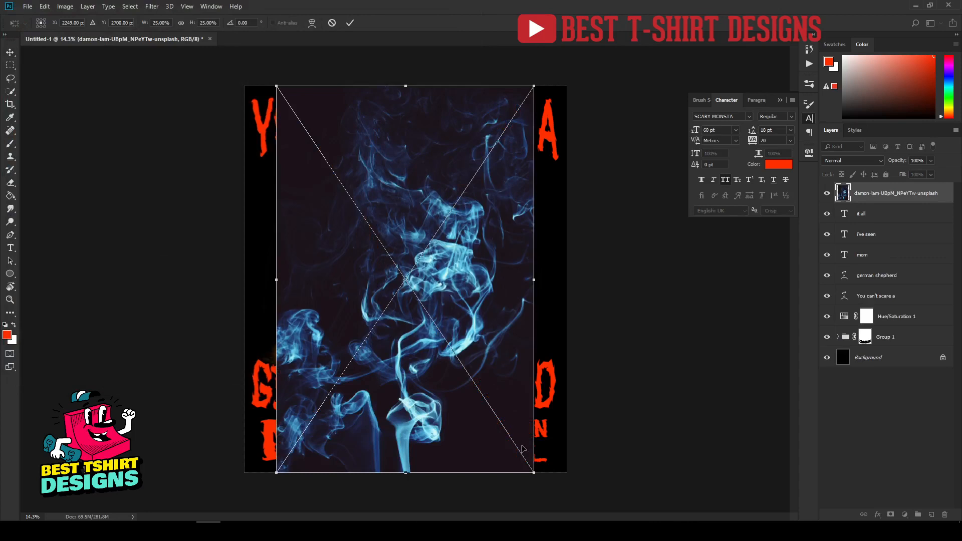
{"action": "left_click_drag", "start_coordinate": [534, 475], "coordinate": [499, 426]}
{"action": "key", "text": "Return"}
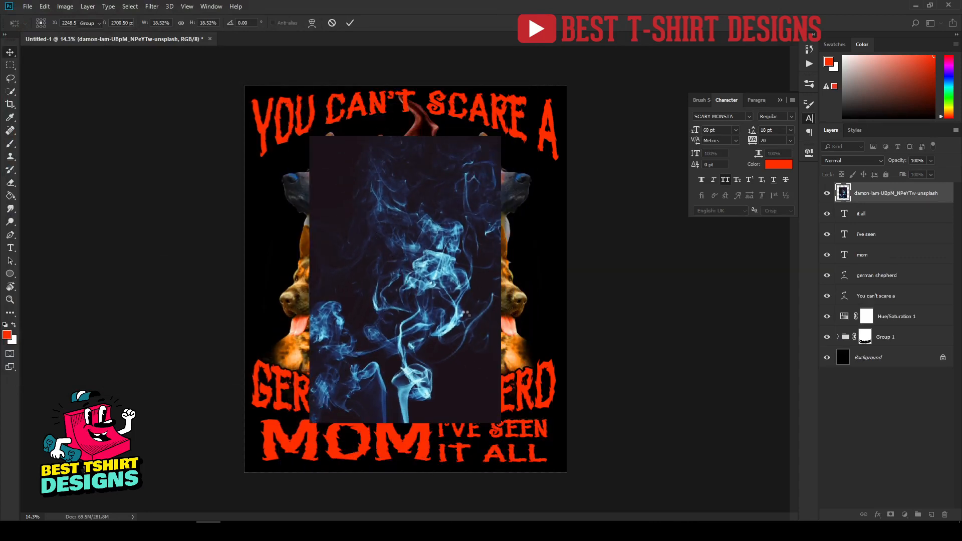
{"action": "left_click_drag", "start_coordinate": [435, 284], "coordinate": [499, 257]}
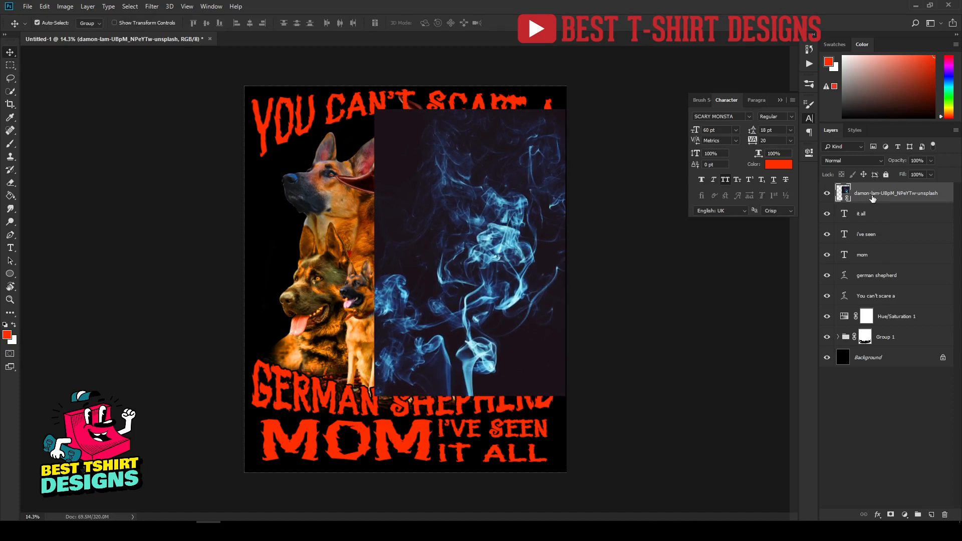
Step: Move the smoke layer to the bottom of Group 1 so it sits behind all the dogs
{"action": "left_click_drag", "start_coordinate": [873, 199], "coordinate": [842, 346]}
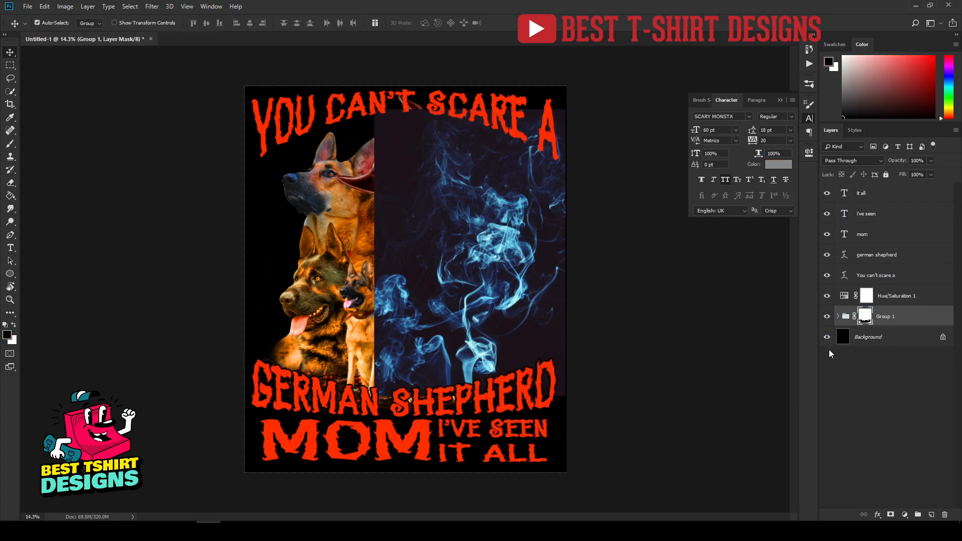
{"action": "left_click", "coordinate": [837, 316]}
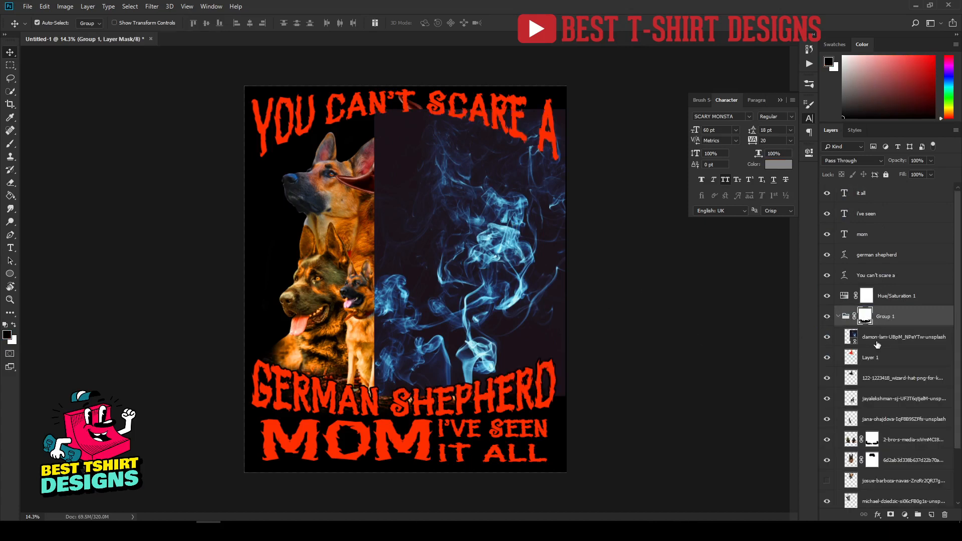
{"action": "left_click", "coordinate": [882, 332]}
{"action": "scroll", "coordinate": [896, 341], "scroll_direction": "down", "scroll_amount": 2}
{"action": "left_click_drag", "start_coordinate": [903, 278], "coordinate": [902, 488]}
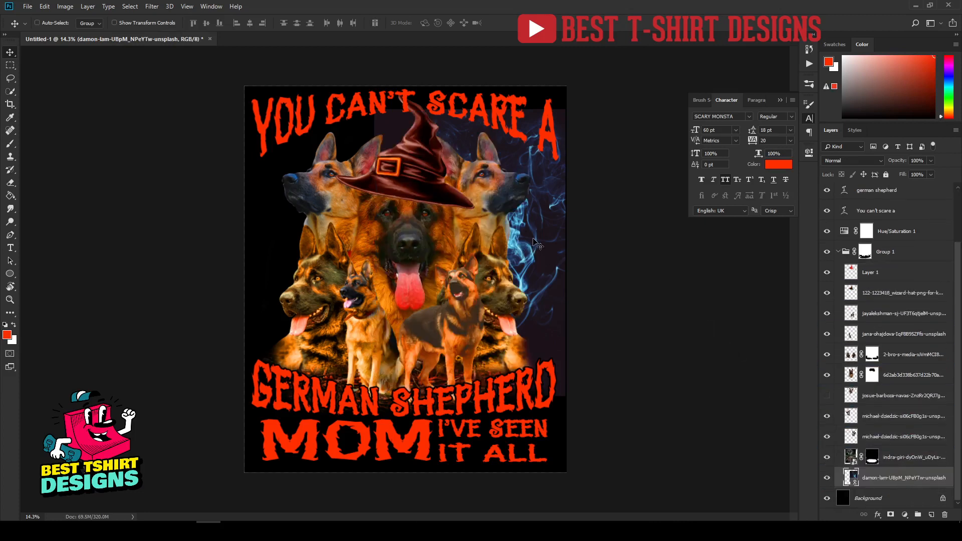
Step: Rotate the smoke photo about -11.4° and scale it to about 12.5% wide by 15.3% high beside the right-hand dogs
{"action": "key", "text": "ctrl+t"}
{"action": "left_click_drag", "start_coordinate": [566, 253], "coordinate": [548, 241]}
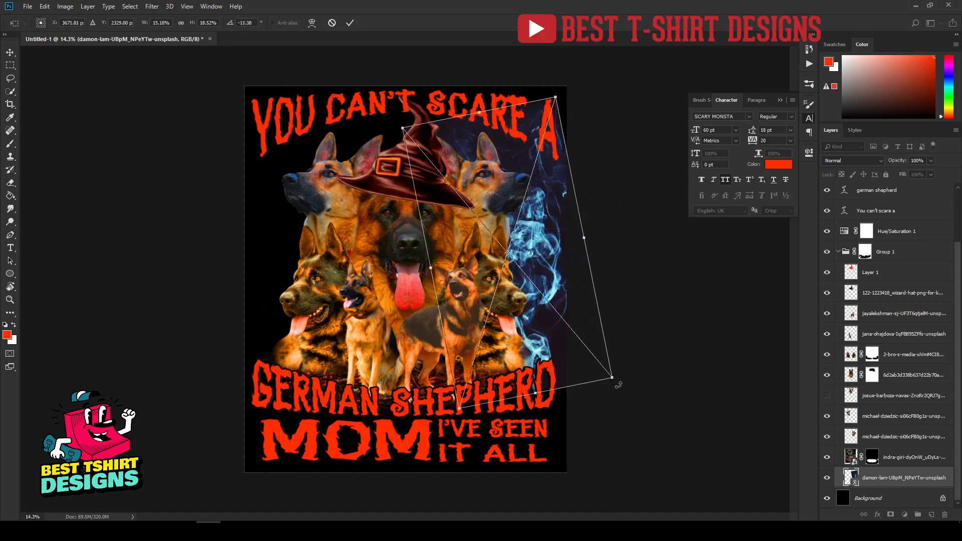
{"action": "left_click_drag", "start_coordinate": [611, 373], "coordinate": [594, 355]}
{"action": "key", "text": "Return"}
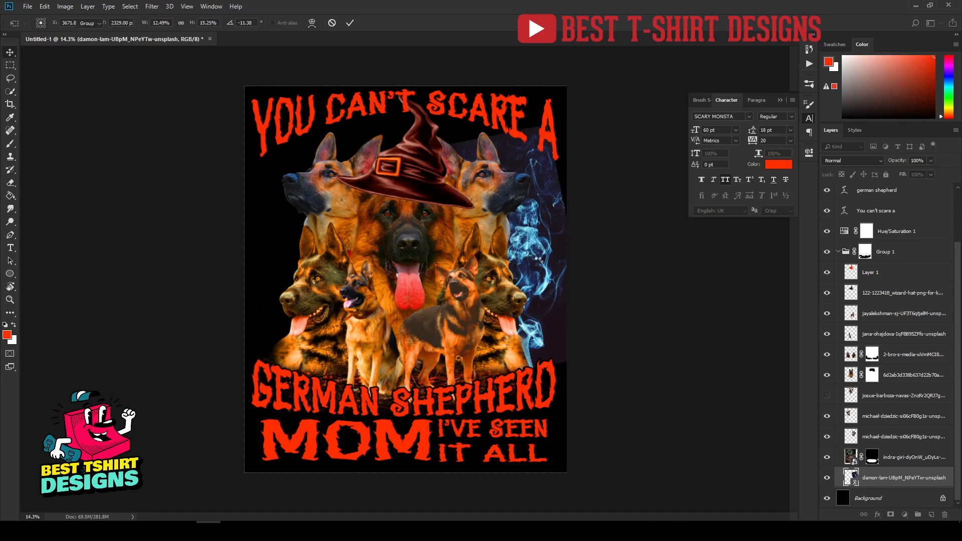
Step: Set Auto-Select to Layer, duplicate the smoke photo onto the artwork's left side, and flip the copy horizontally
{"action": "left_click_drag", "start_coordinate": [531, 247], "coordinate": [430, 248]}
{"action": "key", "text": "ctrl+z"}
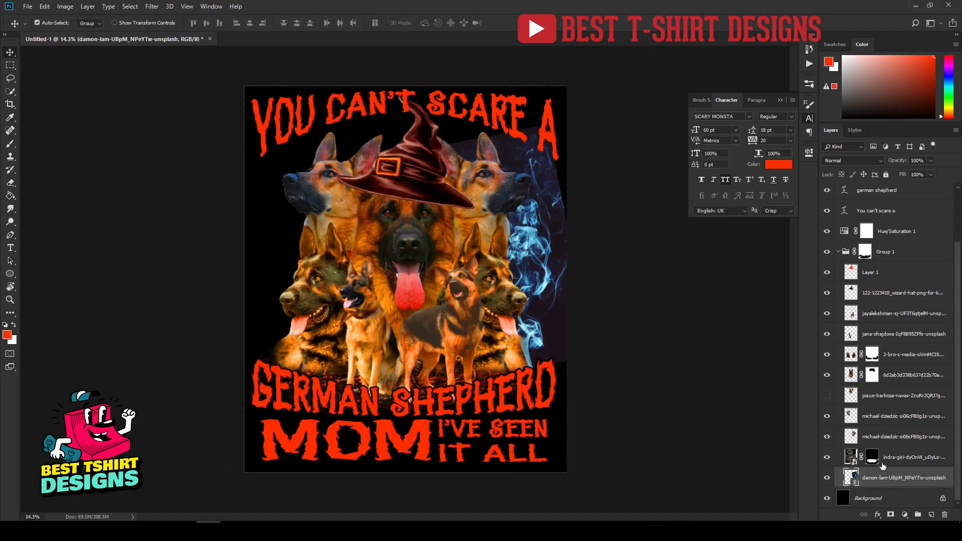
{"action": "left_click", "coordinate": [90, 23]}
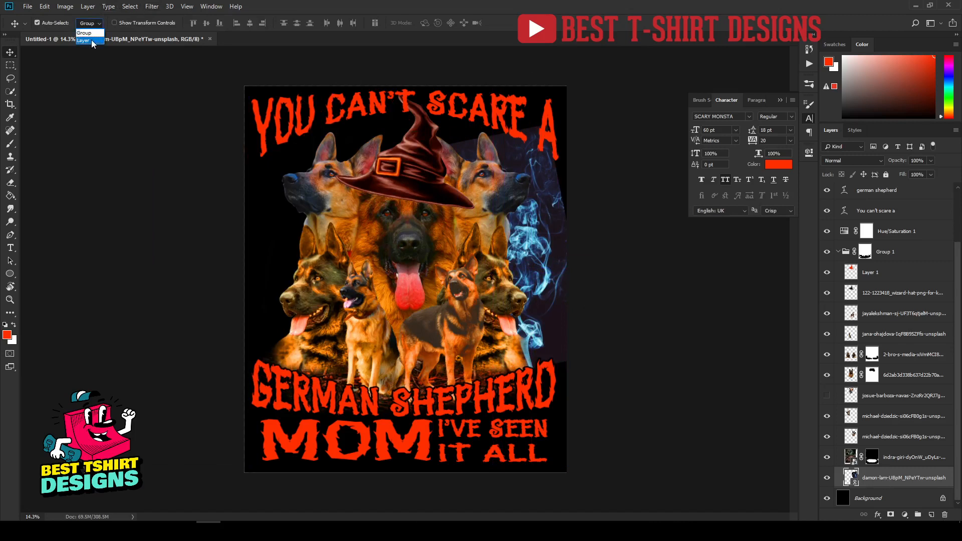
{"action": "left_click", "coordinate": [88, 41]}
{"action": "left_click_drag", "start_coordinate": [536, 253], "coordinate": [292, 250]}
{"action": "key", "text": "ctrl+t"}
{"action": "right_click", "coordinate": [292, 251]}
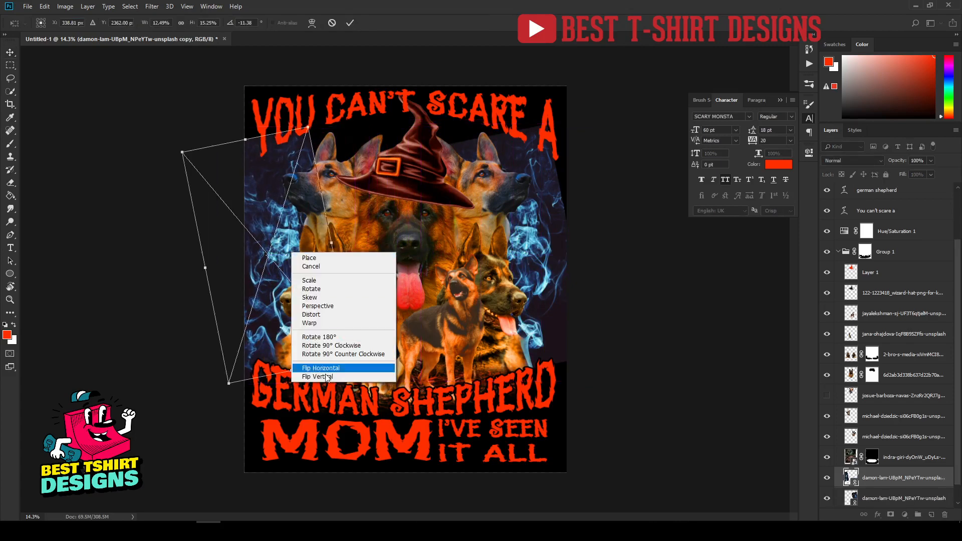
{"action": "left_click", "coordinate": [325, 369]}
{"action": "key", "text": "Return"}
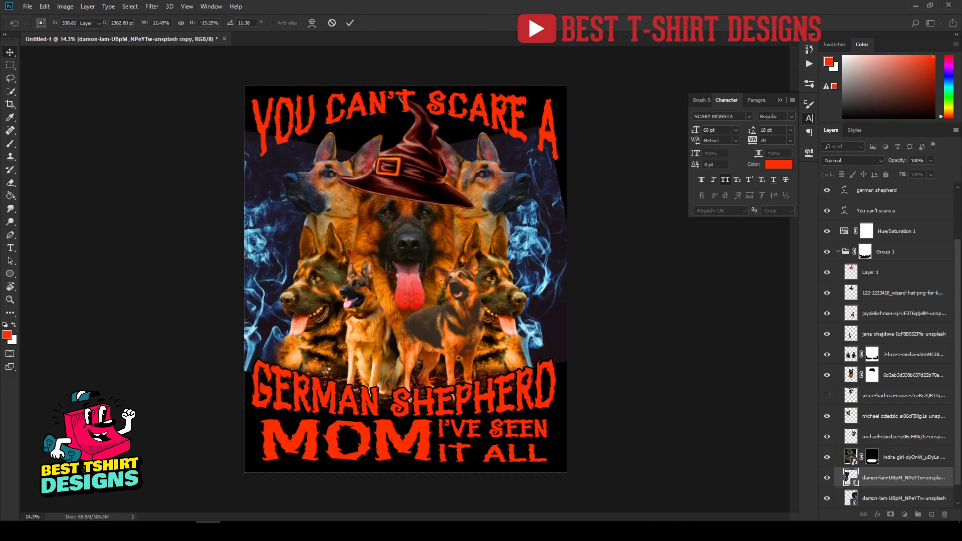
Step: Shift the left smoke copy inward and nudge the right one upward so both frame the dogs symmetrically
{"action": "left_click_drag", "start_coordinate": [261, 245], "coordinate": [293, 240]}
{"action": "left_click", "coordinate": [540, 269]}
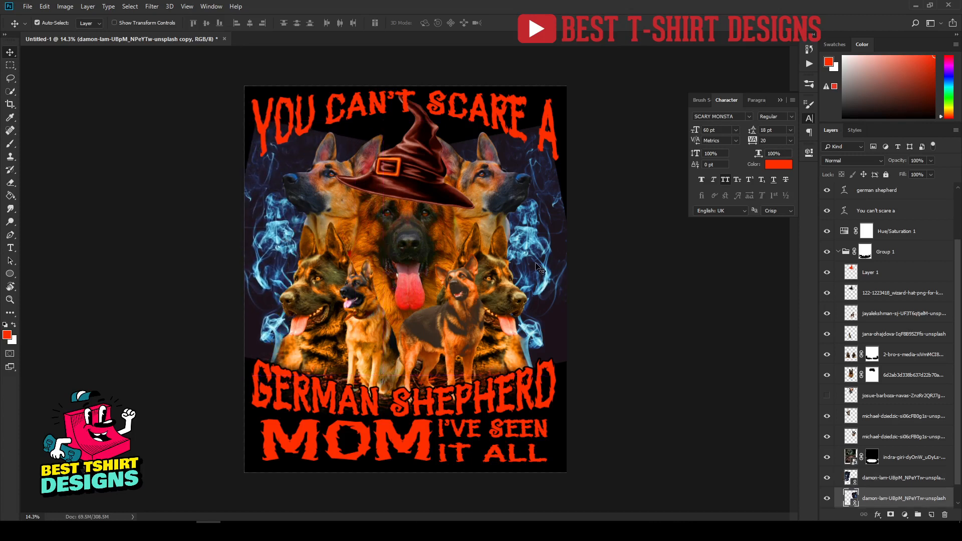
{"action": "left_click_drag", "start_coordinate": [540, 269], "coordinate": [540, 263]}
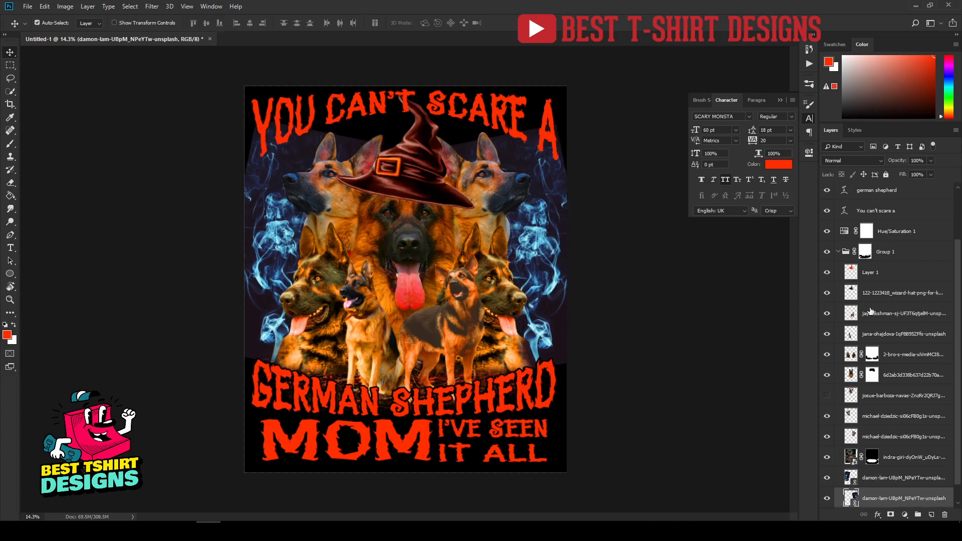
Step: Rasterize the left and right smoke layers, merge them into one layer, and add a layer mask to it
{"action": "scroll", "coordinate": [905, 444], "scroll_direction": "down", "scroll_amount": 1}
{"action": "left_click", "coordinate": [889, 456]}
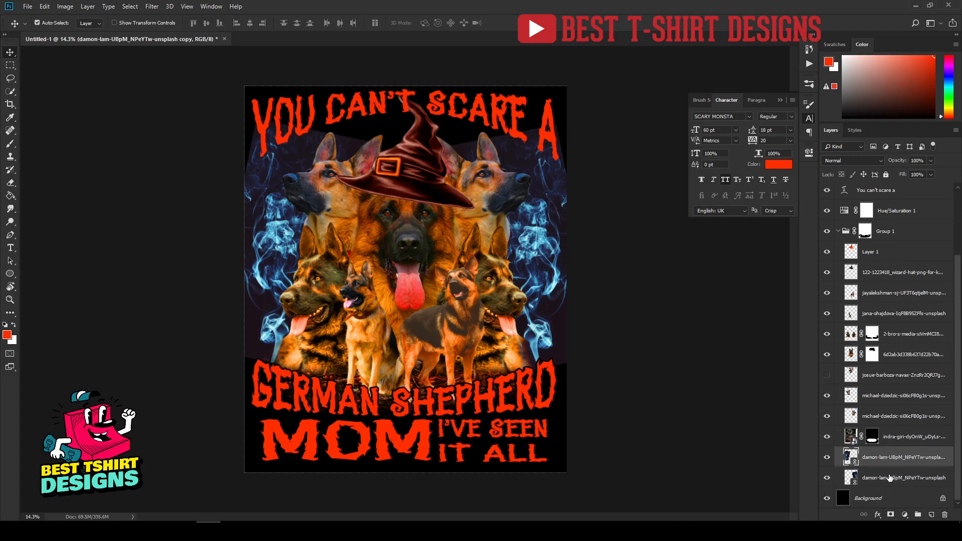
{"action": "left_click", "coordinate": [890, 477], "text": "shift"}
{"action": "right_click", "coordinate": [890, 477]}
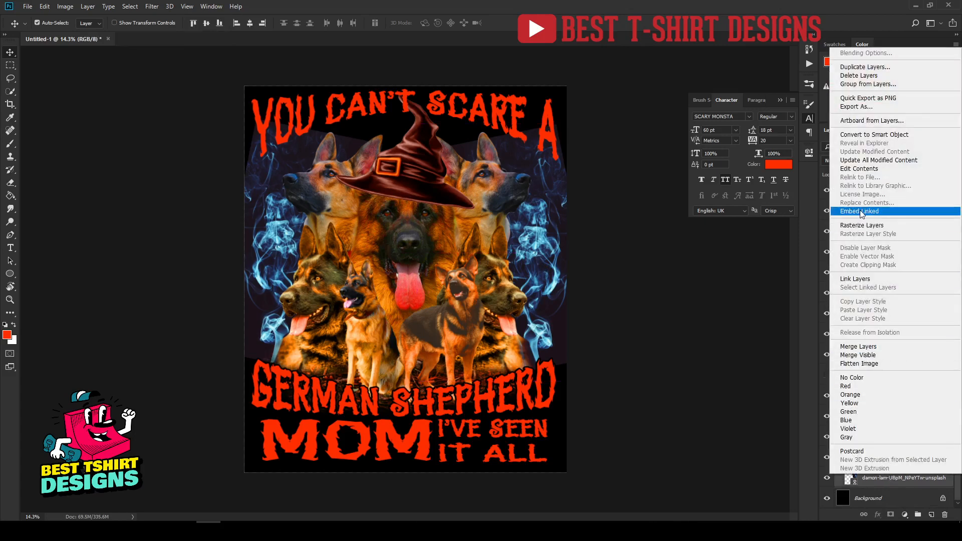
{"action": "left_click", "coordinate": [861, 225]}
{"action": "right_click", "coordinate": [861, 463]}
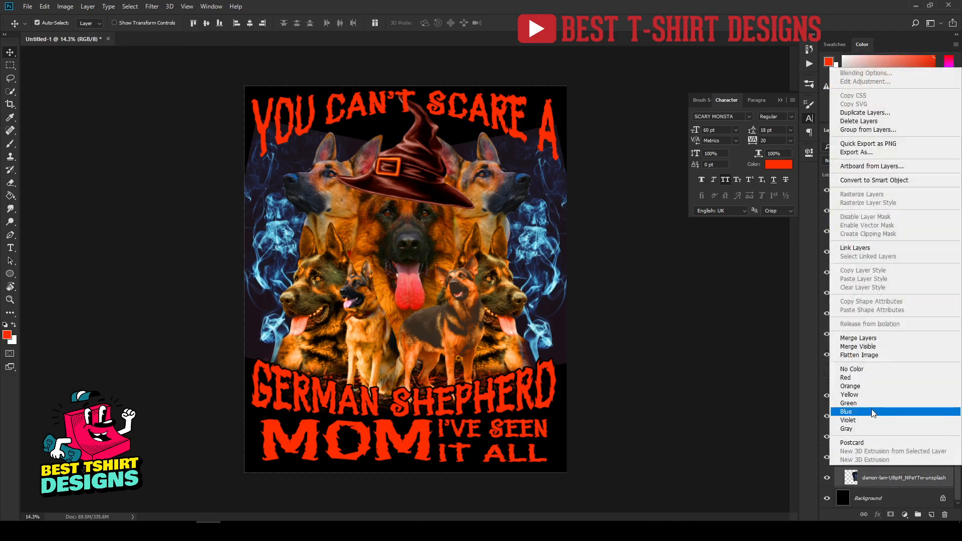
{"action": "left_click", "coordinate": [858, 338]}
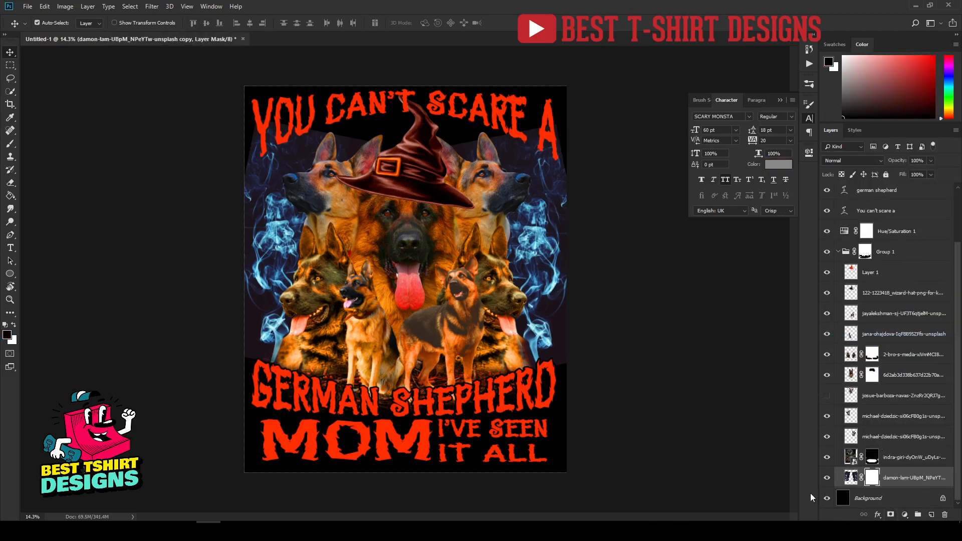
Step: Hide the Background and paint black on the smoke layer's mask with a soft 500 px brush to fade its outer edges
{"action": "left_click", "coordinate": [827, 498]}
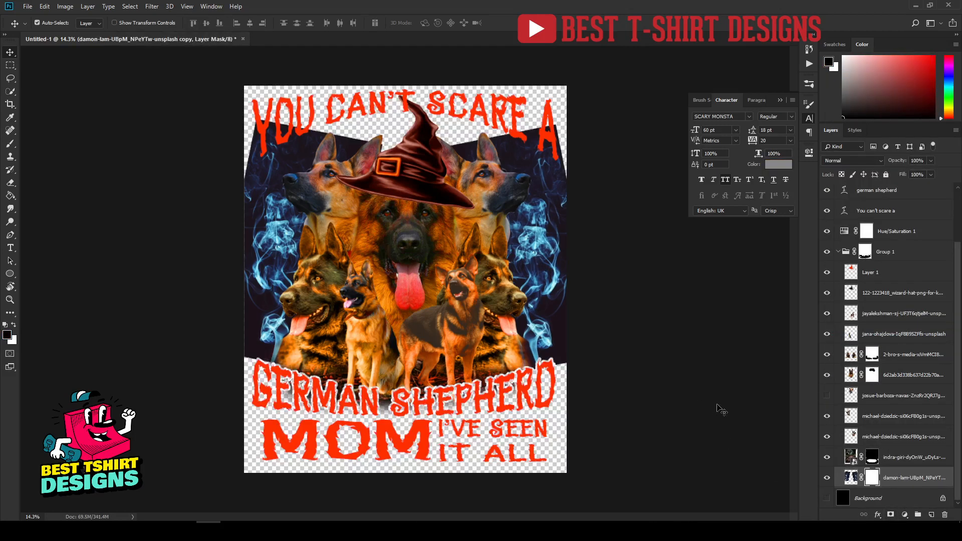
{"action": "key", "text": "b"}
{"action": "mouse_move", "coordinate": [576, 378]}
{"action": "left_mouse_down"}
{"action": "mouse_move", "coordinate": [573, 350]}
{"action": "mouse_move", "coordinate": [566, 373]}
{"action": "mouse_move", "coordinate": [577, 312]}
{"action": "mouse_move", "coordinate": [566, 284]}
{"action": "mouse_move", "coordinate": [576, 234]}
{"action": "mouse_move", "coordinate": [566, 173]}
{"action": "mouse_move", "coordinate": [548, 122]}
{"action": "mouse_move", "coordinate": [490, 115]}
{"action": "mouse_move", "coordinate": [563, 122]}
{"action": "mouse_move", "coordinate": [452, 138]}
{"action": "mouse_move", "coordinate": [558, 146]}
{"action": "mouse_move", "coordinate": [576, 174]}
{"action": "left_mouse_up"}
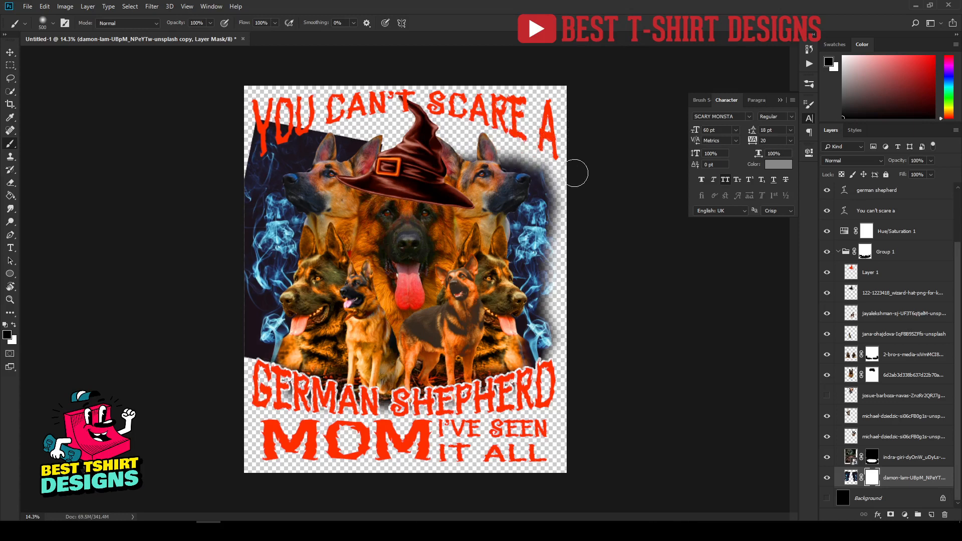
{"action": "mouse_move", "coordinate": [391, 131]}
{"action": "left_mouse_down"}
{"action": "mouse_move", "coordinate": [266, 136]}
{"action": "mouse_move", "coordinate": [236, 176]}
{"action": "mouse_move", "coordinate": [237, 167]}
{"action": "mouse_move", "coordinate": [228, 339]}
{"action": "mouse_move", "coordinate": [242, 342]}
{"action": "mouse_move", "coordinate": [242, 369]}
{"action": "mouse_move", "coordinate": [244, 154]}
{"action": "mouse_move", "coordinate": [243, 348]}
{"action": "mouse_move", "coordinate": [230, 290]}
{"action": "left_mouse_up"}
{"action": "key", "text": "ctrl+z"}
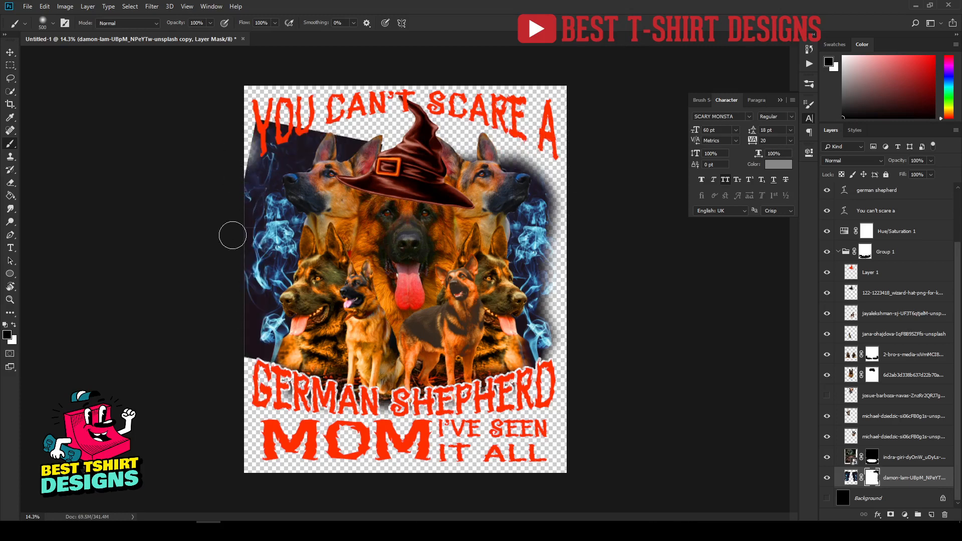
{"action": "mouse_move", "coordinate": [232, 235]}
{"action": "left_mouse_down"}
{"action": "mouse_move", "coordinate": [225, 243]}
{"action": "mouse_move", "coordinate": [227, 224]}
{"action": "mouse_move", "coordinate": [241, 376]}
{"action": "mouse_move", "coordinate": [243, 354]}
{"action": "mouse_move", "coordinate": [253, 360]}
{"action": "left_mouse_up"}
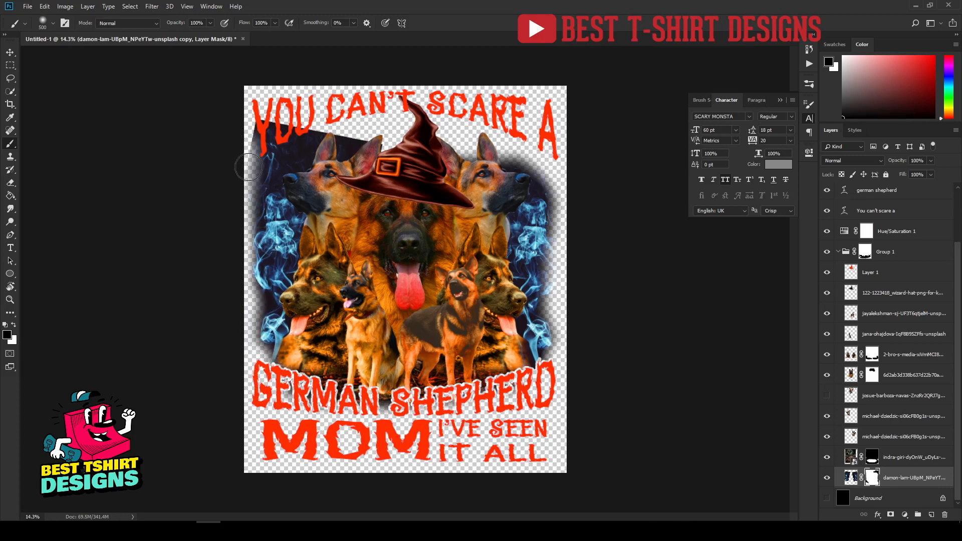
{"action": "mouse_move", "coordinate": [249, 166]}
{"action": "left_mouse_down"}
{"action": "mouse_move", "coordinate": [243, 139]}
{"action": "mouse_move", "coordinate": [256, 116]}
{"action": "mouse_move", "coordinate": [373, 130]}
{"action": "left_mouse_up"}
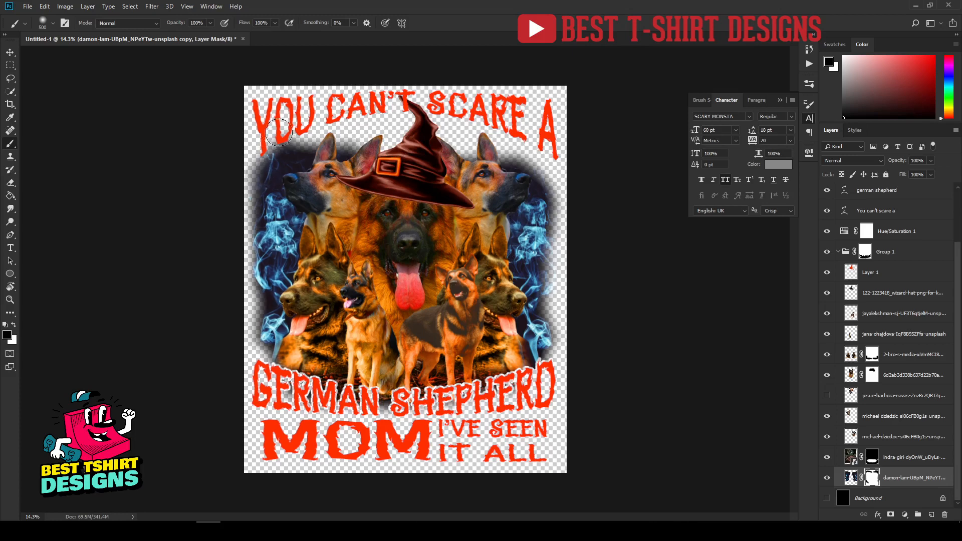
{"action": "mouse_move", "coordinate": [279, 132]}
{"action": "left_mouse_down"}
{"action": "mouse_move", "coordinate": [251, 157]}
{"action": "mouse_move", "coordinate": [234, 261]}
{"action": "mouse_move", "coordinate": [235, 182]}
{"action": "mouse_move", "coordinate": [238, 343]}
{"action": "mouse_move", "coordinate": [235, 316]}
{"action": "mouse_move", "coordinate": [258, 410]}
{"action": "mouse_move", "coordinate": [237, 321]}
{"action": "mouse_move", "coordinate": [253, 361]}
{"action": "left_mouse_up"}
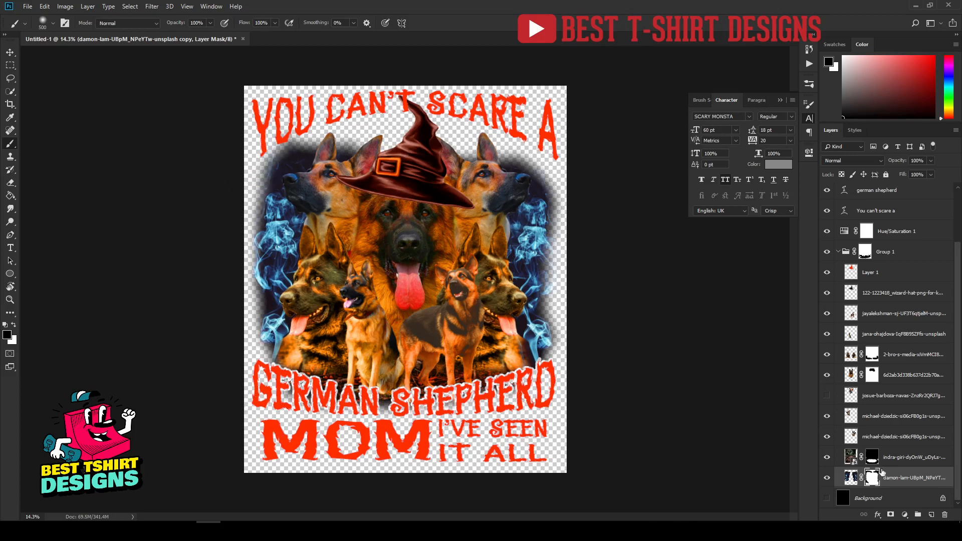
Step: Compare the artwork with the smoke layer off and on, and show the black Background again
{"action": "left_click", "coordinate": [828, 478]}
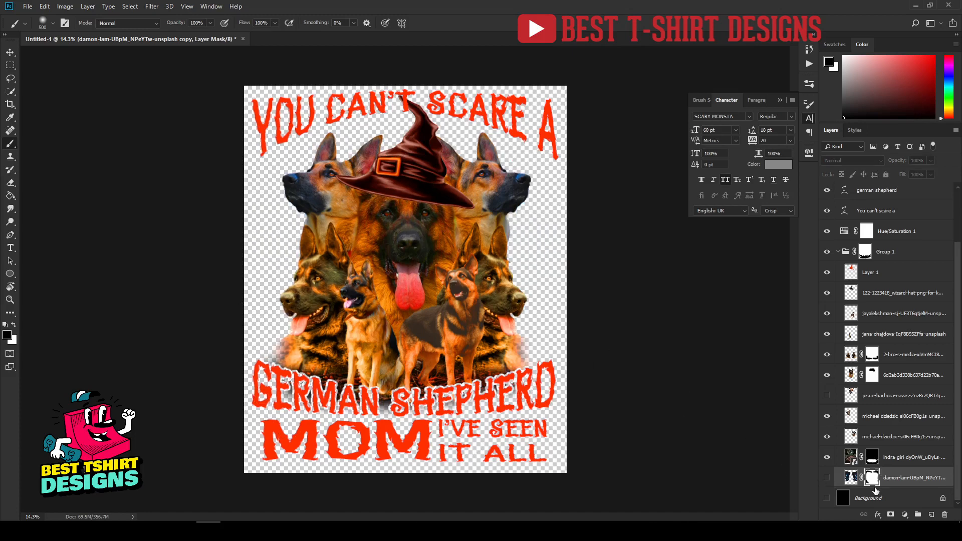
{"action": "left_click", "coordinate": [828, 479]}
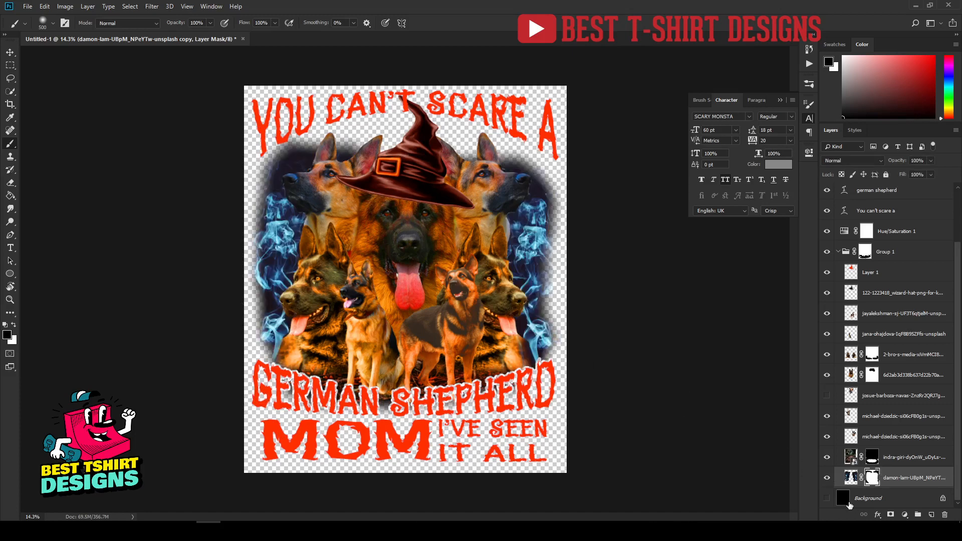
{"action": "left_click", "coordinate": [828, 498]}
{"action": "key", "text": "v"}
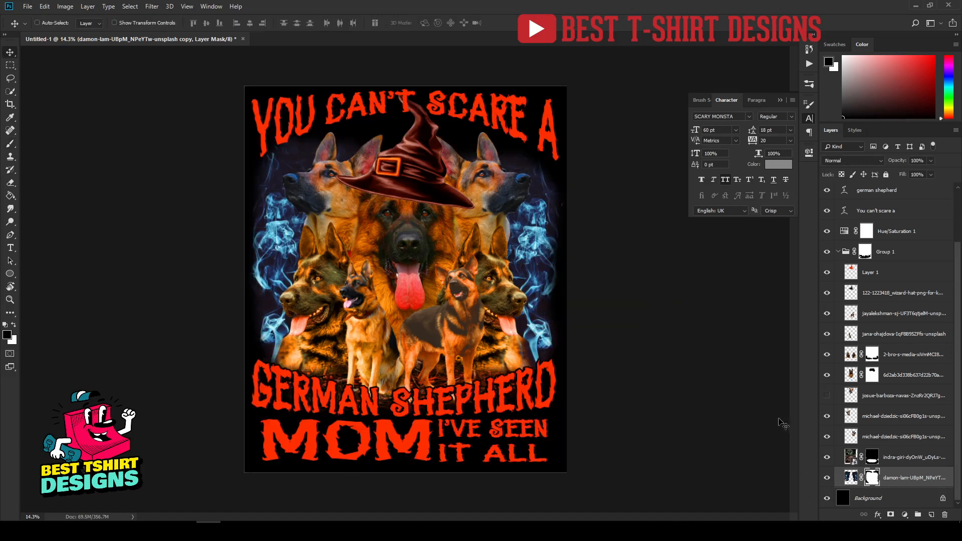
Step: Scale the merged smoke layer proportionally to 97.41% and apply its layer mask
{"action": "key", "text": "ctrl+t"}
{"action": "left_click_drag", "start_coordinate": [603, 382], "coordinate": [598, 378]}
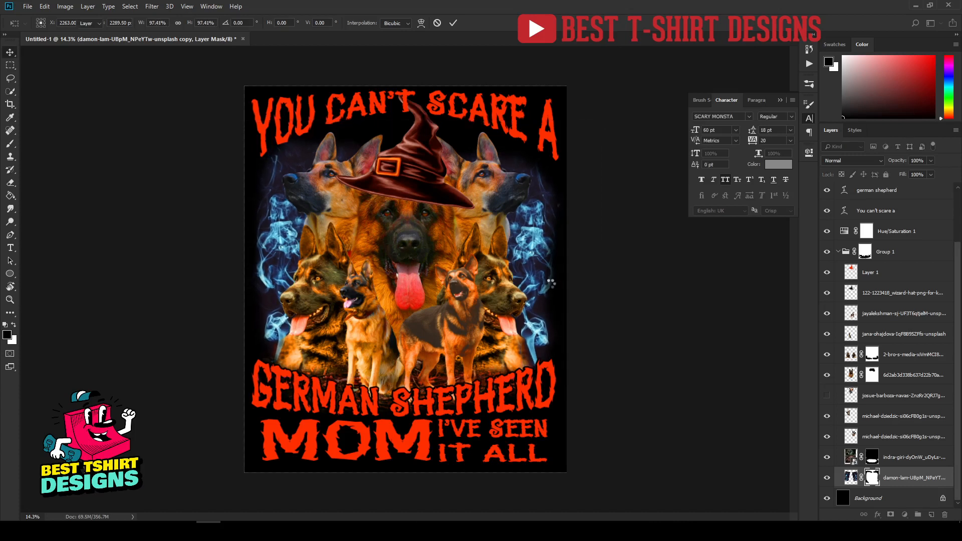
{"action": "key", "text": "Return"}
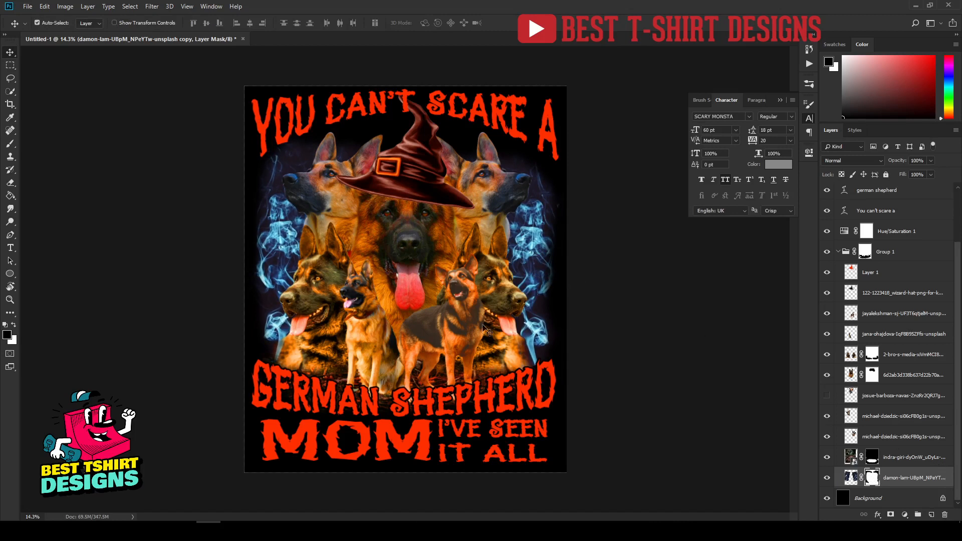
{"action": "right_click", "coordinate": [873, 477]}
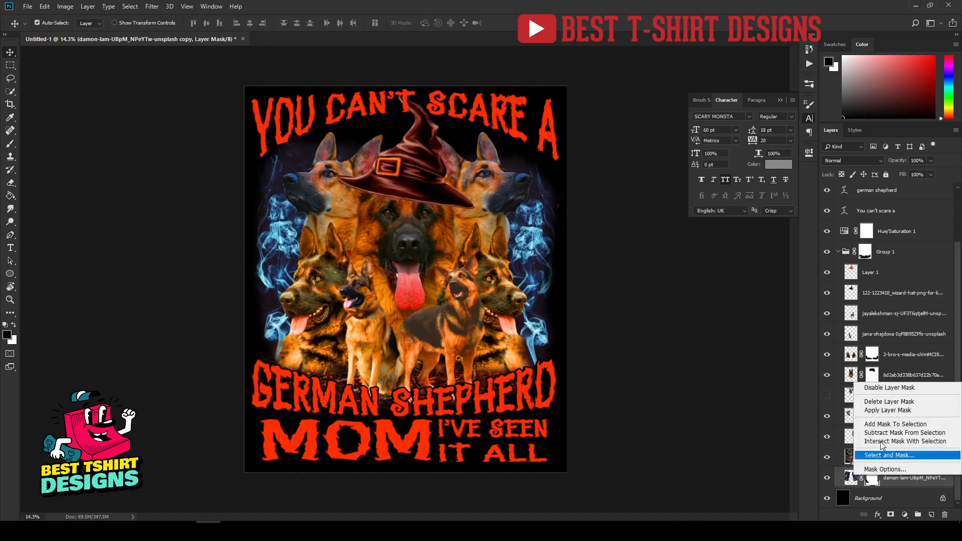
{"action": "left_click", "coordinate": [887, 413]}
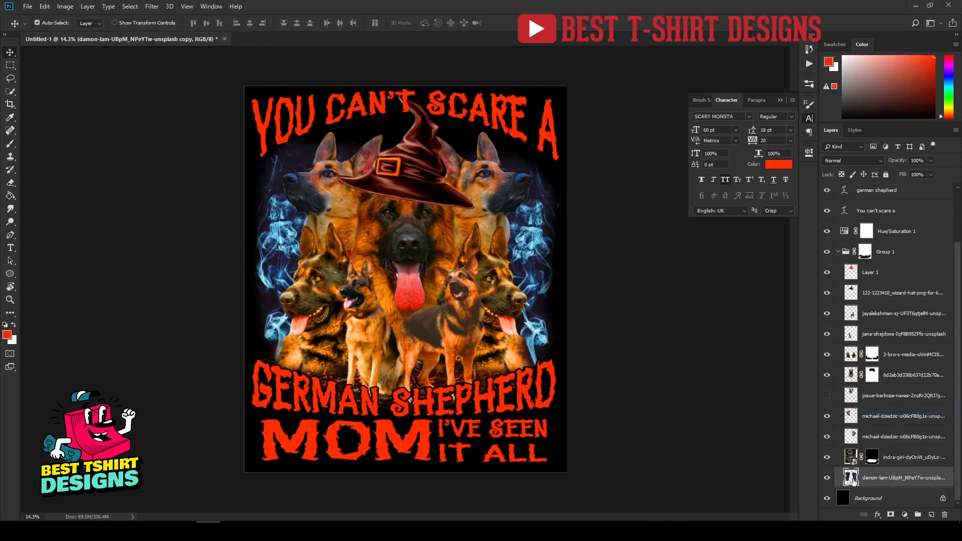
Step: Recolor the smoke layer to red-orange with a Hue/Saturation adjustment at Hue +180, and leave no layer selected
{"action": "left_click", "coordinate": [66, 6]}
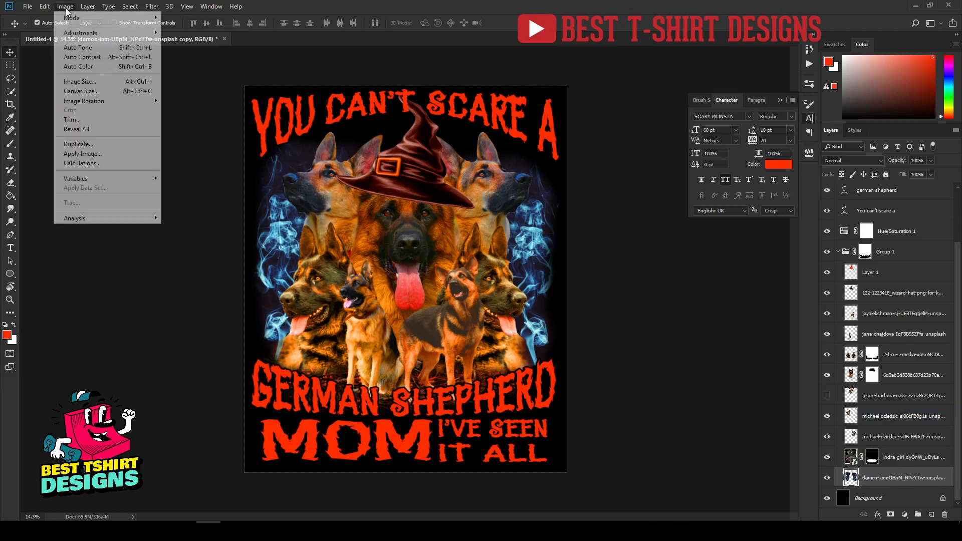
{"action": "mouse_move", "coordinate": [83, 35]}
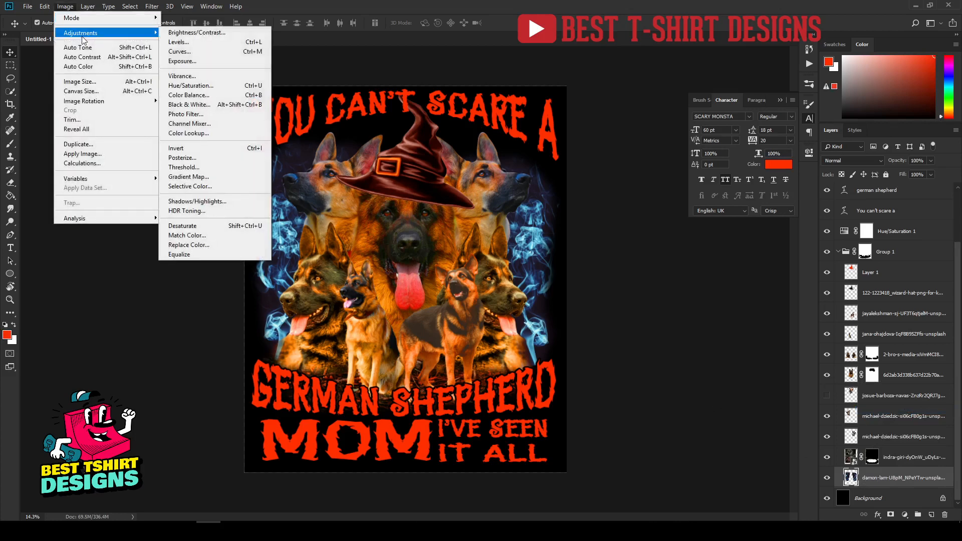
{"action": "left_click", "coordinate": [191, 85]}
{"action": "left_click_drag", "start_coordinate": [682, 177], "coordinate": [740, 178]}
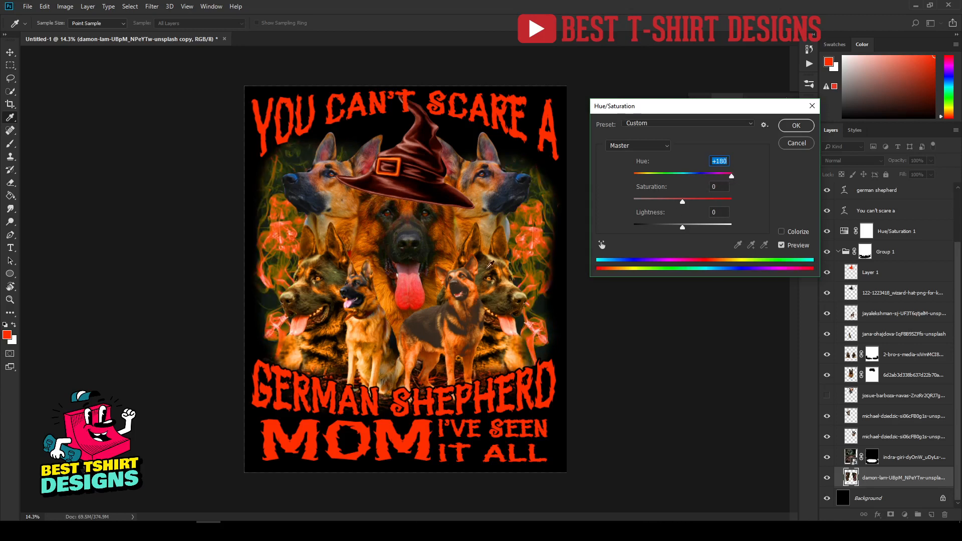
{"action": "left_click", "coordinate": [800, 128]}
{"action": "left_click", "coordinate": [617, 326]}
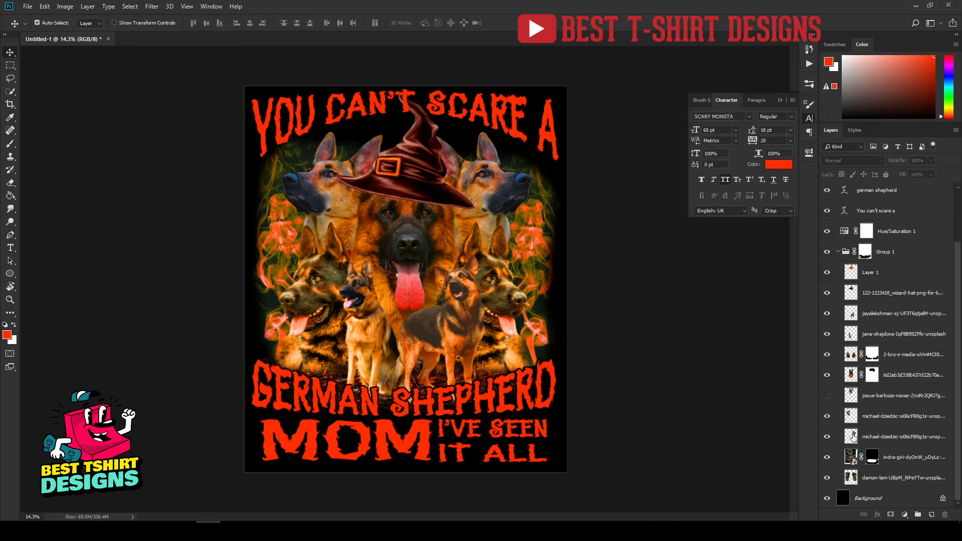
{"action": "left_click", "coordinate": [853, 438]}
{"action": "left_click", "coordinate": [854, 437], "text": "ctrl"}
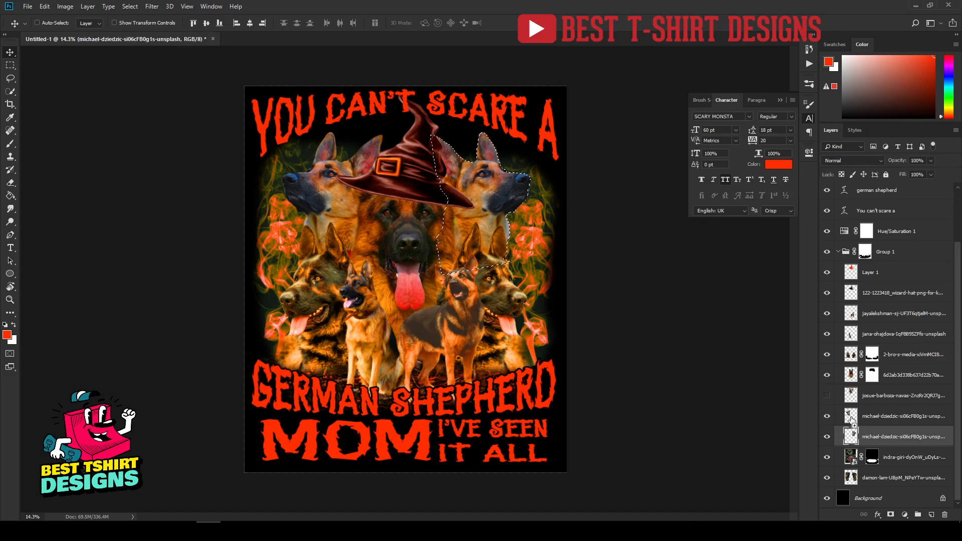
{"action": "left_click", "coordinate": [853, 420], "text": "ctrl+shift"}
{"action": "left_click", "coordinate": [854, 355], "text": "ctrl+shift"}
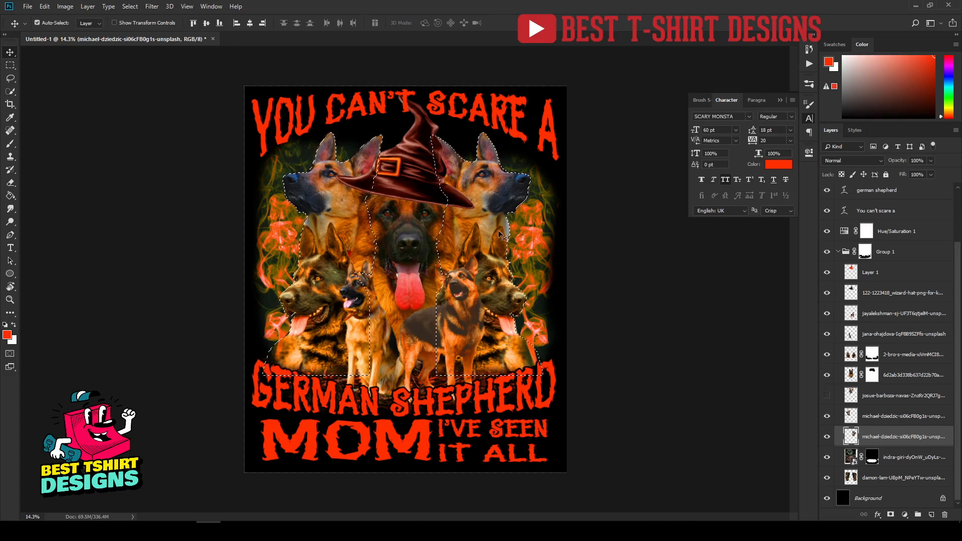
{"action": "left_click", "coordinate": [127, 8]}
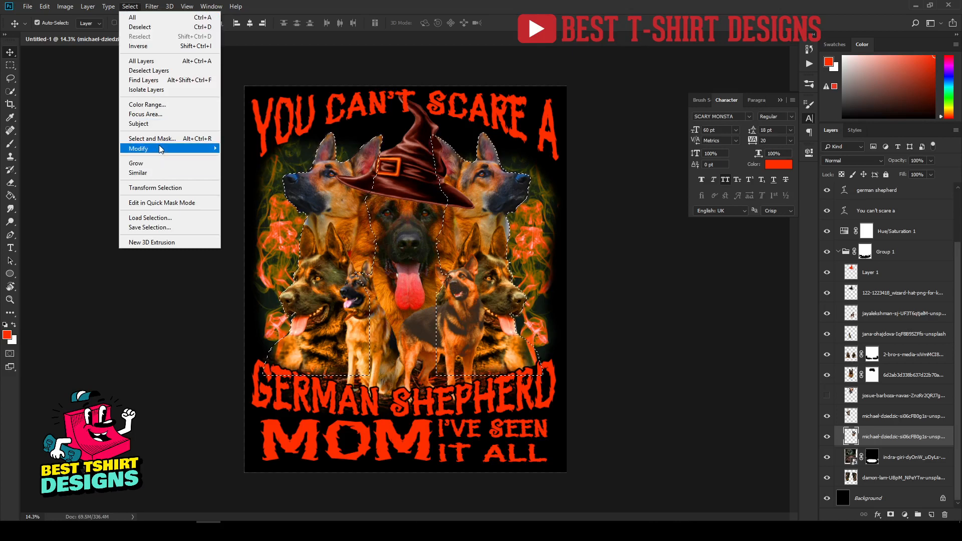
{"action": "mouse_move", "coordinate": [160, 149]}
{"action": "left_click", "coordinate": [258, 167]}
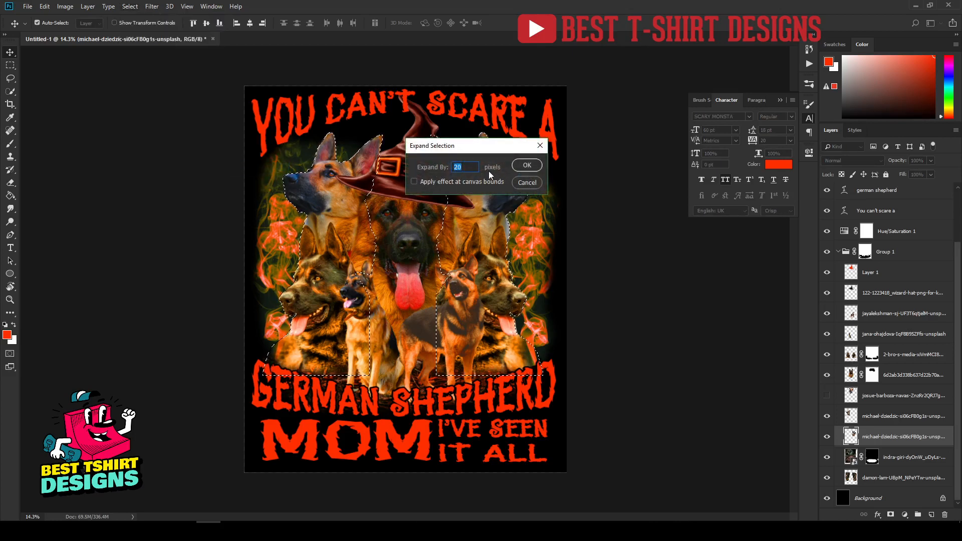
{"action": "type", "text": "10"}
{"action": "left_click", "coordinate": [525, 166]}
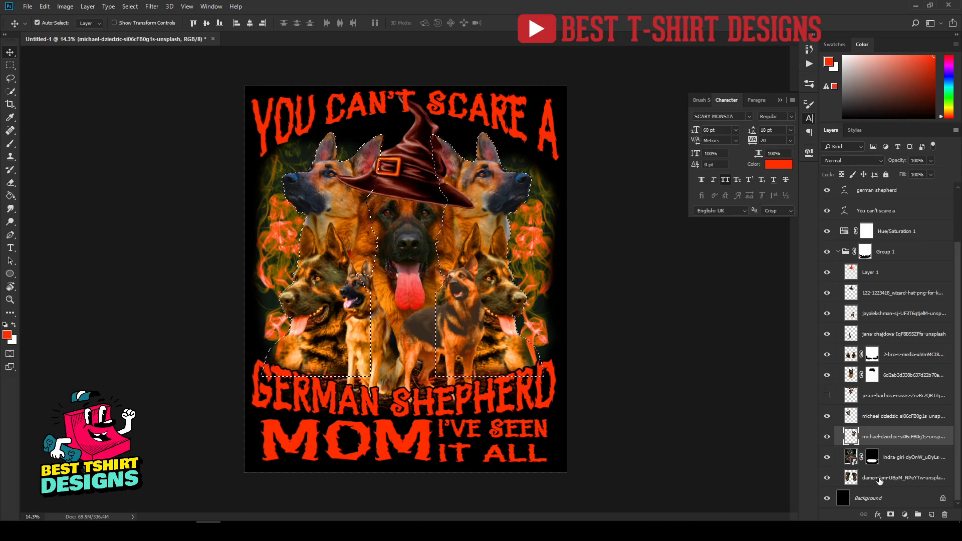
Step: Clear the dog-shaped selection and add a new layer mask to the recolored smoke layer
{"action": "left_click", "coordinate": [880, 480]}
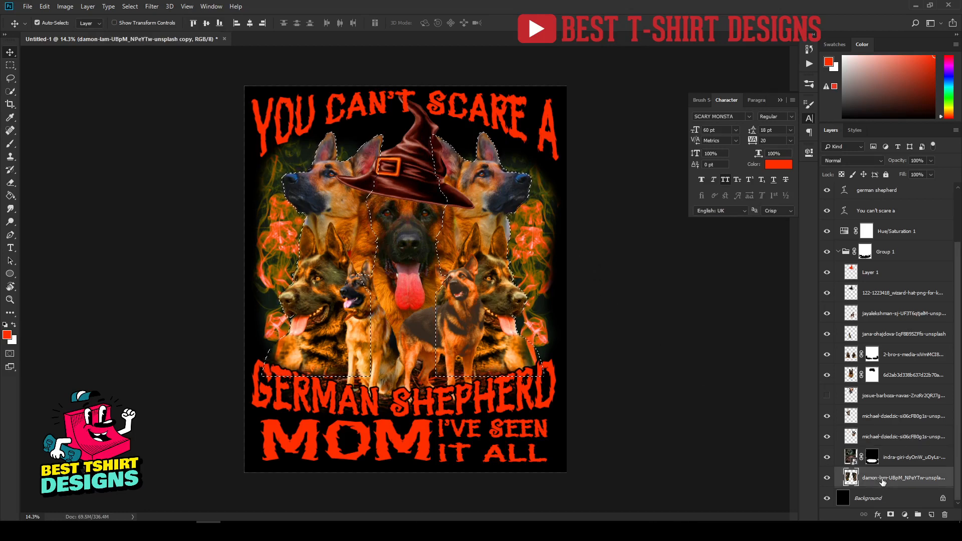
{"action": "key", "text": "ctrl+d"}
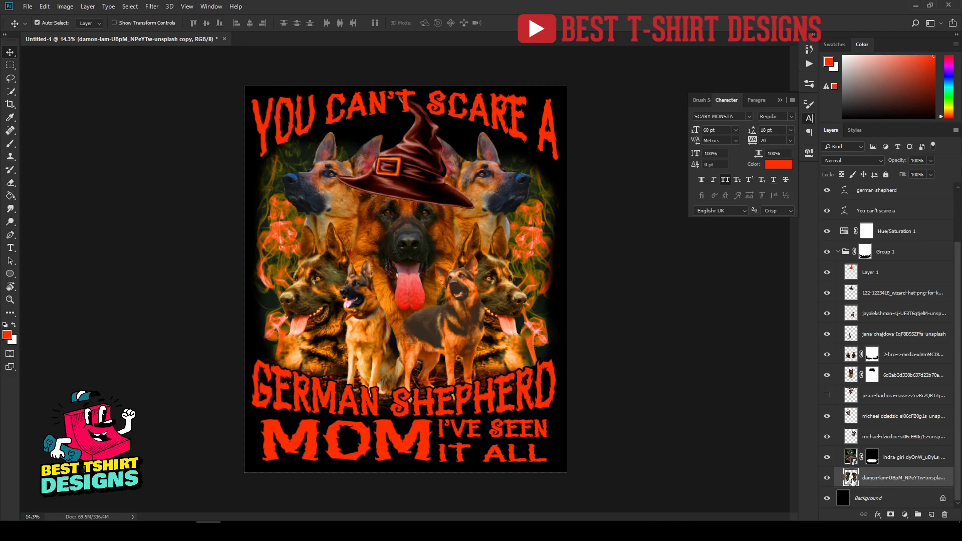
{"action": "left_click", "coordinate": [828, 478]}
{"action": "left_click", "coordinate": [827, 479]}
{"action": "left_click", "coordinate": [891, 514]}
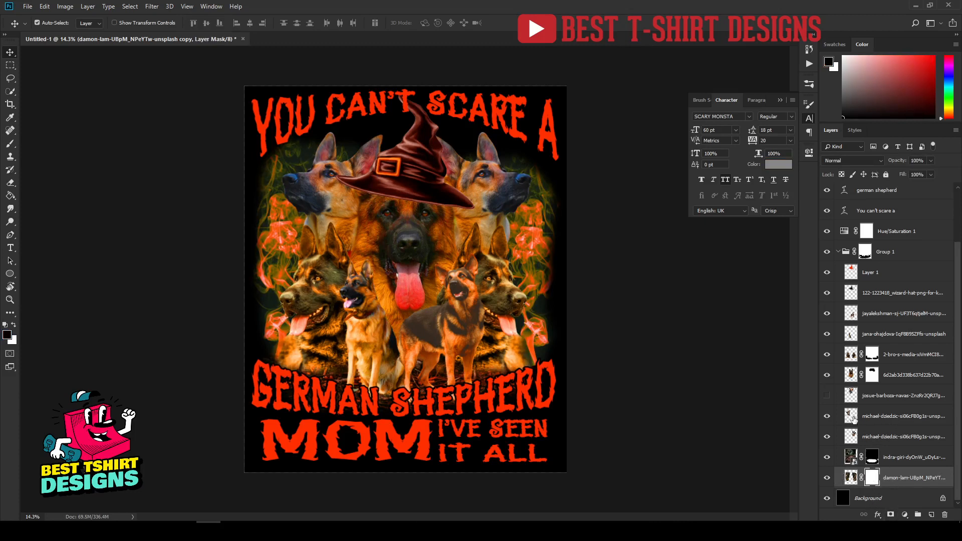
Step: Load the combined outlines of the upper and lower side dogs as one selection and expand it slightly
{"action": "left_click", "coordinate": [852, 420], "text": "ctrl"}
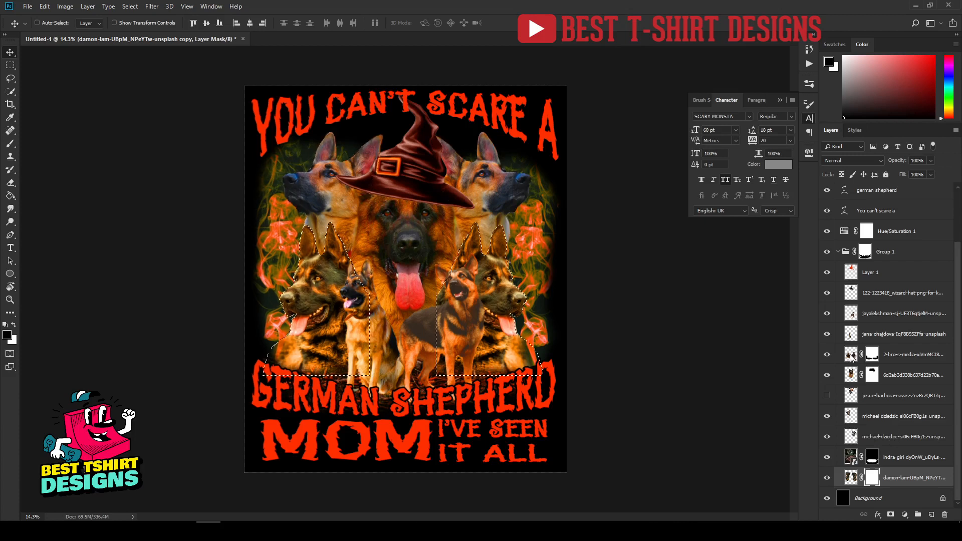
{"action": "left_click", "coordinate": [853, 435], "text": "ctrl"}
{"action": "left_click", "coordinate": [851, 416], "text": "ctrl+shift"}
{"action": "left_click", "coordinate": [130, 6]}
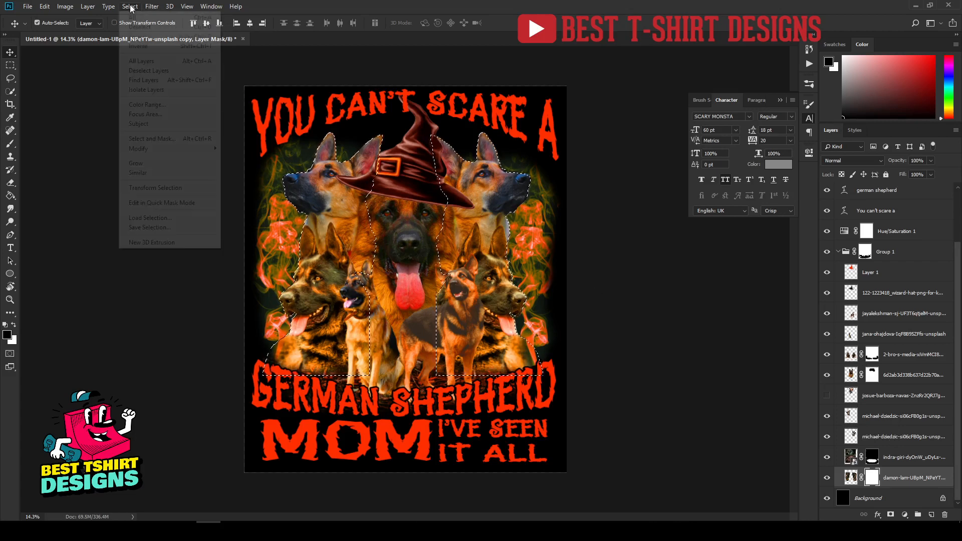
{"action": "mouse_move", "coordinate": [160, 151]}
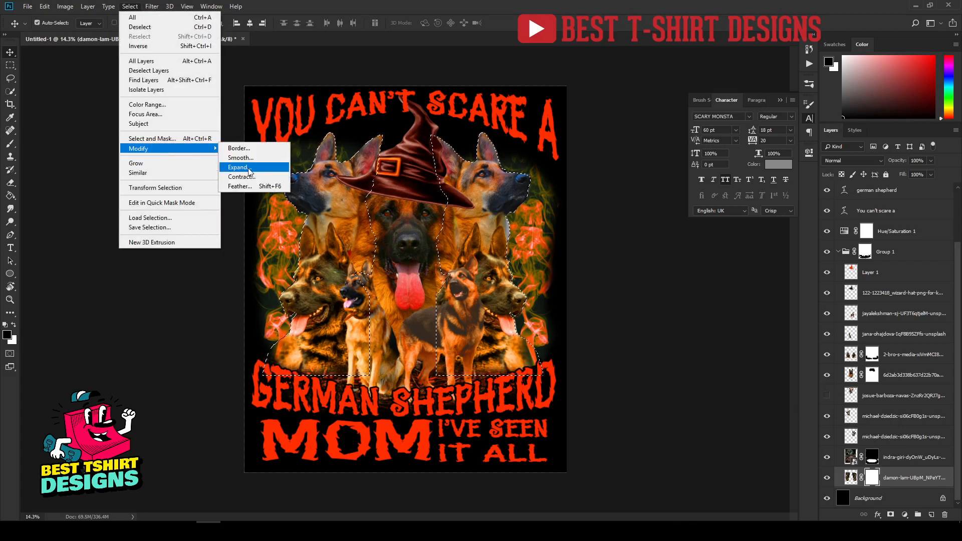
{"action": "left_click", "coordinate": [238, 167]}
{"action": "key", "text": "Return"}
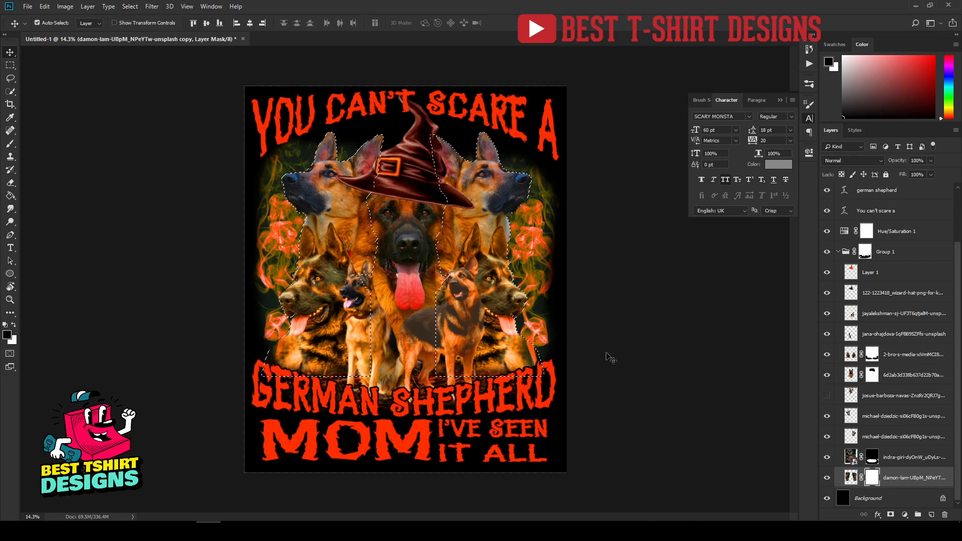
Step: Fill the expanded dog selection with black on the smoke layer's mask to hide the smoke behind the dogs
{"action": "key", "text": "b"}
{"action": "mouse_move", "coordinate": [518, 160]}
{"action": "left_mouse_down"}
{"action": "mouse_move", "coordinate": [492, 136]}
{"action": "mouse_move", "coordinate": [492, 158]}
{"action": "mouse_move", "coordinate": [447, 152]}
{"action": "mouse_move", "coordinate": [493, 166]}
{"action": "mouse_move", "coordinate": [496, 216]}
{"action": "left_mouse_up"}
{"action": "key", "text": "bracketright"}
{"action": "key", "text": "bracketright"}
{"action": "key", "text": "bracketright"}
{"action": "key", "text": "bracketright"}
{"action": "key", "text": "bracketright"}
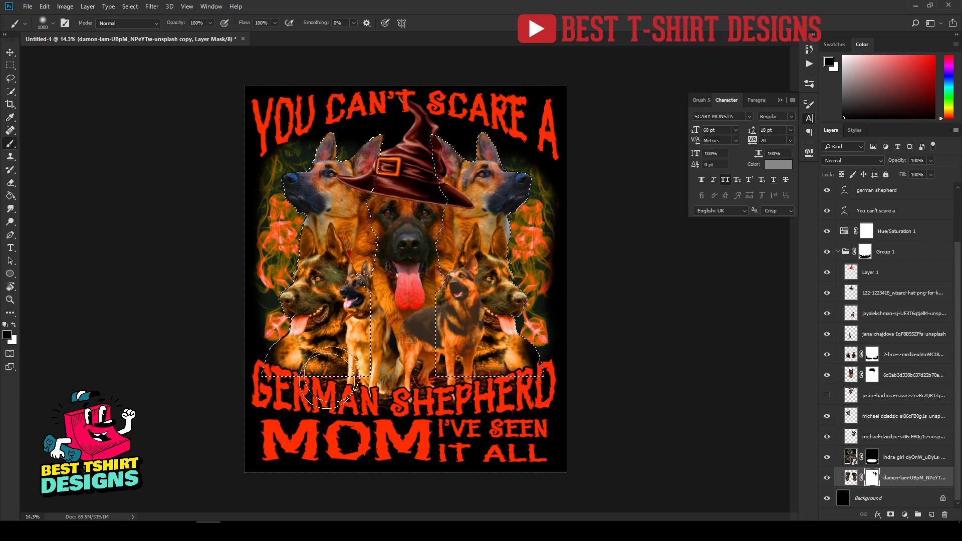
{"action": "key", "text": "alt+Delete"}
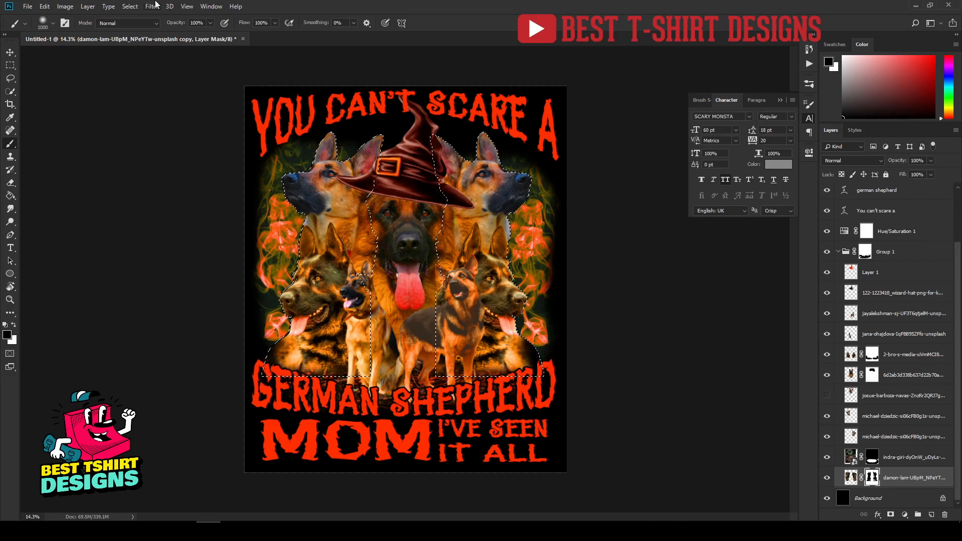
Step: Expand the dog selection further, hide more smoke around the dogs on the smoke mask, and clear the selection
{"action": "left_click", "coordinate": [129, 7]}
{"action": "mouse_move", "coordinate": [153, 150]}
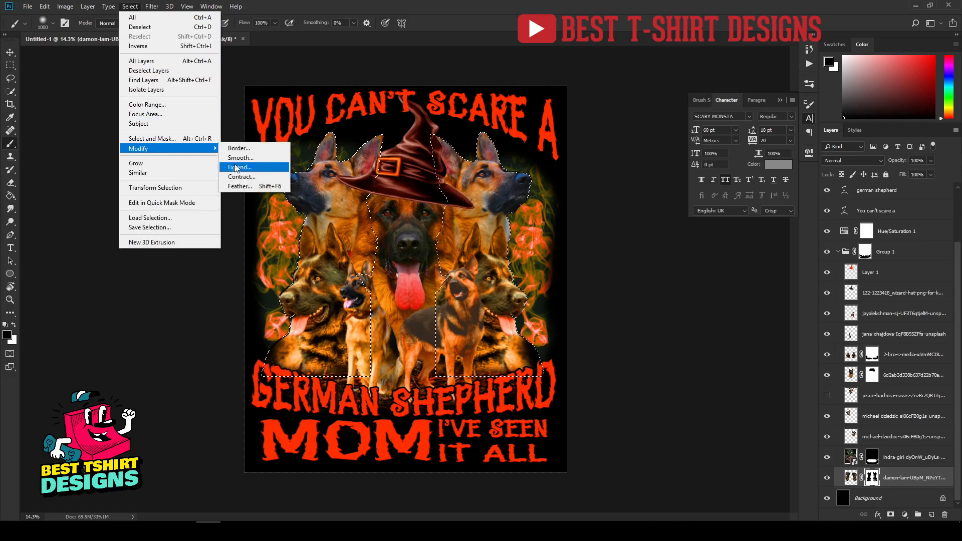
{"action": "left_click", "coordinate": [235, 167]}
{"action": "left_click", "coordinate": [534, 168]}
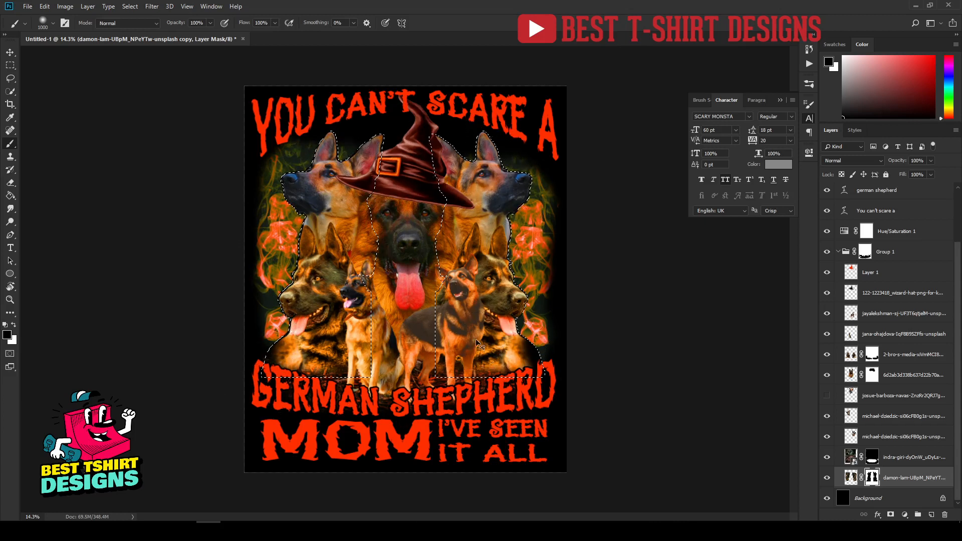
{"action": "key", "text": "ctrl+d"}
{"action": "key", "text": "v"}
{"action": "left_click", "coordinate": [662, 276]}
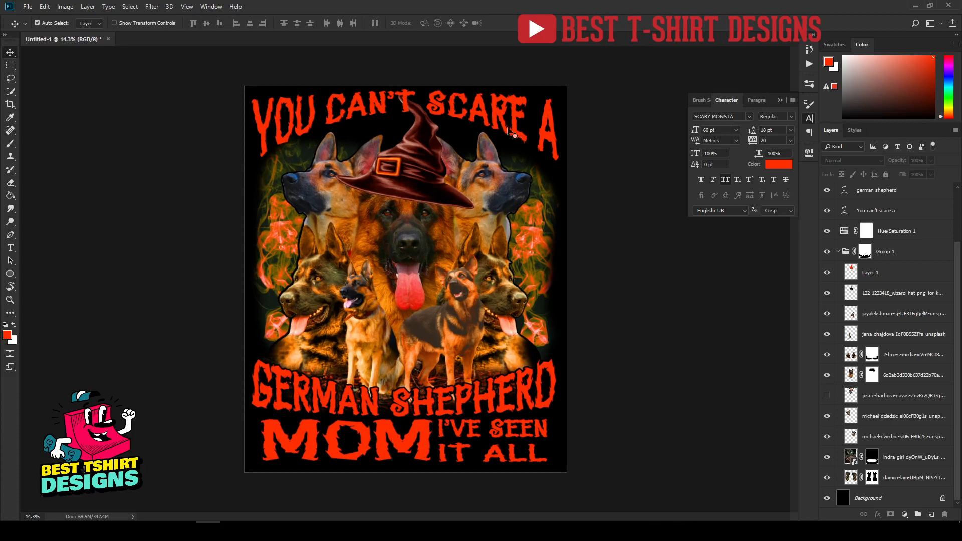
Step: Stretch the YOU CAN'T SCARE A text downward to make it taller and place its layer directly beneath the wizard hat layer in Group 1
{"action": "left_click", "coordinate": [496, 116]}
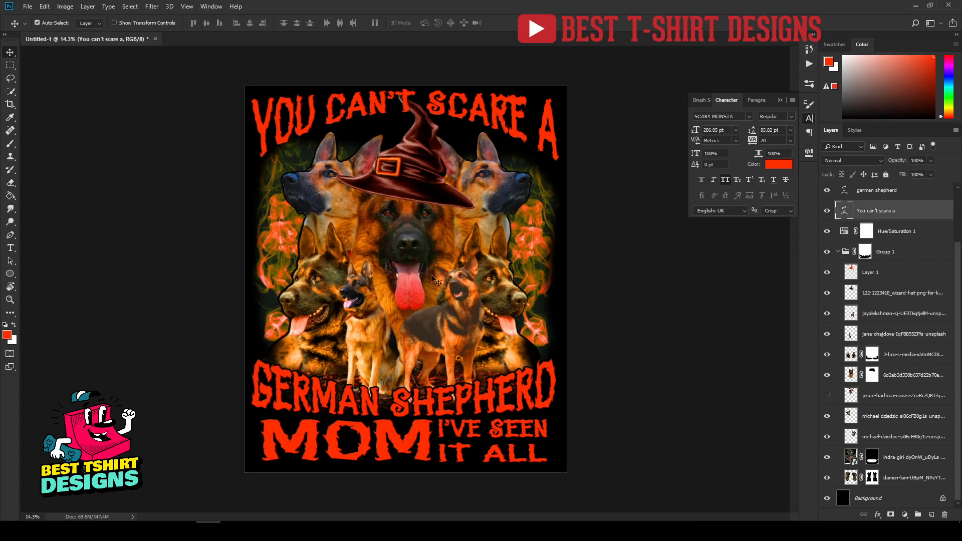
{"action": "left_click", "coordinate": [808, 120]}
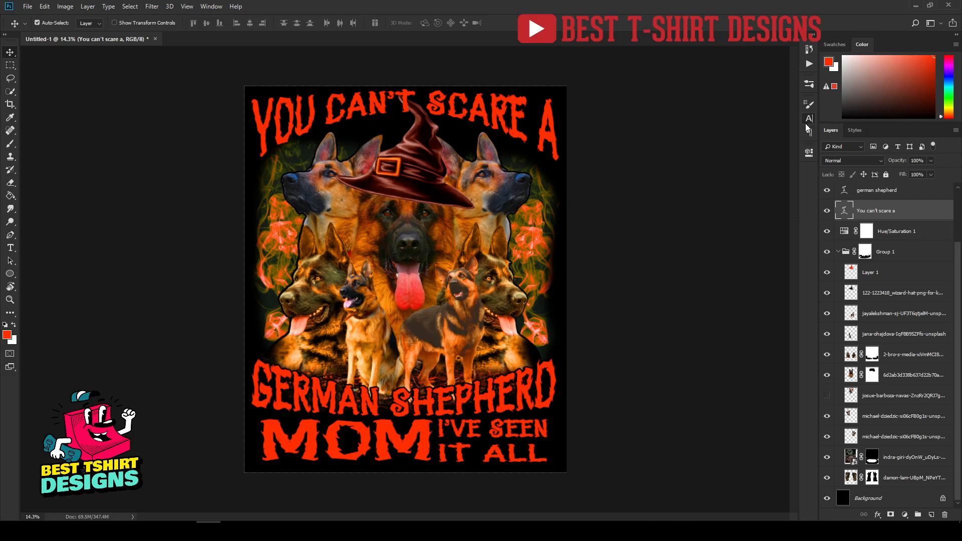
{"action": "left_click", "coordinate": [856, 131]}
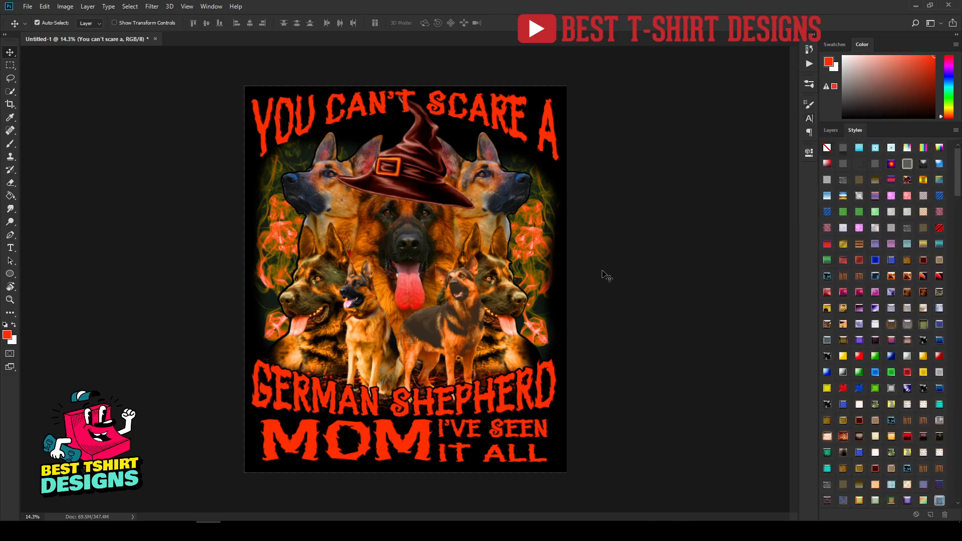
{"action": "left_click", "coordinate": [831, 131]}
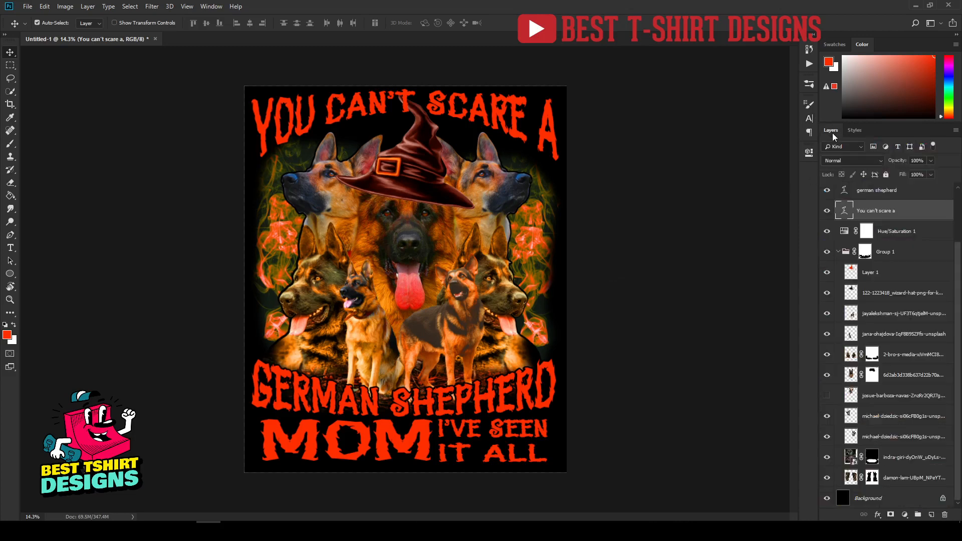
{"action": "scroll", "coordinate": [882, 262], "scroll_direction": "up", "scroll_amount": 2}
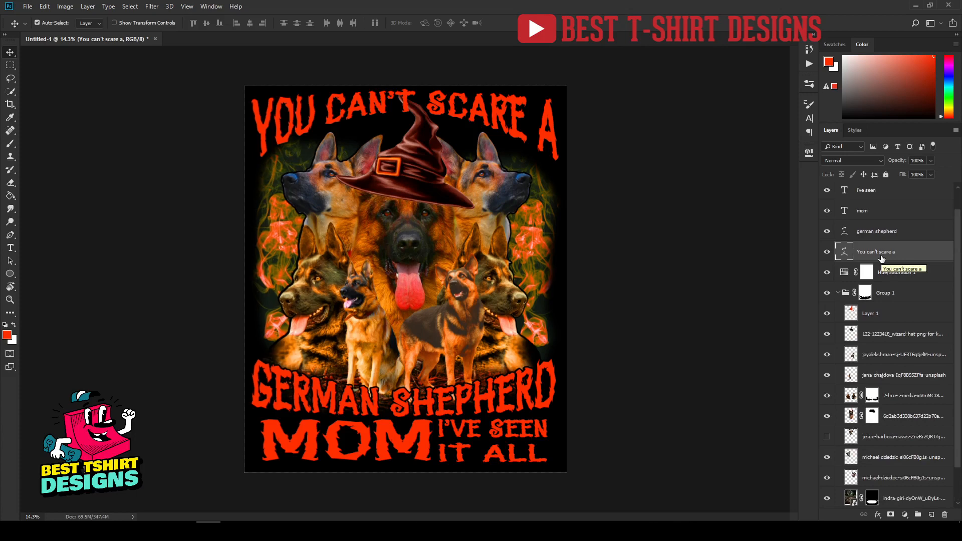
{"action": "key", "text": "ctrl+t"}
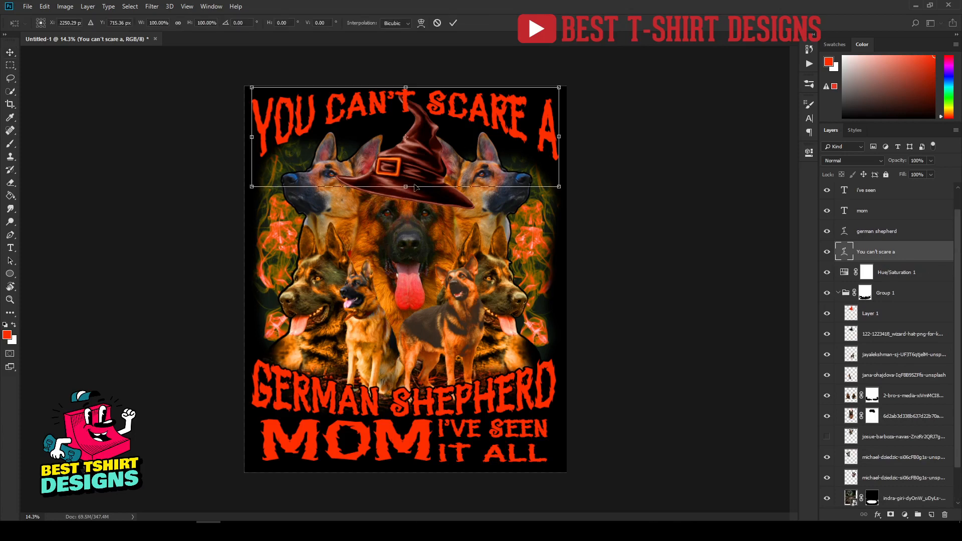
{"action": "left_click_drag", "start_coordinate": [405, 186], "coordinate": [402, 238]}
{"action": "key", "text": "Return"}
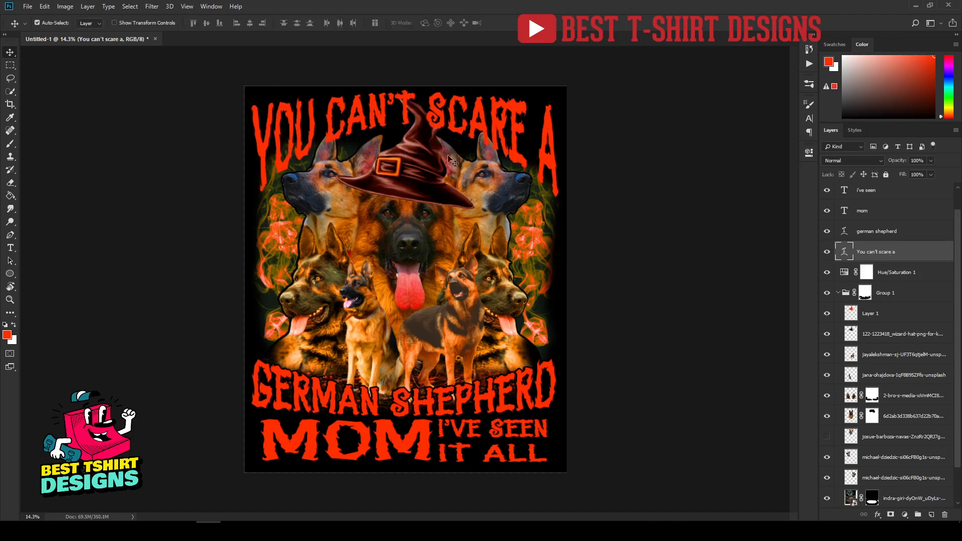
{"action": "left_click_drag", "start_coordinate": [896, 257], "coordinate": [898, 345]}
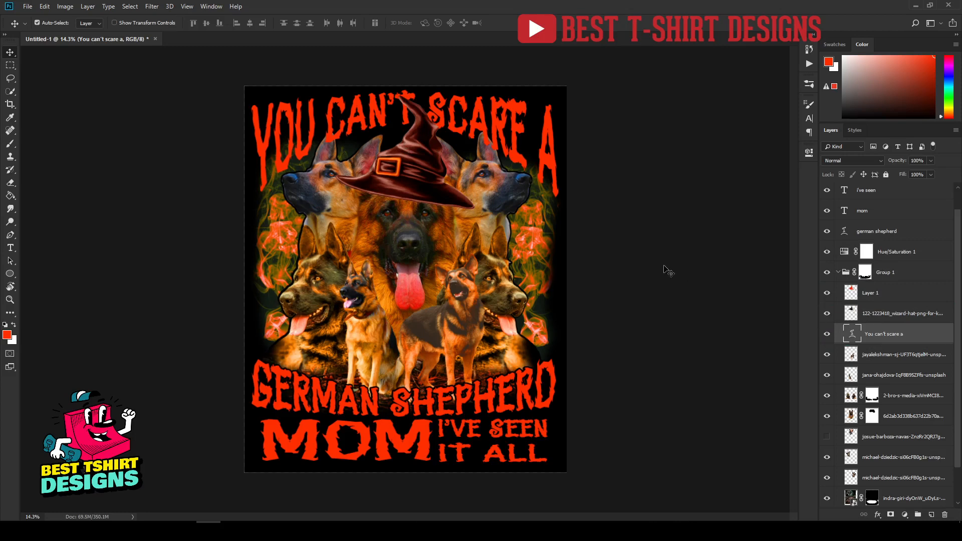
Step: Try glossy yellow, dark orange and textured gold preset layer styles on the YOU CAN'T SCARE A text
{"action": "left_click", "coordinate": [855, 130]}
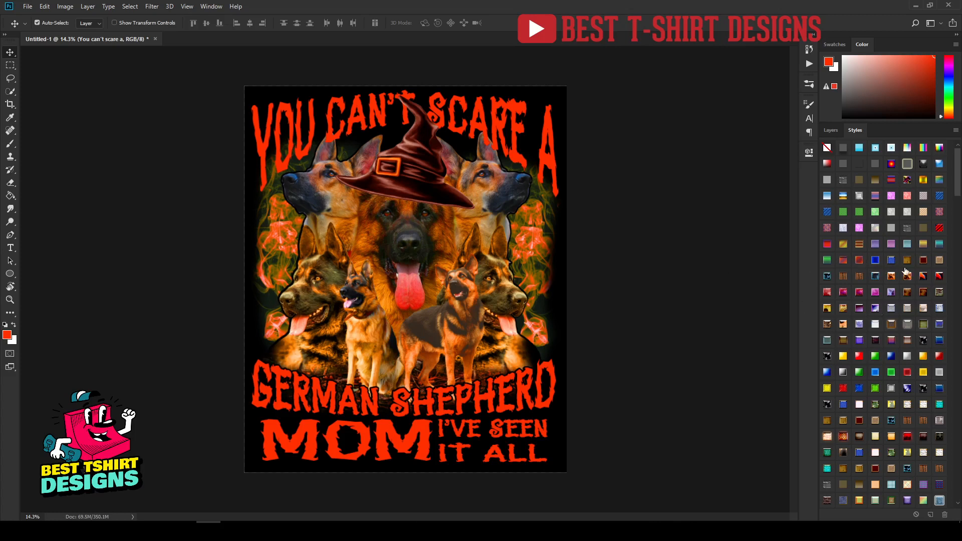
{"action": "left_click", "coordinate": [923, 356]}
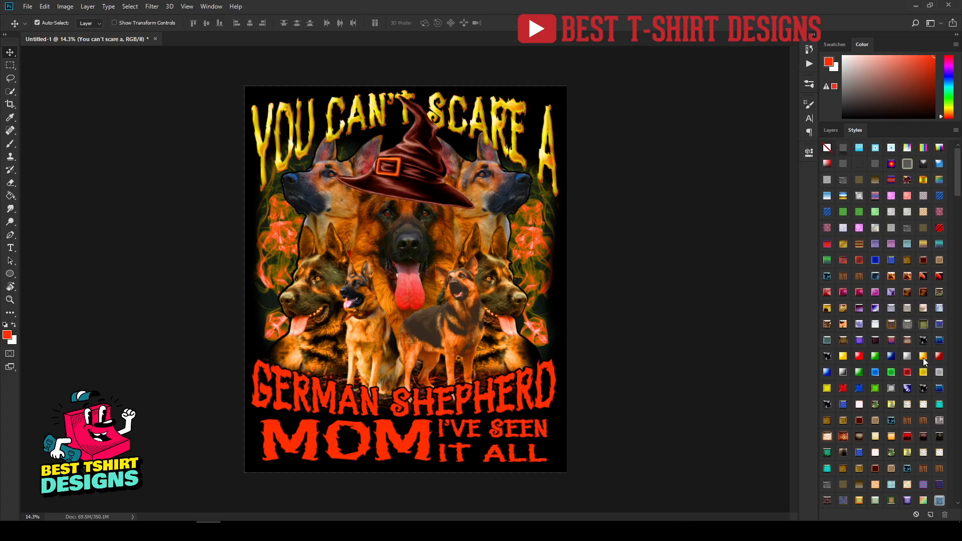
{"action": "left_click", "coordinate": [892, 437]}
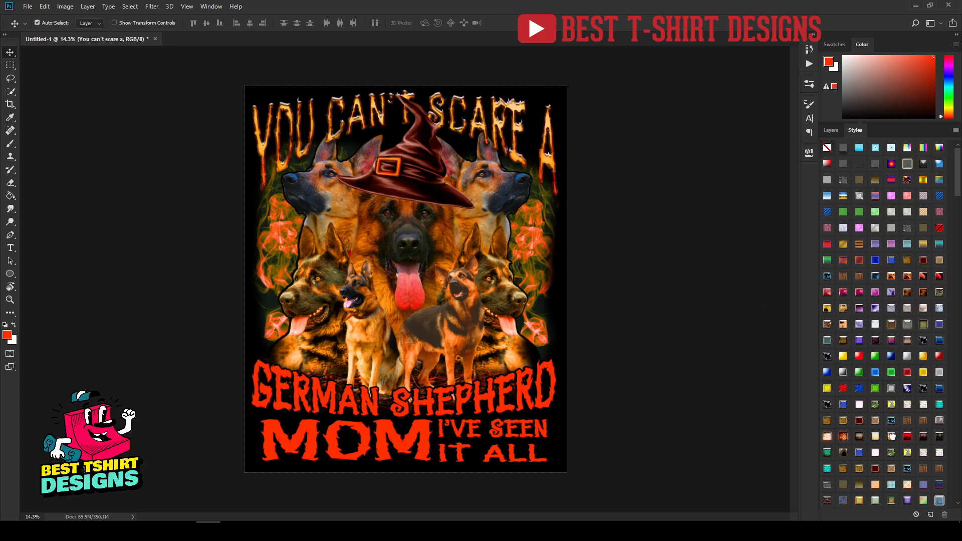
{"action": "left_click", "coordinate": [860, 500]}
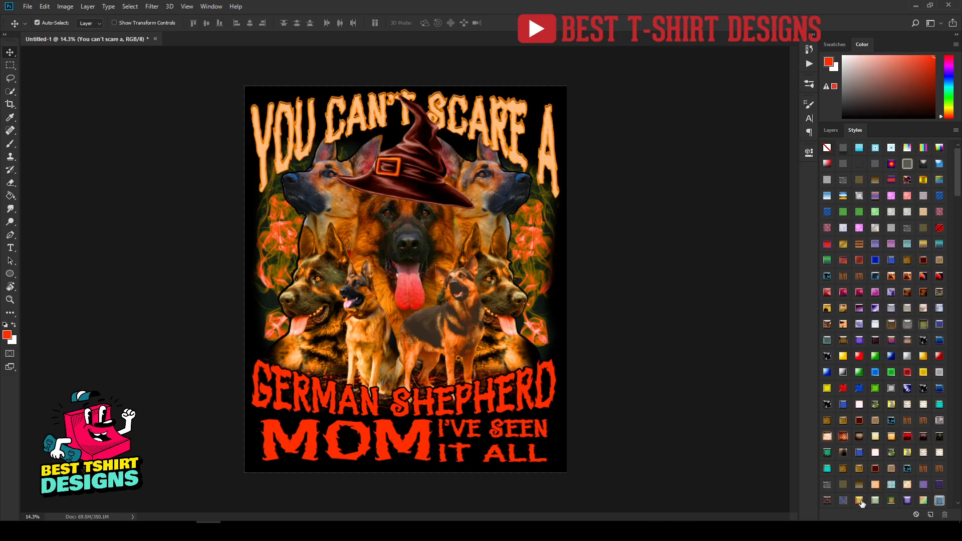
{"action": "scroll", "coordinate": [896, 388], "scroll_direction": "down", "scroll_amount": 3}
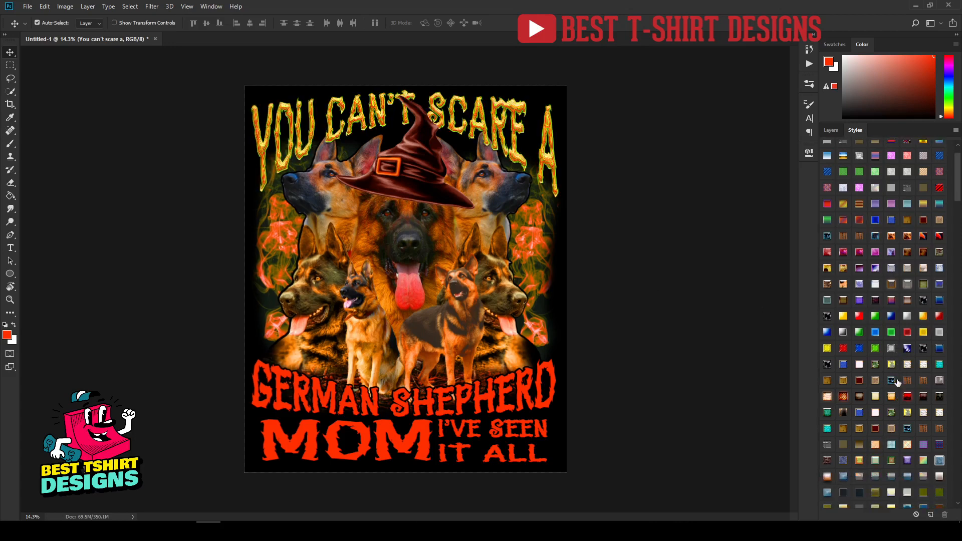
{"action": "scroll", "coordinate": [892, 391], "scroll_direction": "down", "scroll_amount": 1}
{"action": "left_click", "coordinate": [876, 406]}
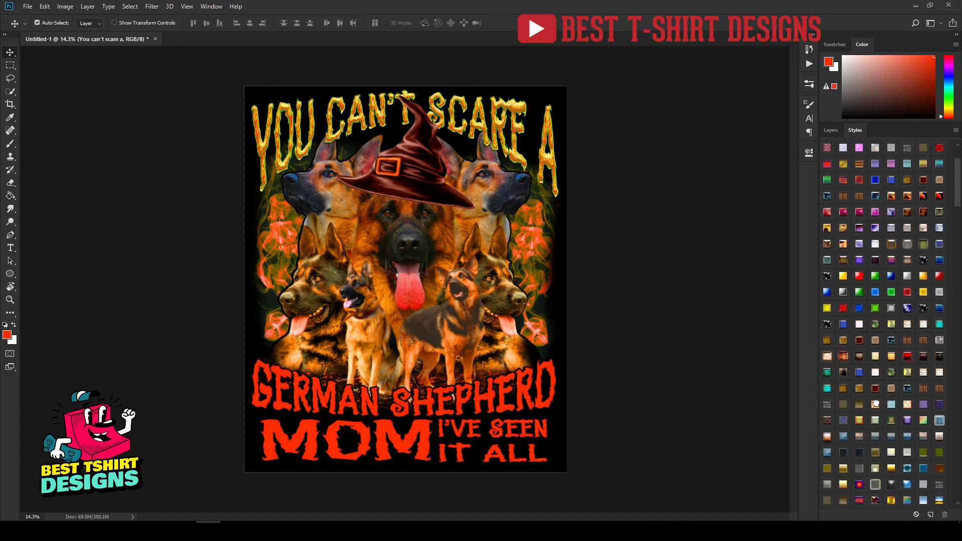
{"action": "left_click", "coordinate": [859, 421]}
Step: Try shiny gold and pale gold gradient preset styles on the YOU CAN'T SCARE A text
{"action": "scroll", "coordinate": [929, 335], "scroll_direction": "down", "scroll_amount": 5}
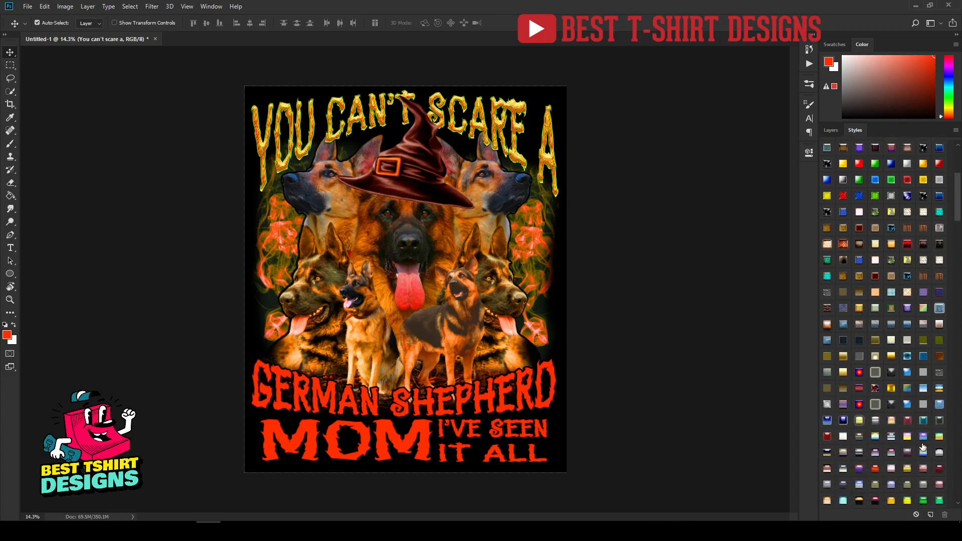
{"action": "left_click", "coordinate": [907, 469]}
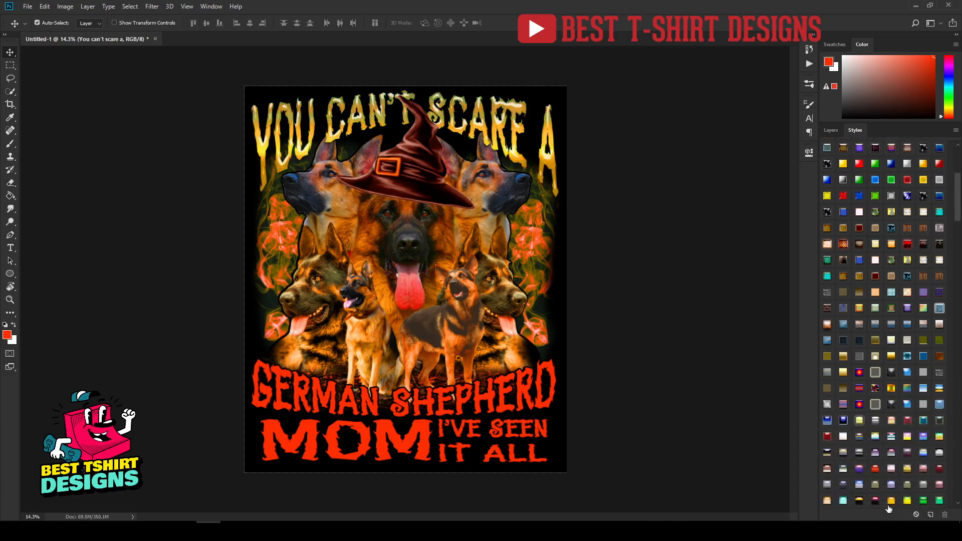
{"action": "left_click", "coordinate": [890, 503]}
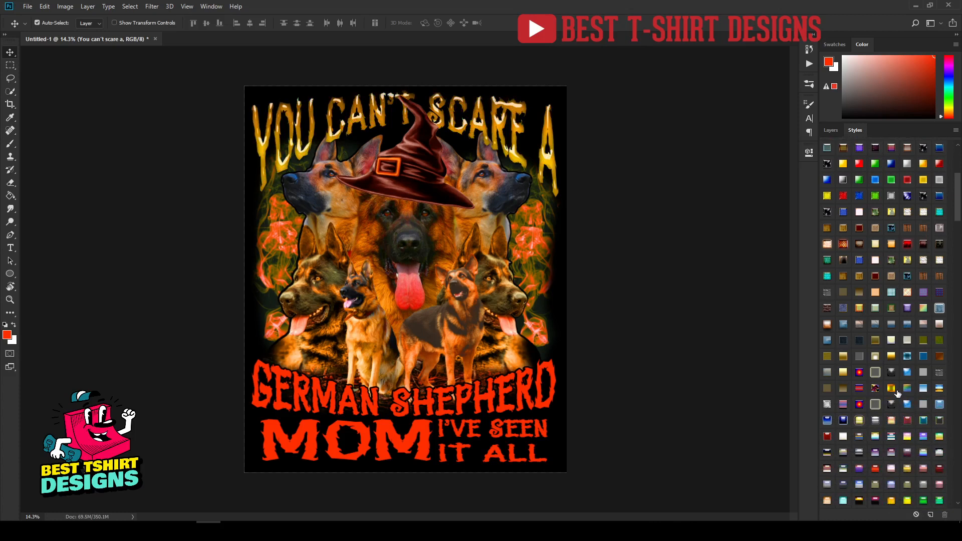
{"action": "left_click", "coordinate": [892, 356]}
{"action": "left_click", "coordinate": [888, 354]}
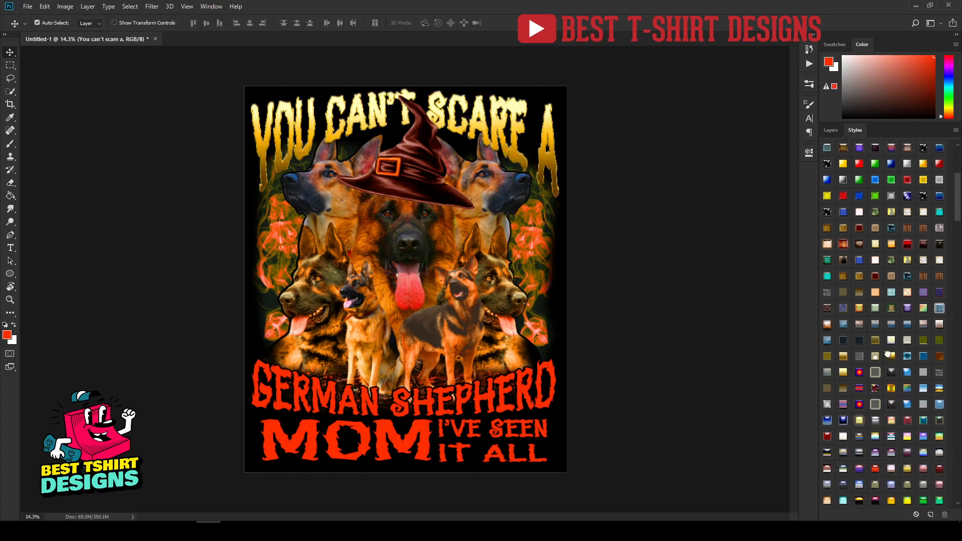
Step: Try a dark red and a fire-textured preset style on the YOU CAN'T SCARE A text
{"action": "left_click", "coordinate": [923, 179]}
{"action": "left_click", "coordinate": [844, 196]}
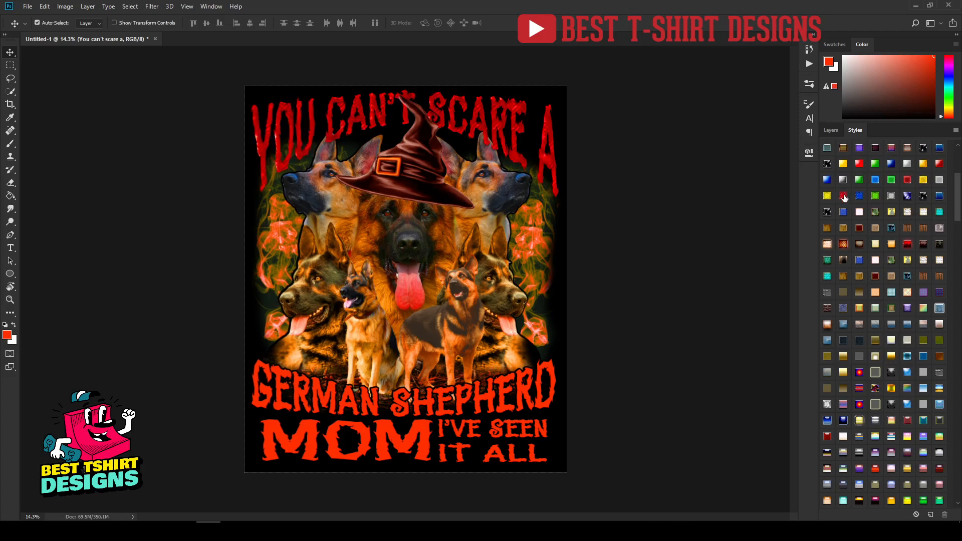
{"action": "scroll", "coordinate": [856, 260], "scroll_direction": "up", "scroll_amount": 4}
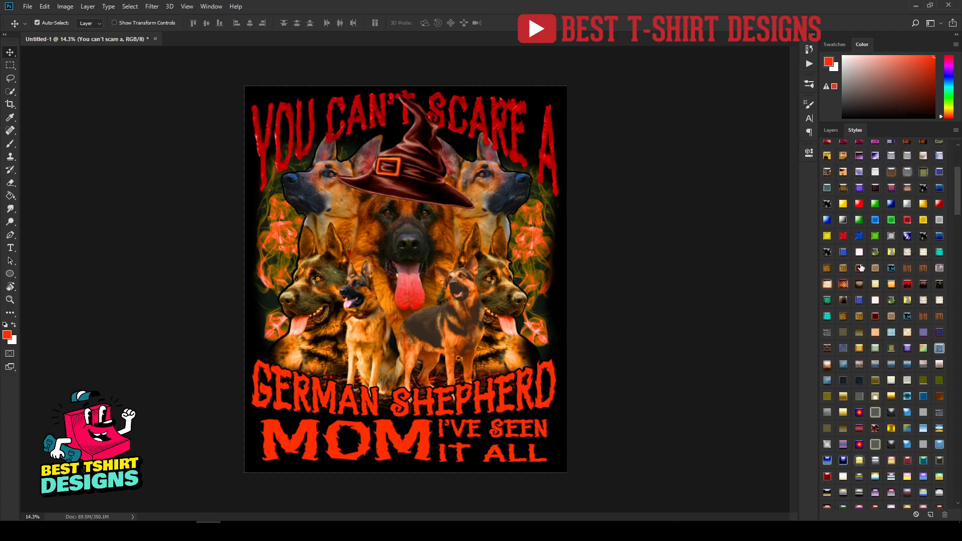
{"action": "left_click", "coordinate": [844, 180]}
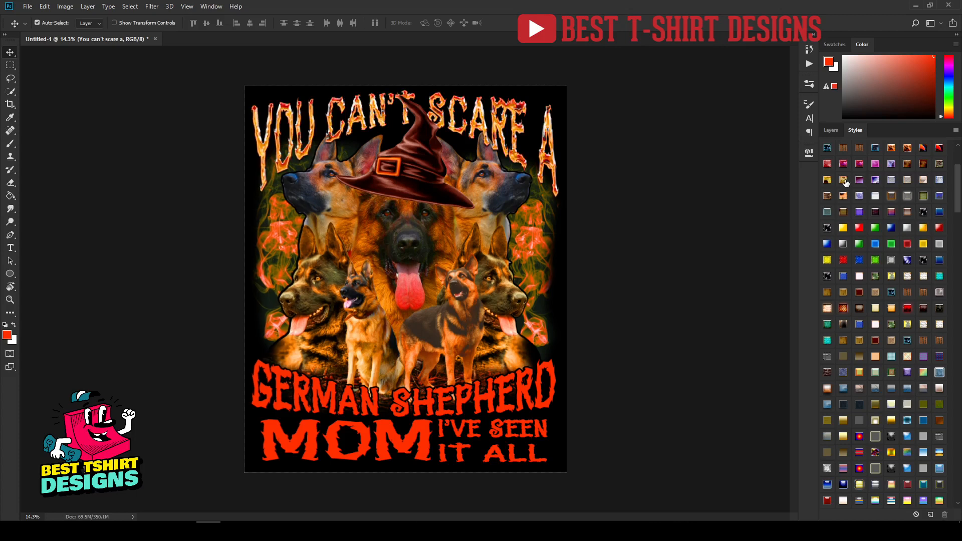
{"action": "scroll", "coordinate": [888, 237], "scroll_direction": "up", "scroll_amount": 5}
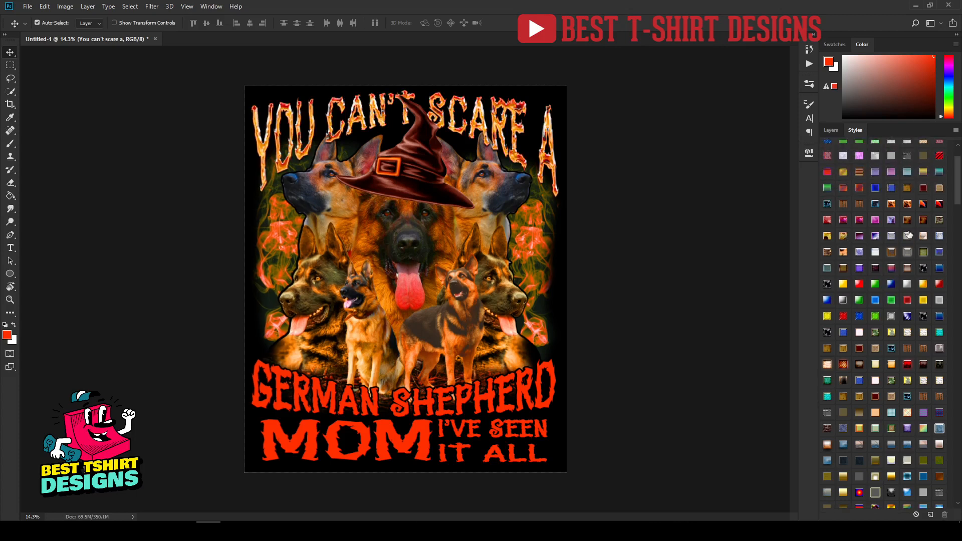
{"action": "scroll", "coordinate": [877, 245], "scroll_direction": "up", "scroll_amount": 3}
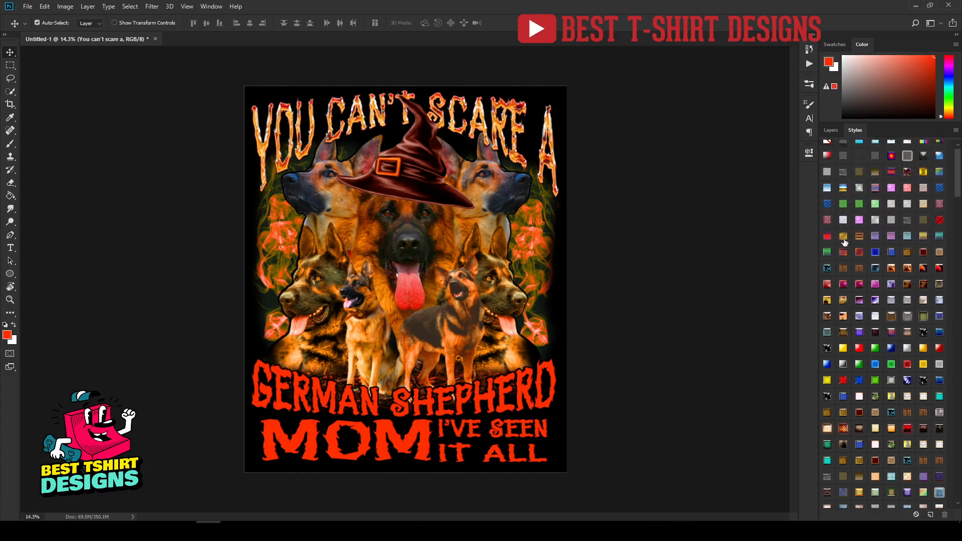
{"action": "scroll", "coordinate": [907, 268], "scroll_direction": "up", "scroll_amount": 1}
{"action": "scroll", "coordinate": [916, 343], "scroll_direction": "down", "scroll_amount": 5}
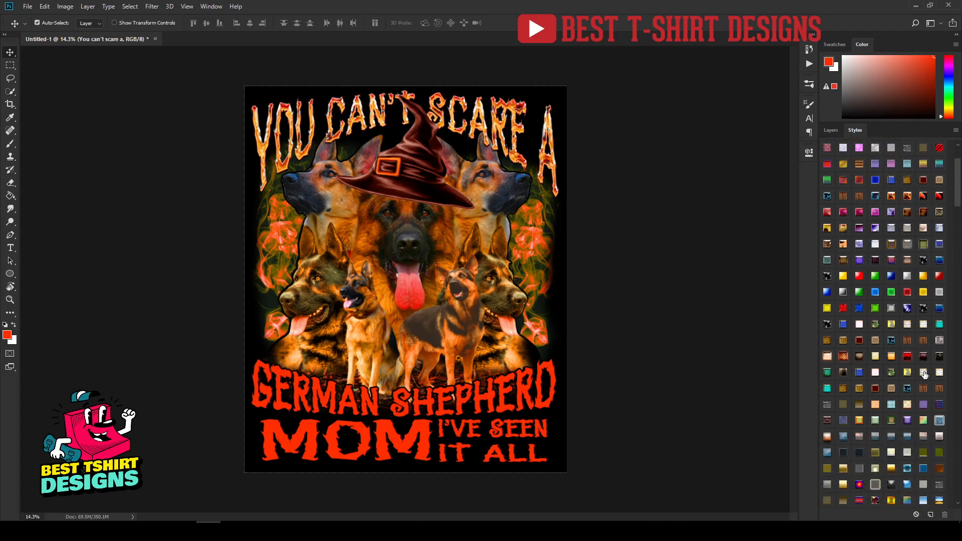
Step: Apply a flaming yellow-orange preset layer style to the YOU CAN'T SCARE A text
{"action": "left_click", "coordinate": [925, 375]}
{"action": "scroll", "coordinate": [925, 375], "scroll_direction": "down", "scroll_amount": 5}
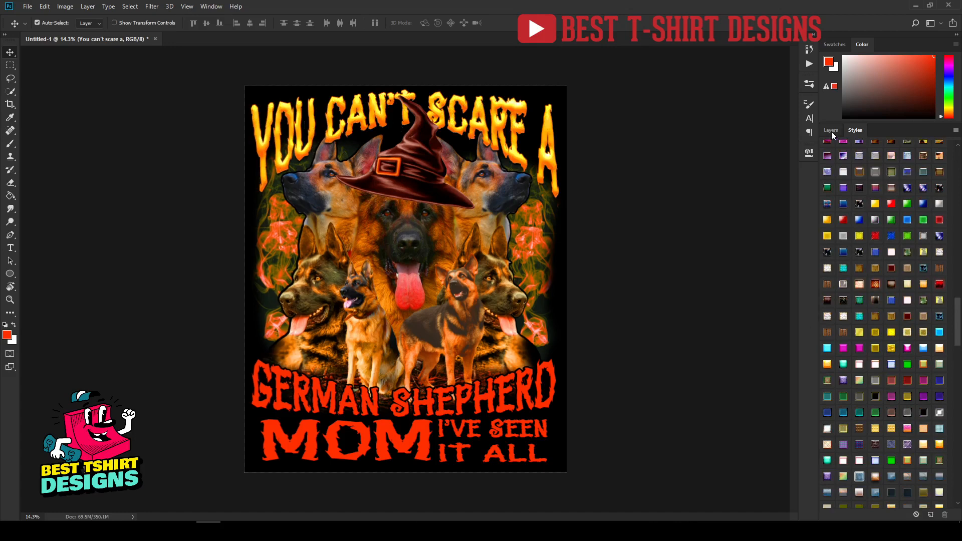
{"action": "left_click", "coordinate": [831, 130]}
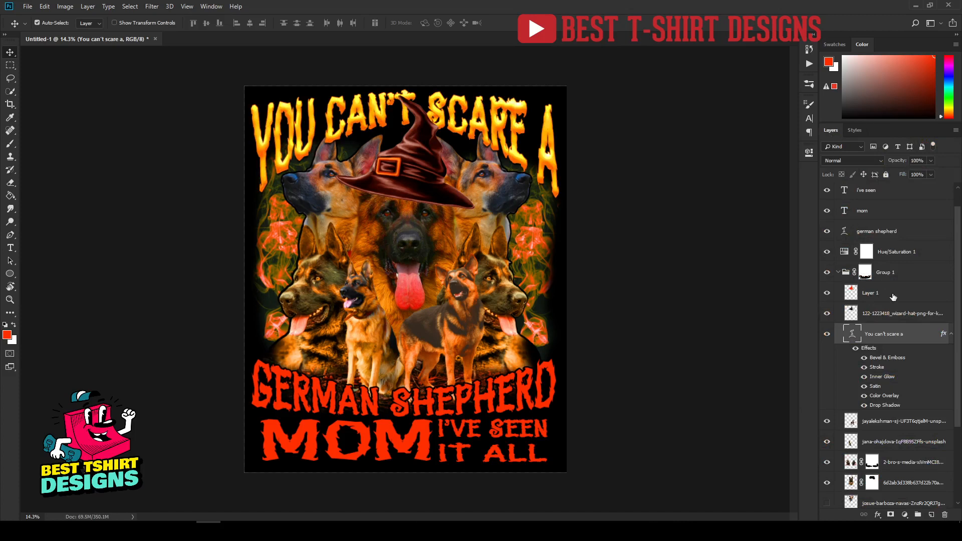
Step: Apply the same flaming yellow-orange preset style to the GERMAN SHEPHERD, MOM, I'VE SEEN and IT ALL text layers together
{"action": "scroll", "coordinate": [884, 239], "scroll_direction": "up", "scroll_amount": 1}
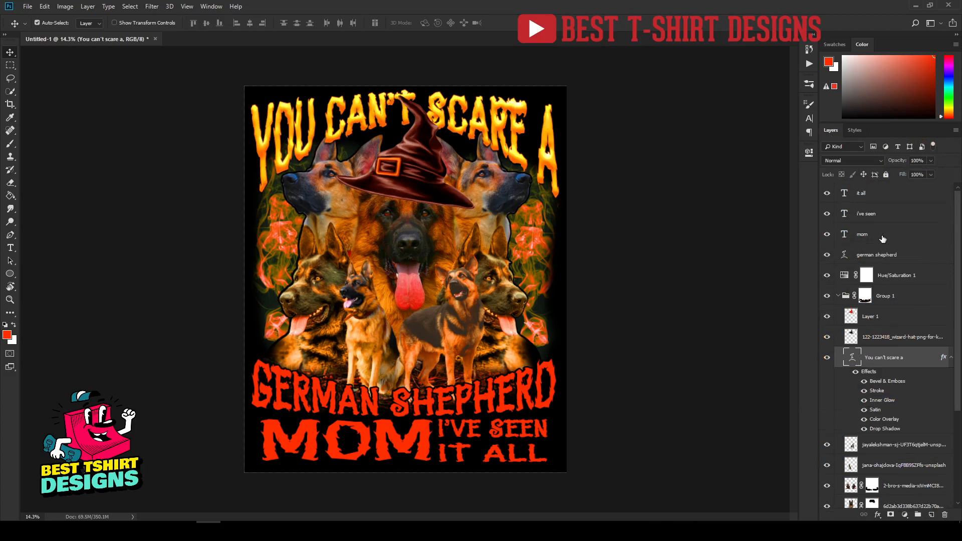
{"action": "left_click", "coordinate": [862, 193]}
{"action": "left_click", "coordinate": [883, 255], "text": "shift"}
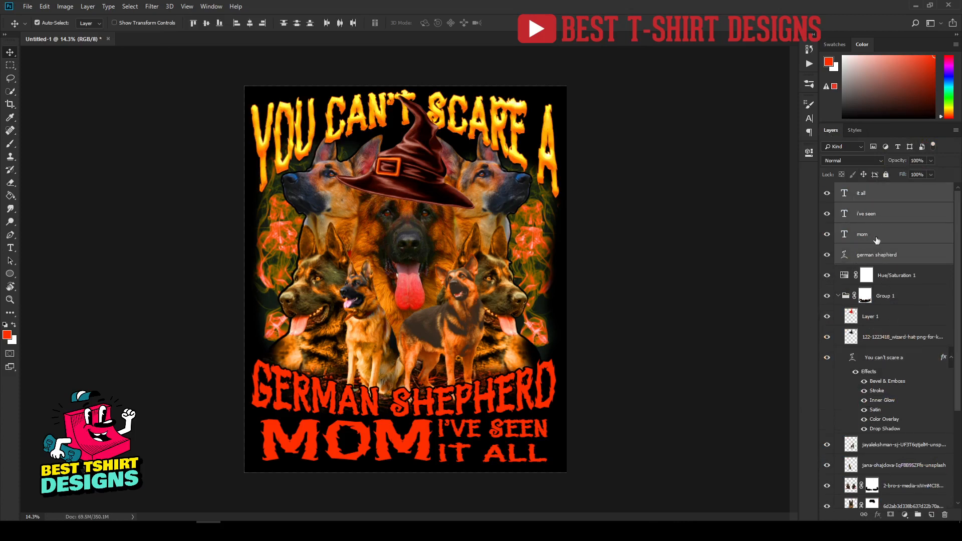
{"action": "left_click", "coordinate": [856, 130]}
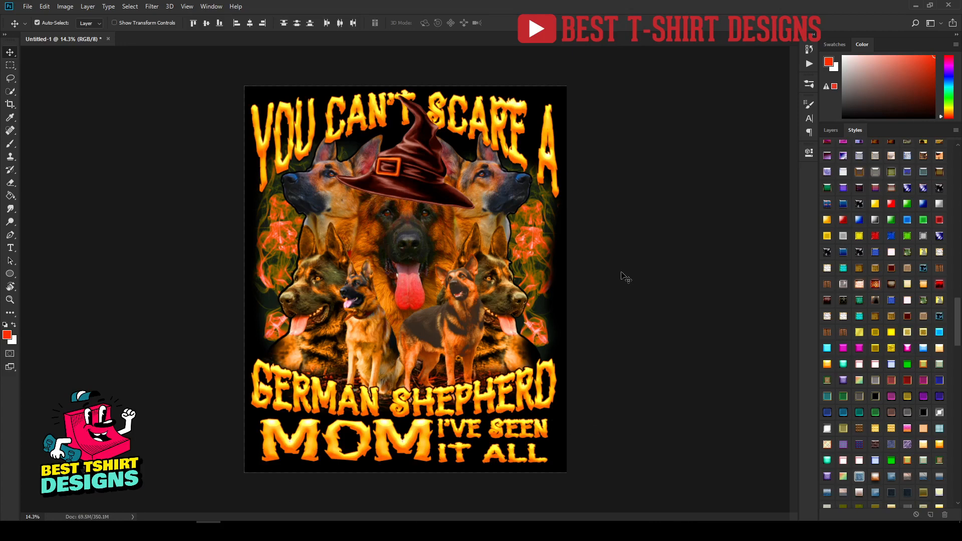
Step: Set the tracking of the I'VE SEEN text layer to 40
{"action": "key", "text": "ctrl+plus"}
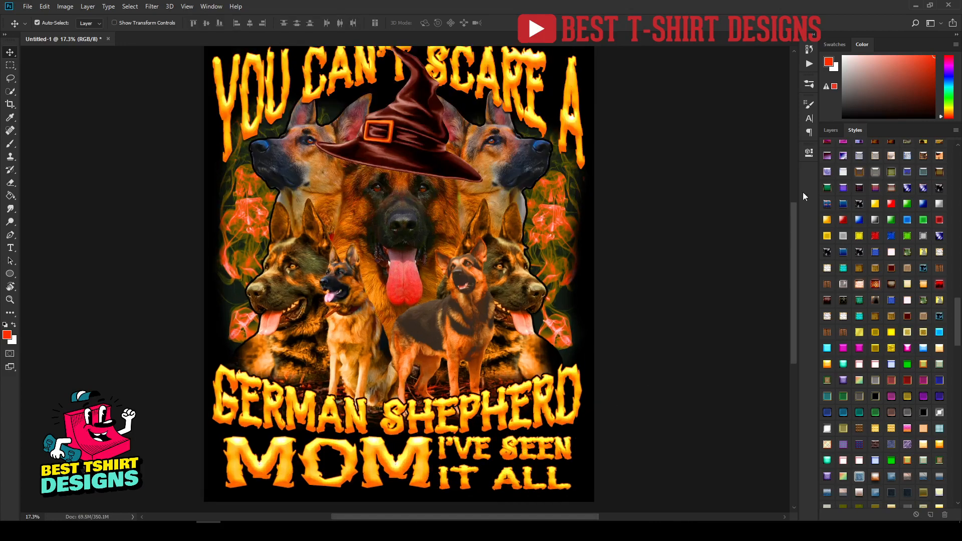
{"action": "left_click", "coordinate": [830, 133]}
{"action": "scroll", "coordinate": [746, 301], "scroll_direction": "down", "scroll_amount": 2}
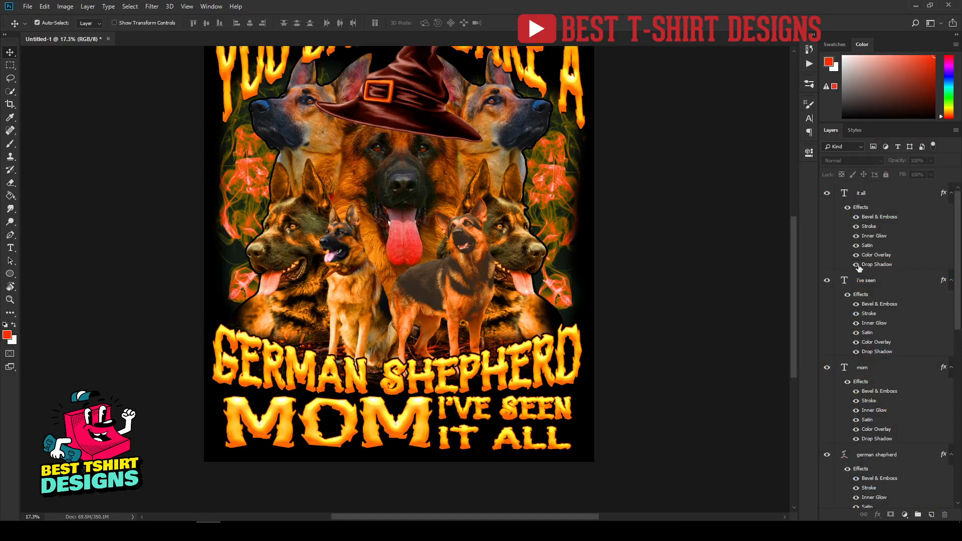
{"action": "left_click", "coordinate": [839, 280]}
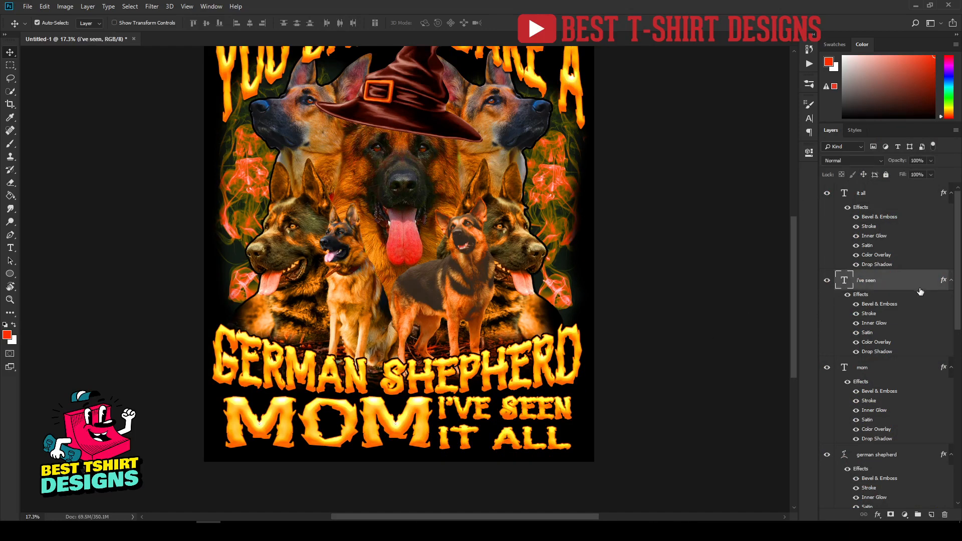
{"action": "left_click", "coordinate": [809, 119]}
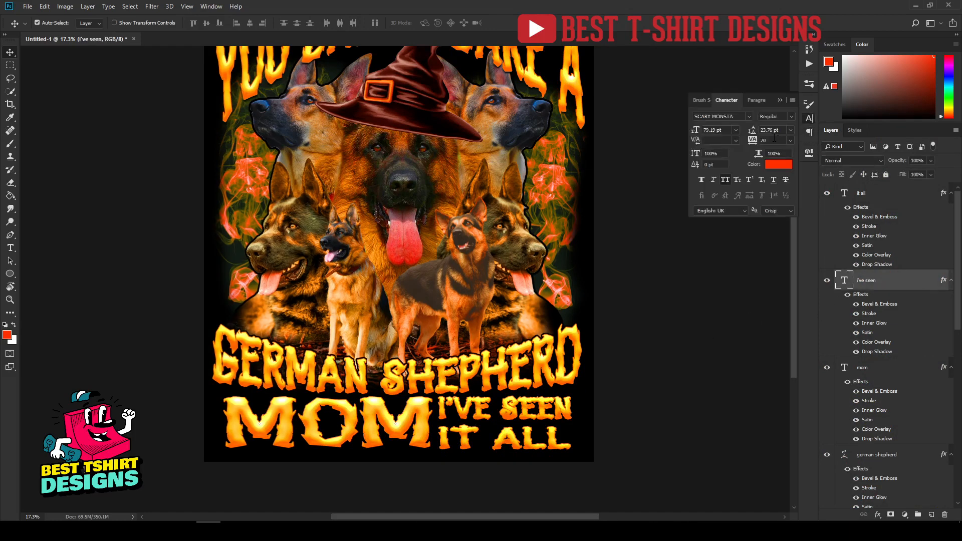
{"action": "key", "text": "Return"}
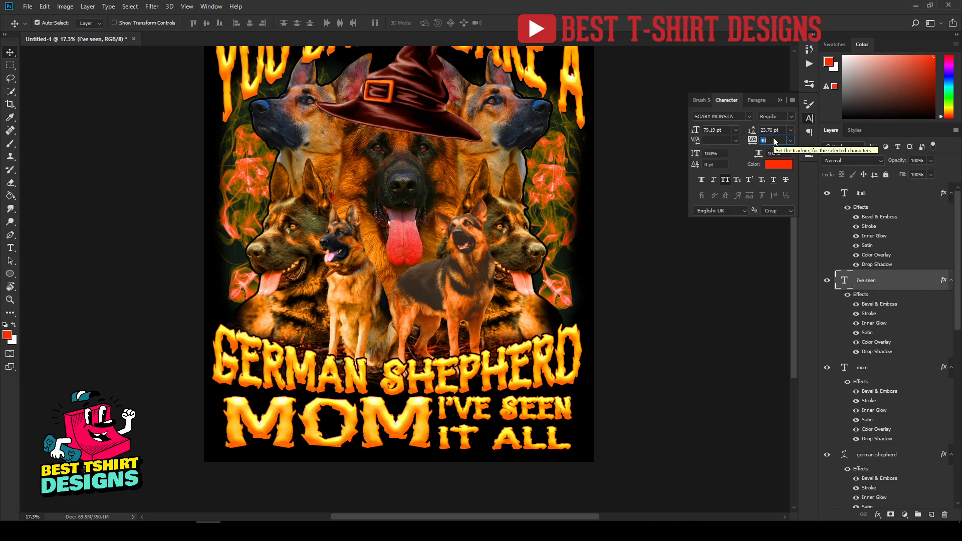
{"action": "left_click", "coordinate": [694, 335]}
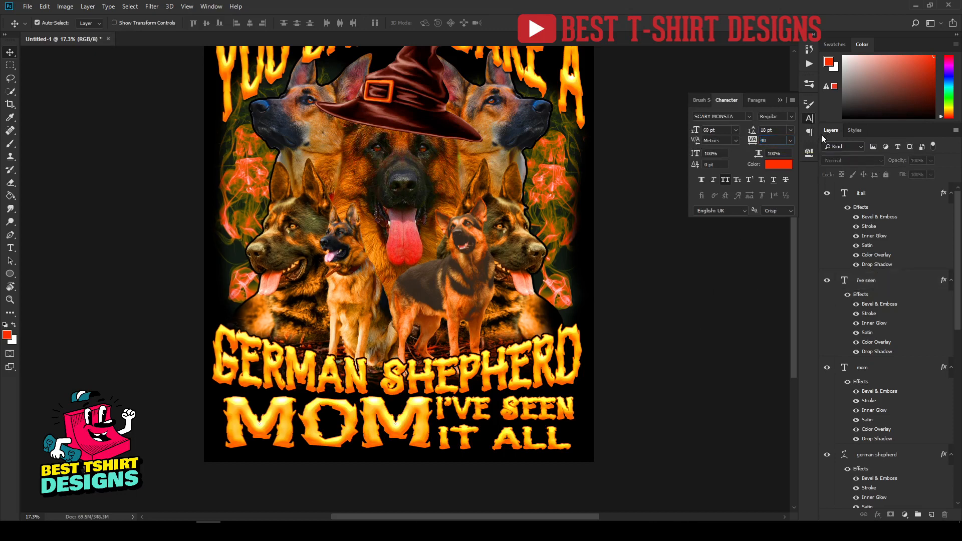
{"action": "left_click", "coordinate": [810, 118]}
{"action": "scroll", "coordinate": [651, 376], "scroll_direction": "down", "scroll_amount": 1}
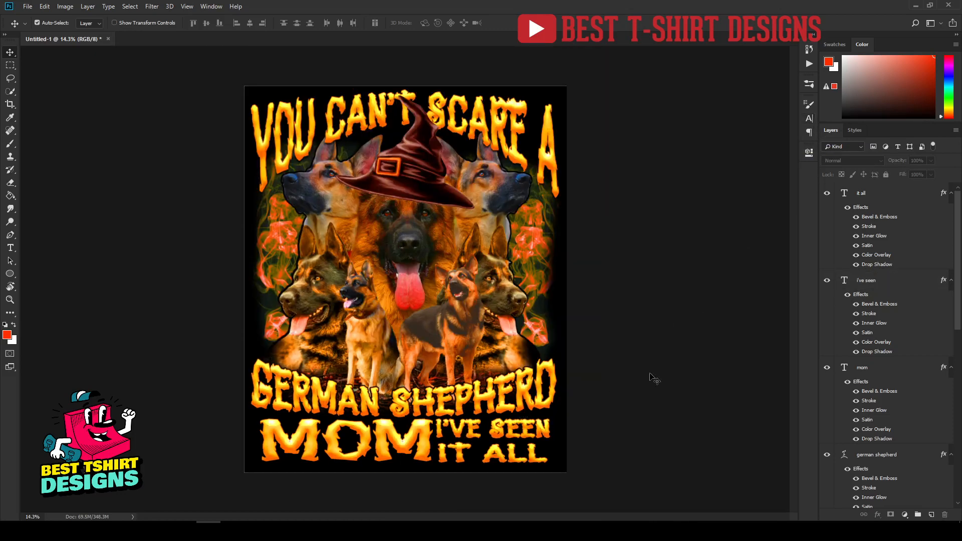
Step: Group all layers above the Background, and preview the design with the Background hidden before showing it again
{"action": "scroll", "coordinate": [852, 426], "scroll_direction": "down", "scroll_amount": 10}
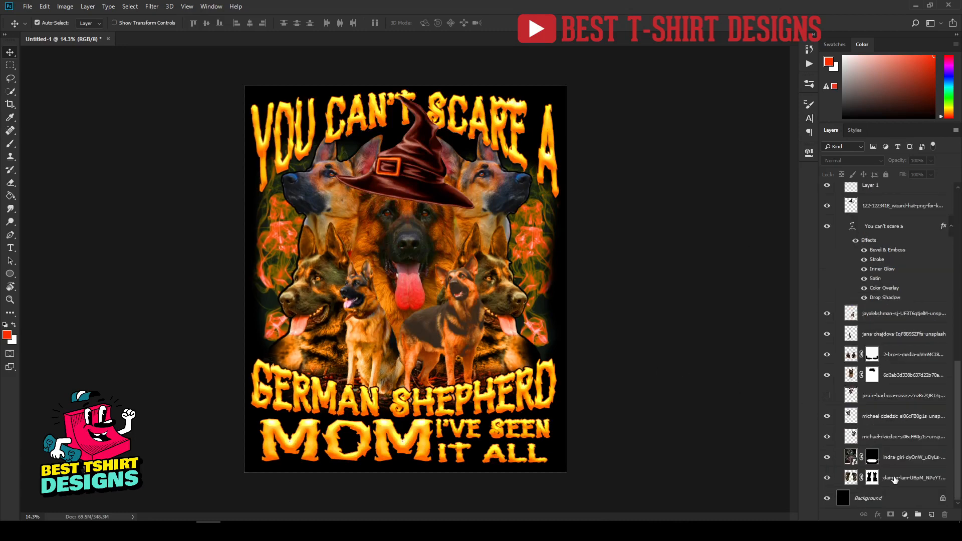
{"action": "left_click", "coordinate": [895, 479]}
{"action": "scroll", "coordinate": [887, 347], "scroll_direction": "up", "scroll_amount": 10}
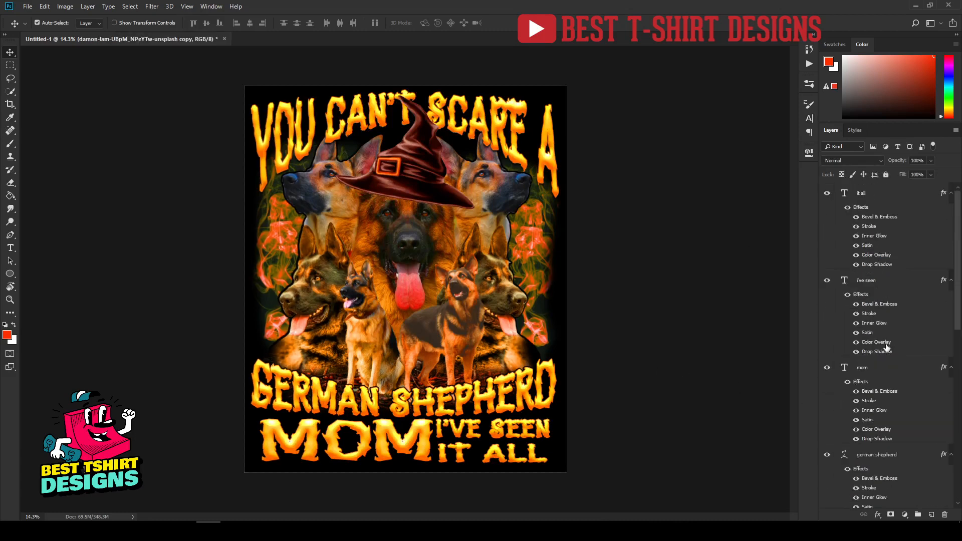
{"action": "left_click", "coordinate": [874, 195], "text": "shift"}
{"action": "key", "text": "ctrl+g"}
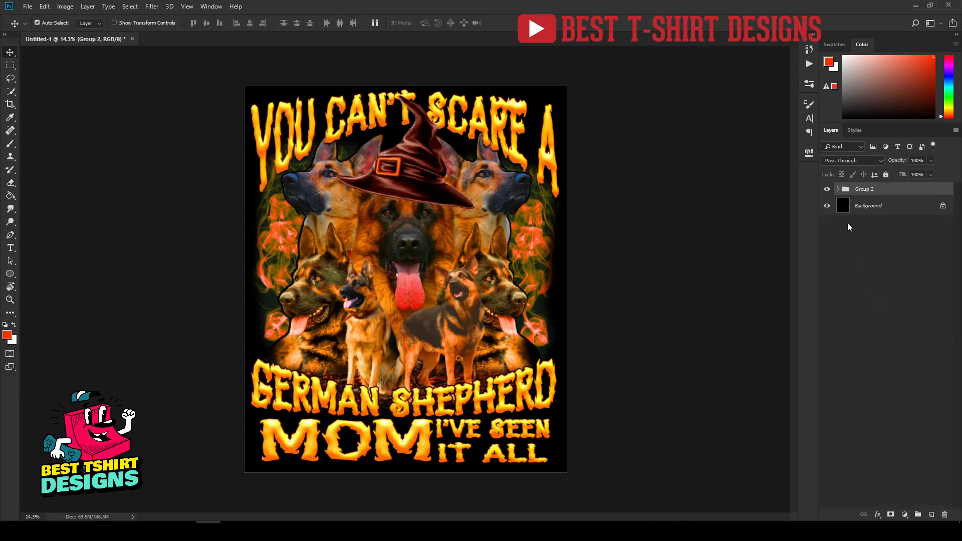
{"action": "left_click", "coordinate": [827, 207]}
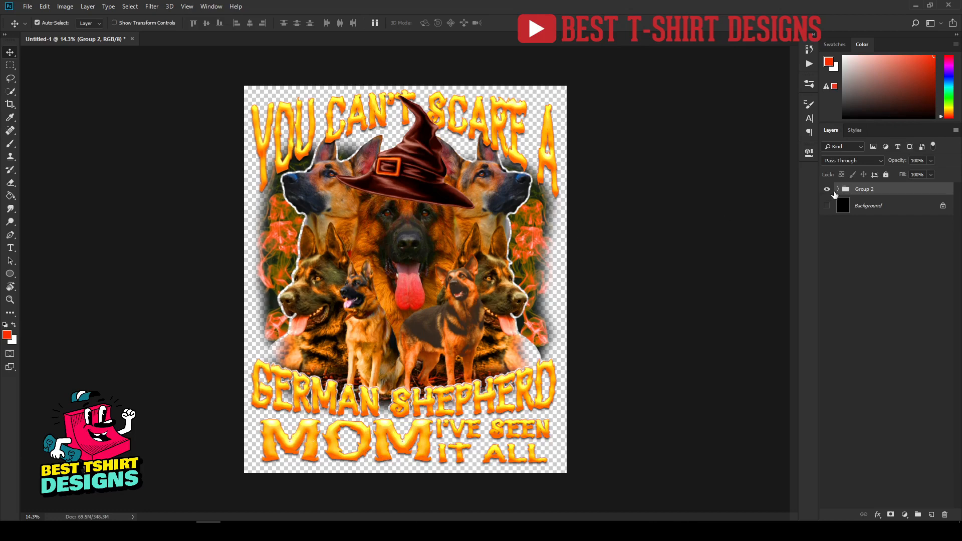
{"action": "left_click", "coordinate": [827, 206]}
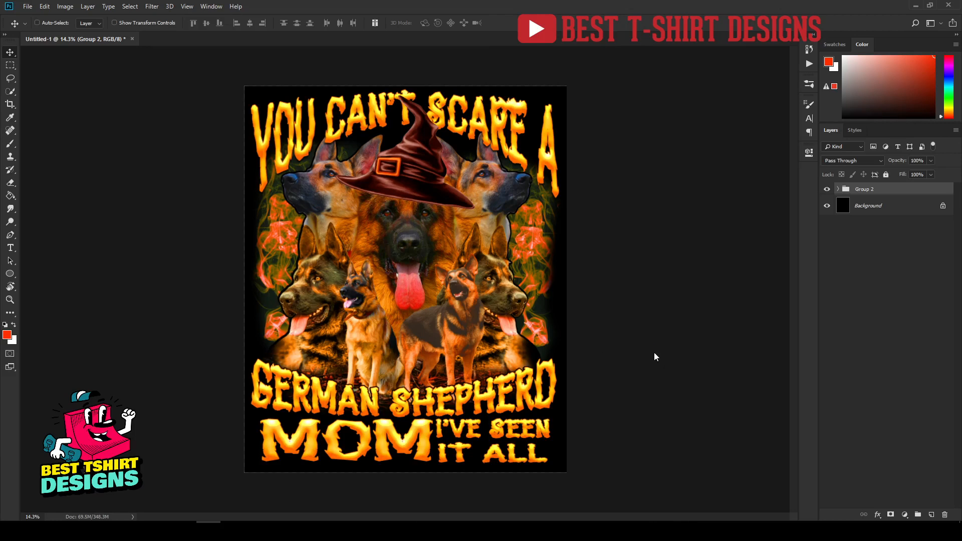
Step: Save the layered design as a Photoshop file named Mom in the 8. German Shepherd folder
{"action": "key", "text": "ctrl+shift+s"}
{"action": "type", "text": "Mom"}
{"action": "key", "text": "Return"}
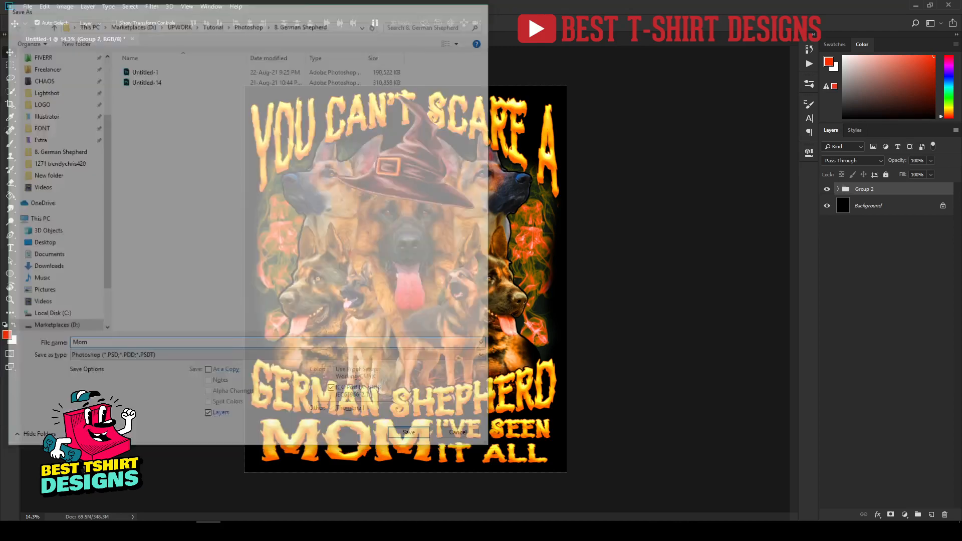
{"action": "key", "text": "Return"}
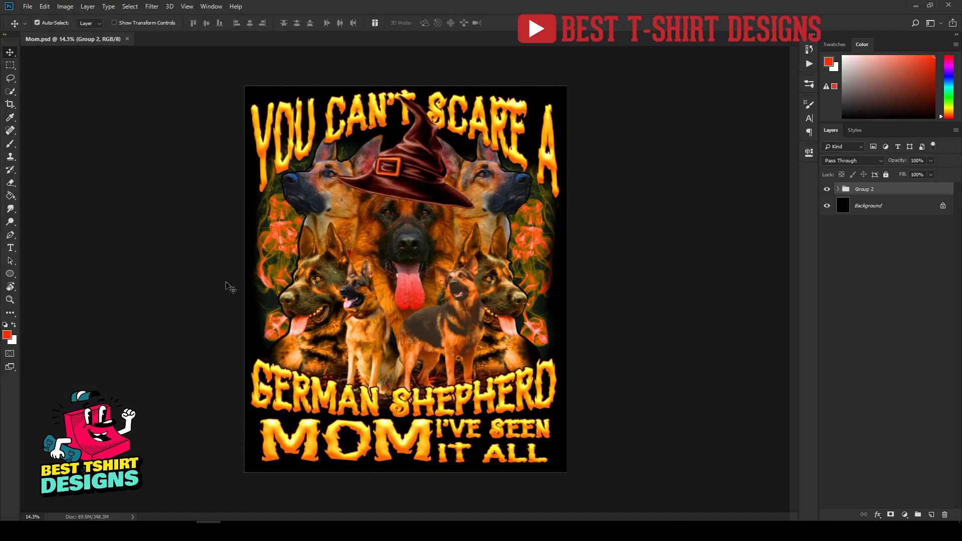
Step: Hide the black Background layer and save the design as a PNG named Mom with the large file size option
{"action": "left_click", "coordinate": [828, 206]}
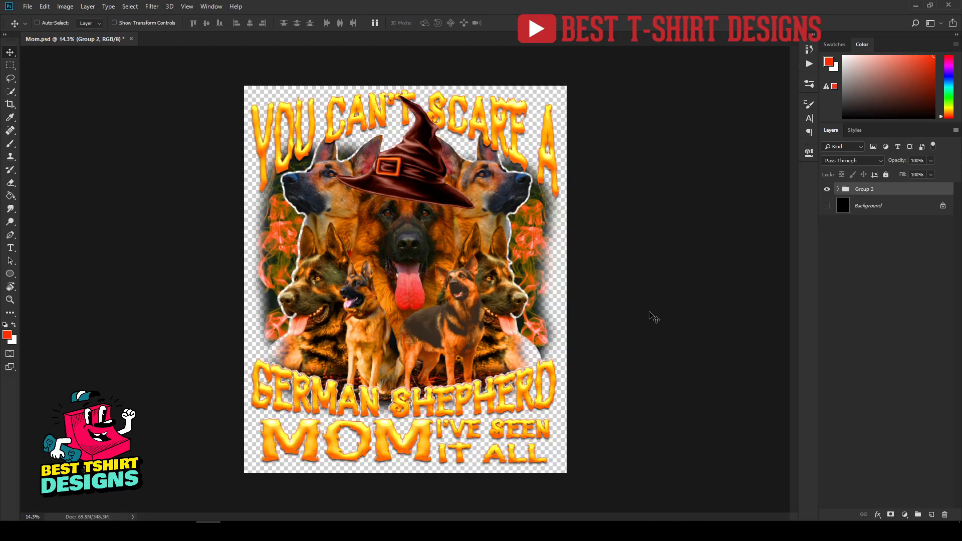
{"action": "key", "text": "ctrl+shift+s"}
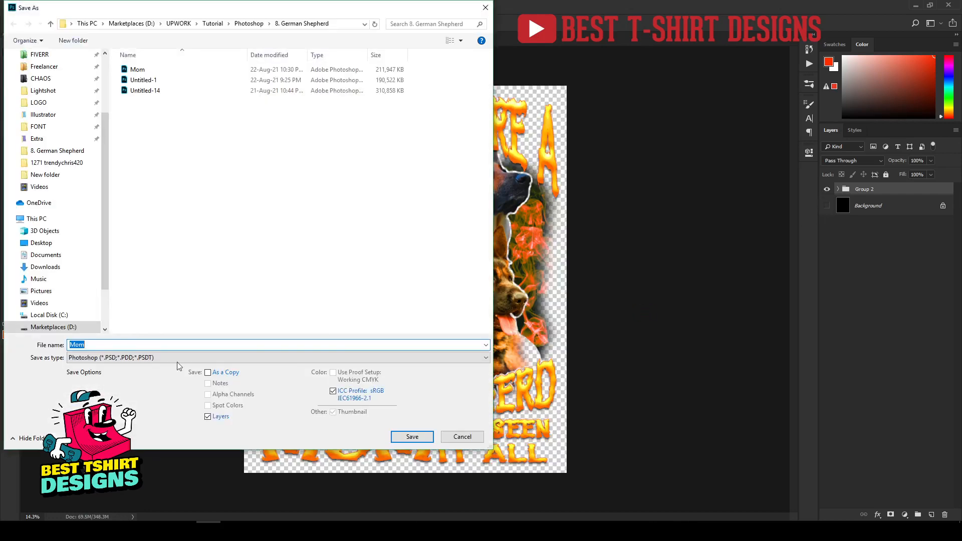
{"action": "left_click", "coordinate": [150, 357]}
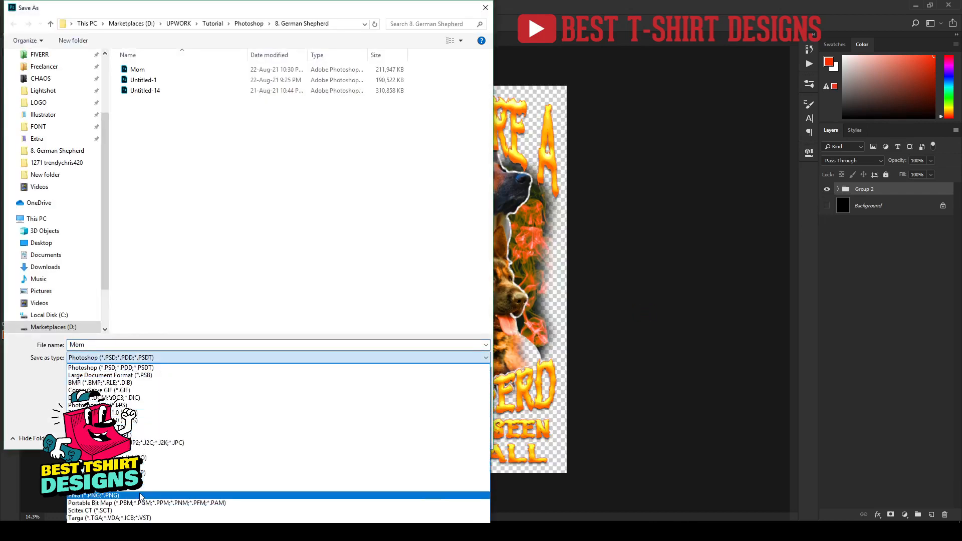
{"action": "left_click", "coordinate": [141, 496]}
{"action": "key", "text": "Return"}
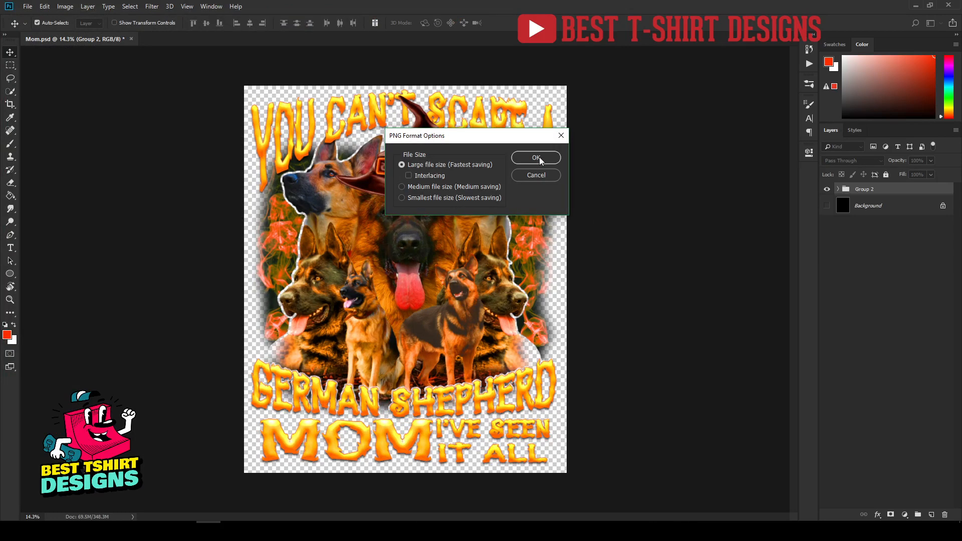
{"action": "left_click", "coordinate": [540, 160]}
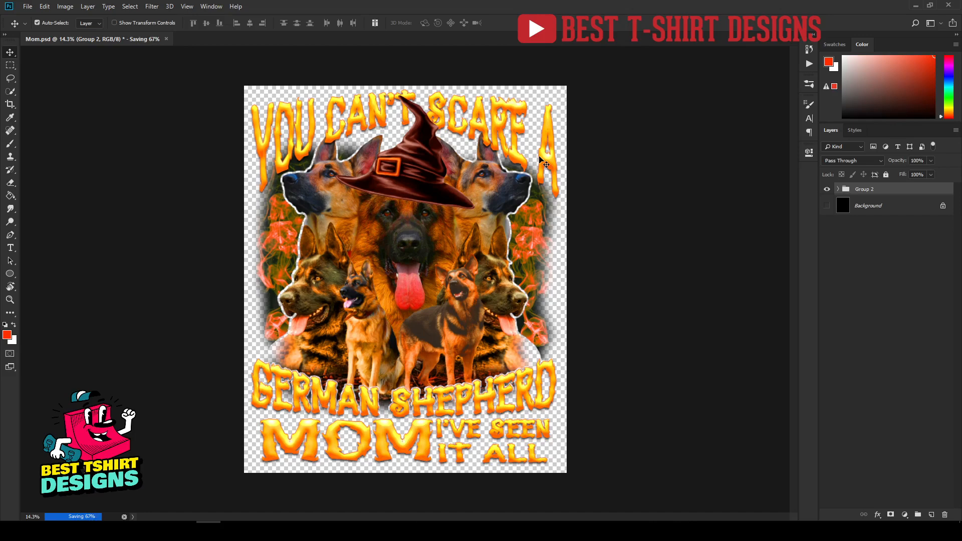
Step: Inspect the dogs, witch hat and upper lettering up close against the transparent background
{"action": "scroll", "coordinate": [351, 123], "scroll_direction": "up", "scroll_amount": 3}
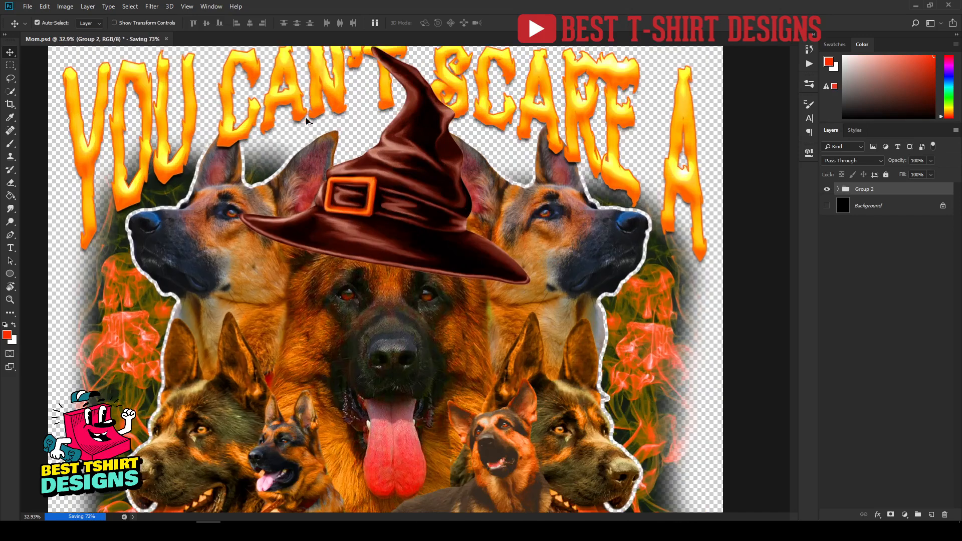
{"action": "scroll", "coordinate": [311, 127], "scroll_direction": "up", "scroll_amount": 3}
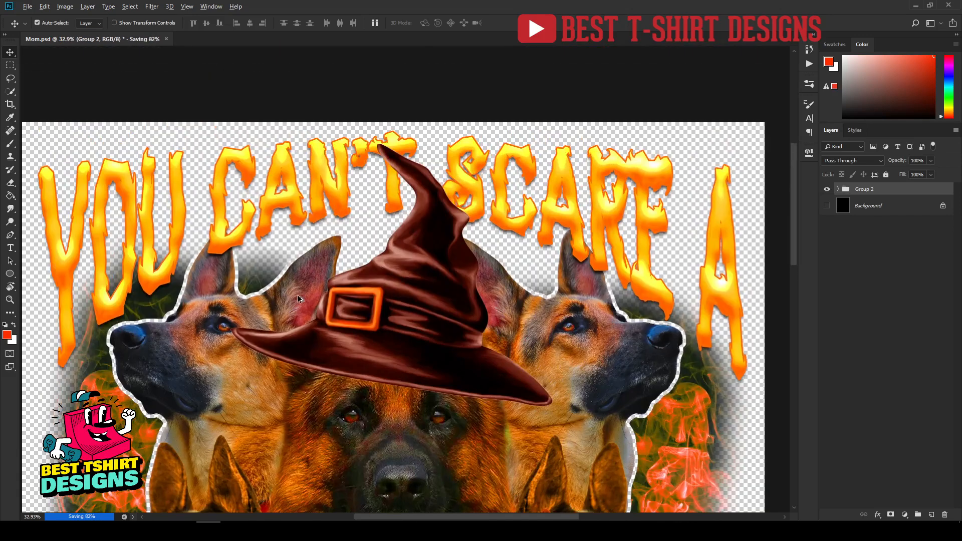
{"action": "scroll", "coordinate": [298, 299], "scroll_direction": "up", "scroll_amount": 2}
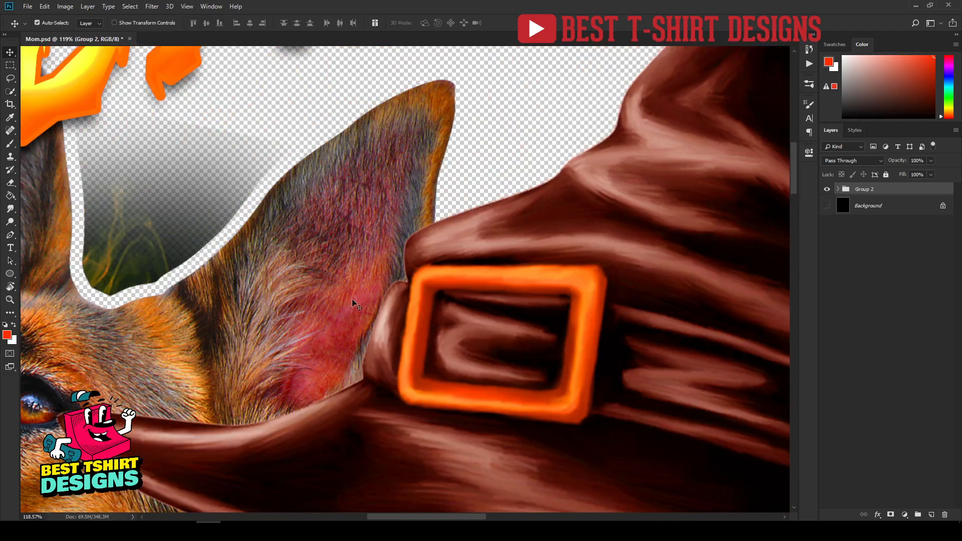
{"action": "scroll", "coordinate": [353, 302], "scroll_direction": "up", "scroll_amount": 5}
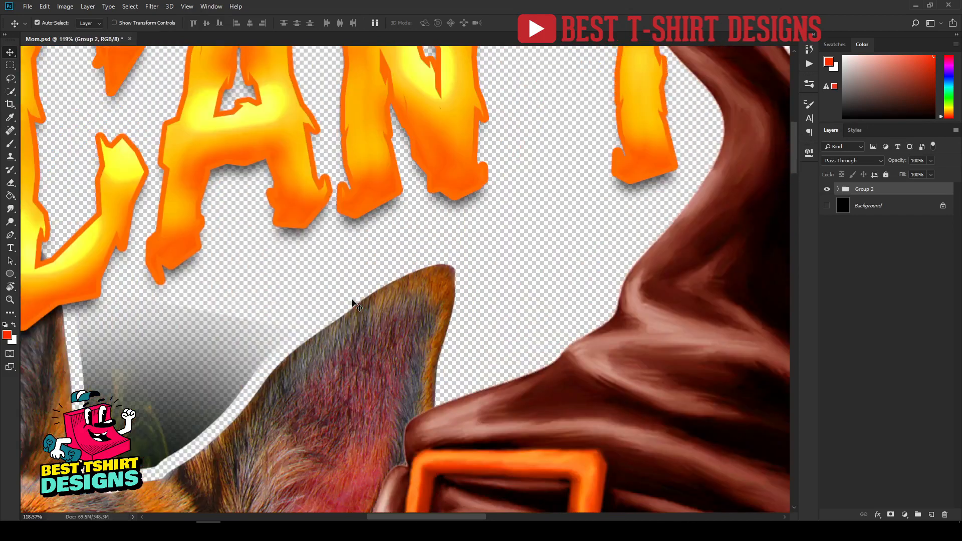
{"action": "scroll", "coordinate": [354, 300], "scroll_direction": "down", "scroll_amount": 3}
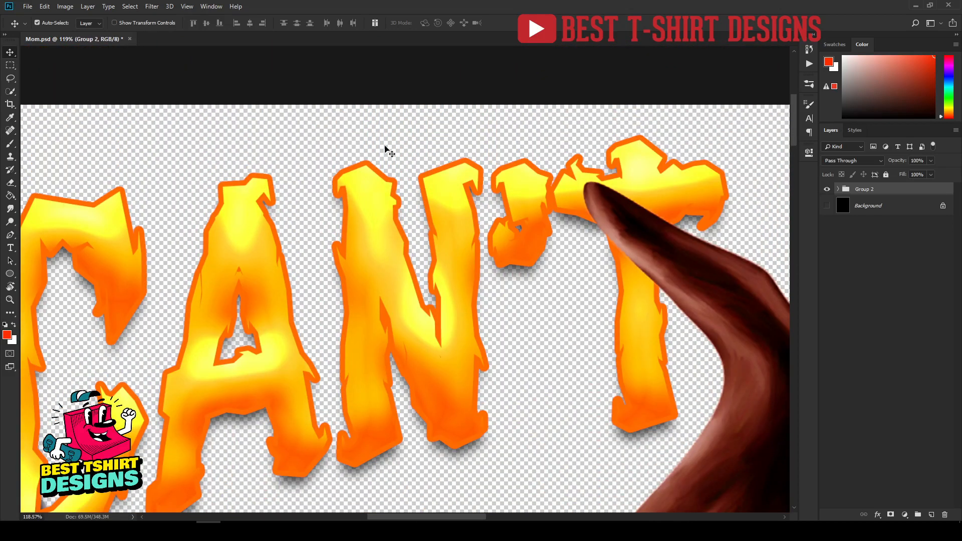
{"action": "scroll", "coordinate": [358, 136], "scroll_direction": "down", "scroll_amount": 6}
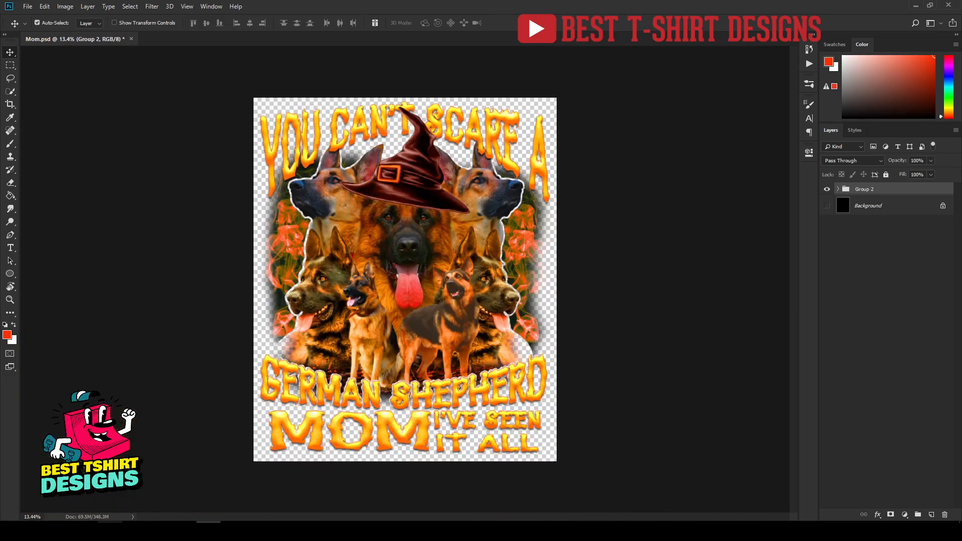
Step: Switch to the 8. German Shepherd folder in File Explorer, view the exported Mom PNG closely, and check the Mom PSD file's details
{"action": "left_click", "coordinate": [86, 531]}
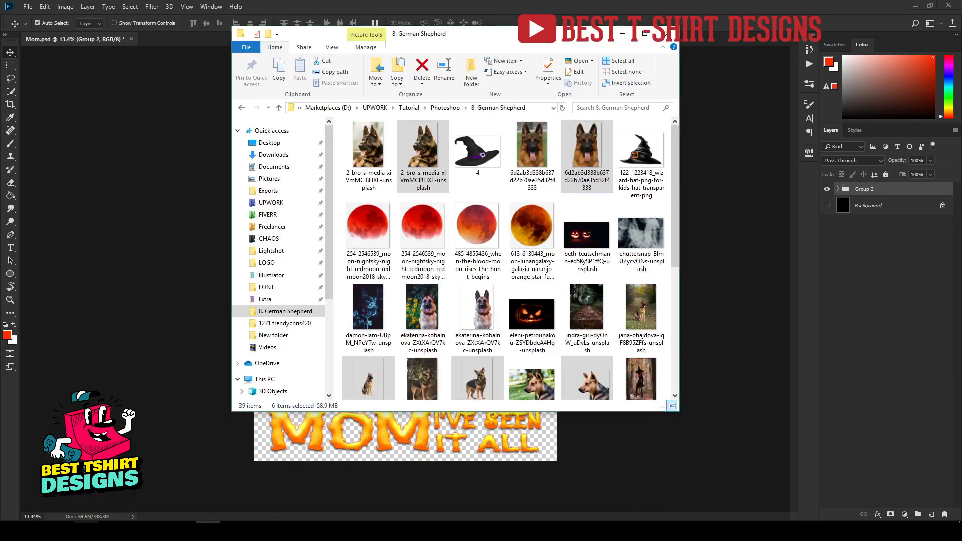
{"action": "left_click", "coordinate": [555, 315]}
{"action": "key", "text": "m"}
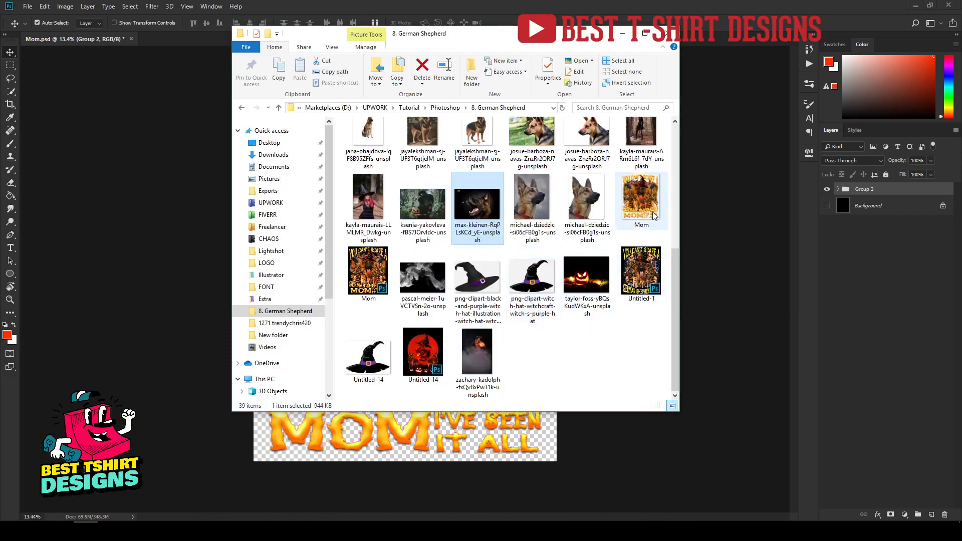
{"action": "left_click", "coordinate": [653, 215]}
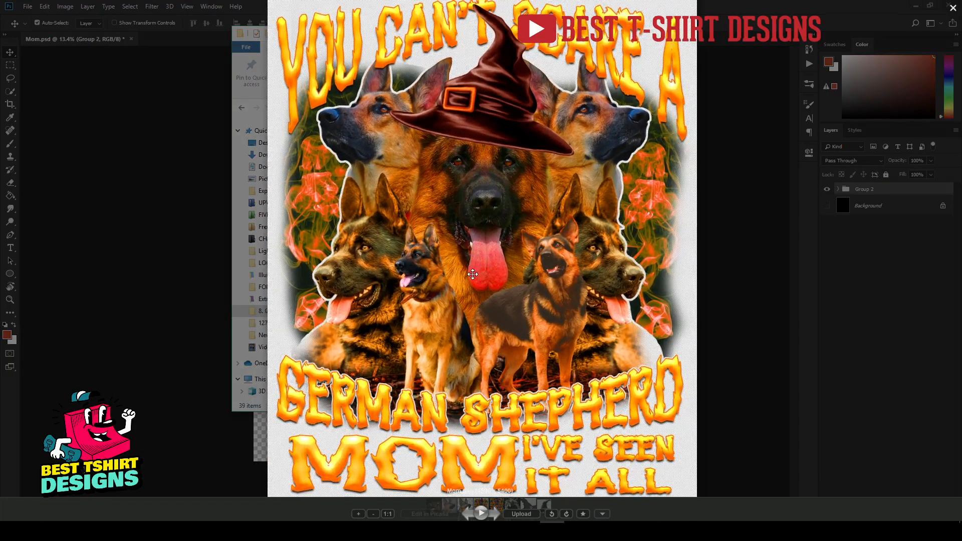
{"action": "scroll", "coordinate": [494, 385], "scroll_direction": "down", "scroll_amount": 2}
{"action": "scroll", "coordinate": [494, 385], "scroll_direction": "up", "scroll_amount": 4}
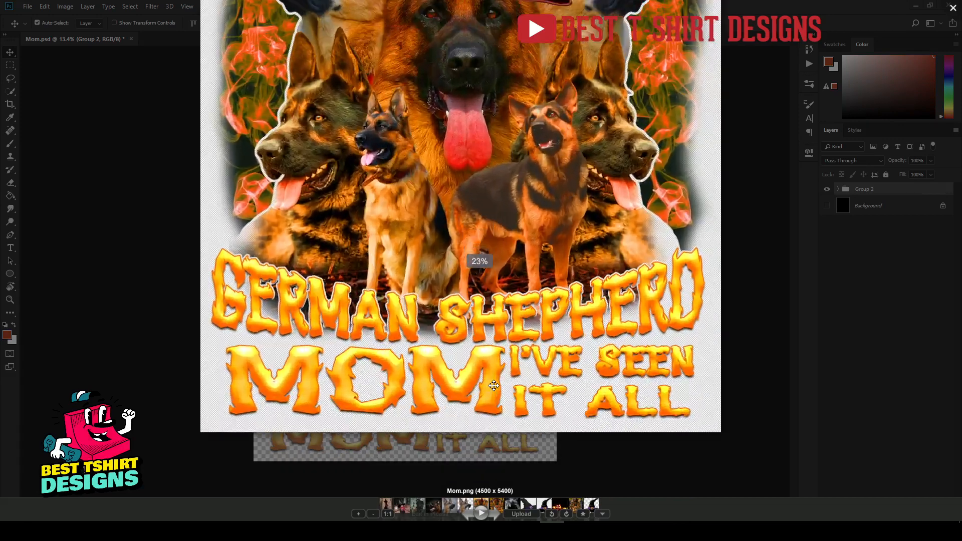
{"action": "scroll", "coordinate": [494, 387], "scroll_direction": "down", "scroll_amount": 4}
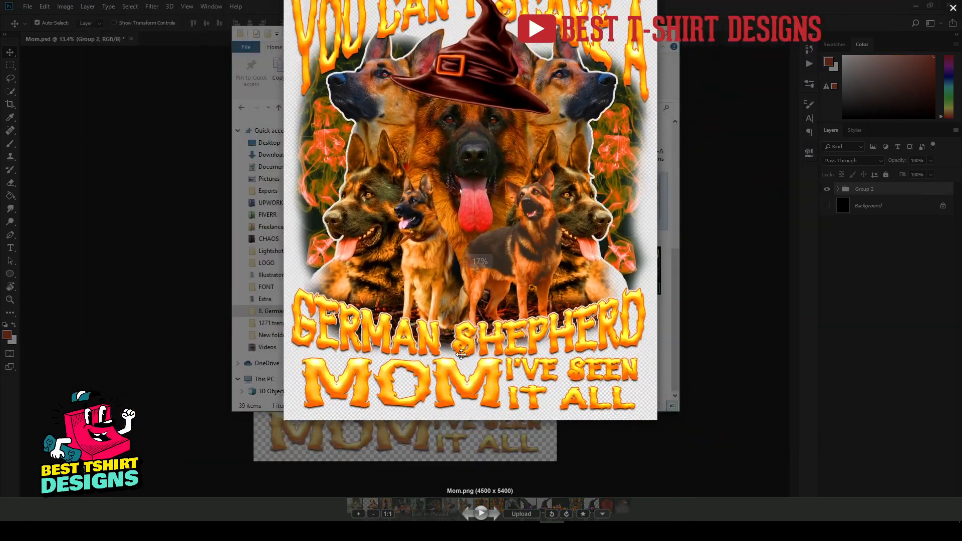
{"action": "left_click", "coordinate": [914, 45]}
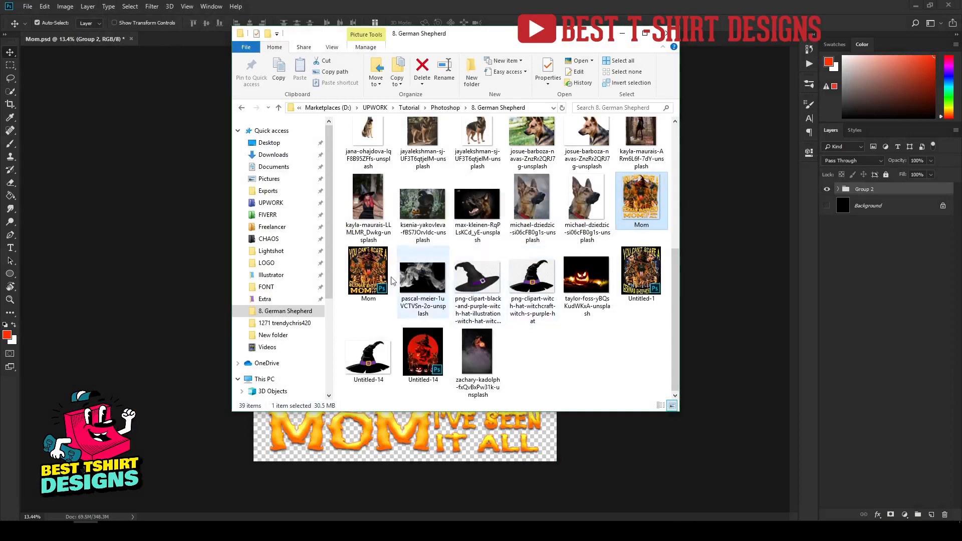
{"action": "mouse_move", "coordinate": [371, 273]}
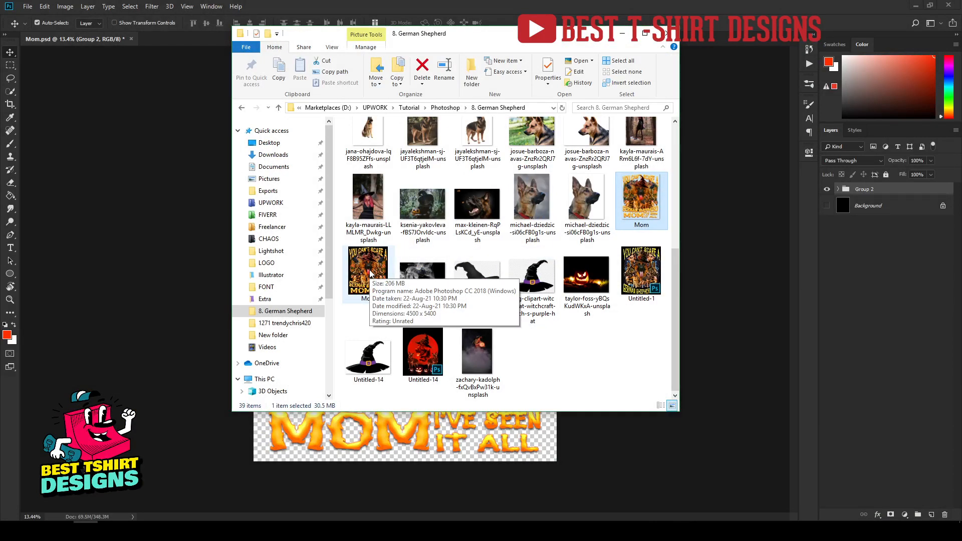
{"action": "left_click", "coordinate": [611, 348]}
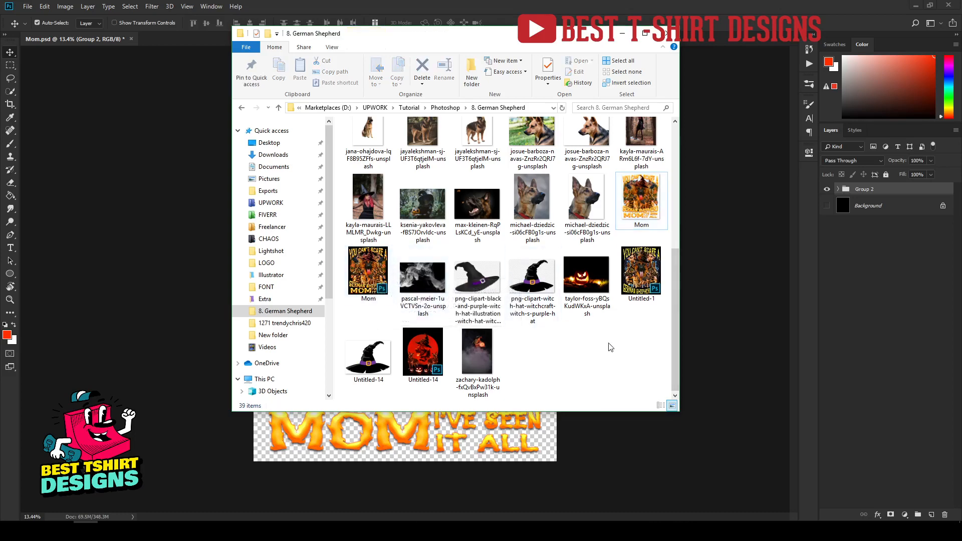
Step: Return to Photoshop and close the Mom.psd document
{"action": "left_click", "coordinate": [131, 39]}
{"action": "left_click", "coordinate": [489, 199]}
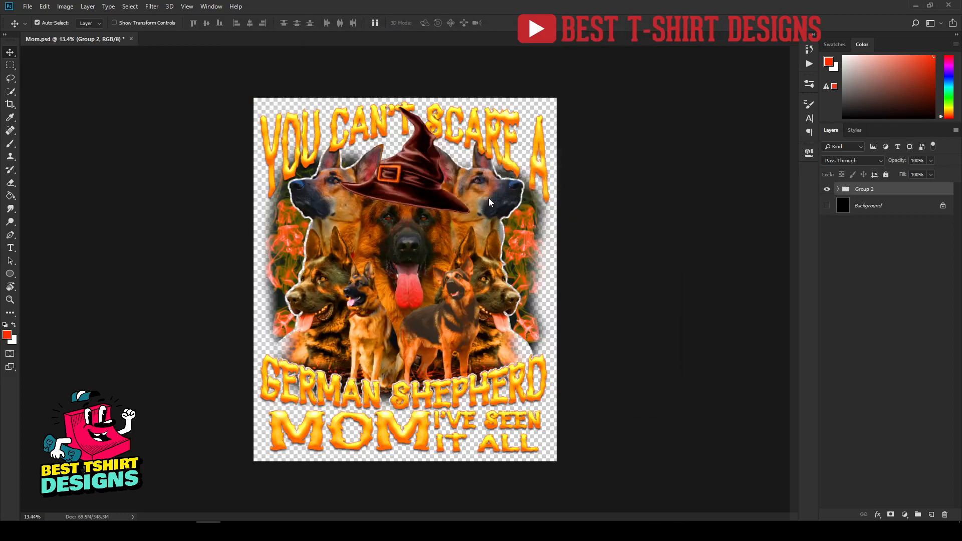
{"action": "left_click", "coordinate": [674, 142]}
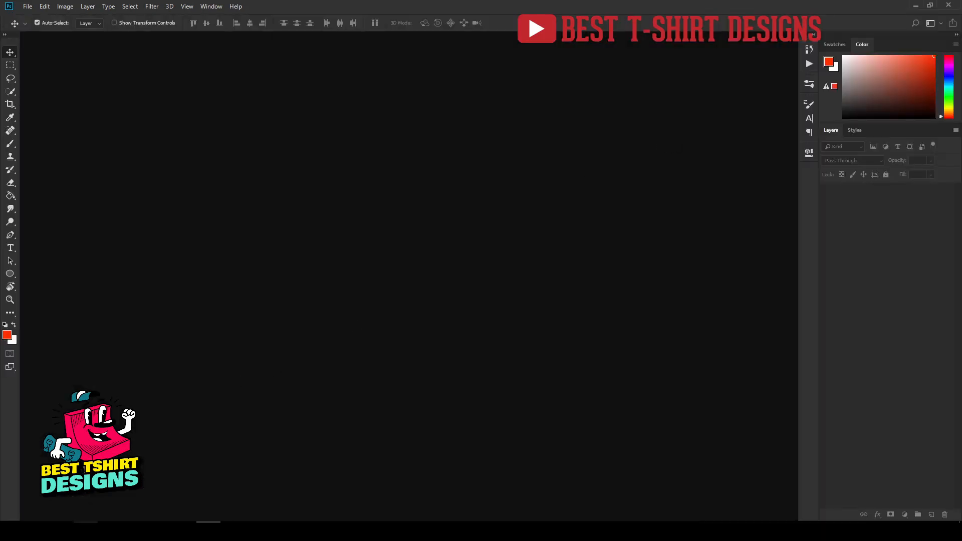
Step: Place the Mom PNG from the 8. German Shepherd folder onto the shirt in Preview 1.psd and scale it to about 27%
{"action": "left_click", "coordinate": [85, 531]}
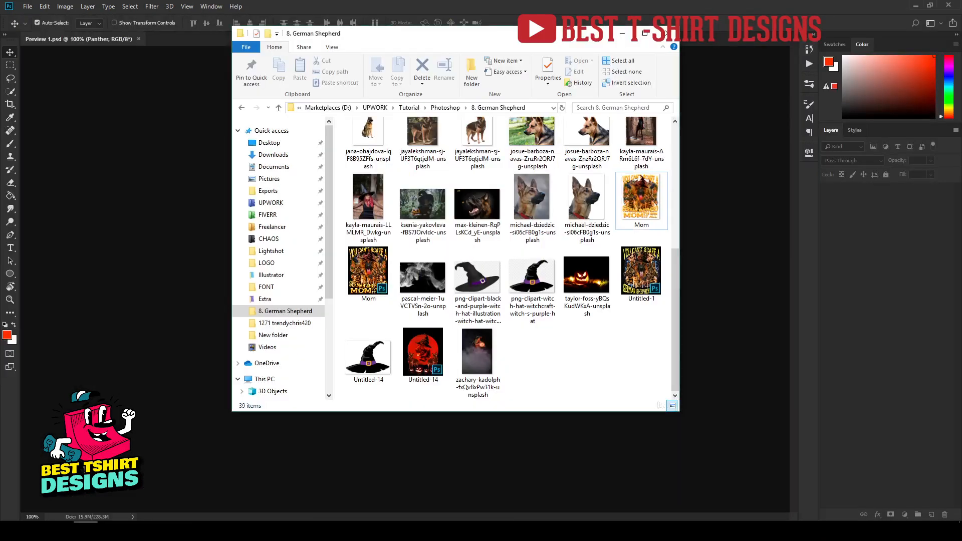
{"action": "left_click", "coordinate": [651, 202]}
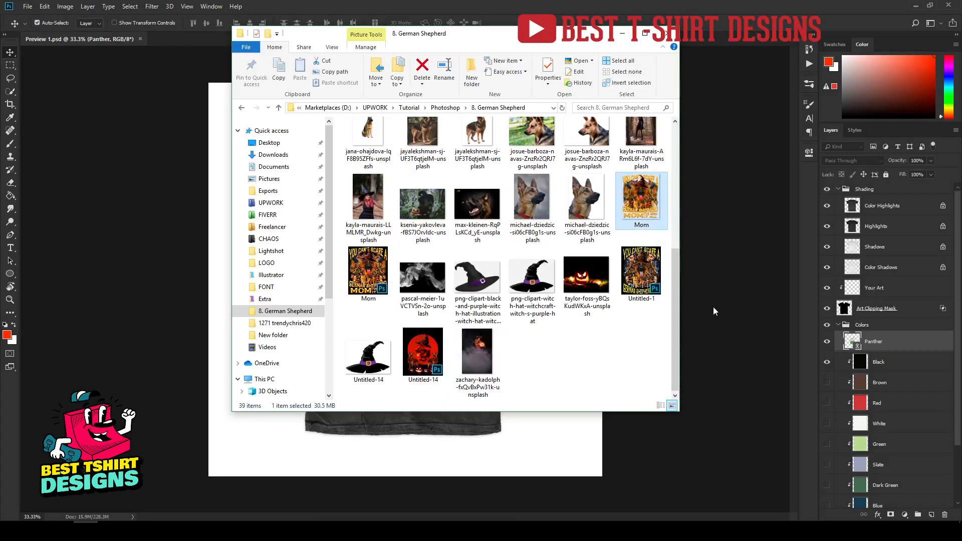
{"action": "left_click", "coordinate": [709, 307]}
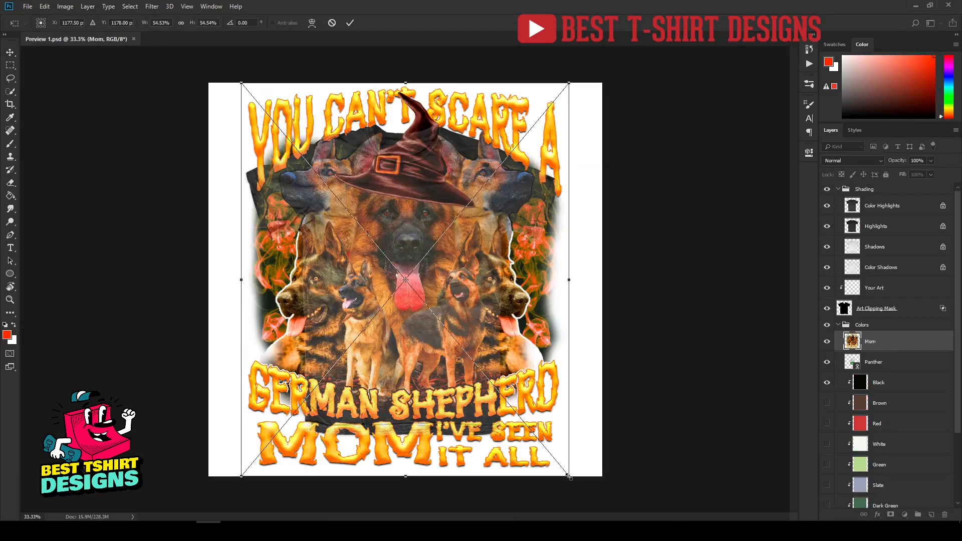
{"action": "left_click_drag", "start_coordinate": [570, 477], "coordinate": [487, 373]}
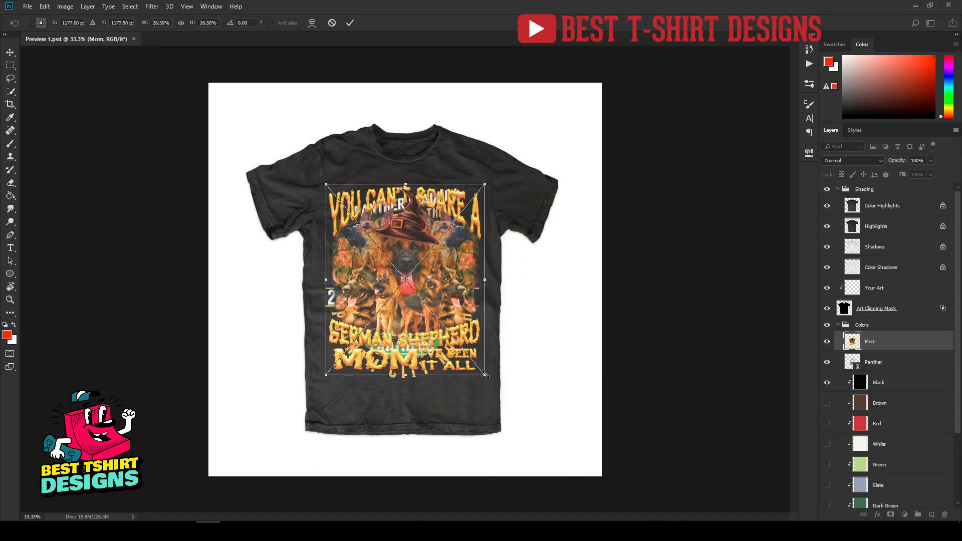
{"action": "left_click_drag", "start_coordinate": [486, 374], "coordinate": [487, 378]}
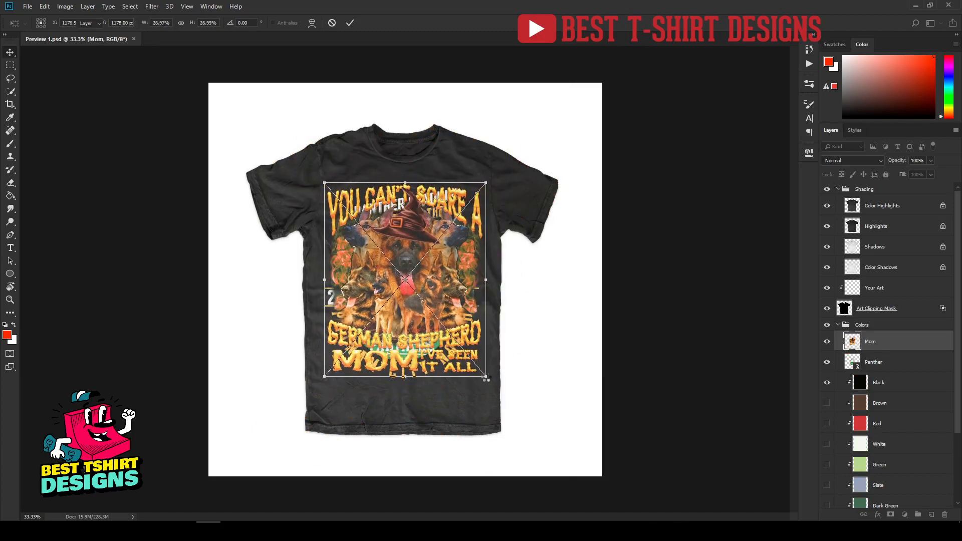
{"action": "key", "text": "Return"}
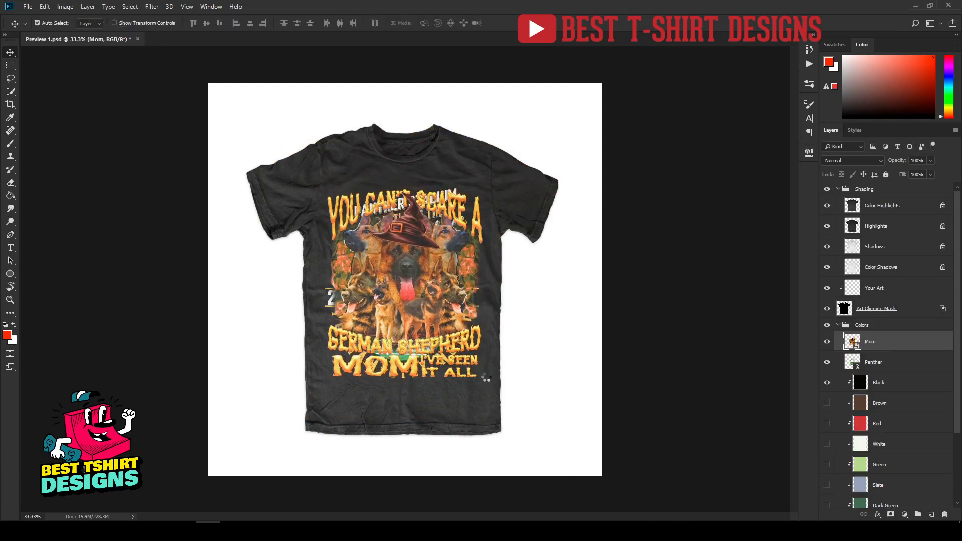
Step: Hide the Panther layer and nudge the Mom artwork down and sideways in small increments to centre it on the black shirt's front
{"action": "left_click", "coordinate": [827, 363]}
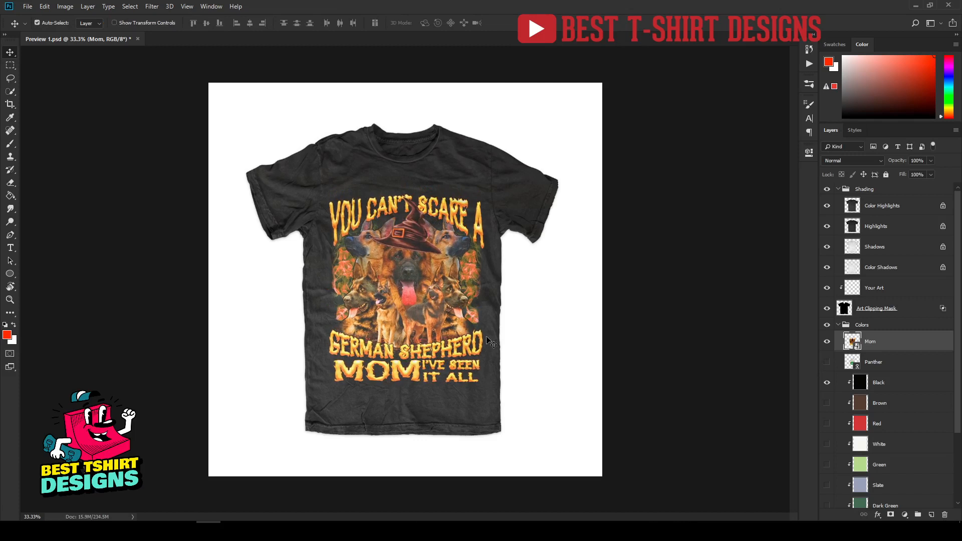
{"action": "key", "text": "shift+Left"}
{"action": "key", "text": "shift+Left"}
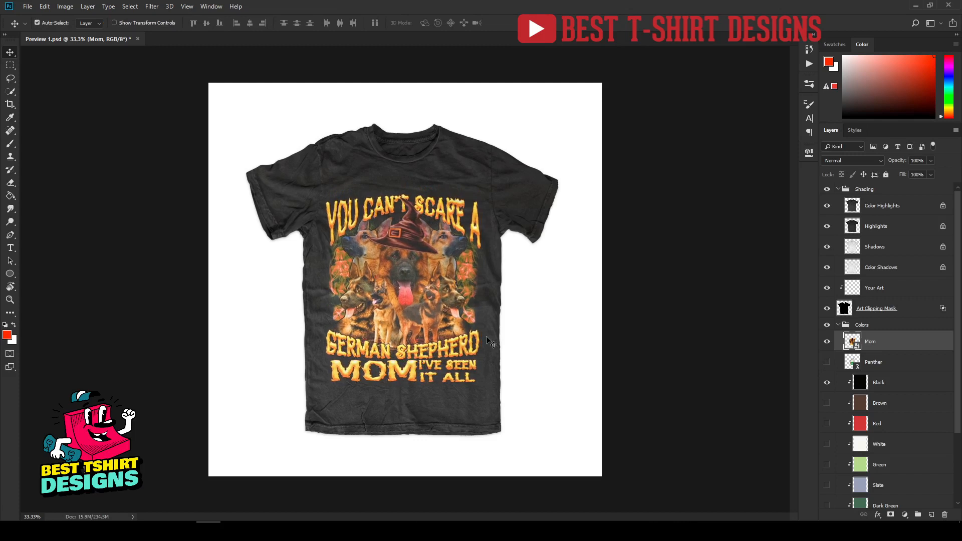
{"action": "key", "text": "Right"}
{"action": "key", "text": "Right"}
{"action": "key", "text": "Right"}
{"action": "key", "text": "Right"}
{"action": "key", "text": "Right"}
{"action": "key", "text": "shift+Down"}
{"action": "key", "text": "Down"}
{"action": "key", "text": "Down"}
{"action": "key", "text": "Down"}
{"action": "key", "text": "Down"}
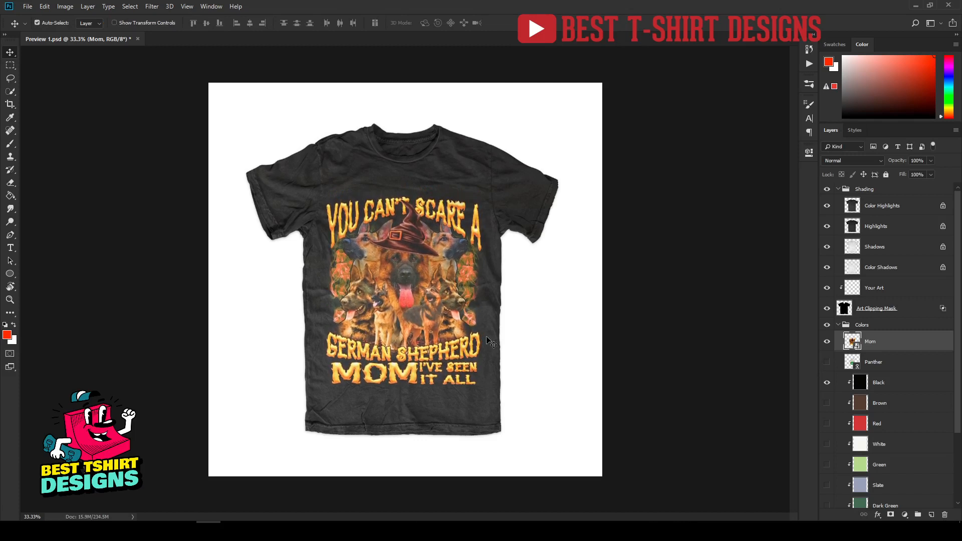
{"action": "key", "text": "Right"}
{"action": "key", "text": "Right"}
{"action": "key", "text": "Right"}
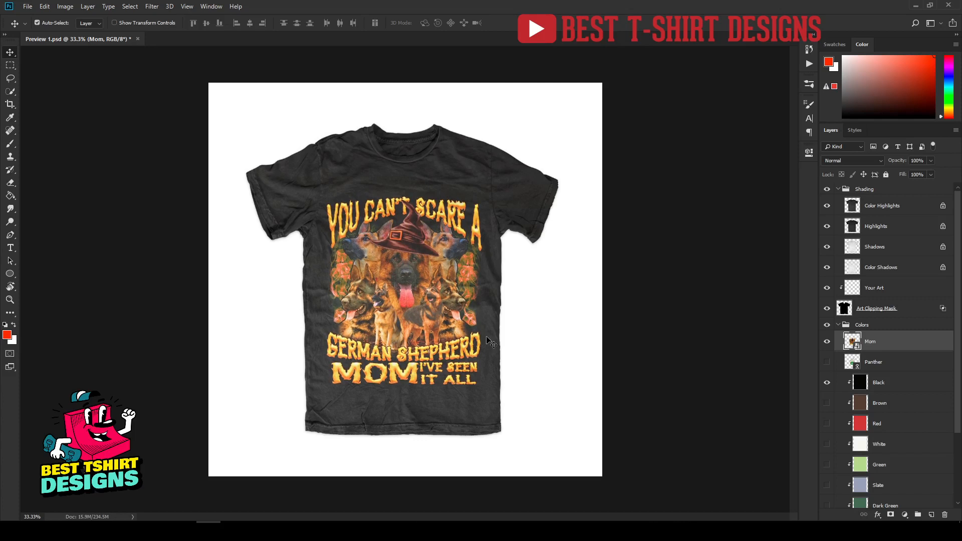